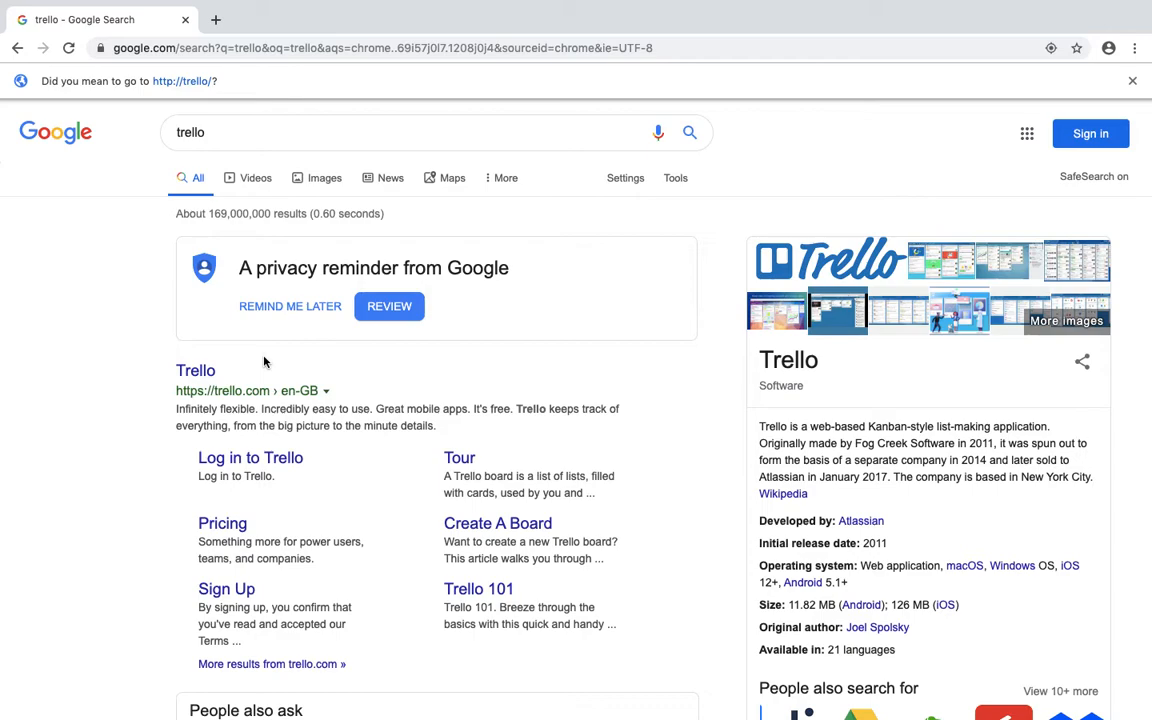
Open the official Trello website from the search results and go to its sign-up page.
{"action": "key", "text": "XF86AudioRaiseVolume"}
{"action": "key", "text": "XF86AudioRaiseVolume"}
{"action": "key", "text": "XF86AudioRaiseVolume"}
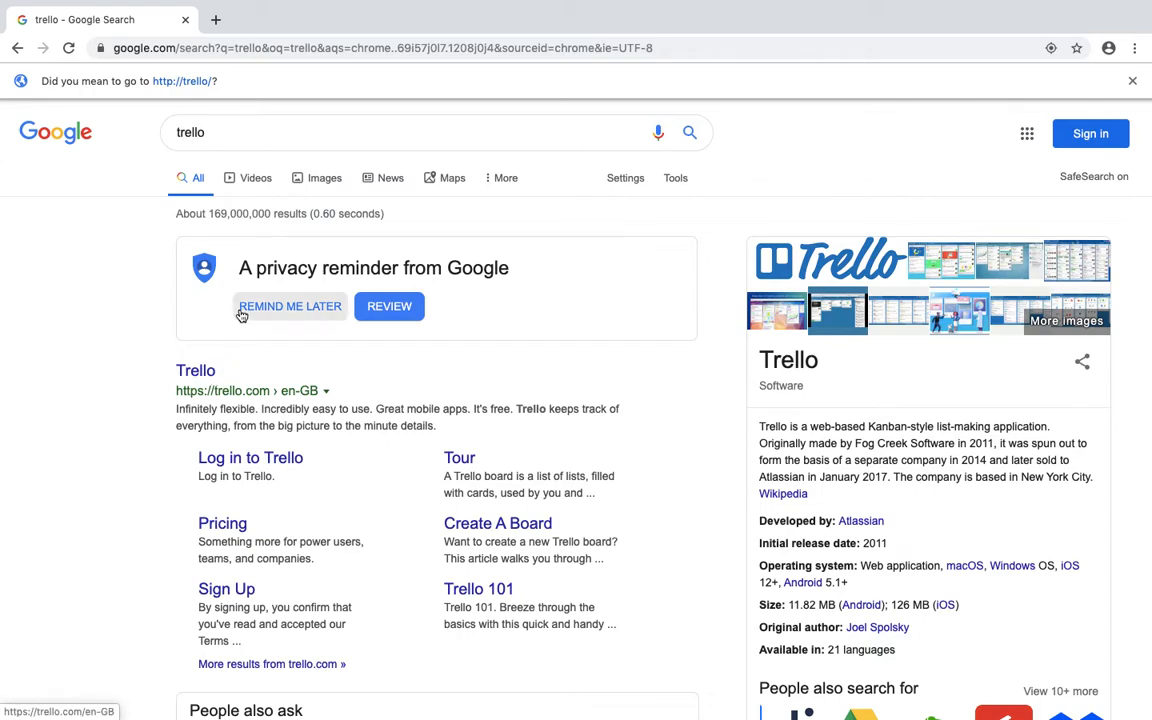
{"action": "left_click", "coordinate": [193, 370]}
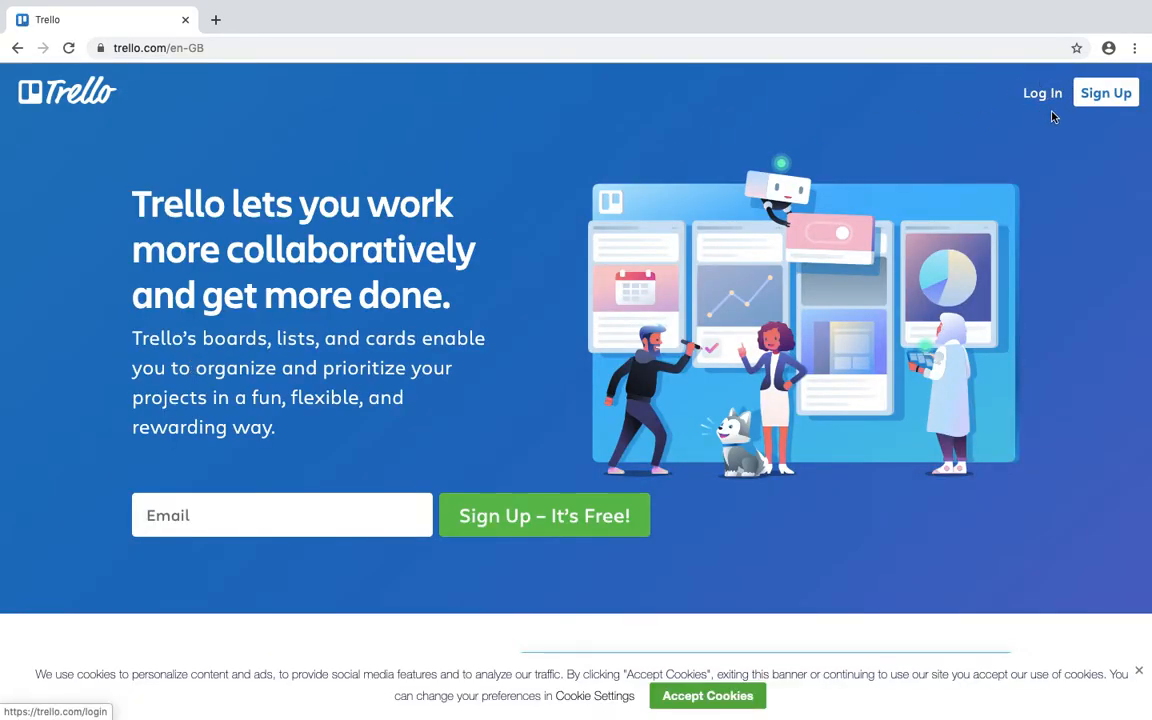
{"action": "left_click", "coordinate": [1117, 100]}
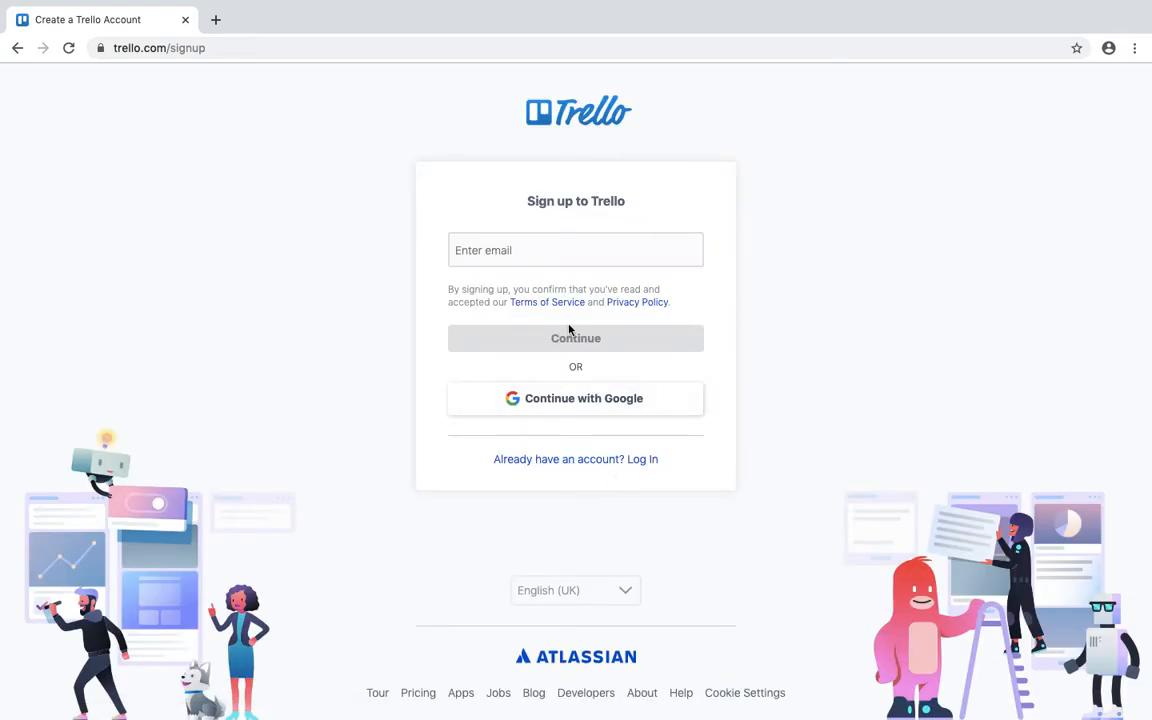
Enter the sign-up e-mail address and continue.
{"action": "left_click", "coordinate": [537, 251]}
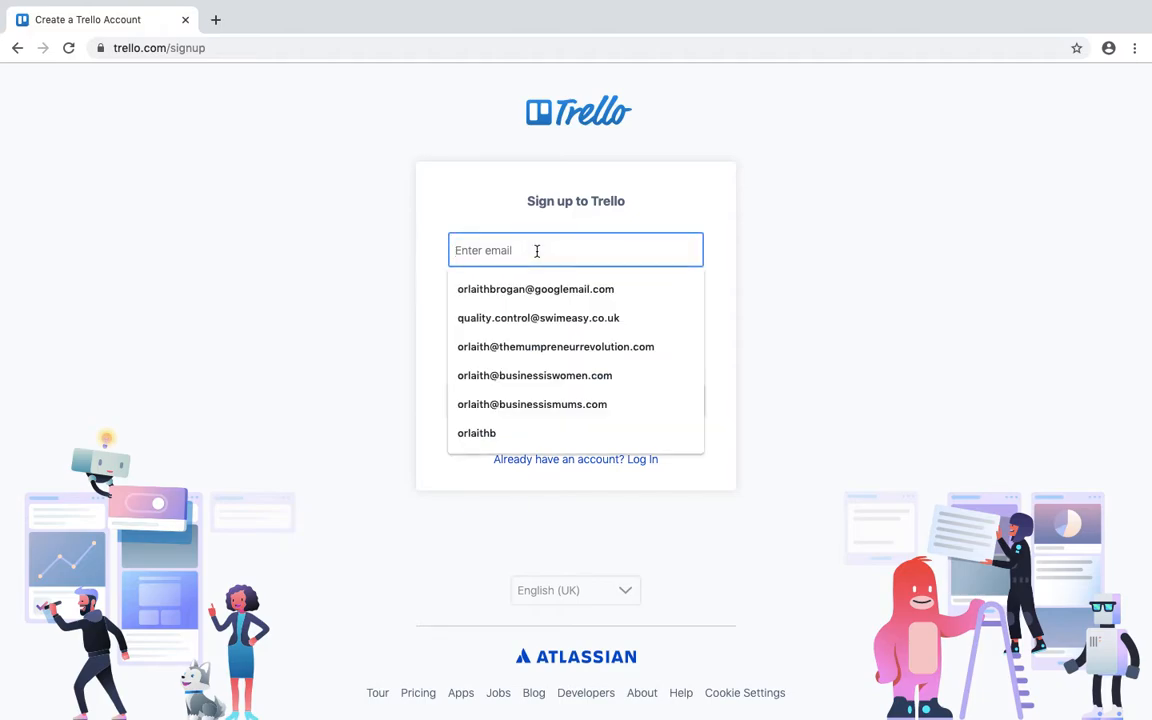
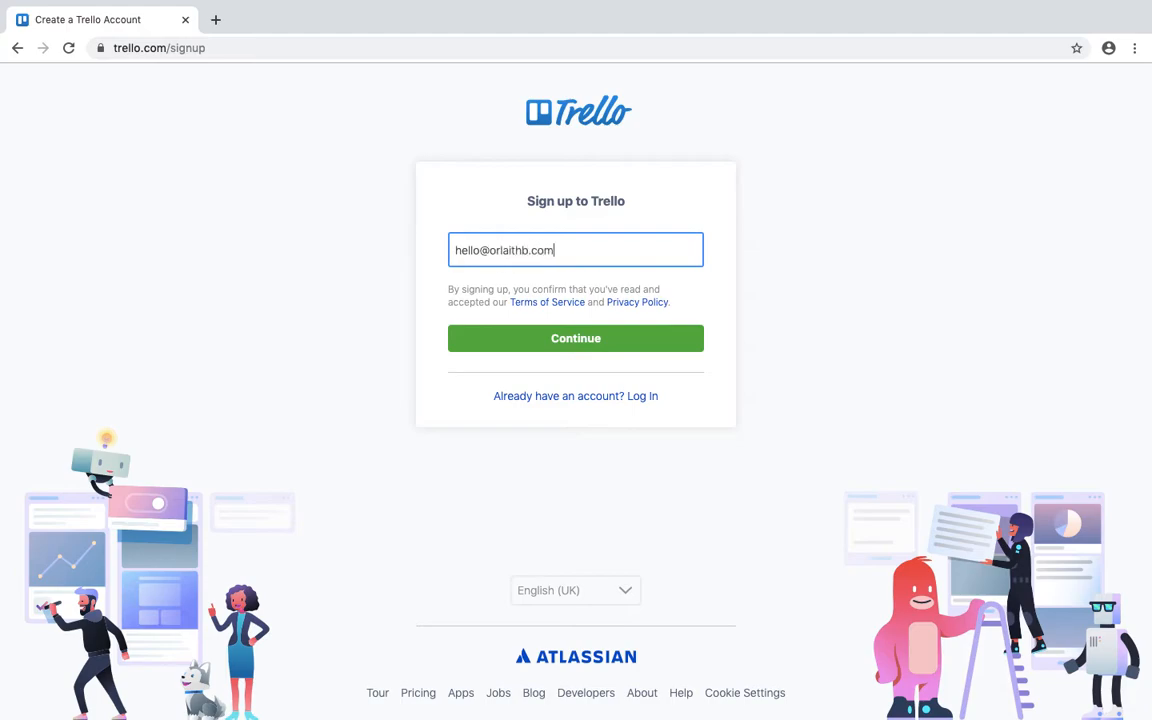
{"action": "left_click", "coordinate": [566, 340]}
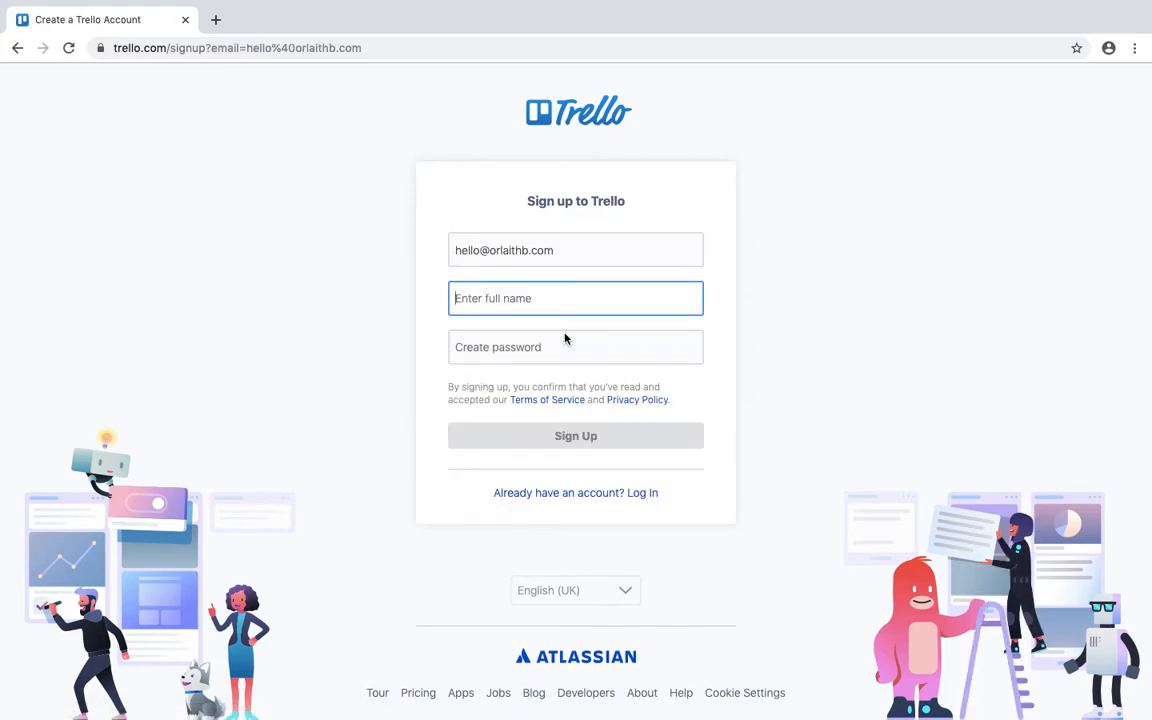
Fill in your full name and an account password, then create the account.
{"action": "left_click", "coordinate": [538, 354]}
{"action": "type", "text": "•••••••"}
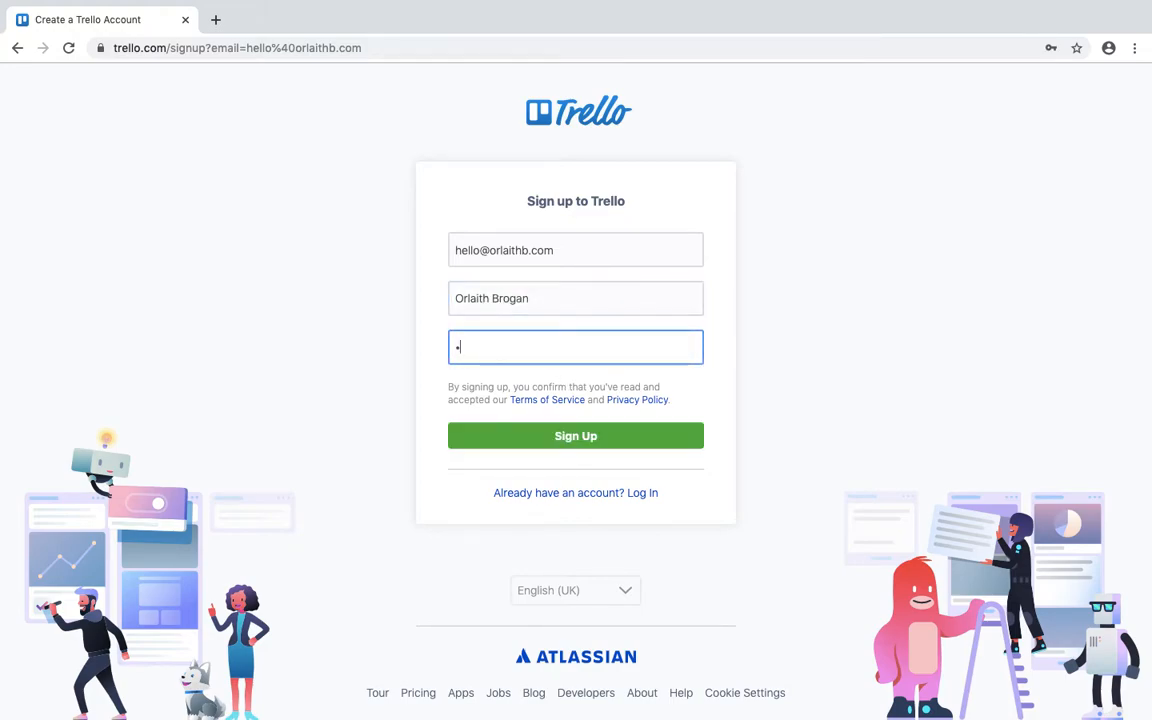
{"action": "type", "text": "••"}
{"action": "key", "text": "BackSpace"}
{"action": "key", "text": "BackSpace"}
{"action": "key", "text": "BackSpace"}
{"action": "key", "text": "BackSpace"}
{"action": "key", "text": "BackSpace"}
{"action": "key", "text": "BackSpace"}
{"action": "key", "text": "BackSpace"}
{"action": "key", "text": "BackSpace"}
{"action": "key", "text": "BackSpace"}
{"action": "type", "text": "•••••••••••••"}
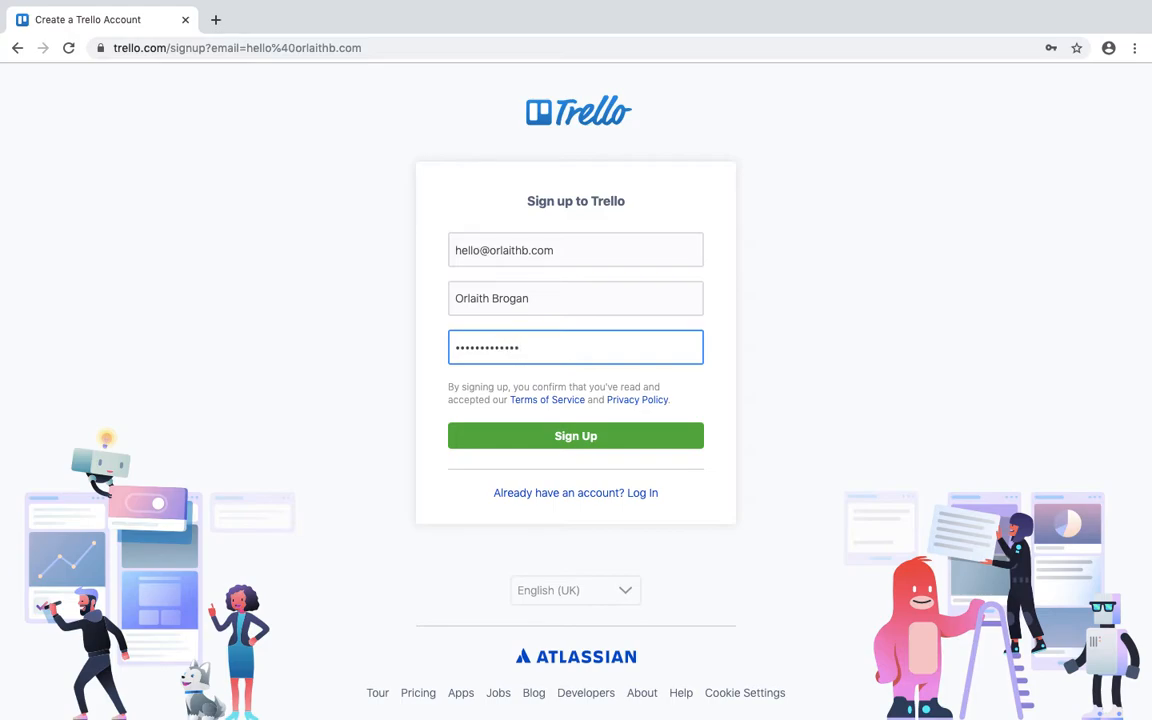
{"action": "left_click", "coordinate": [590, 444]}
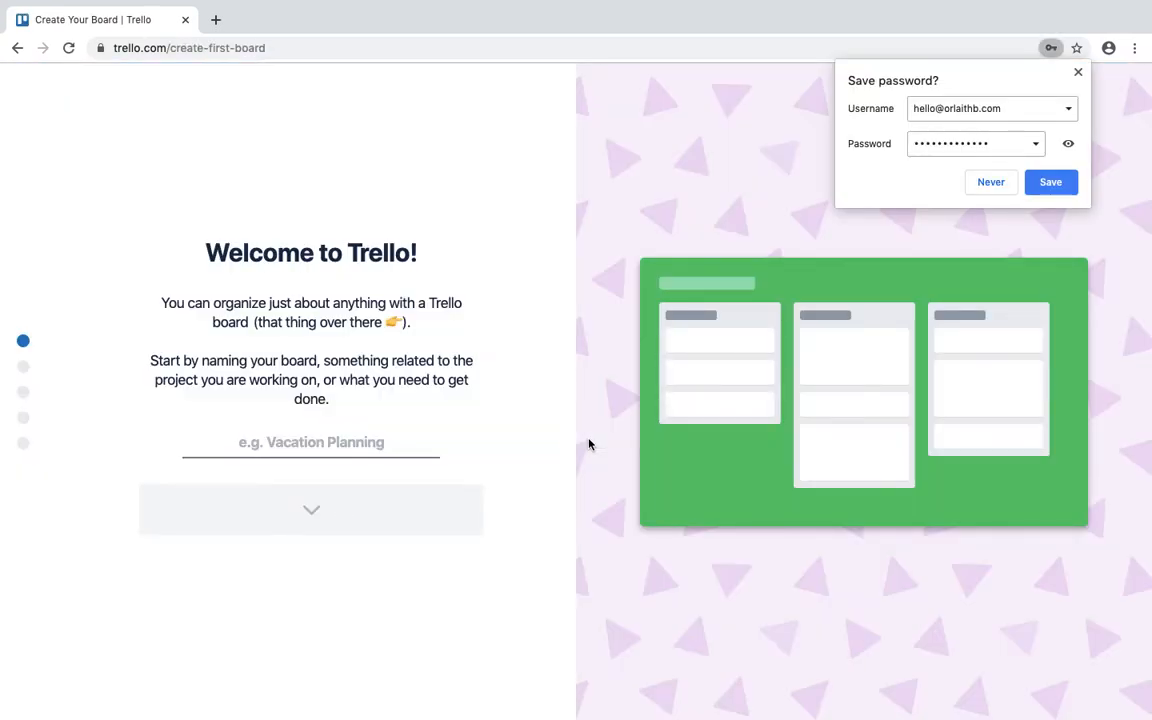
Save the password in Chrome, skip through the onboarding steps, and open the Welcome to Trello! board.
{"action": "left_click", "coordinate": [1052, 183]}
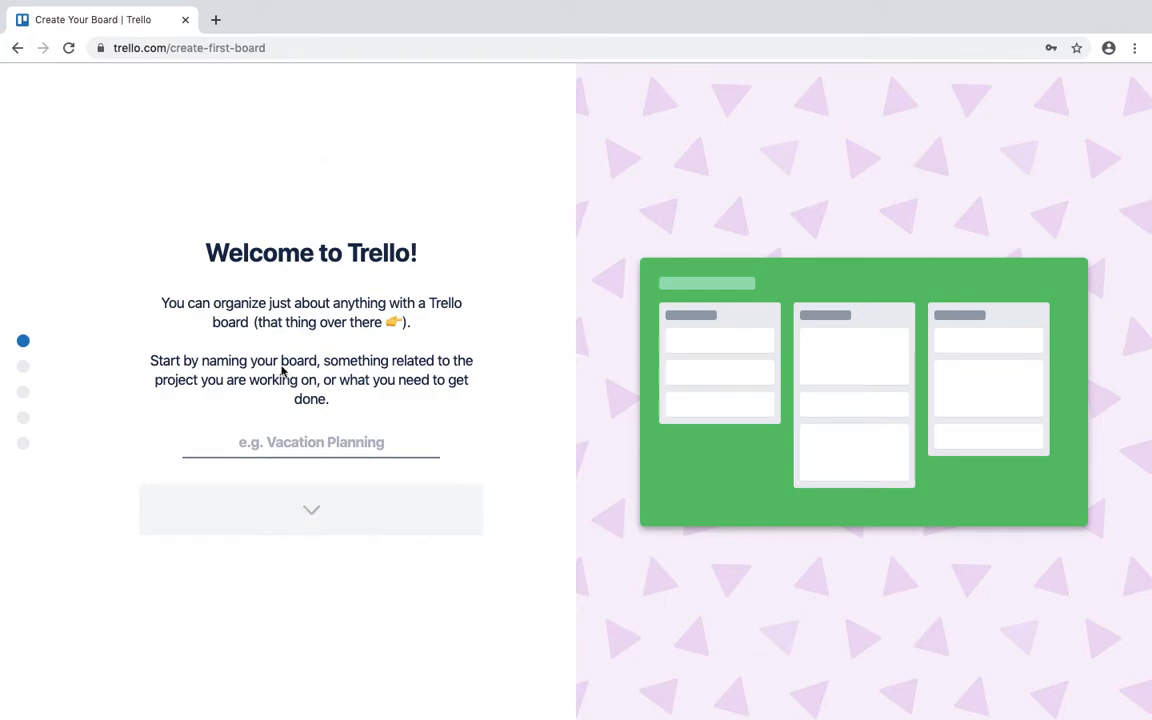
{"action": "left_click", "coordinate": [23, 368]}
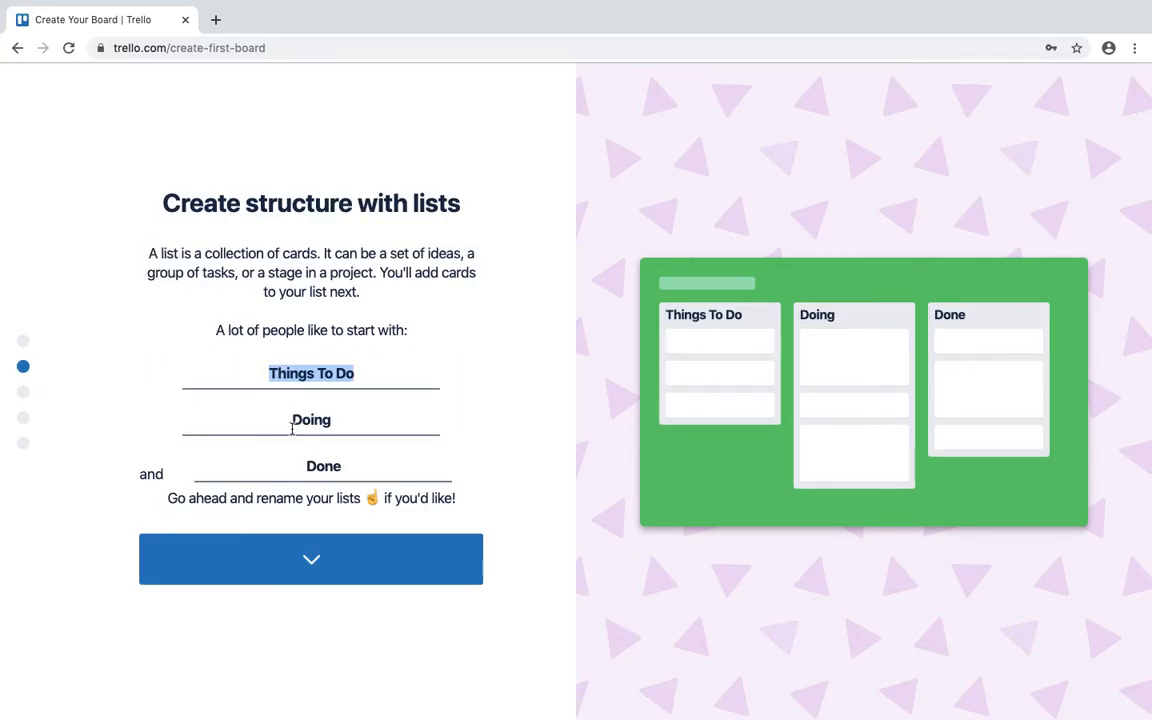
{"action": "left_click", "coordinate": [22, 395]}
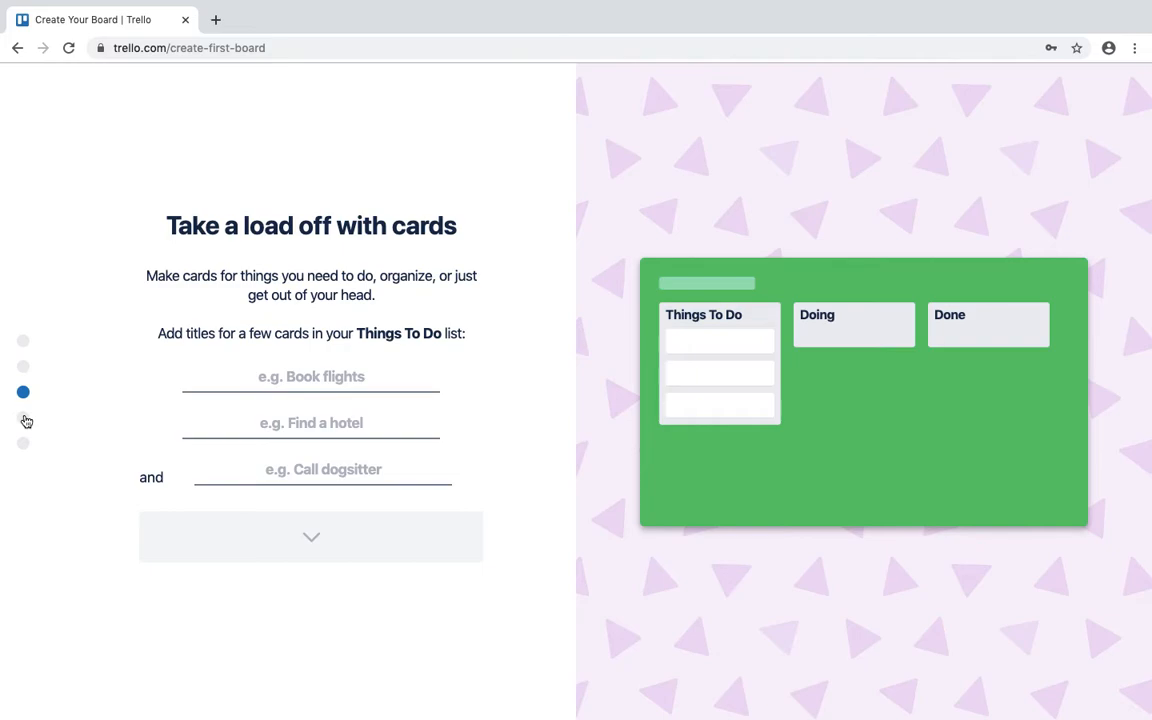
{"action": "left_click", "coordinate": [24, 419]}
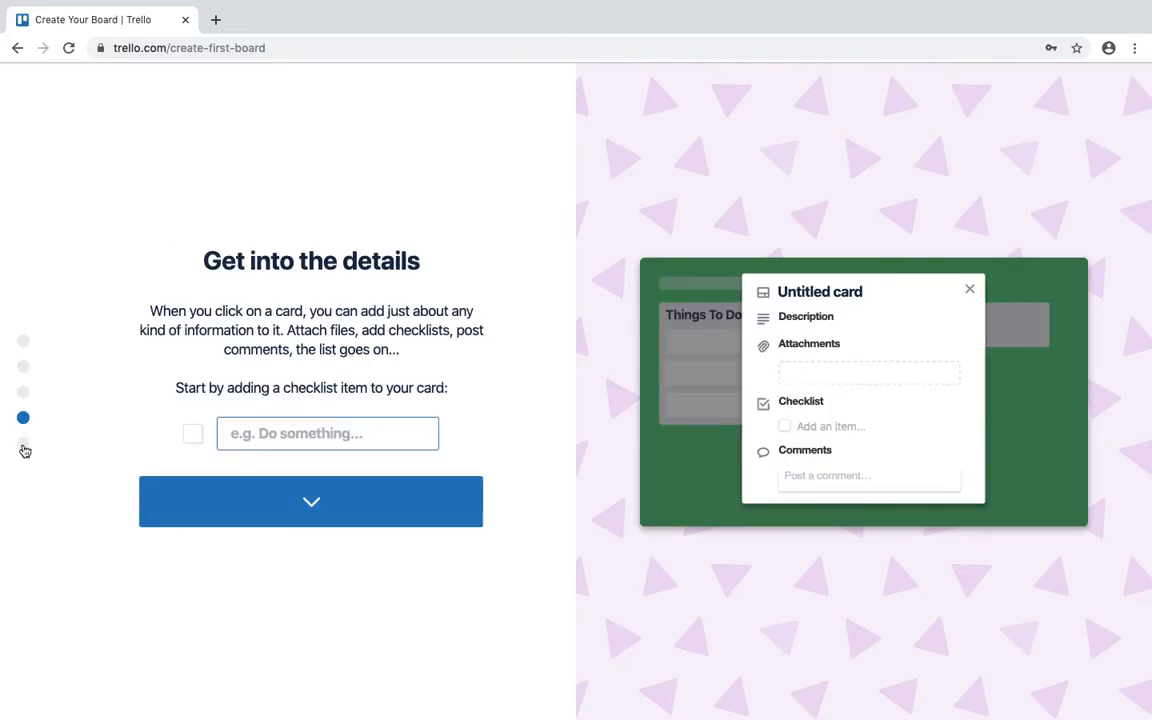
{"action": "left_click", "coordinate": [24, 446]}
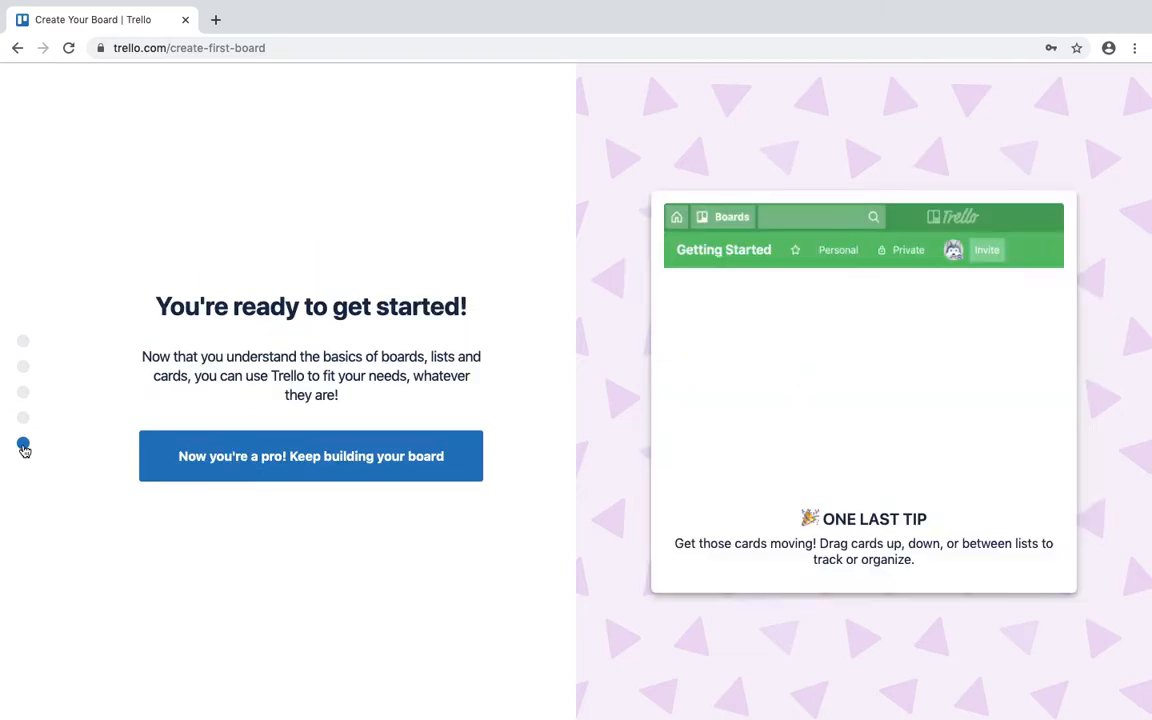
{"action": "left_click", "coordinate": [311, 458]}
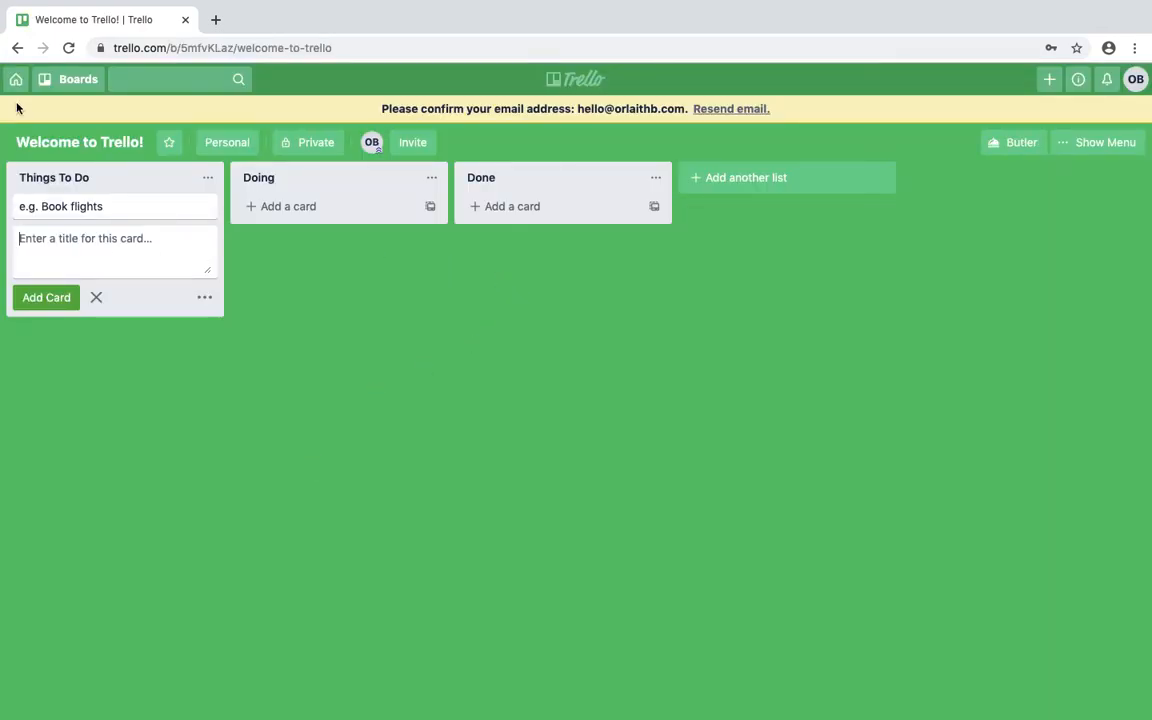
Go to the Boards overview using the home icon in the header.
{"action": "left_click", "coordinate": [16, 81]}
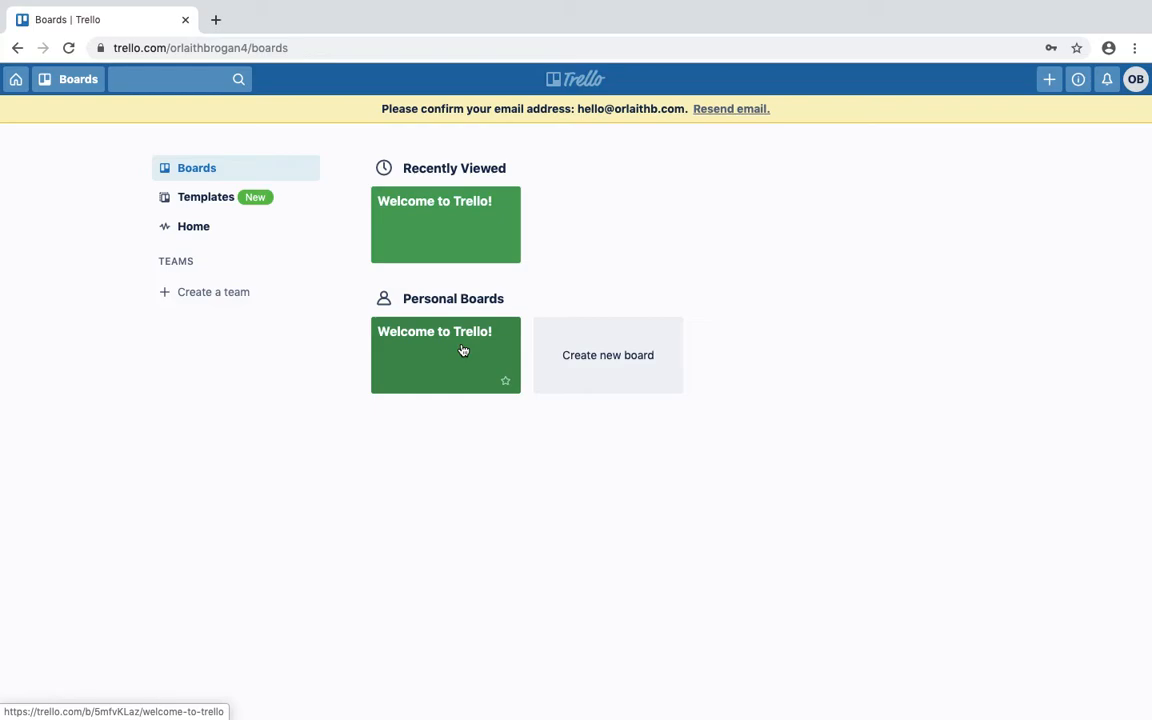
Create a Private board titled 'Goals for 2020 (Jan-March)'.
{"action": "left_click", "coordinate": [606, 358]}
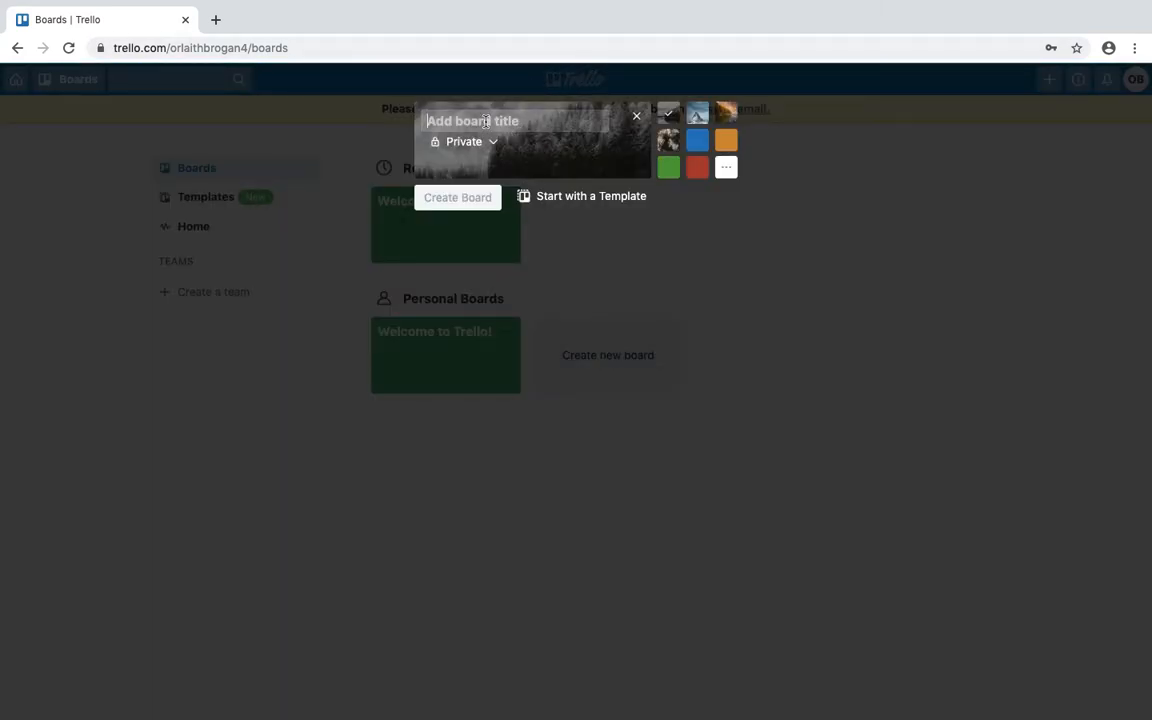
{"action": "type", "text": "Goals for 2020 ("}
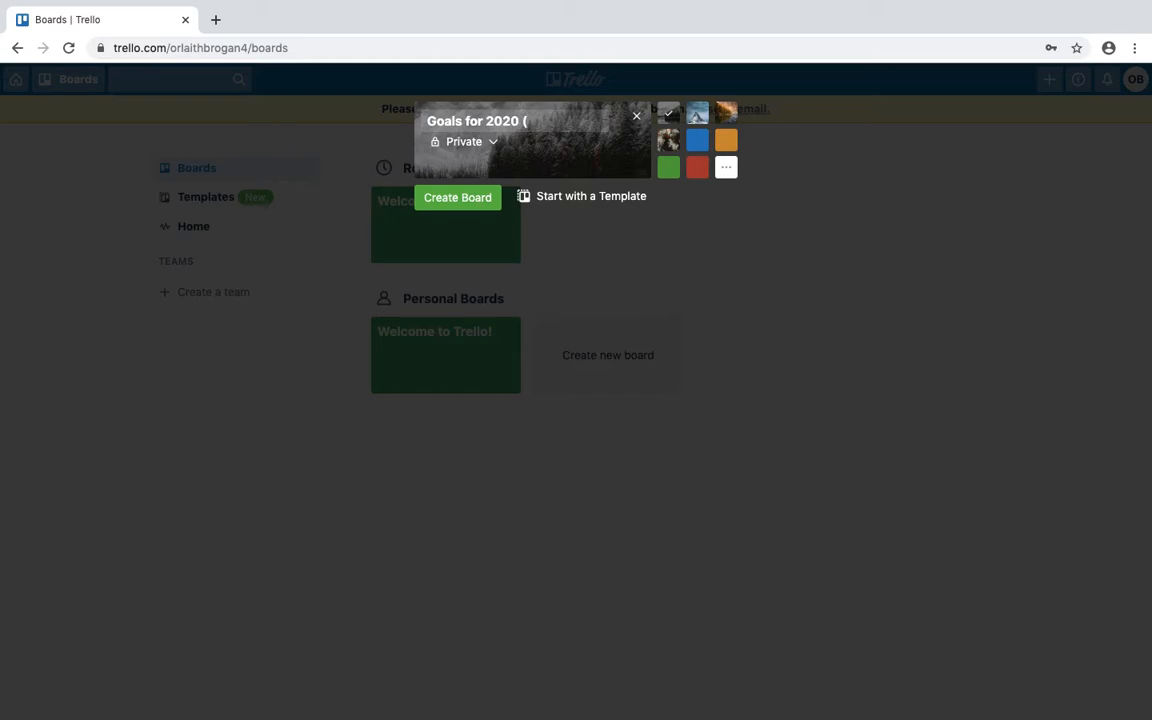
{"action": "type", "text": "Jan-March"}
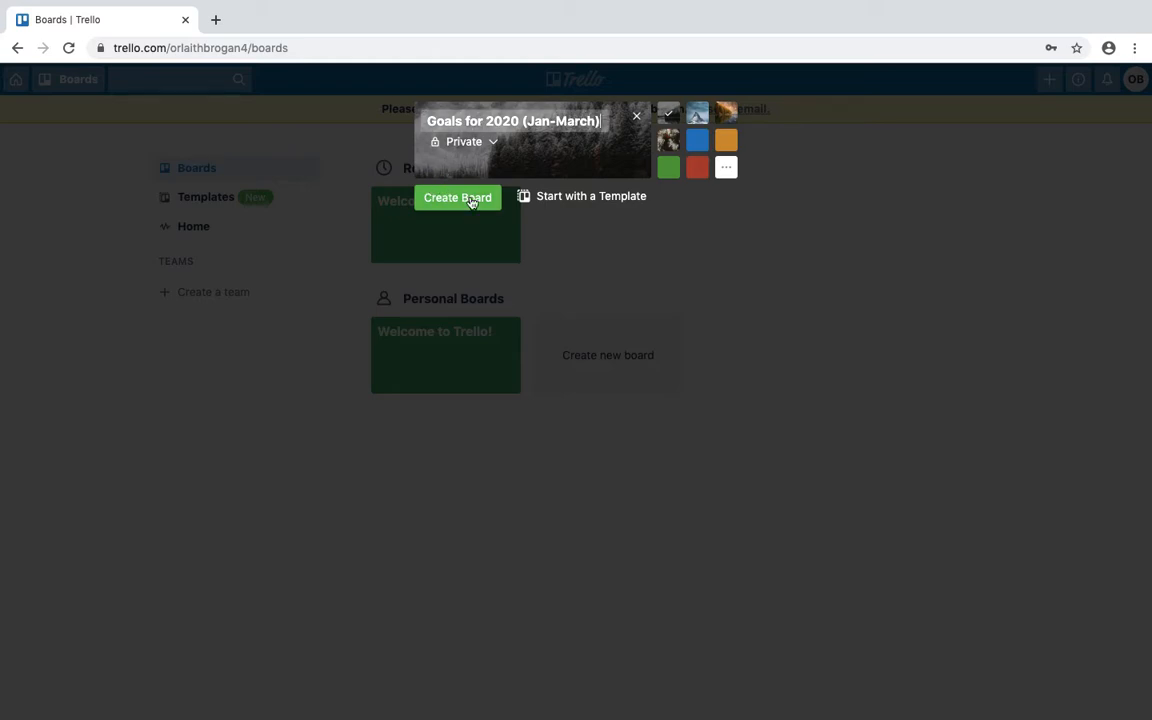
{"action": "left_click", "coordinate": [492, 143]}
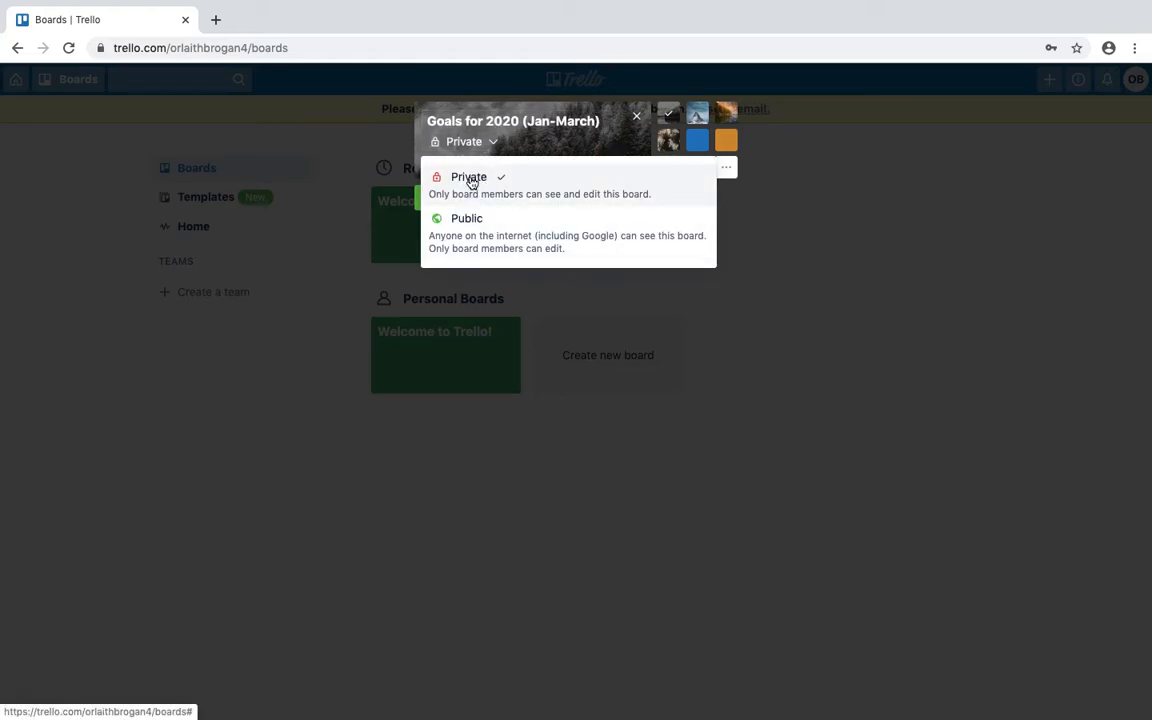
{"action": "left_click", "coordinate": [470, 180]}
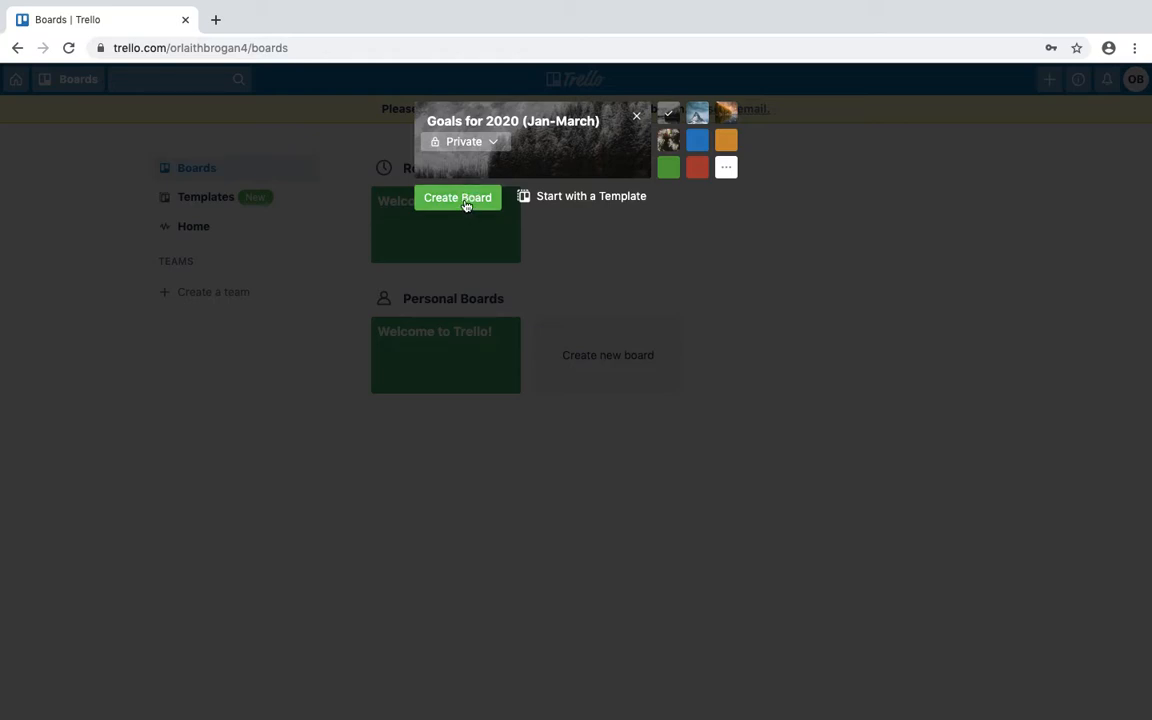
{"action": "left_click", "coordinate": [468, 207]}
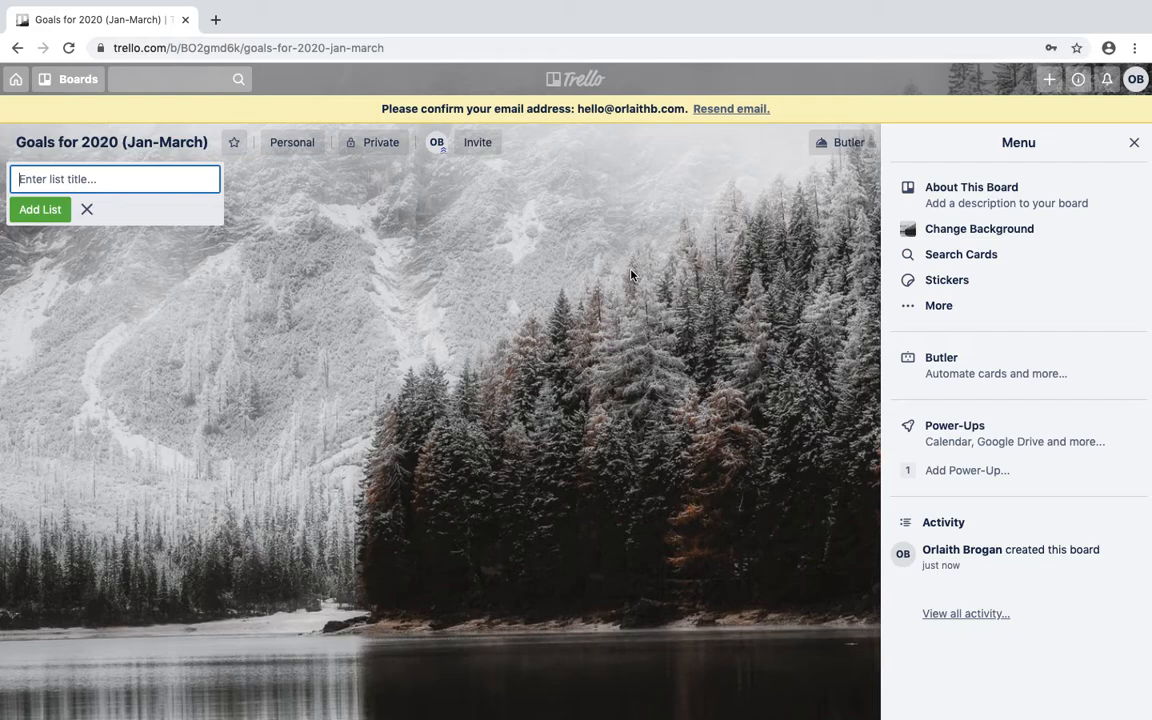
Search Unsplash photos for 'woman having fun' and set the festival photo as background.
{"action": "left_click", "coordinate": [953, 231]}
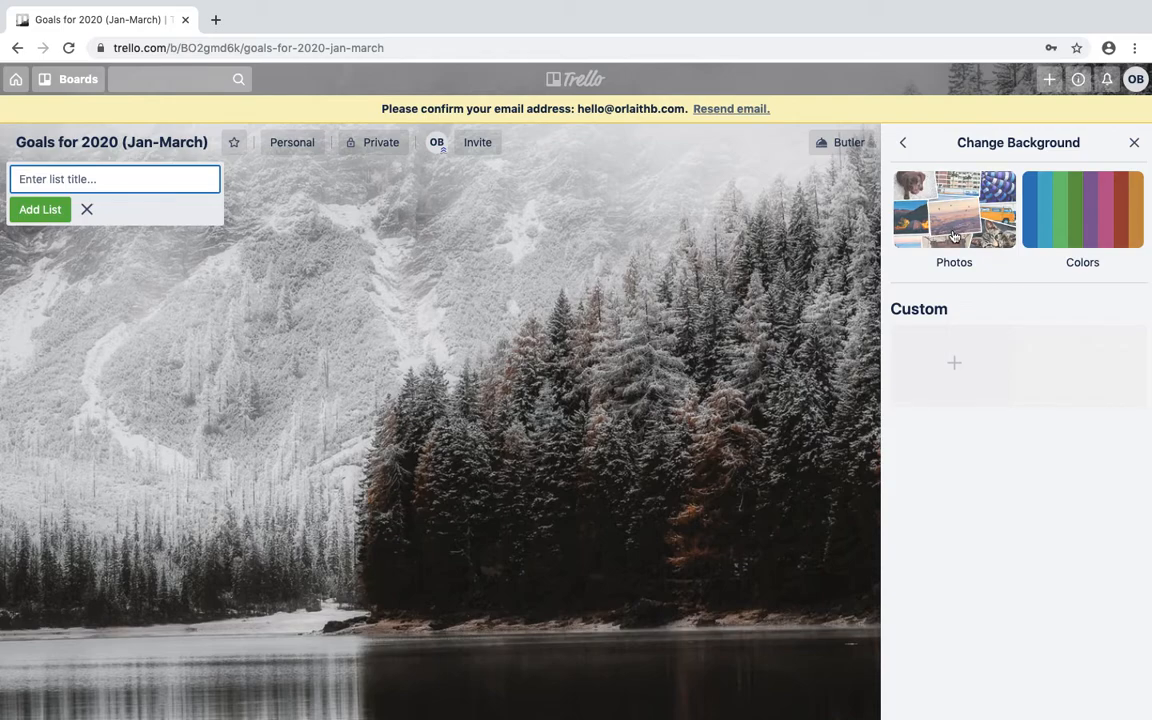
{"action": "left_click", "coordinate": [953, 233]}
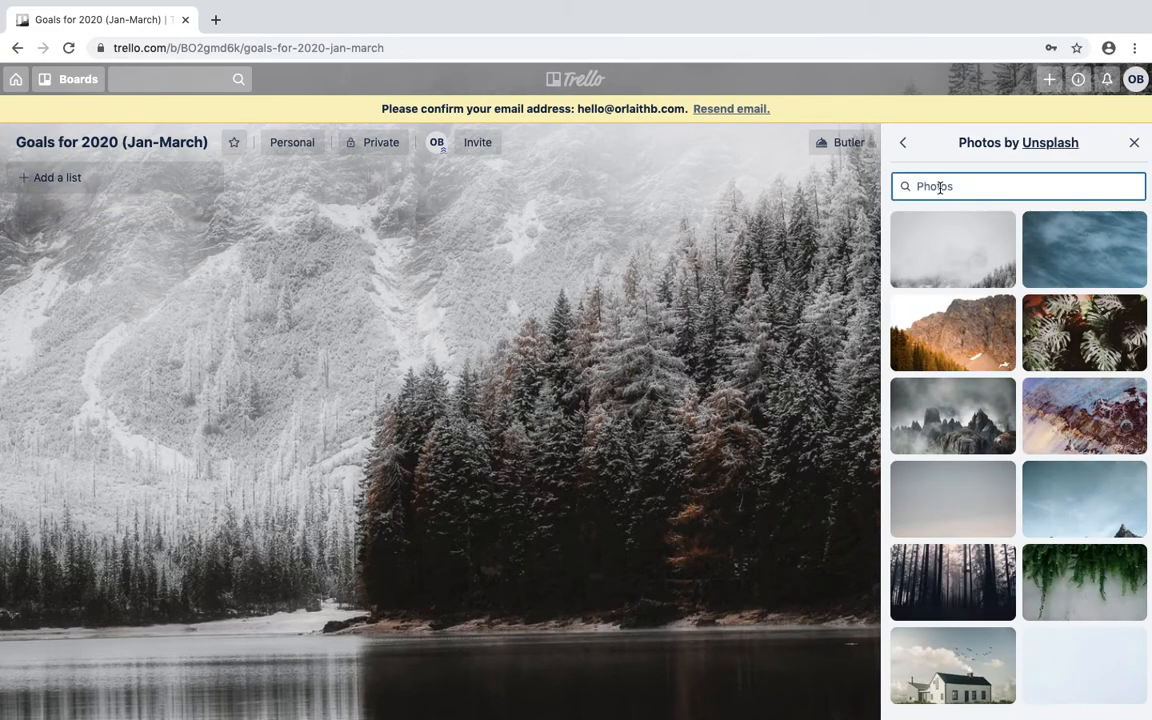
{"action": "type", "text": "wo"}
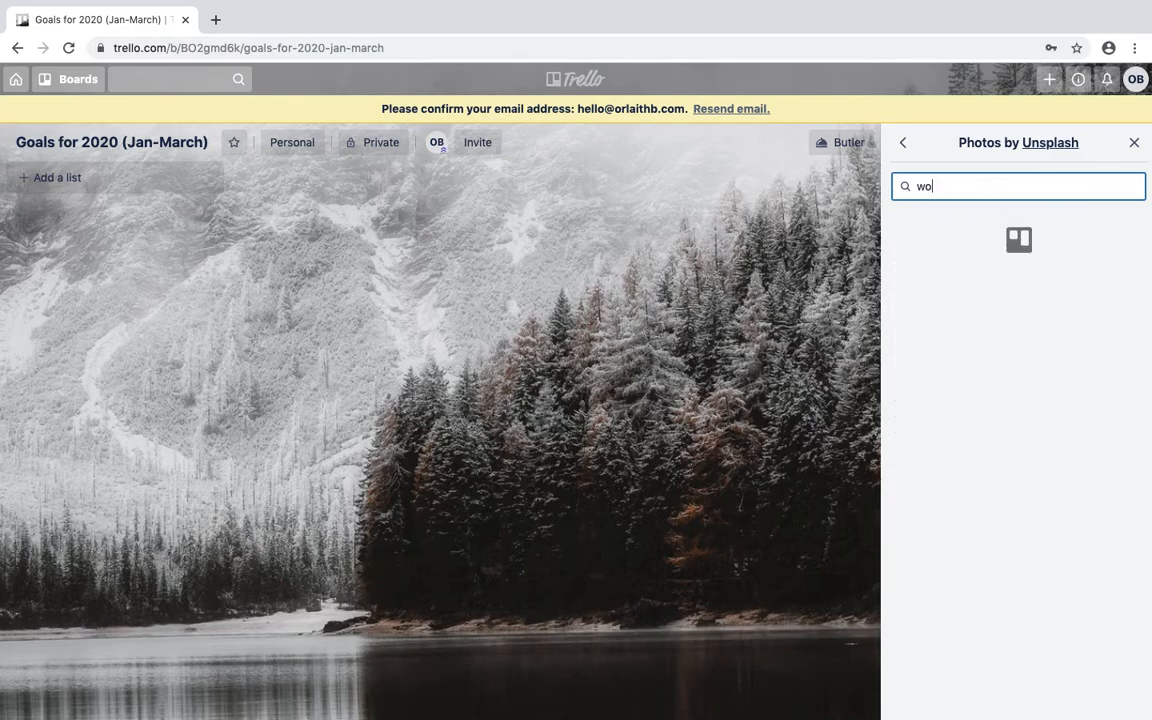
{"action": "type", "text": "man having fun"}
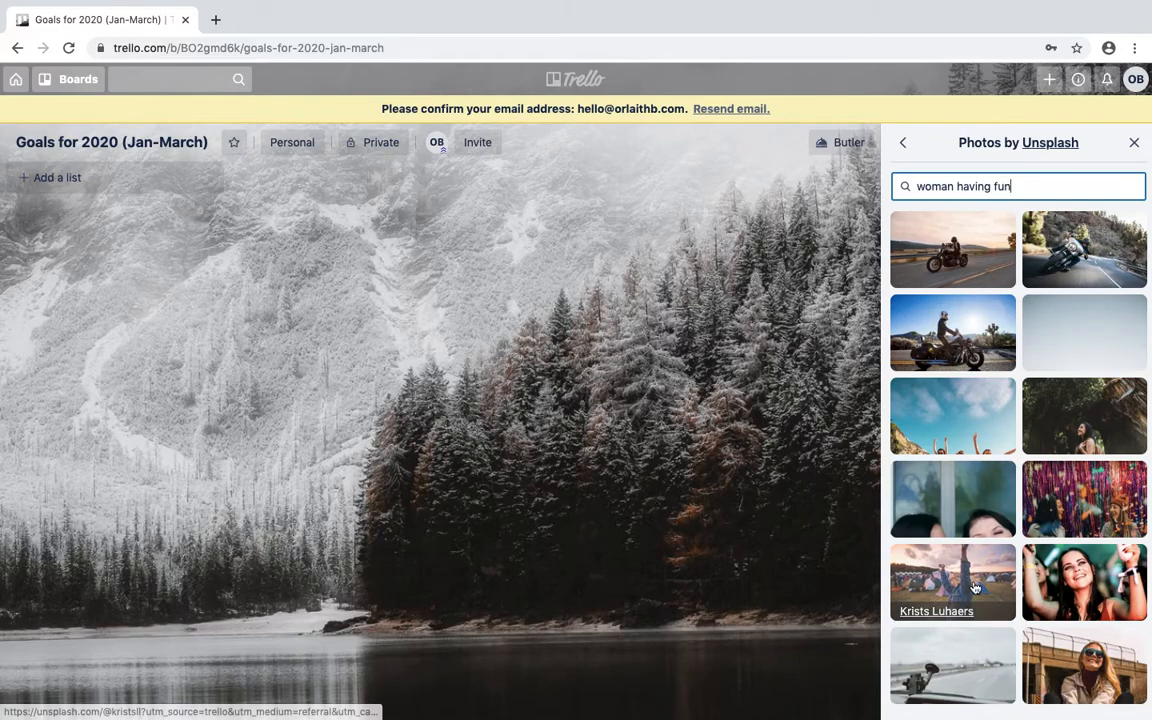
{"action": "left_click", "coordinate": [972, 587]}
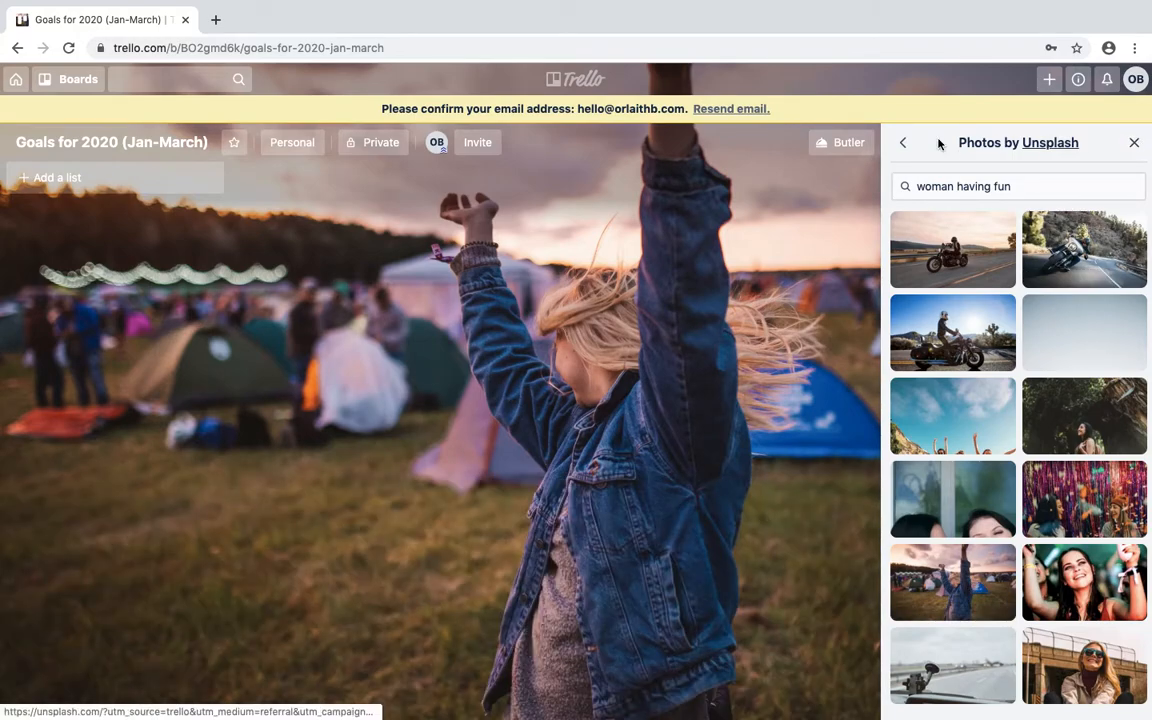
Replace the photo with a solid pink background colour.
{"action": "left_click", "coordinate": [902, 143]}
{"action": "left_click", "coordinate": [1100, 197]}
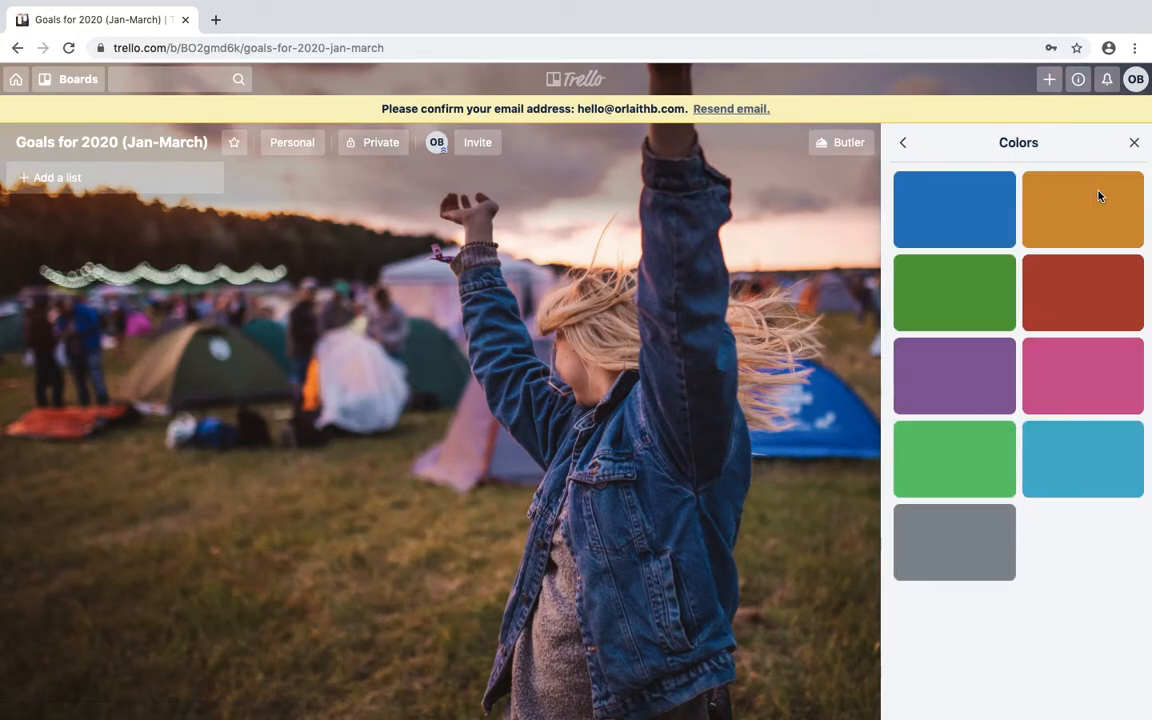
{"action": "left_click", "coordinate": [1097, 347]}
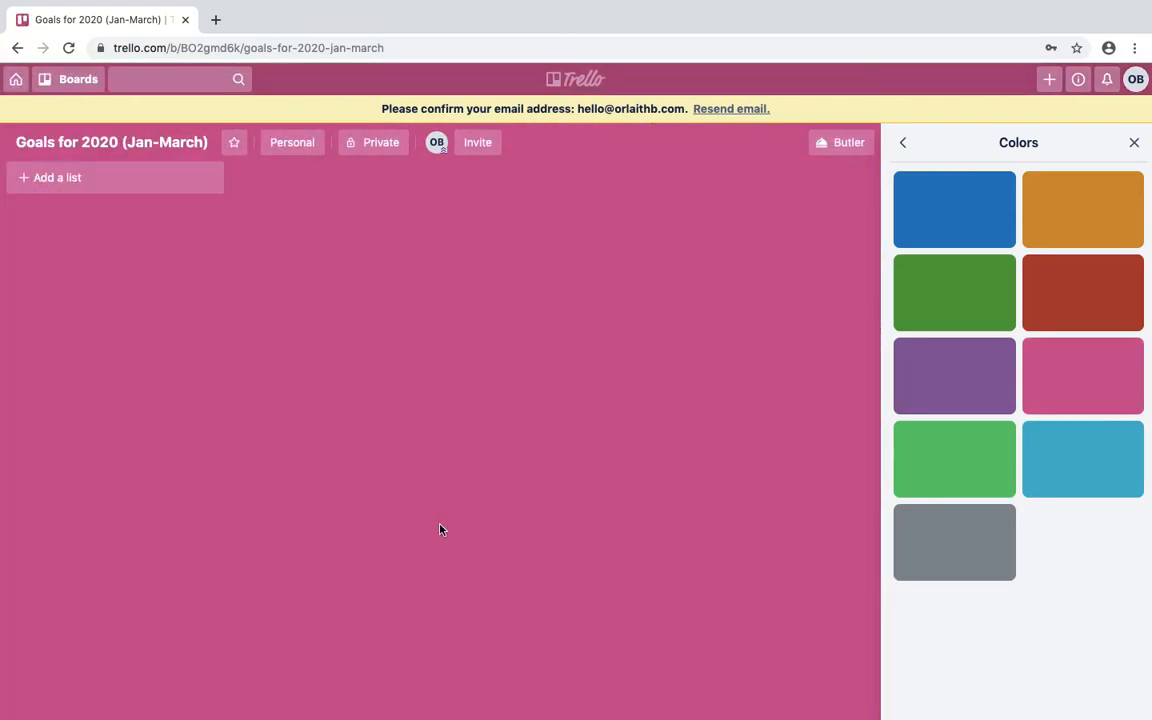
Add the lists '12 week sprint and goals' and 'Key Activities to achieve'.
{"action": "left_click", "coordinate": [48, 184]}
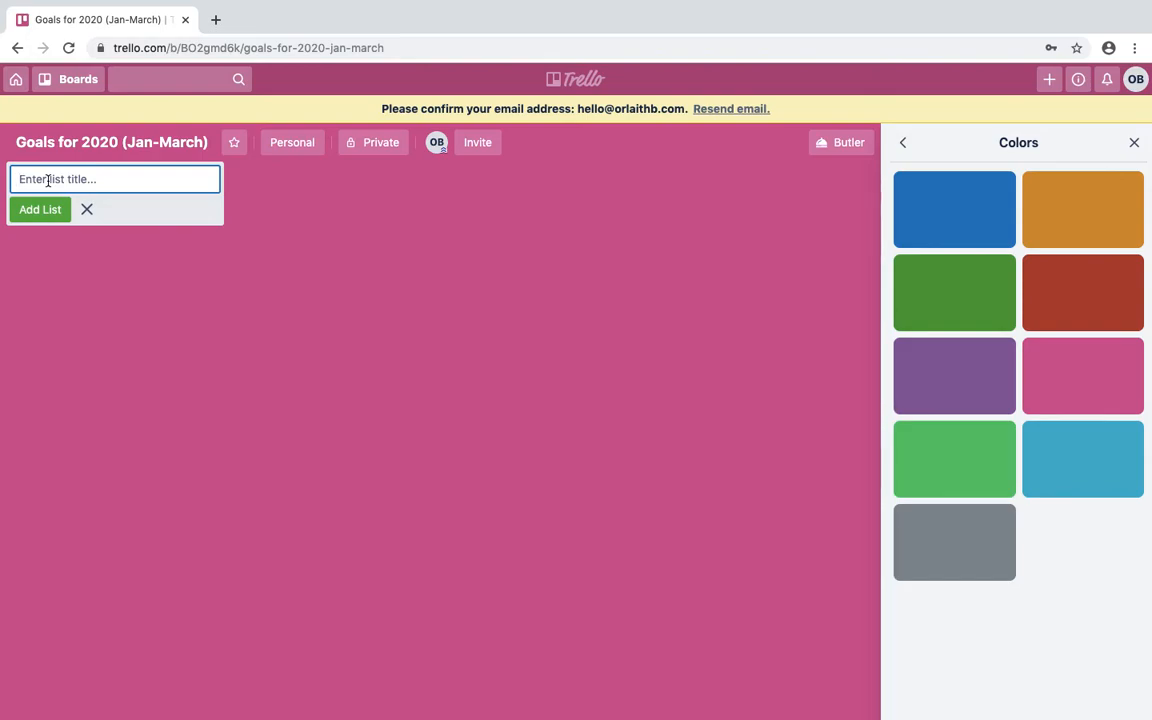
{"action": "type", "text": "12 week sprint and goals"}
{"action": "key", "text": "Return"}
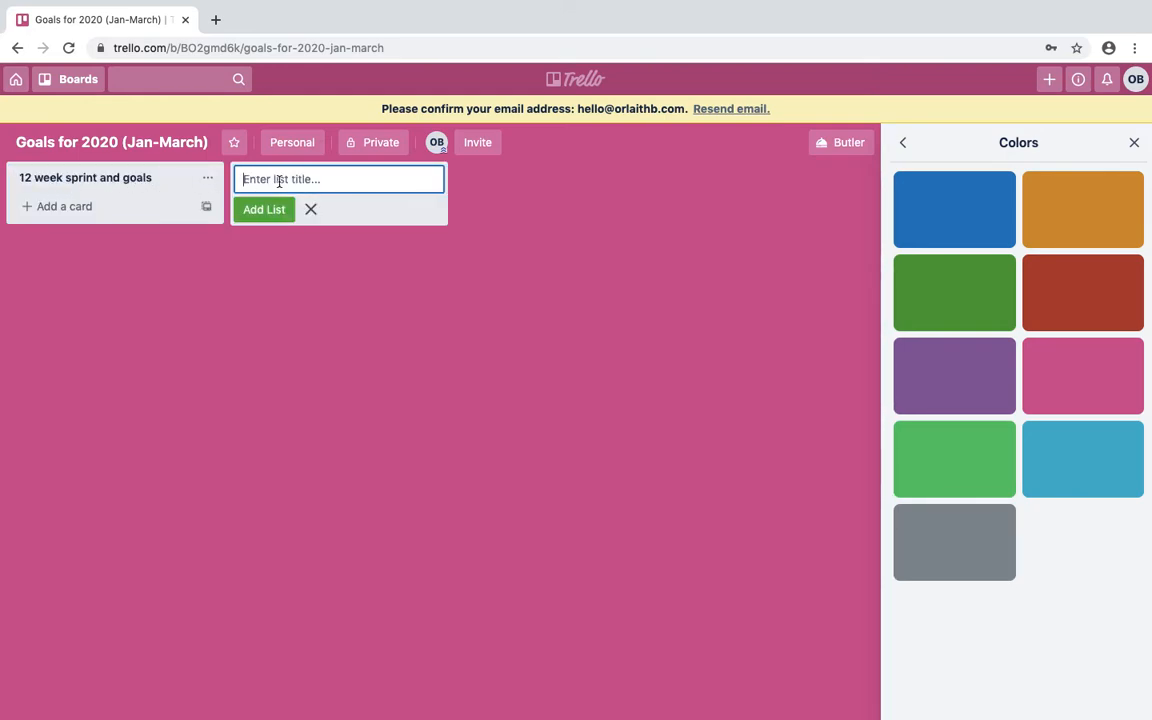
{"action": "type", "text": "Key "}
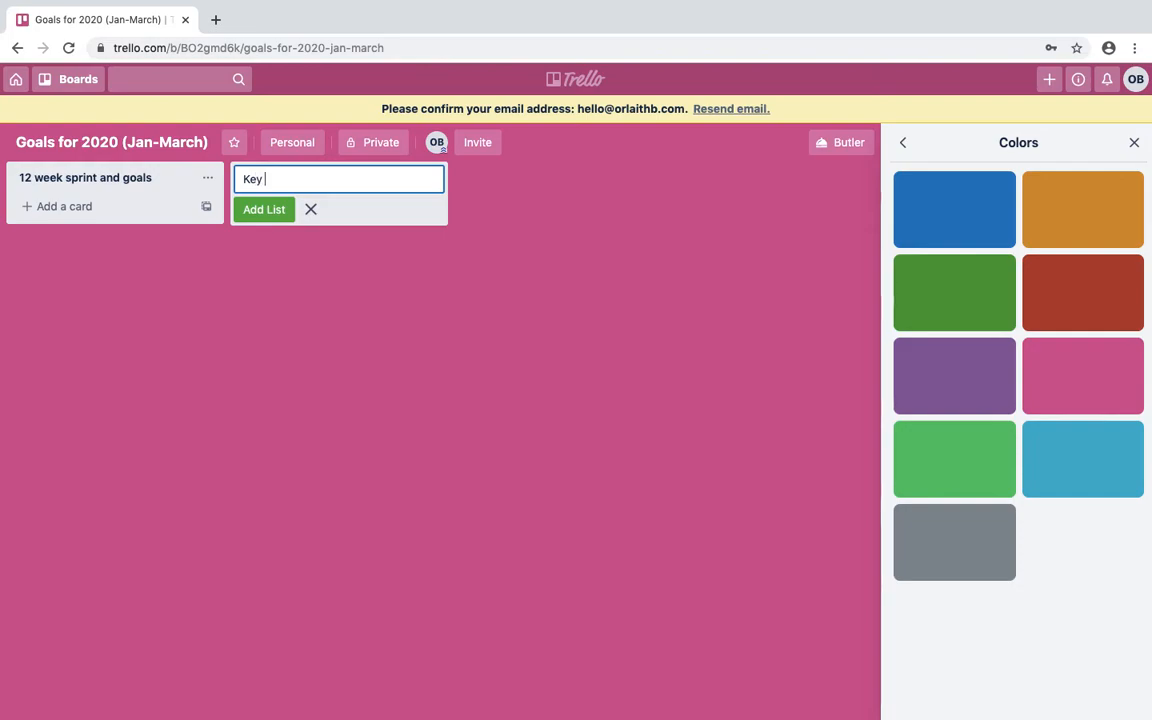
{"action": "type", "text": "Activities to achieve"}
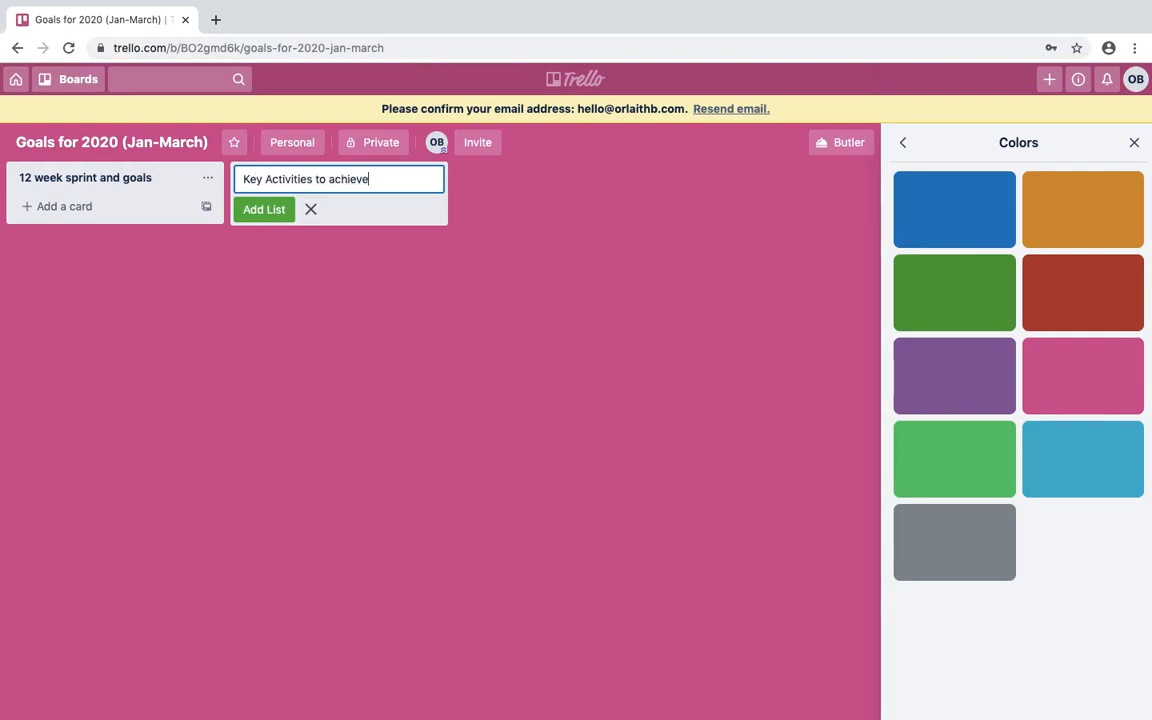
{"action": "left_click", "coordinate": [268, 209]}
Add the lists January, February and March, fixing typos along the way.
{"action": "type", "text": "Januaty"}
{"action": "key", "text": "BackSpace"}
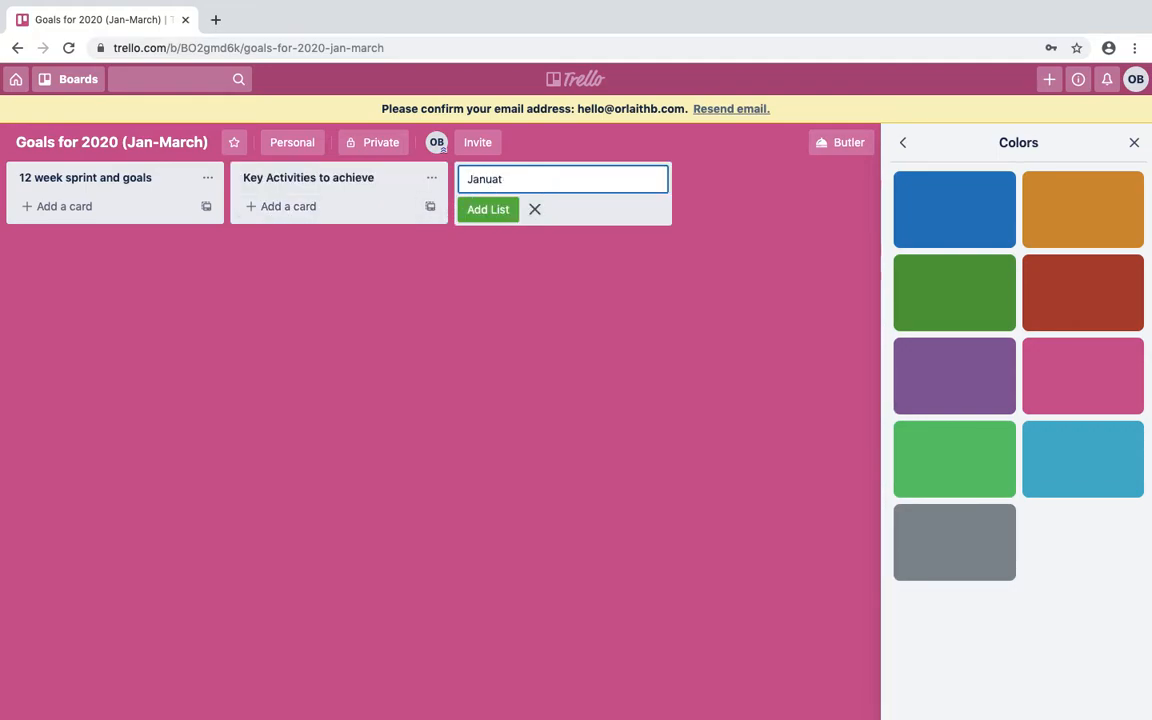
{"action": "type", "text": "ry"}
{"action": "key", "text": "Return"}
{"action": "type", "text": "February"}
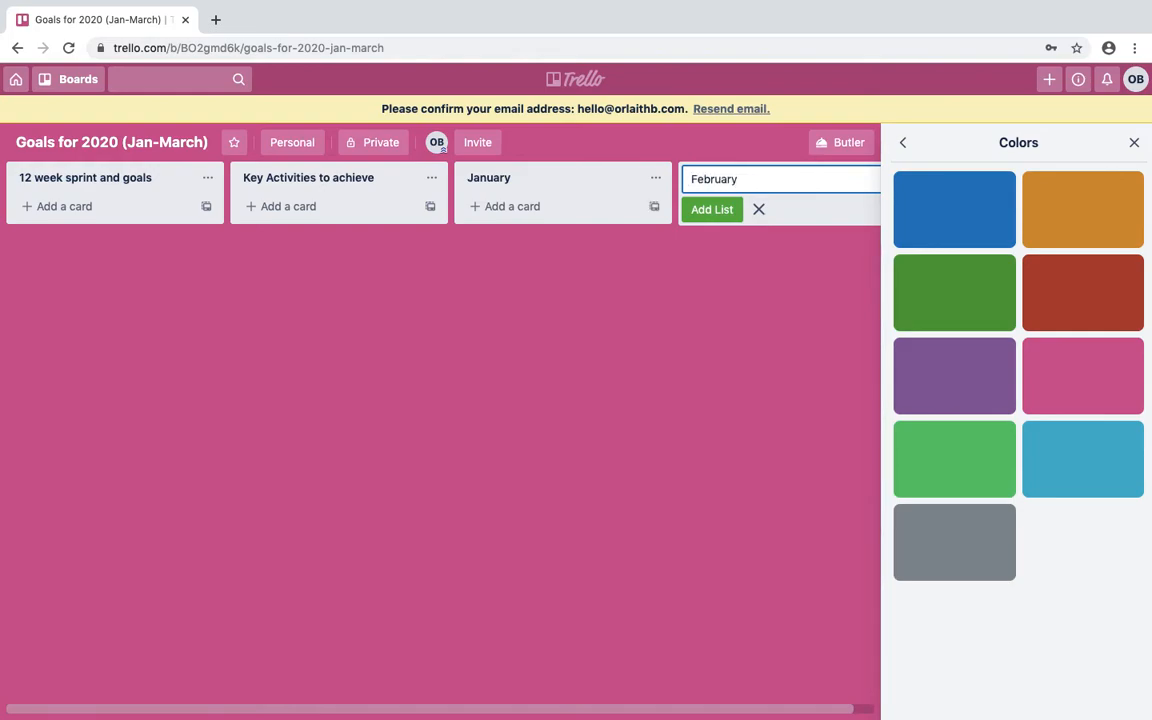
{"action": "key", "text": "Return"}
{"action": "type", "text": "Match"}
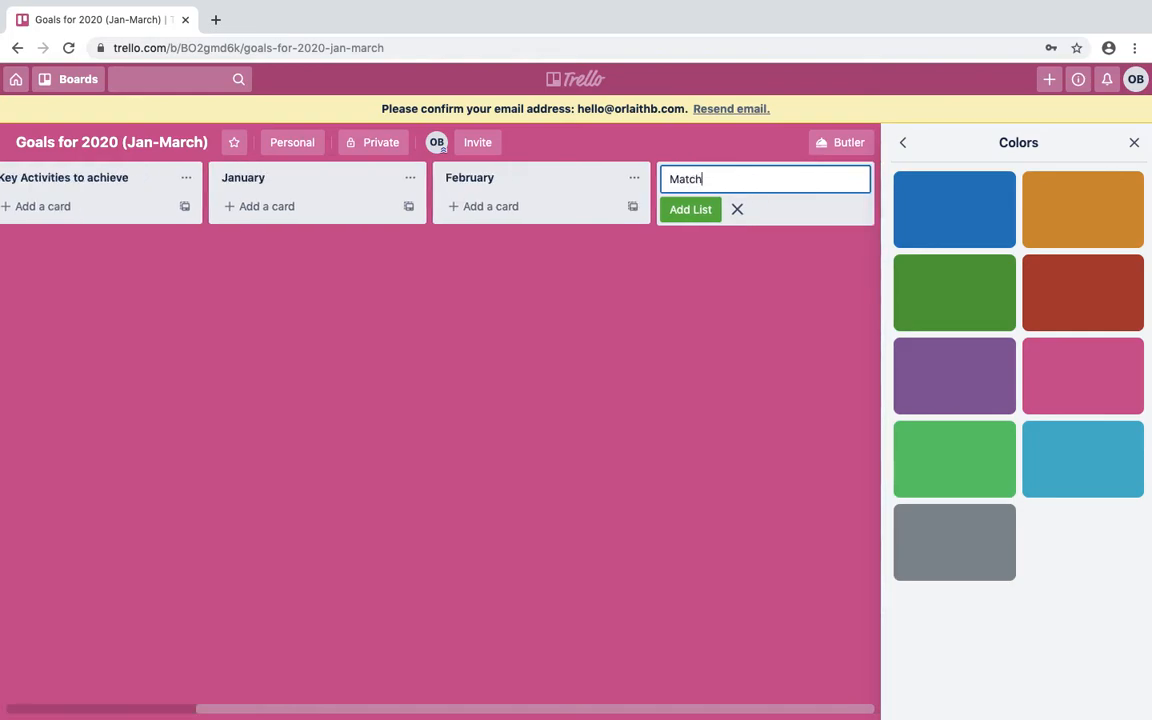
{"action": "key", "text": "BackSpace"}
{"action": "key", "text": "BackSpace"}
{"action": "type", "text": "rch"}
{"action": "key", "text": "Return"}
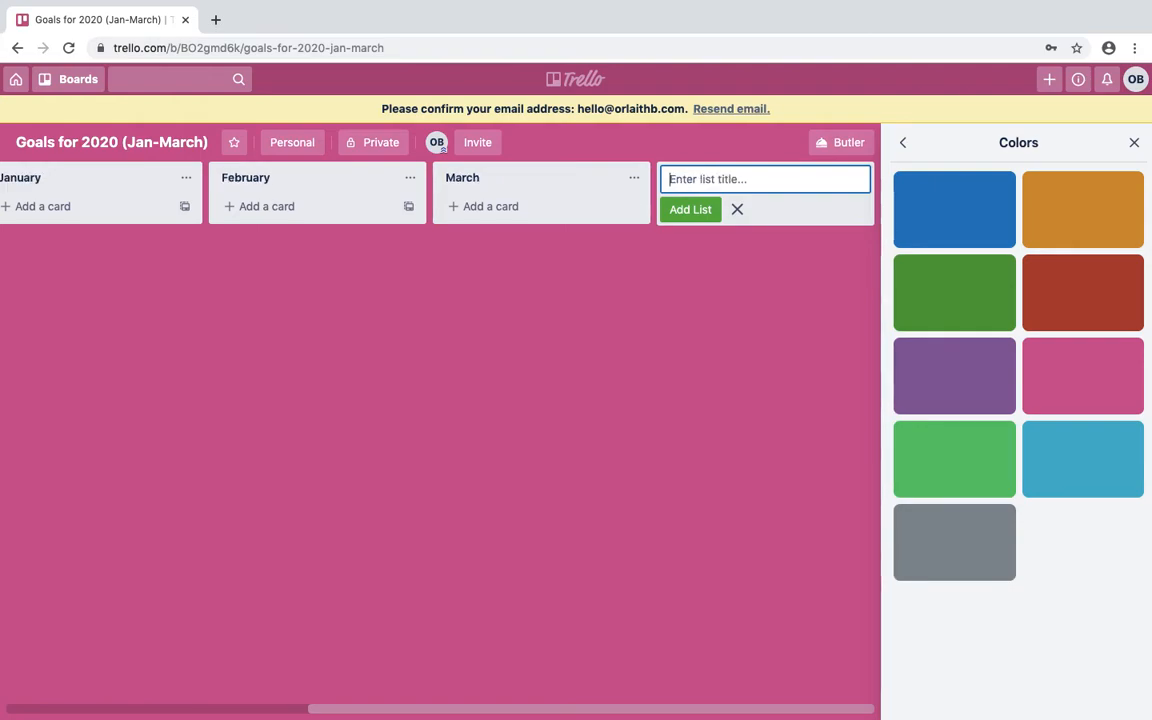
{"action": "left_click_drag", "start_coordinate": [334, 710], "coordinate": [3, 705]}
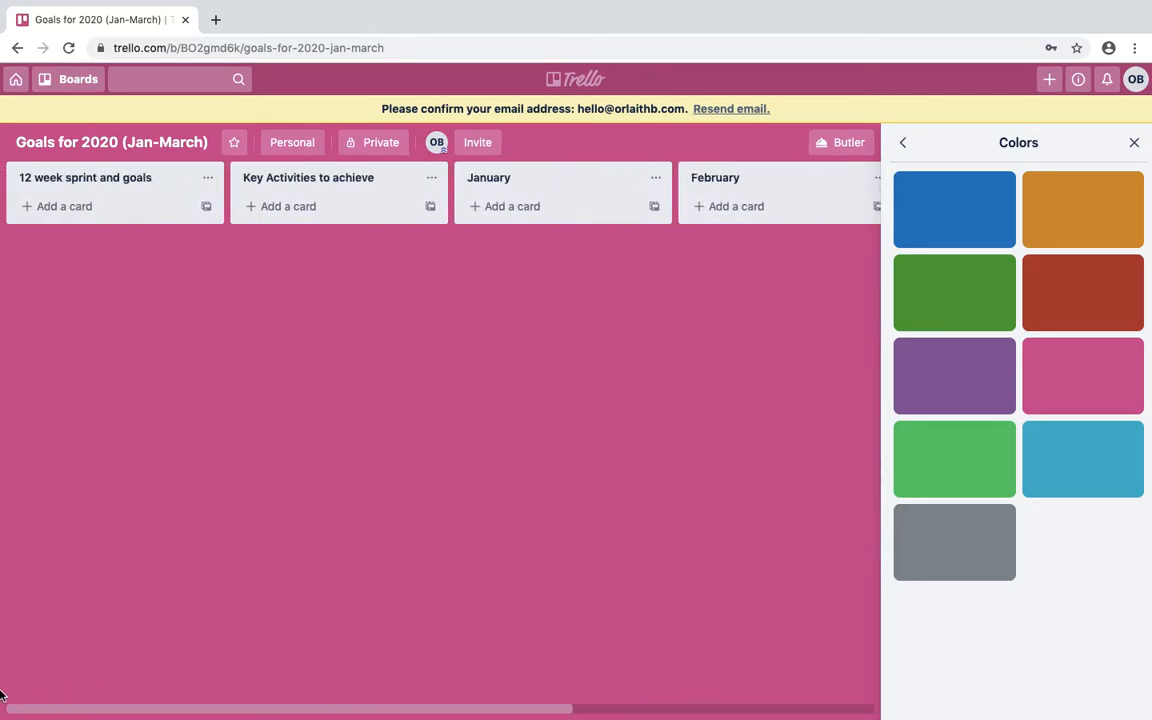
Add the card 'Income of (min) £5,000 per month' to the 12 week sprint and goals list.
{"action": "left_click", "coordinate": [70, 207]}
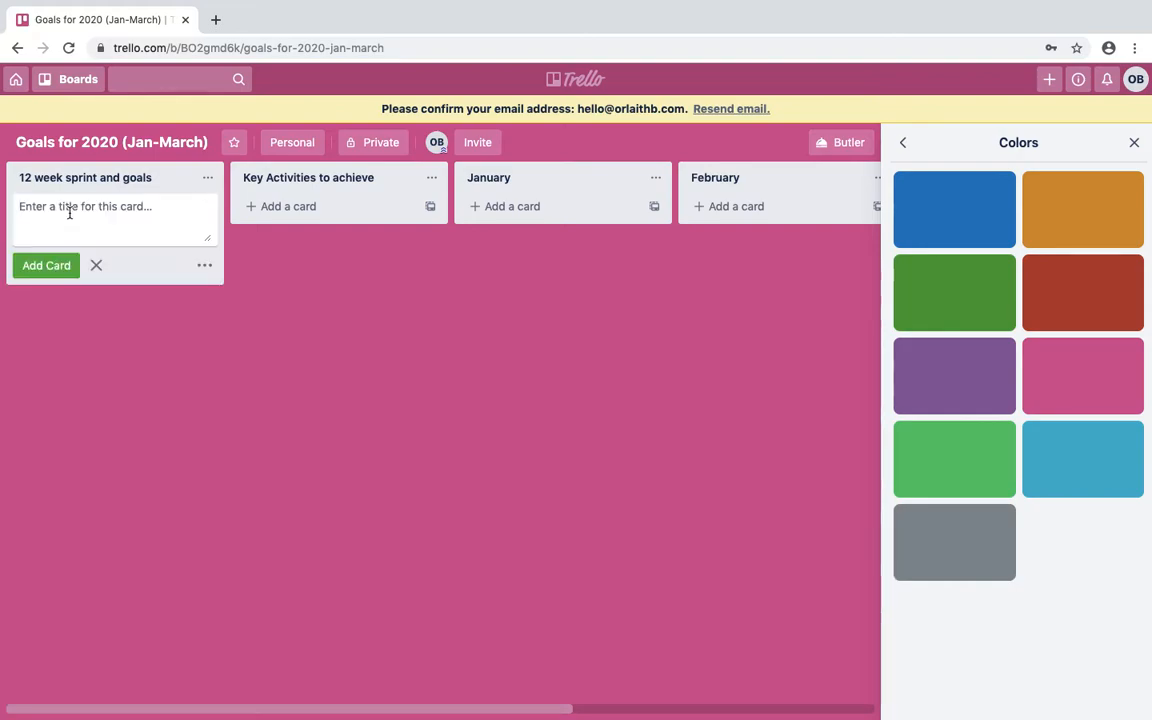
{"action": "type", "text": "Inco"}
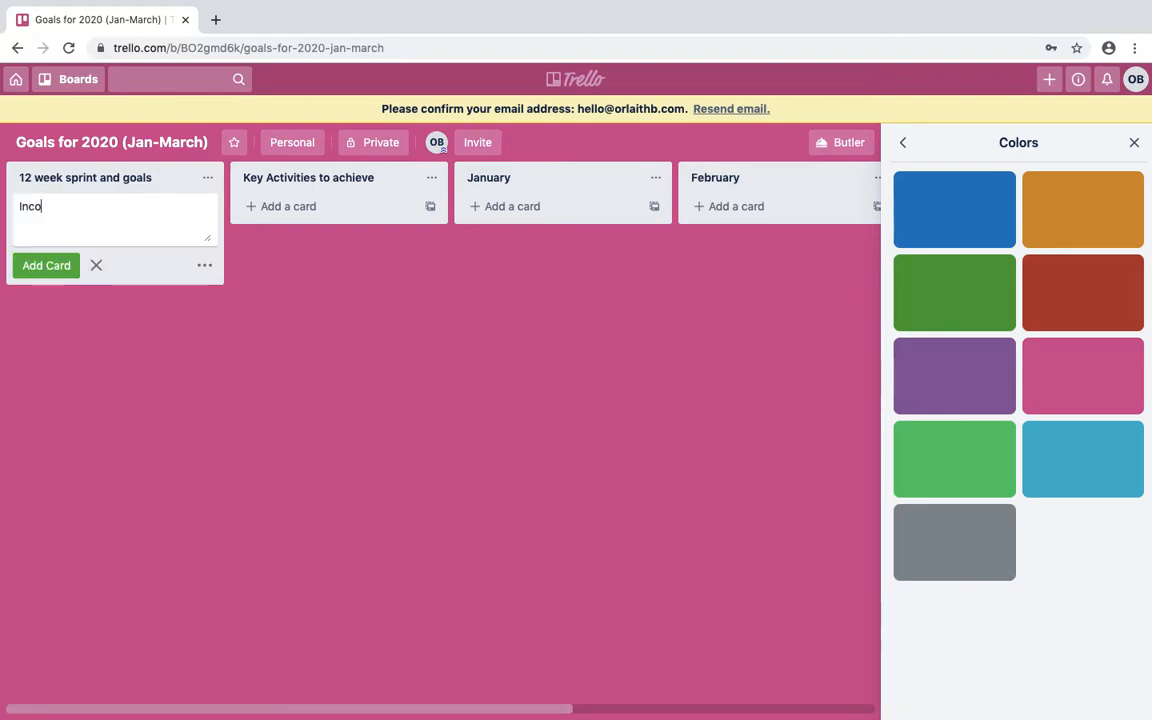
{"action": "type", "text": "me of (min"}
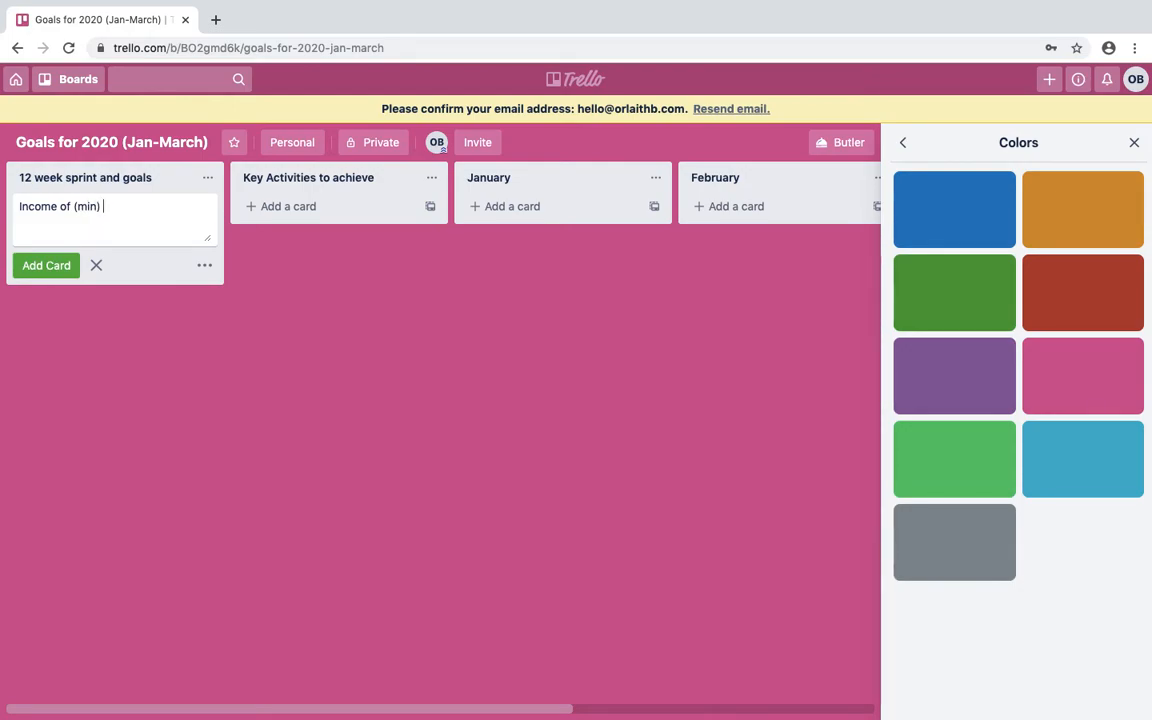
{"action": "type", "text": ") £5."}
{"action": "type", "text": "000 per month"}
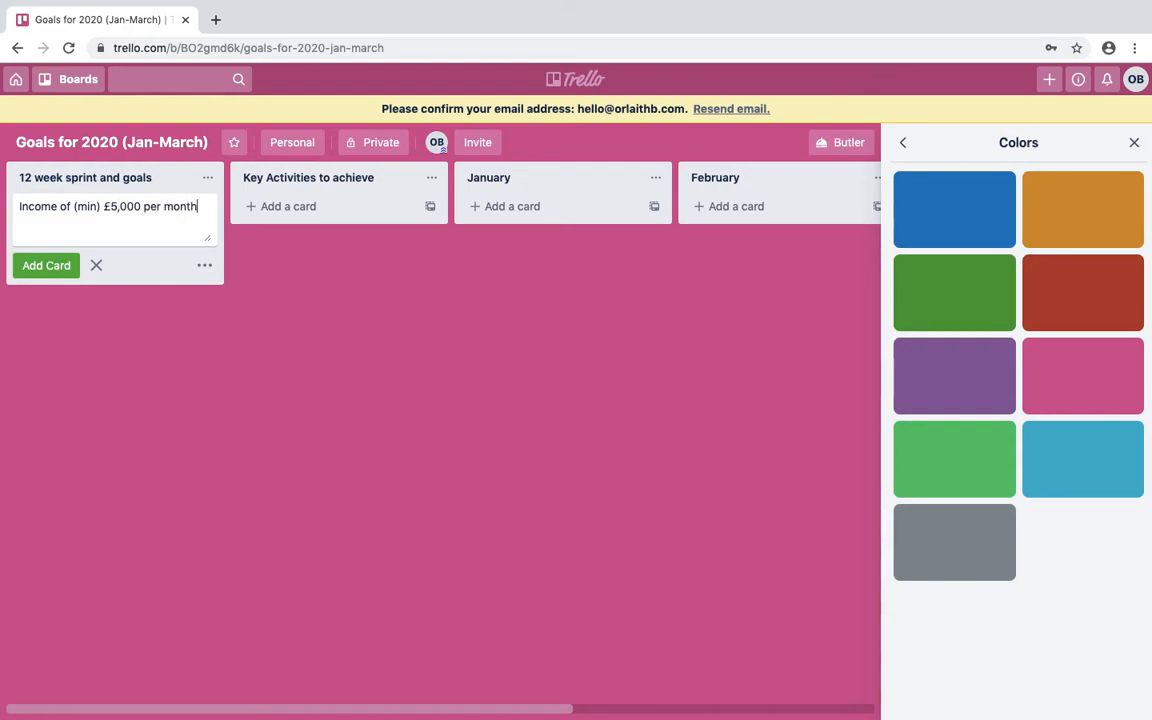
{"action": "key", "text": "Return"}
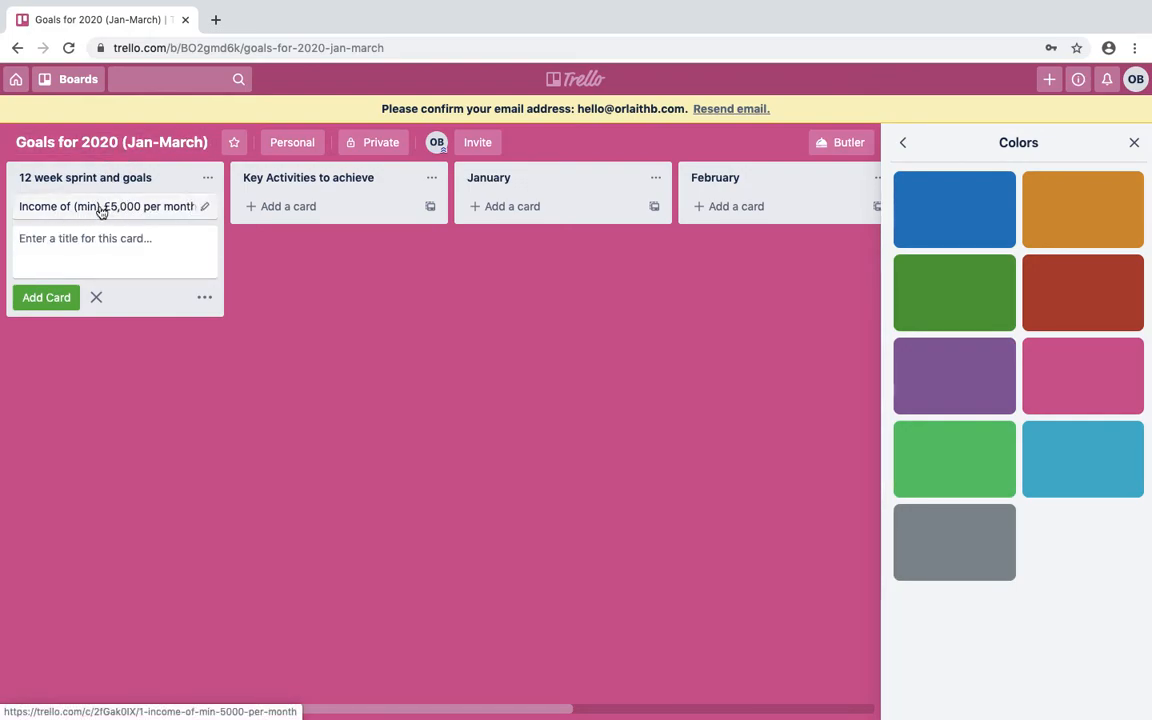
{"action": "left_click", "coordinate": [204, 206]}
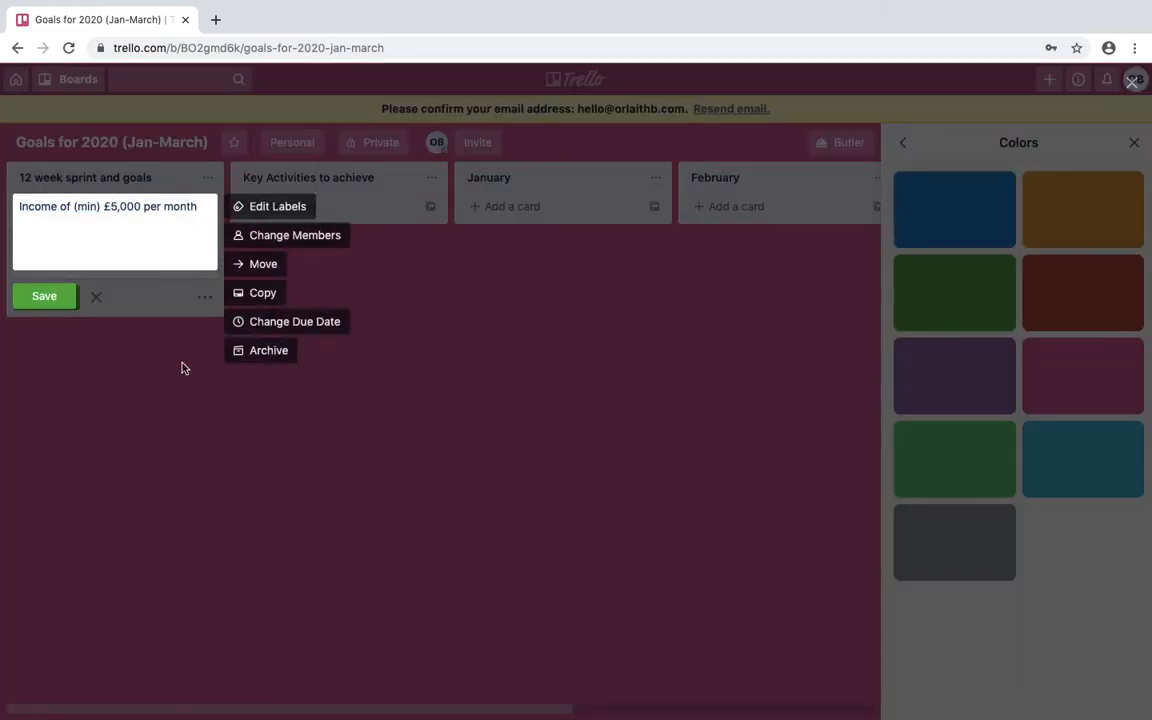
Rename the green label to 'Money and Finance Goals' and apply it to the income card.
{"action": "left_click", "coordinate": [164, 326]}
{"action": "left_click", "coordinate": [165, 209]}
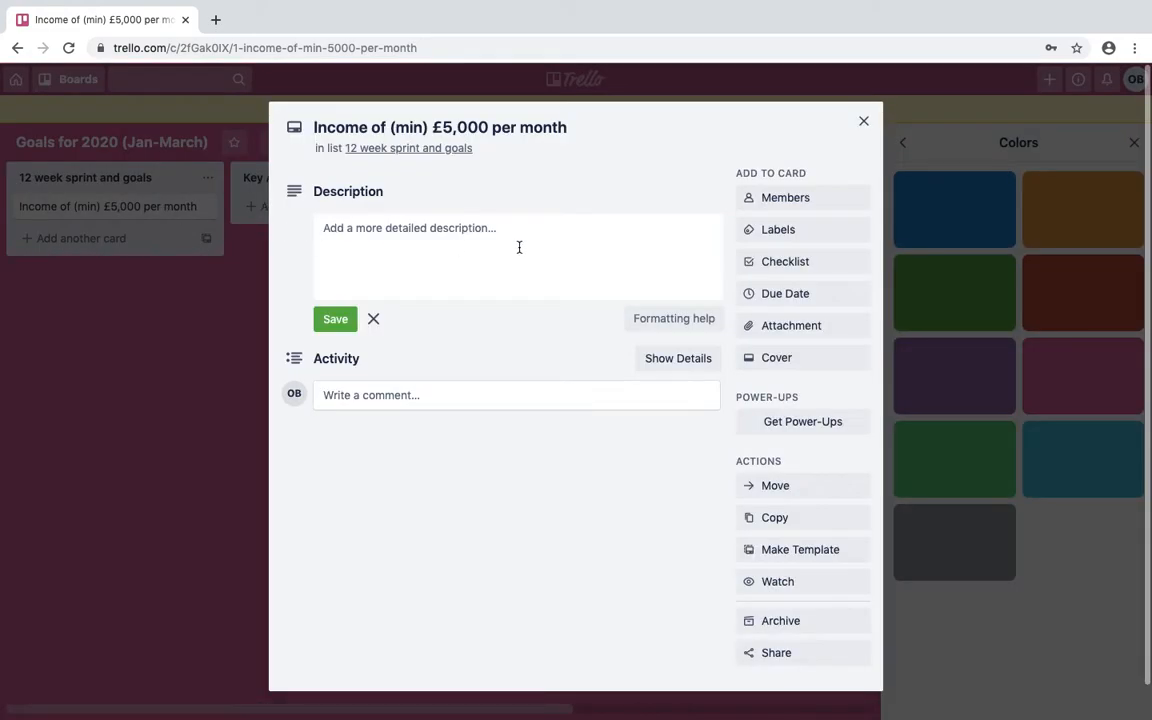
{"action": "left_click", "coordinate": [774, 231]}
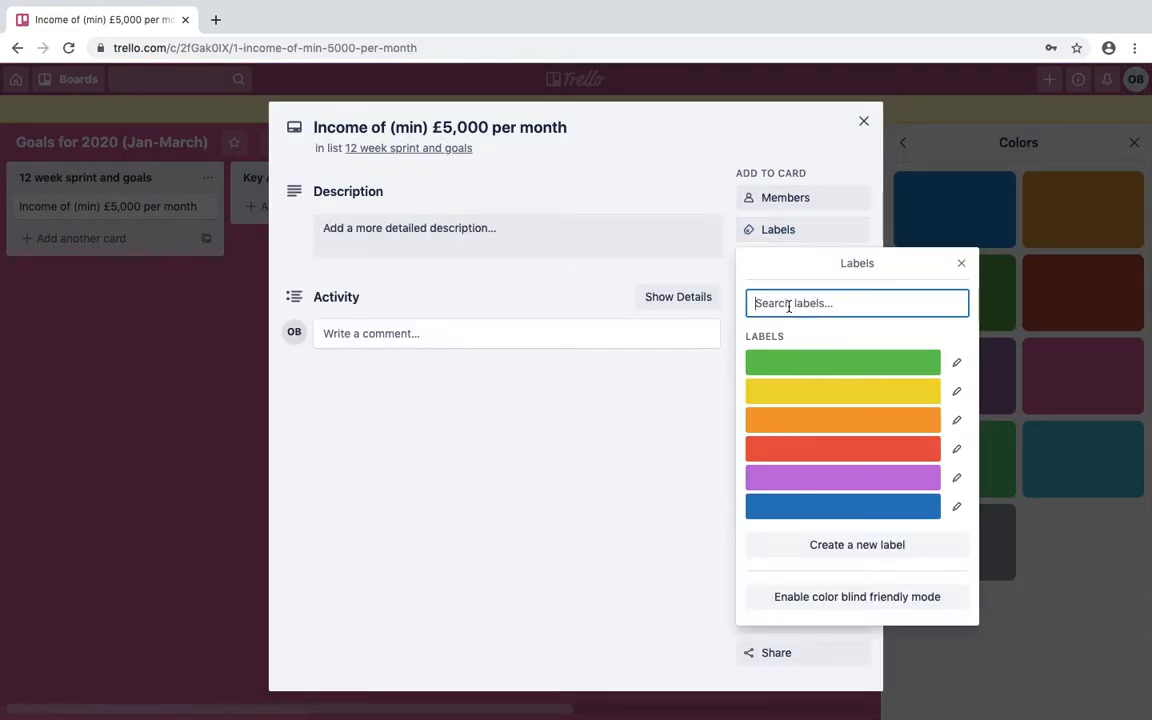
{"action": "left_click", "coordinate": [957, 364]}
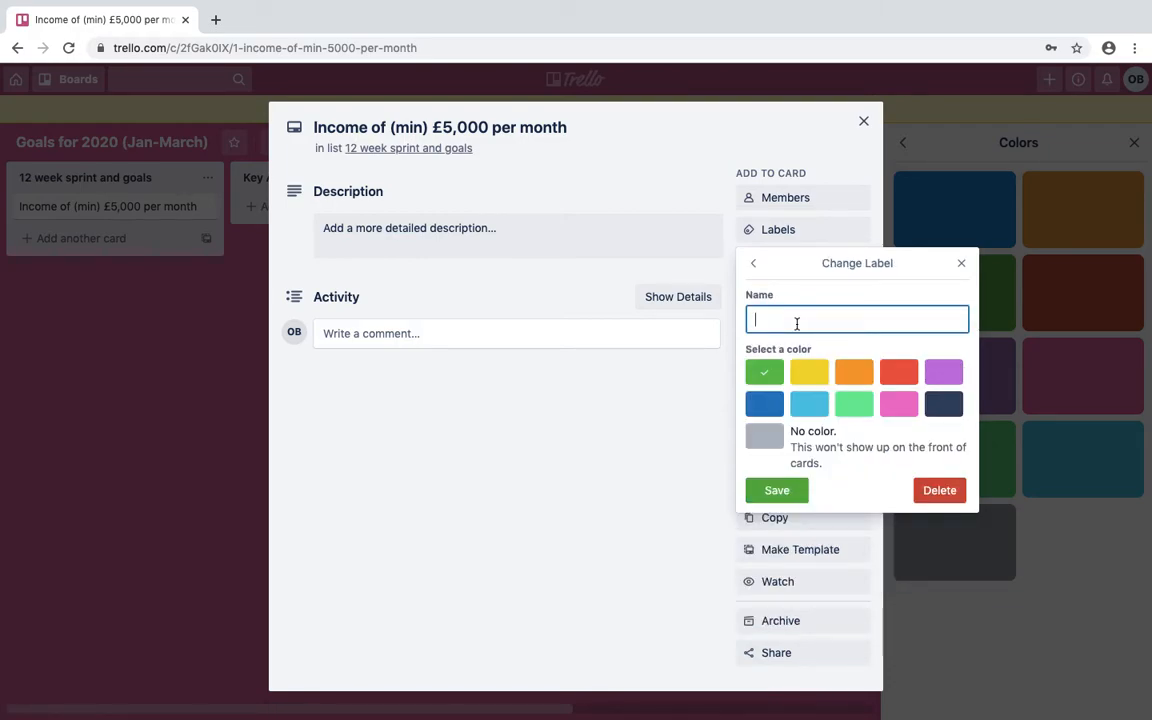
{"action": "type", "text": "Money and Finan"}
{"action": "left_click", "coordinate": [786, 494]}
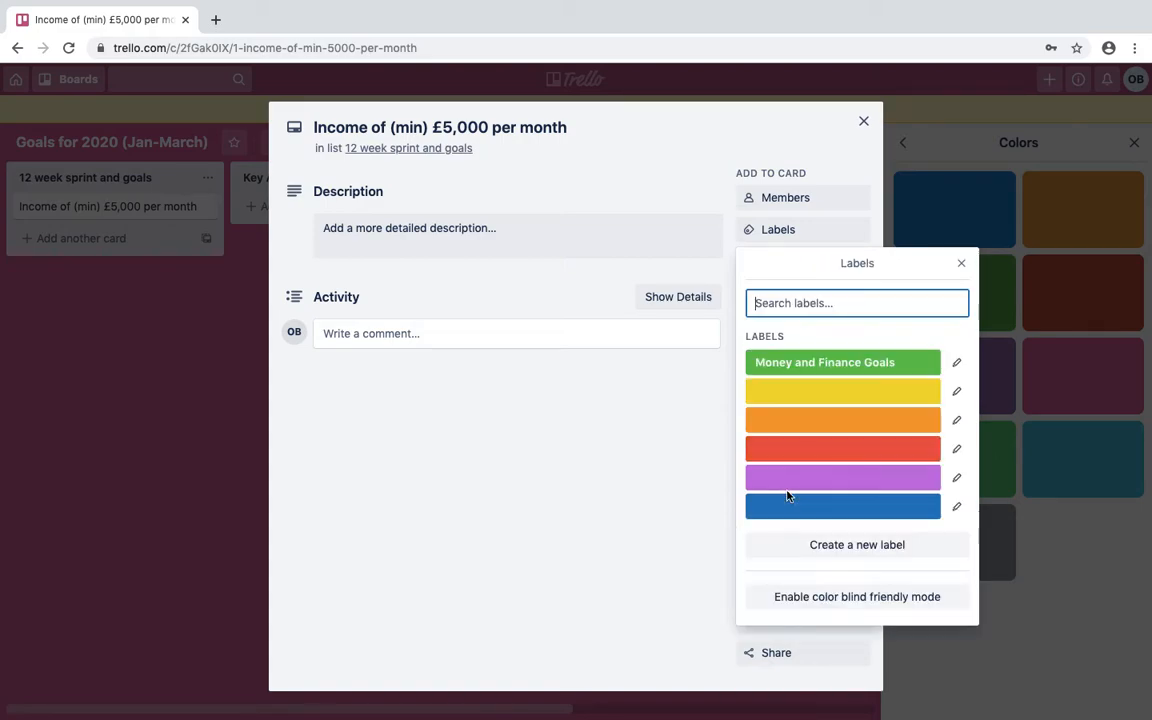
{"action": "left_click", "coordinate": [794, 366]}
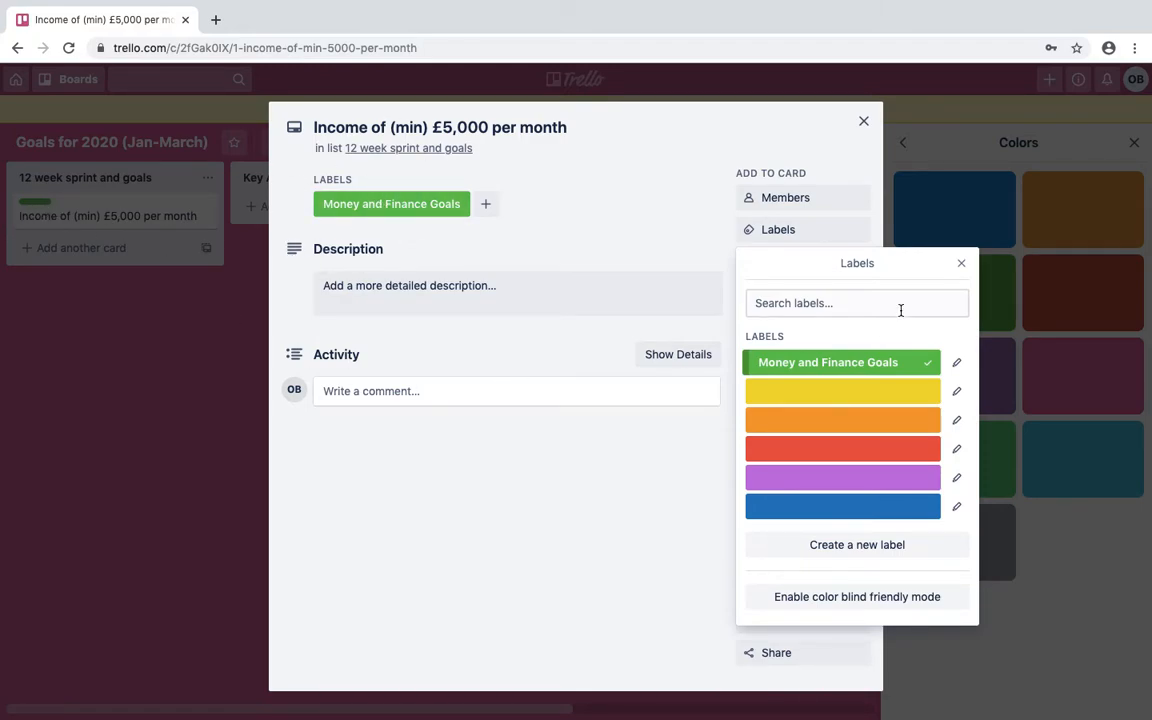
{"action": "left_click", "coordinate": [959, 266]}
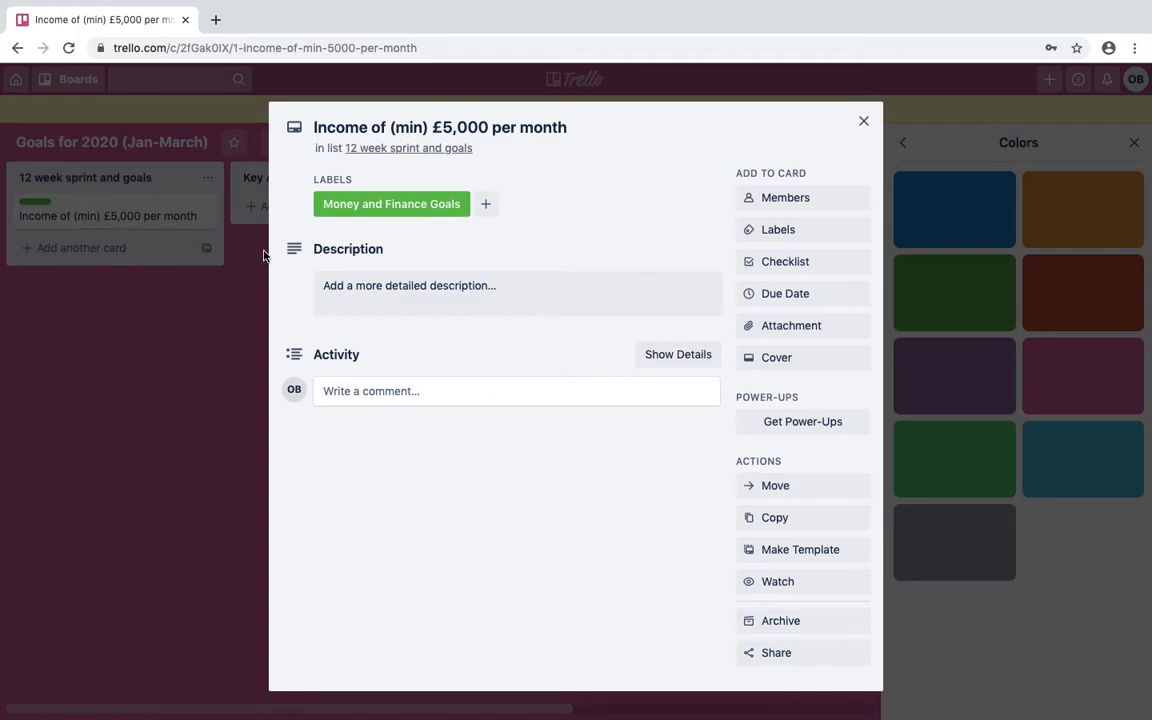
Give the income card the description 'Consistently earn a minimum of 5k per month.' and close it.
{"action": "left_click", "coordinate": [374, 288]}
{"action": "type", "text": "Consistently"}
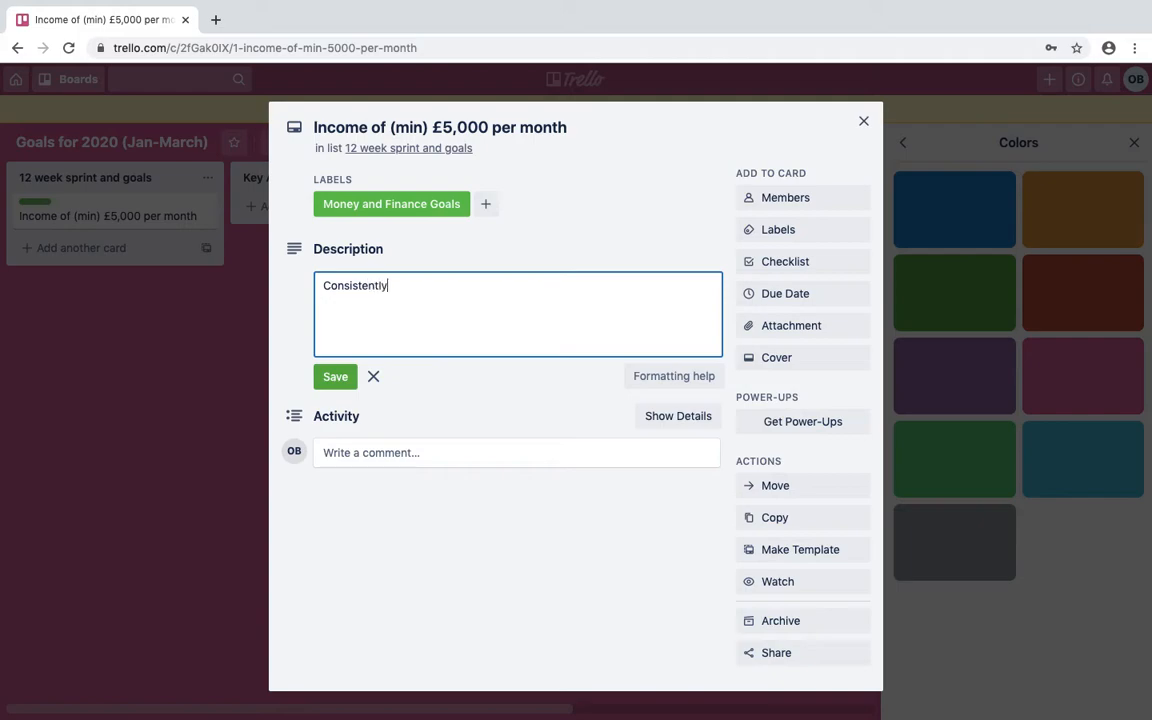
{"action": "type", "text": " earn a minimum of 5k per month."}
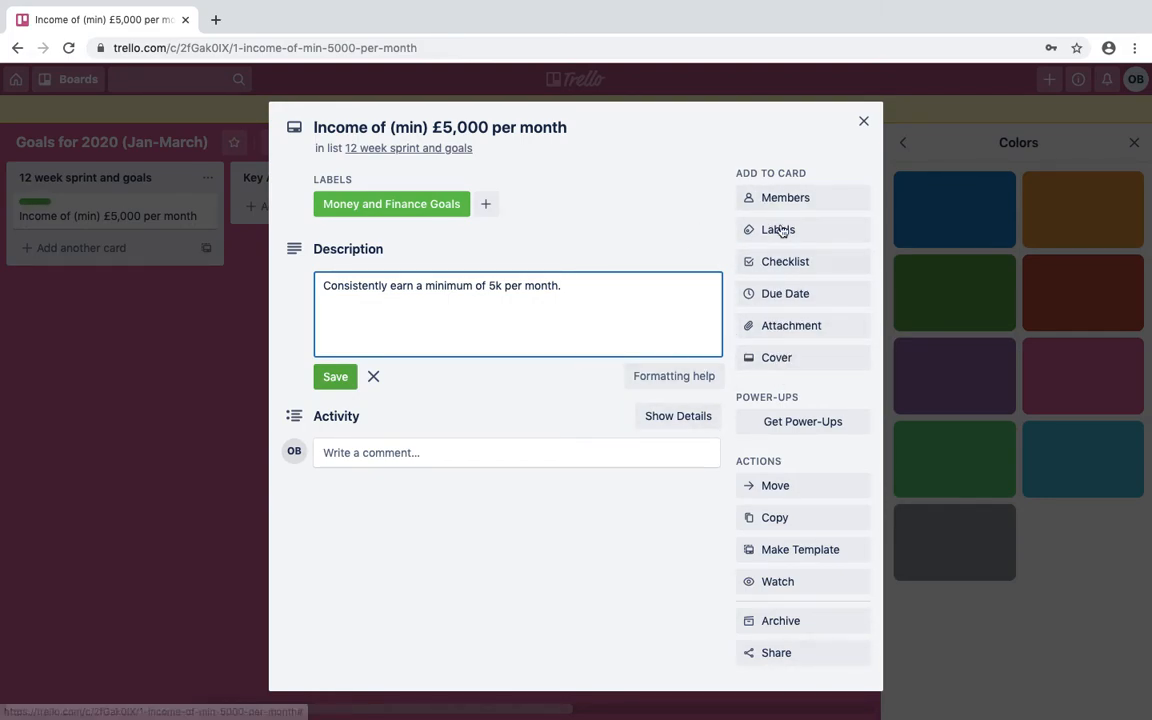
{"action": "left_click", "coordinate": [335, 377]}
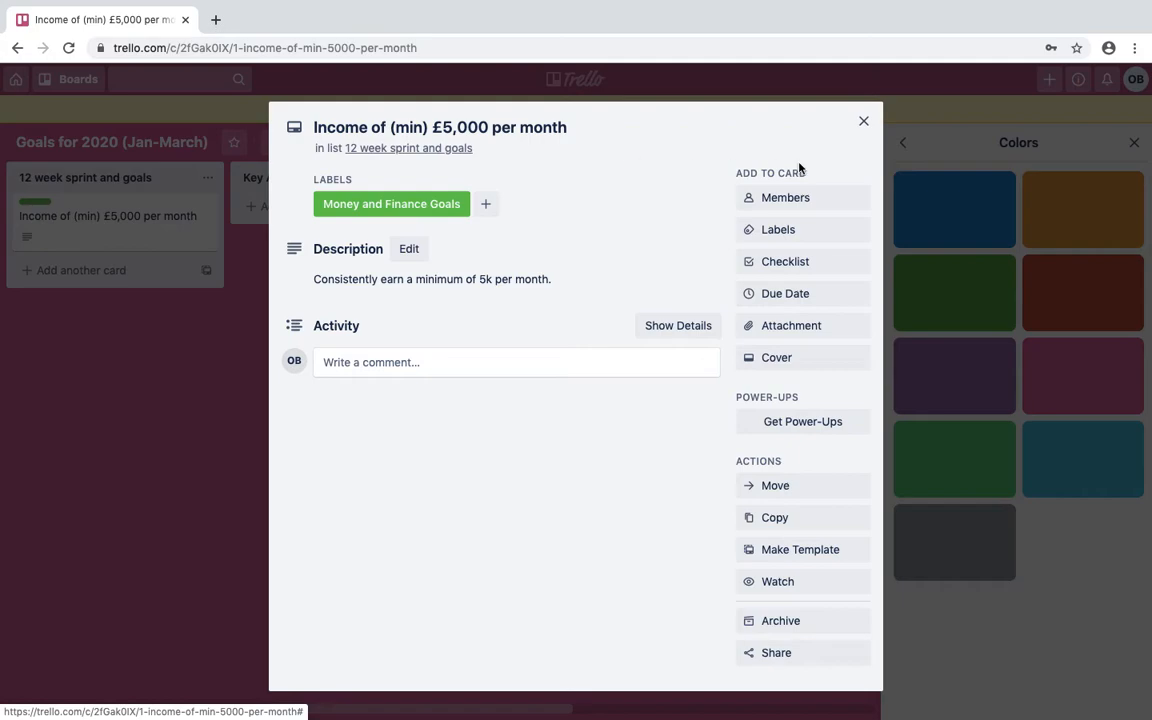
{"action": "left_click", "coordinate": [865, 122]}
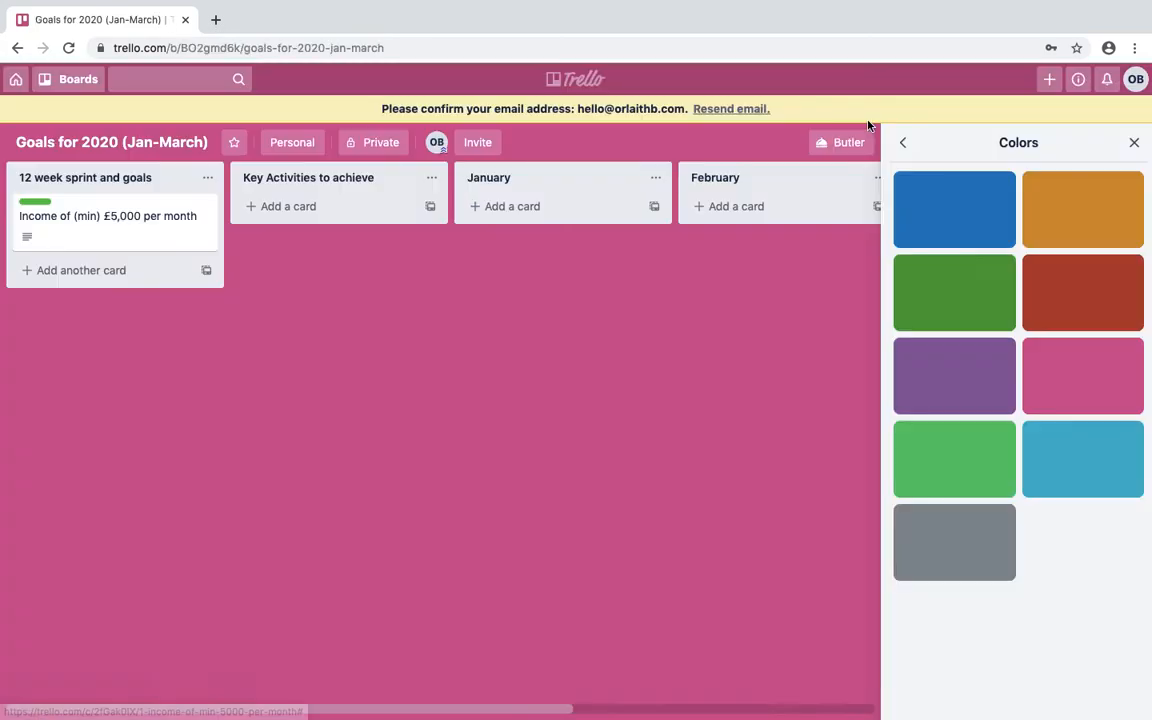
Add a 'Start a podcast' card to the first list and open its details.
{"action": "left_click", "coordinate": [86, 271]}
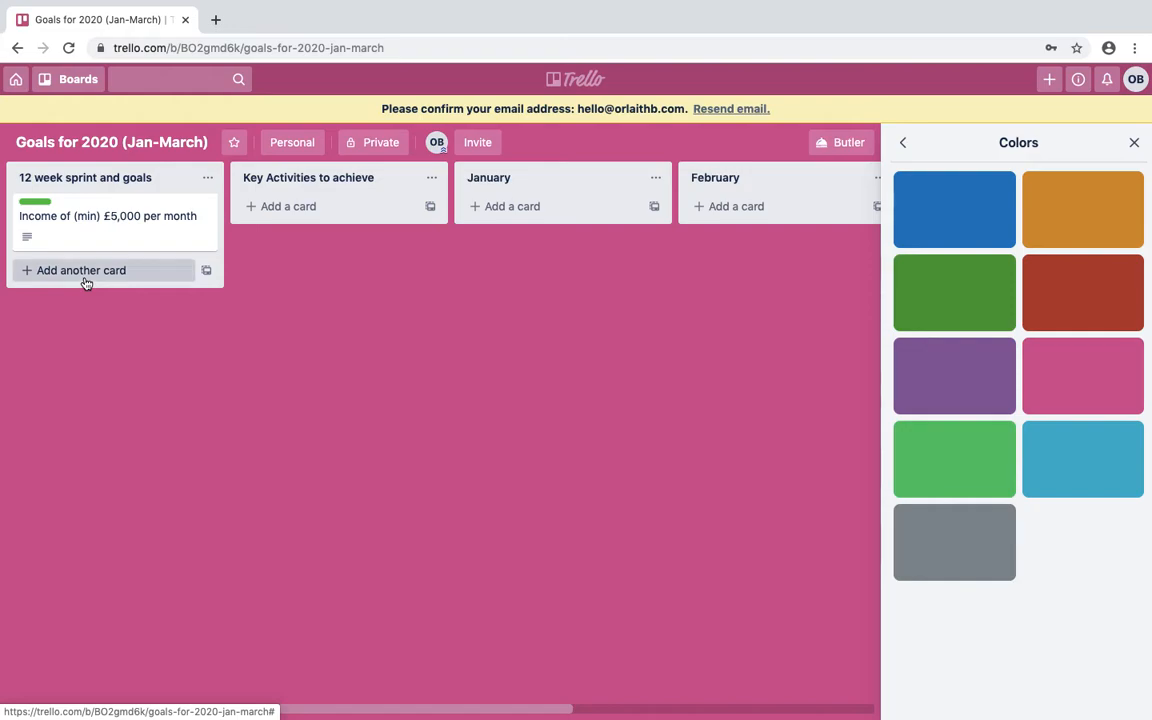
{"action": "type", "text": "Start a podcast and"}
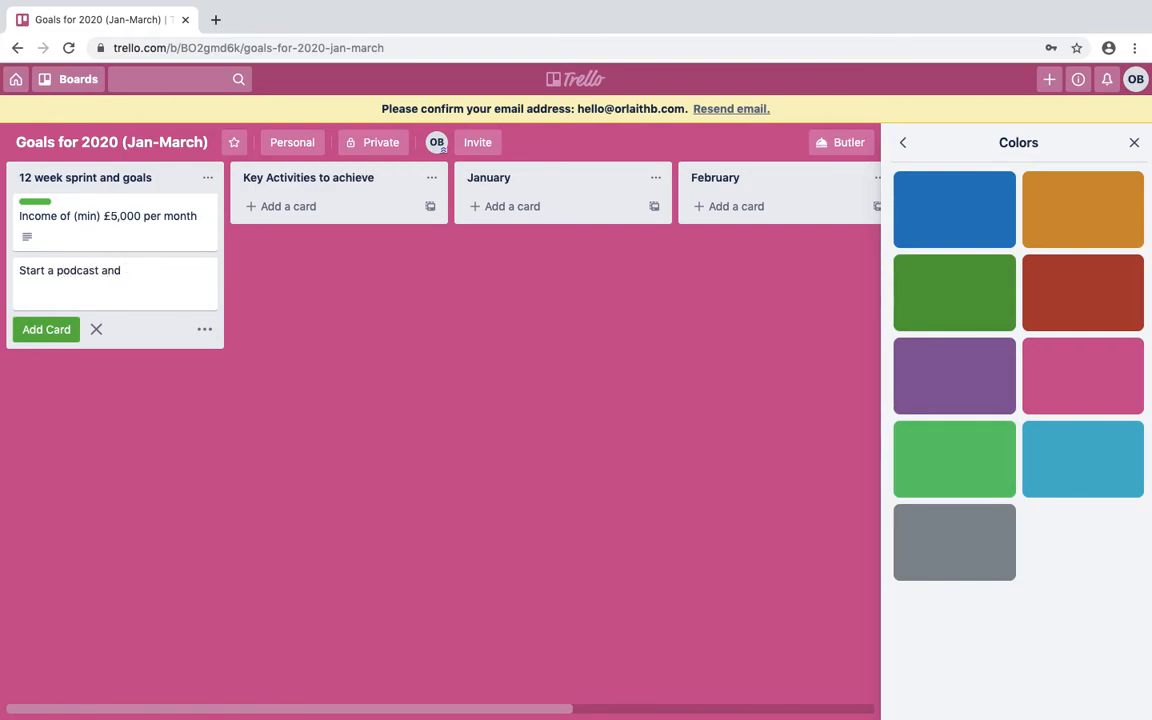
{"action": "key", "text": "BackSpace"}
{"action": "key", "text": "BackSpace"}
{"action": "type", "text": "nd"}
{"action": "key", "text": "BackSpace"}
{"action": "key", "text": "BackSpace"}
{"action": "key", "text": "BackSpace"}
{"action": "key", "text": "BackSpace"}
{"action": "left_click", "coordinate": [67, 329]}
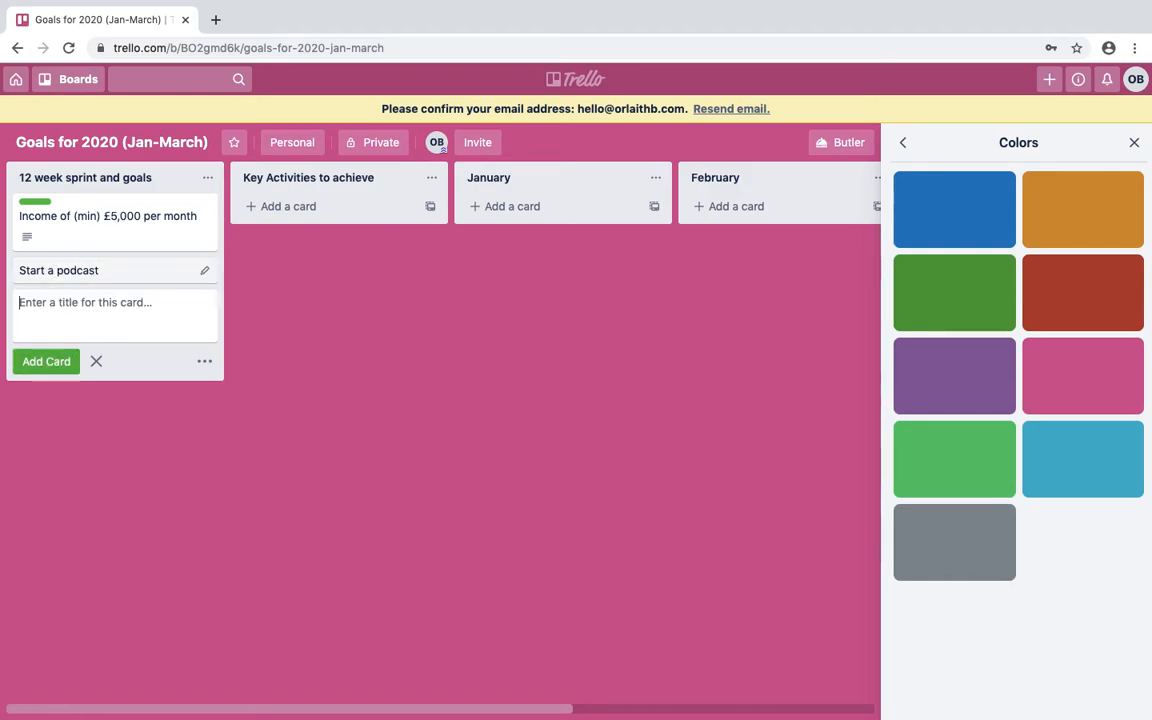
{"action": "left_click", "coordinate": [167, 271]}
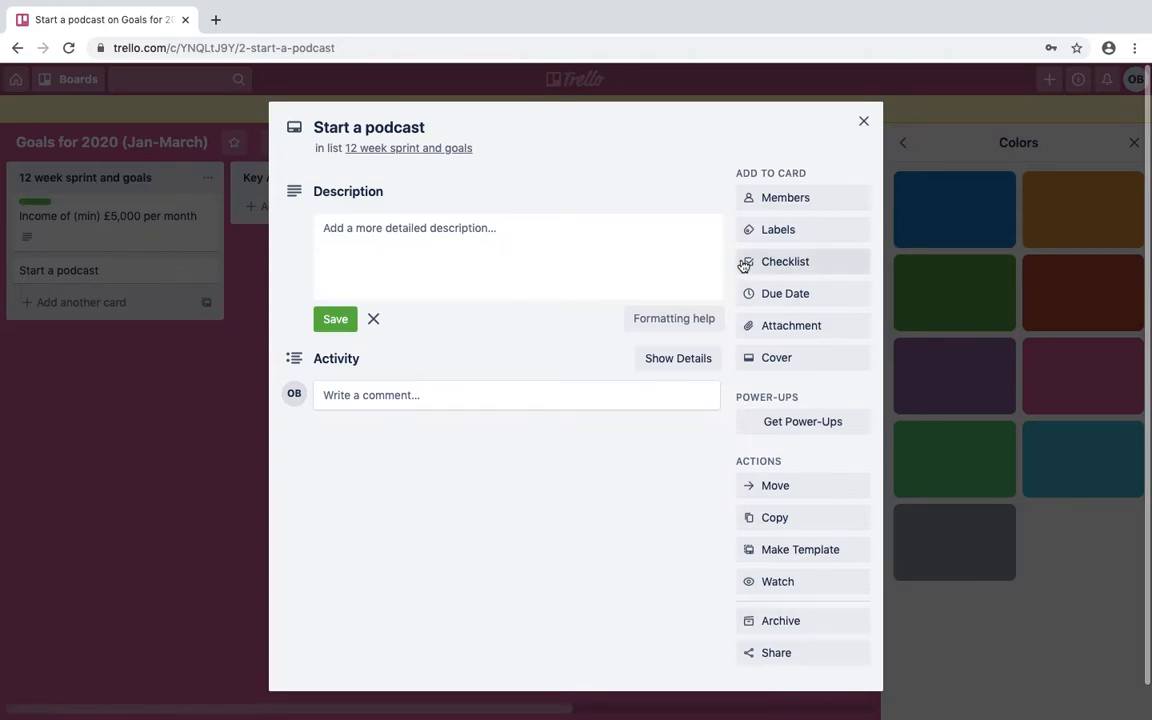
Create a light-blue 'Online marketing' label on the podcast card and close the card.
{"action": "left_click", "coordinate": [778, 232]}
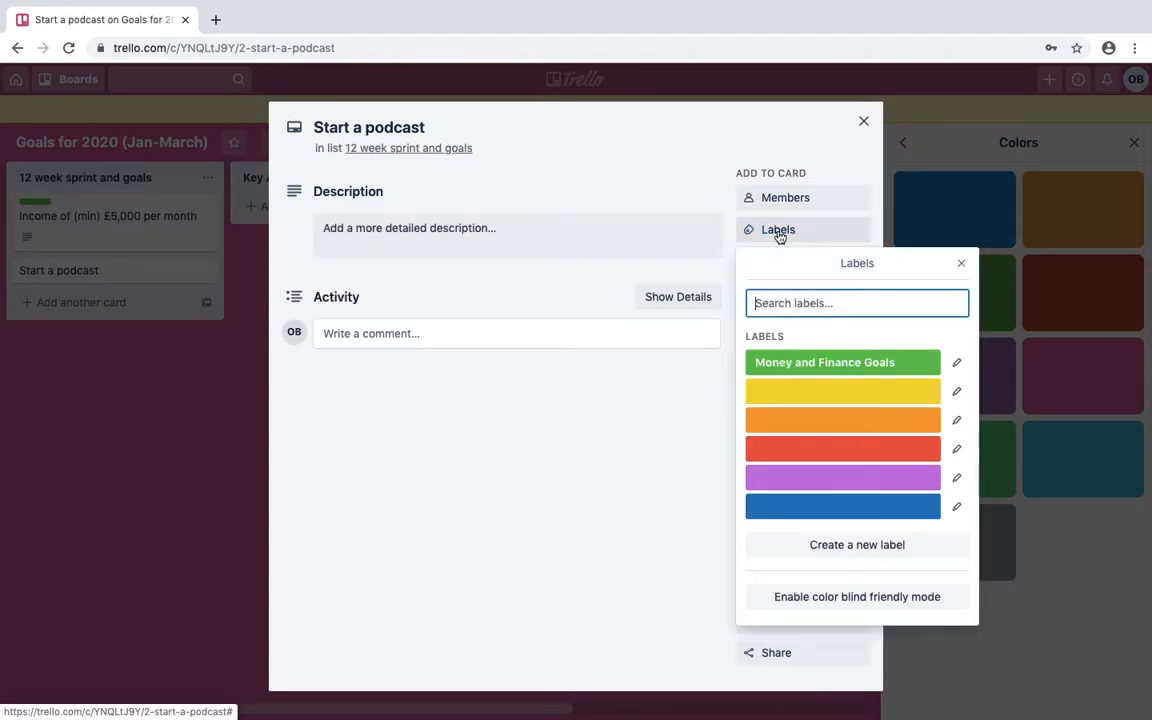
{"action": "left_click", "coordinate": [794, 396]}
{"action": "left_click", "coordinate": [768, 302]}
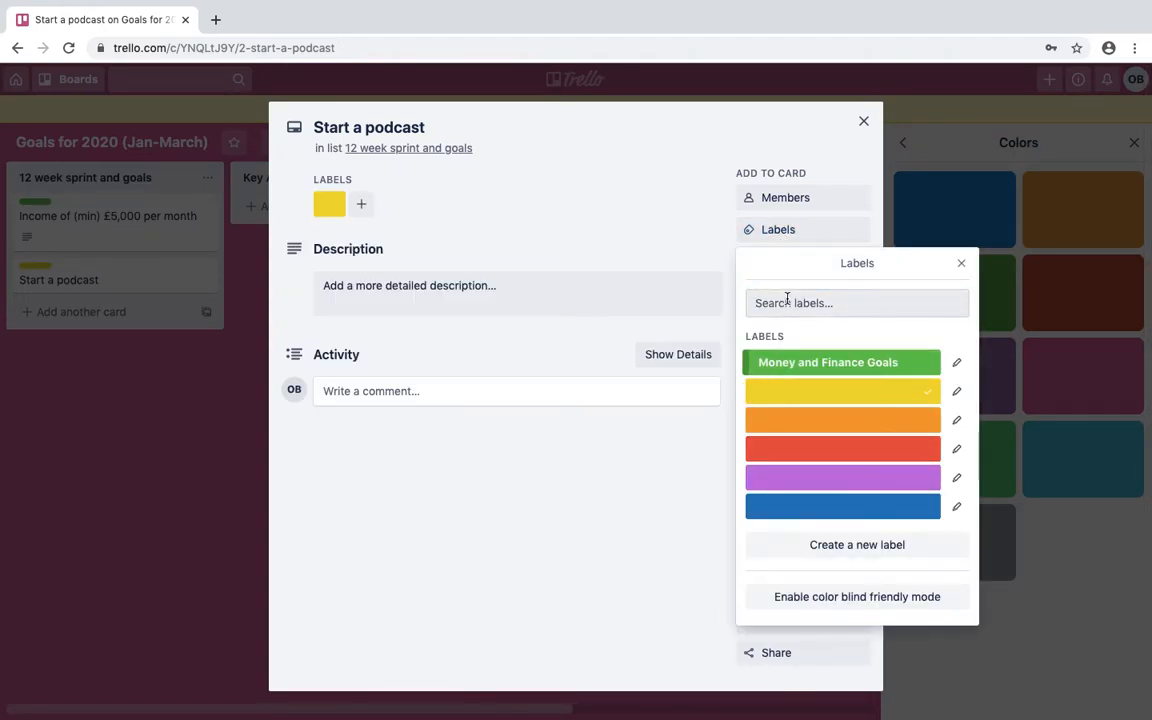
{"action": "type", "text": "Onlin"}
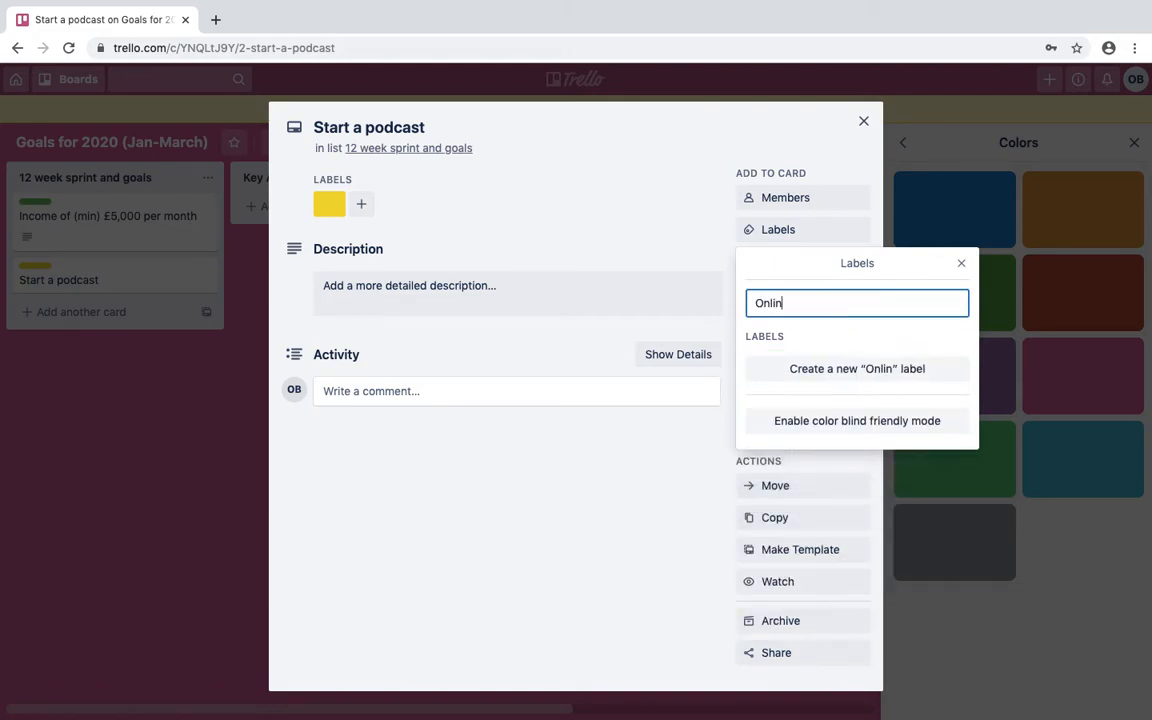
{"action": "type", "text": "e marketing"}
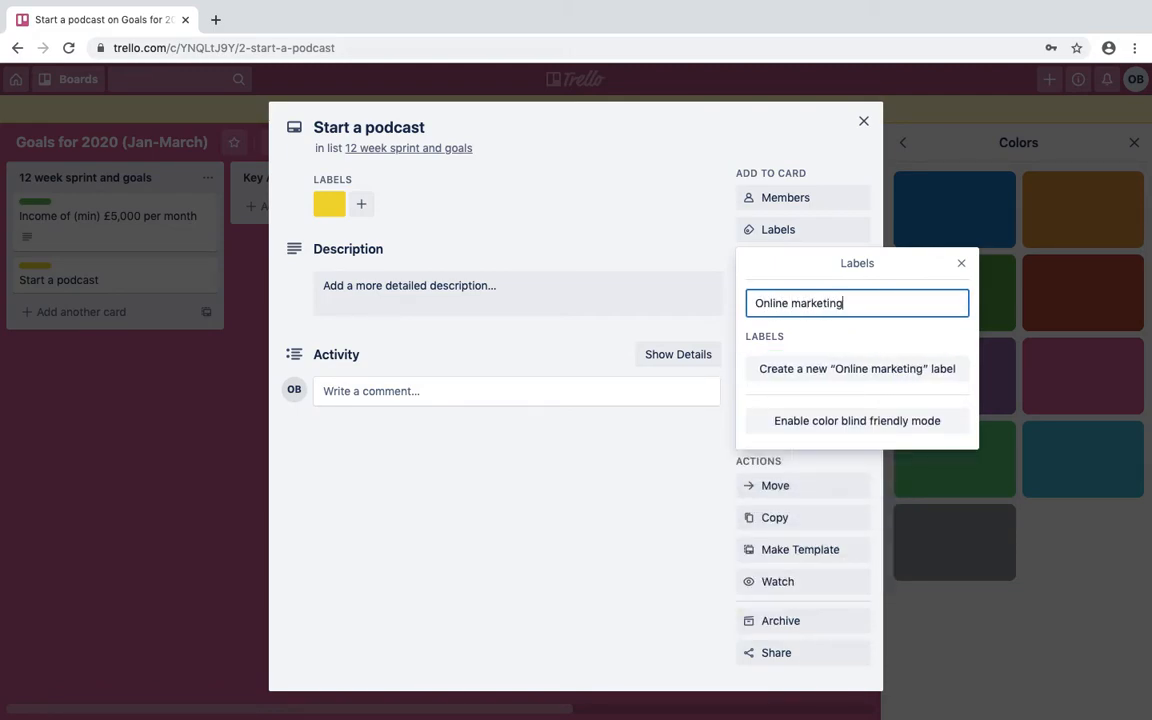
{"action": "key", "text": "Return"}
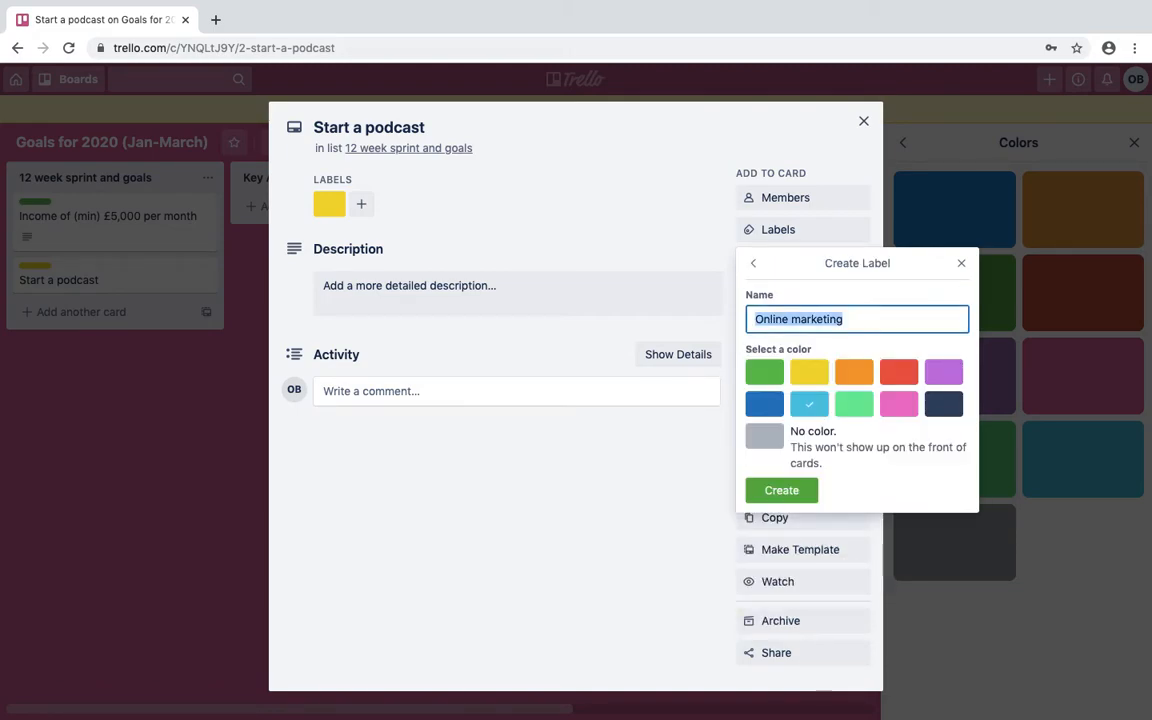
{"action": "left_click", "coordinate": [781, 490]}
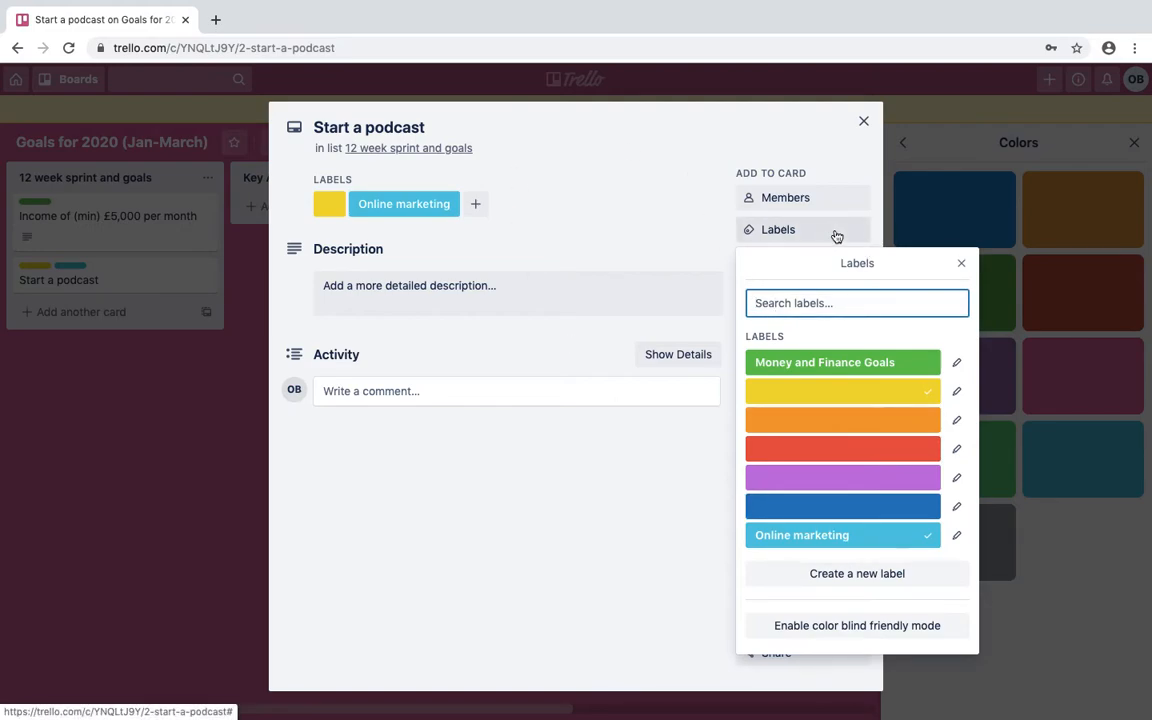
{"action": "left_click", "coordinate": [961, 263]}
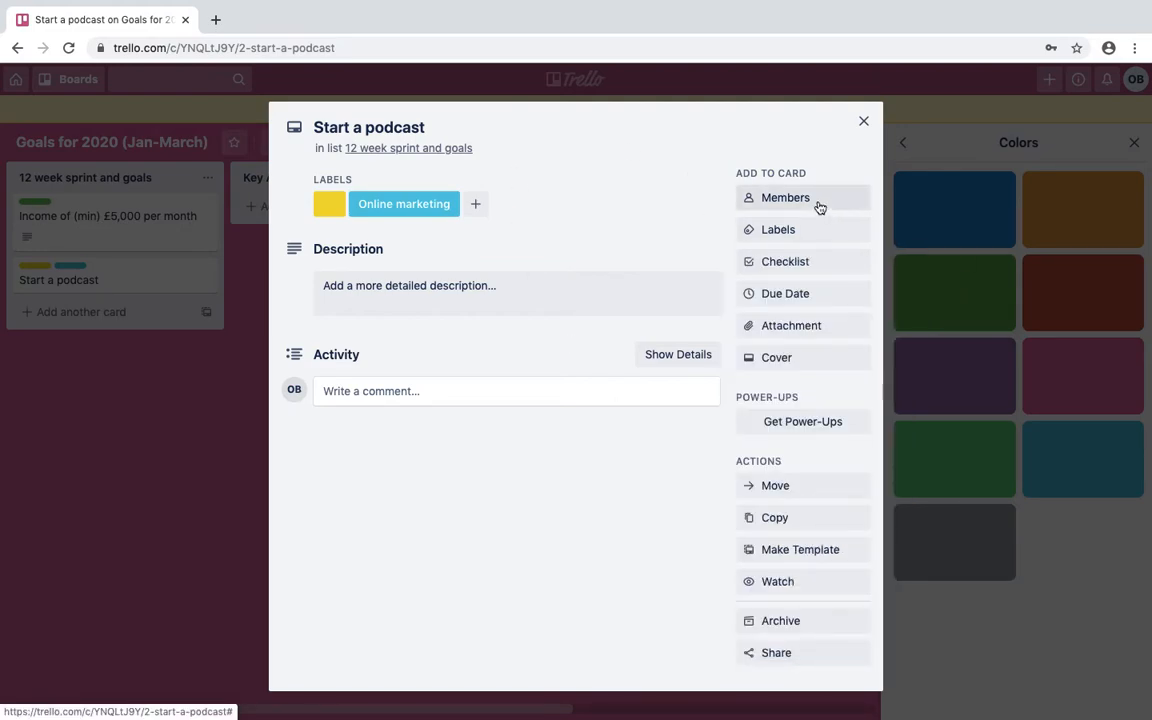
{"action": "left_click", "coordinate": [861, 122]}
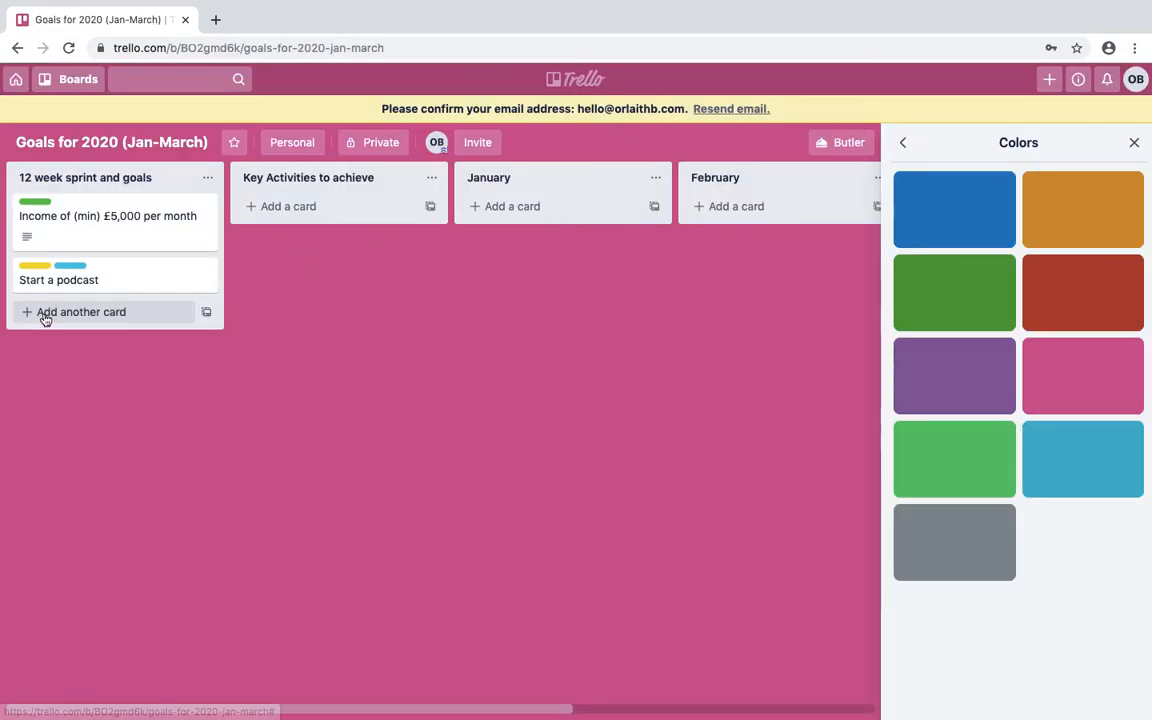
Reopen the podcast card, remove its yellow label, and return to the board.
{"action": "left_click", "coordinate": [64, 281]}
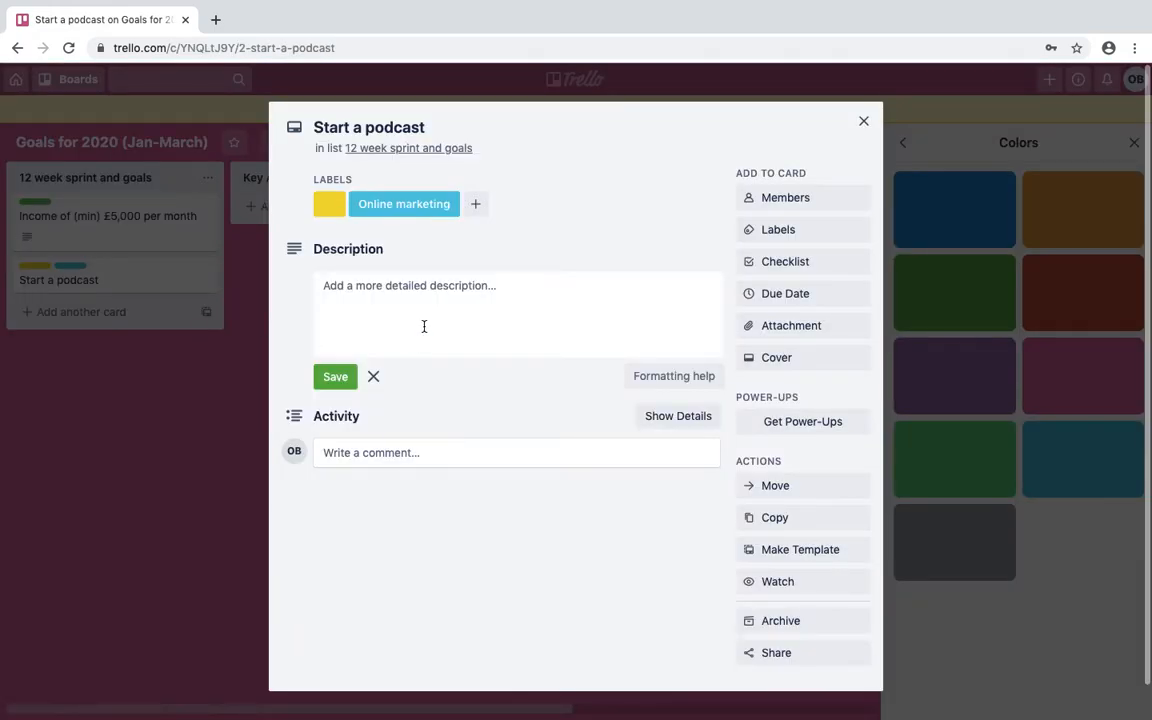
{"action": "left_click", "coordinate": [780, 231]}
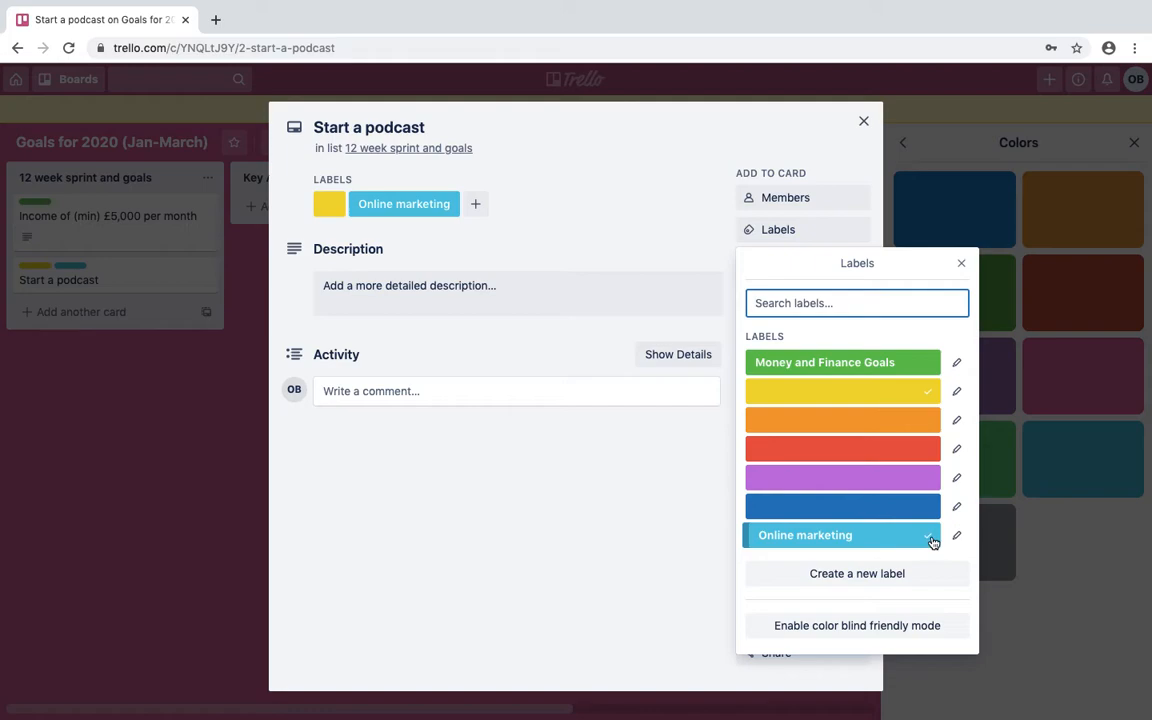
{"action": "left_click", "coordinate": [873, 398]}
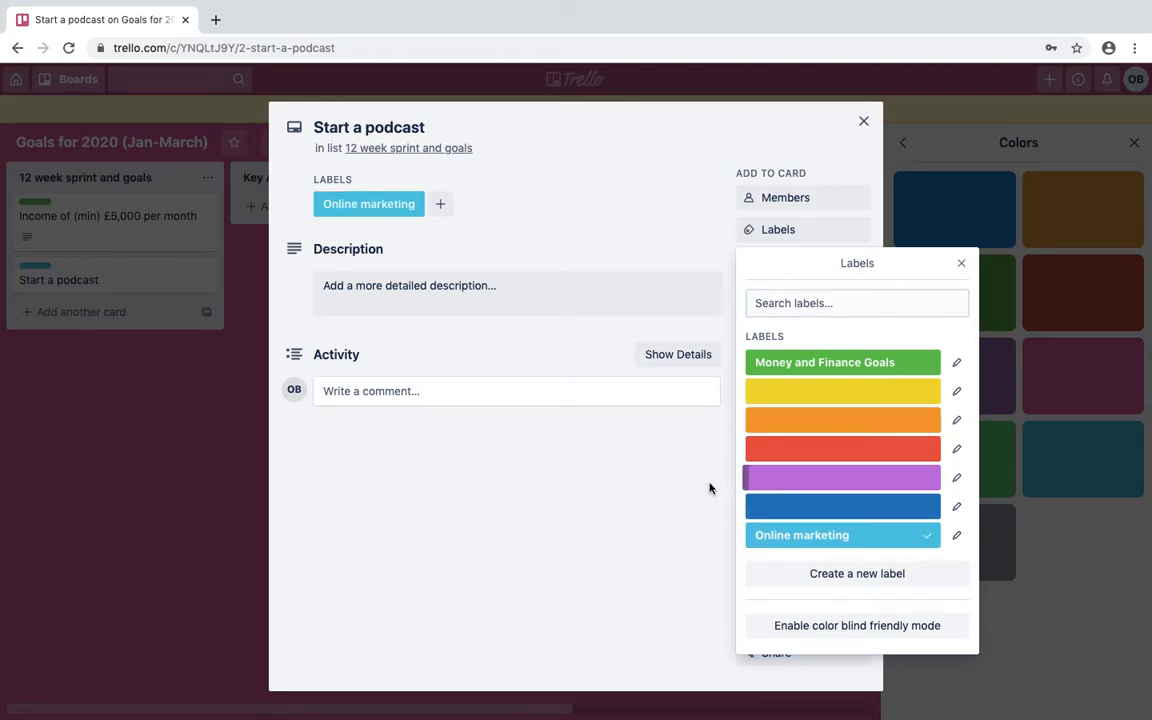
{"action": "left_click", "coordinate": [627, 516]}
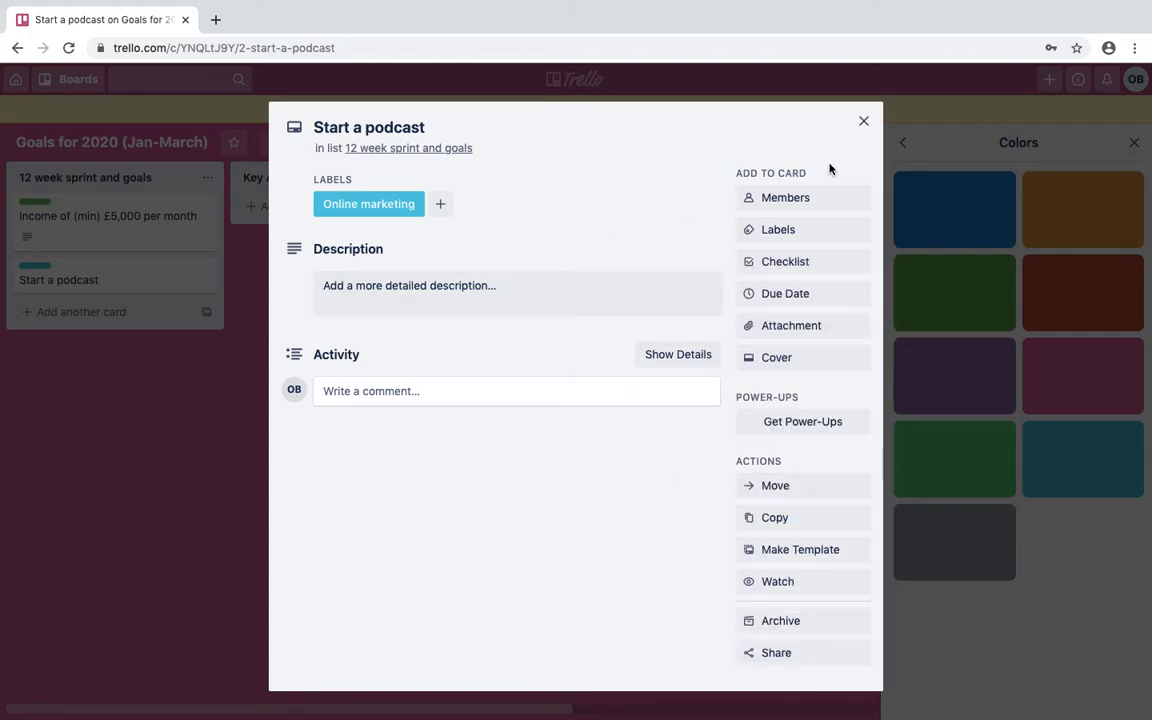
{"action": "left_click", "coordinate": [866, 121]}
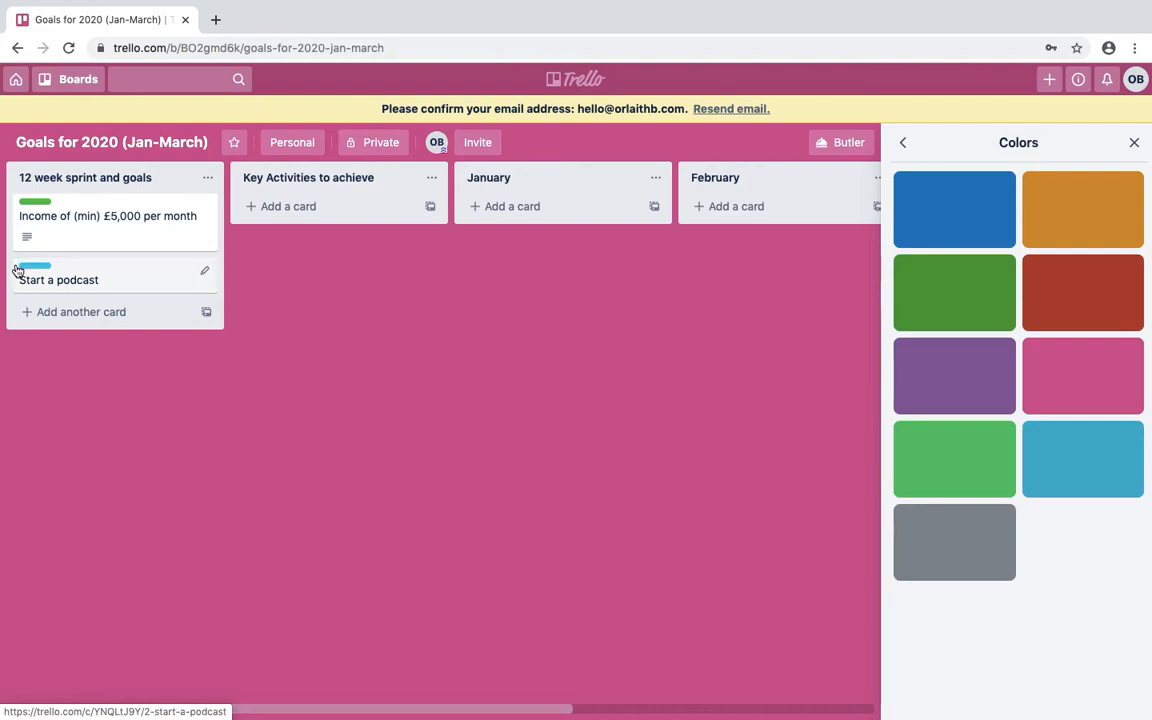
Add a 'Build an online training programme' card to the first list, correcting 'trianign' to 'training'.
{"action": "left_click", "coordinate": [86, 311]}
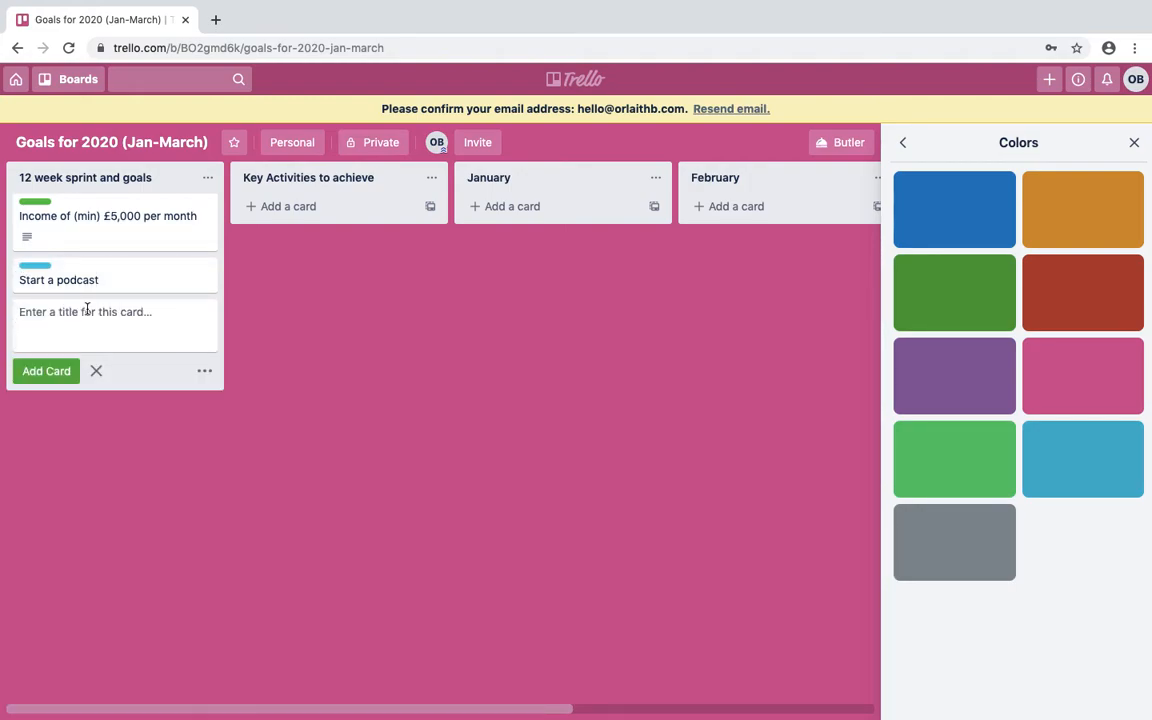
{"action": "type", "text": "Build an online trianign"}
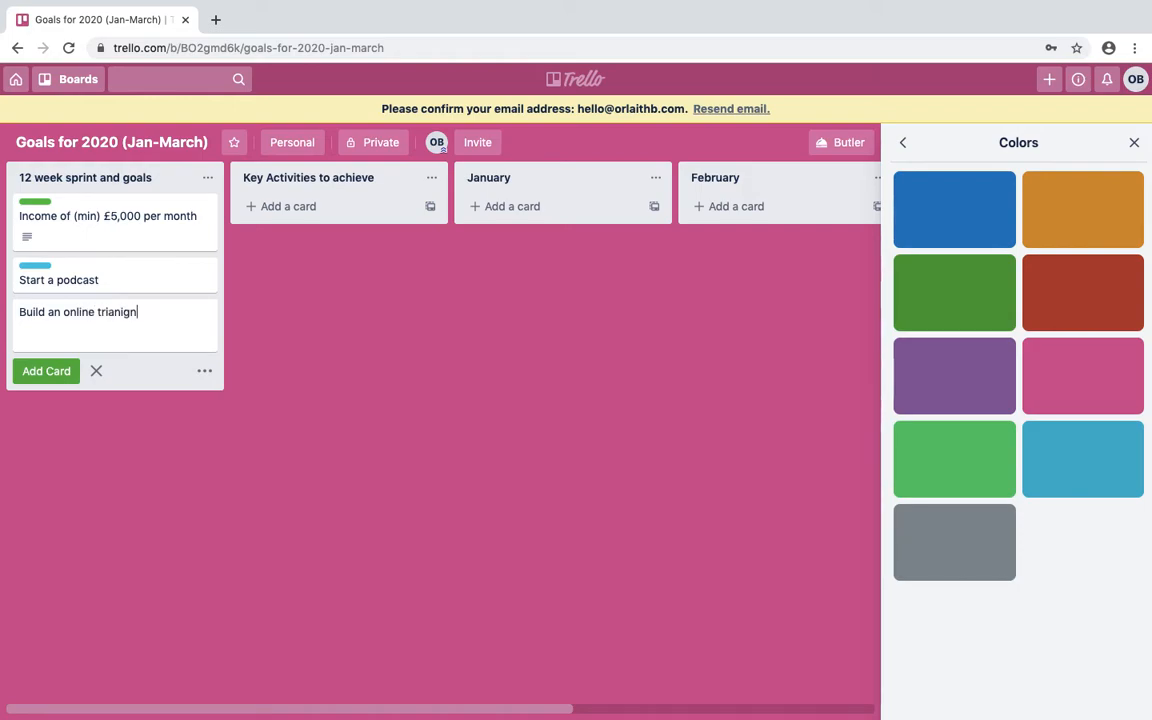
{"action": "type", "text": " programme"}
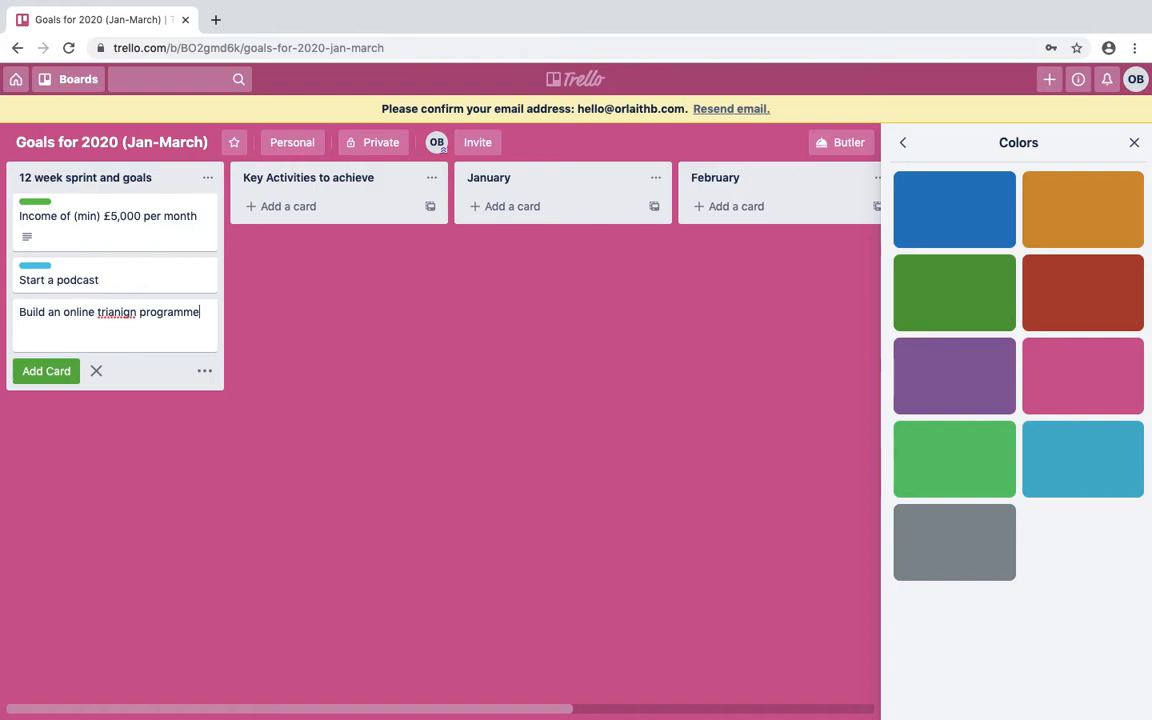
{"action": "right_click", "coordinate": [113, 312]}
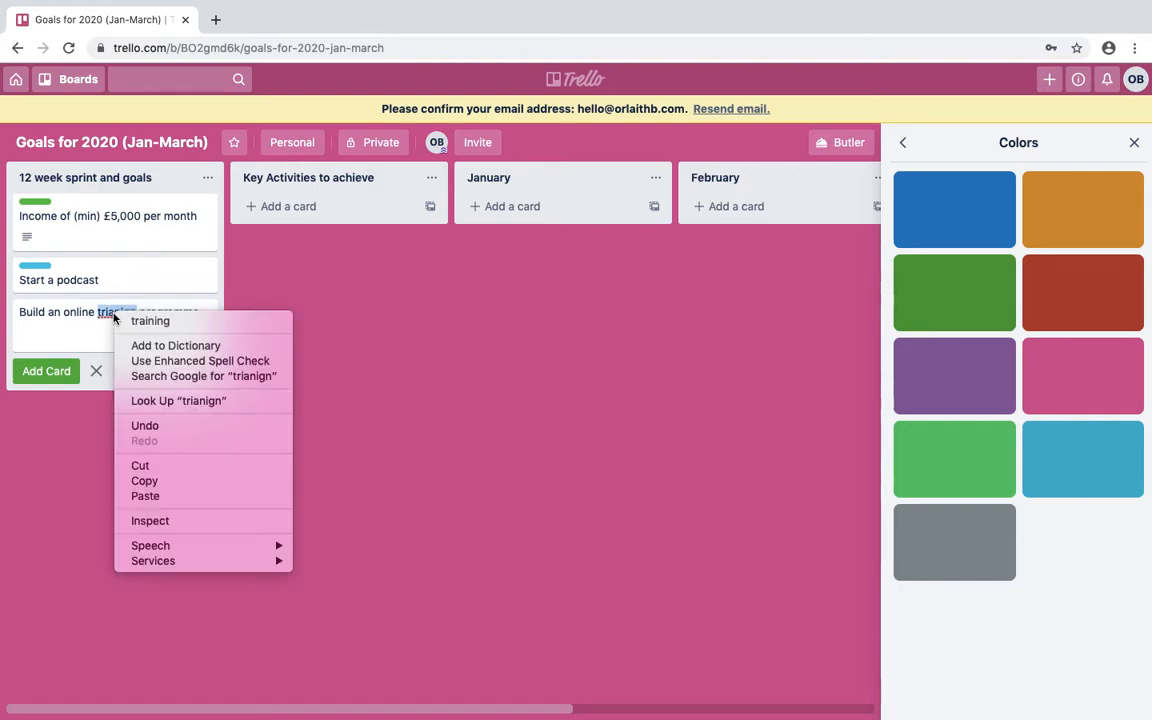
{"action": "left_click", "coordinate": [138, 322]}
{"action": "key", "text": "Return"}
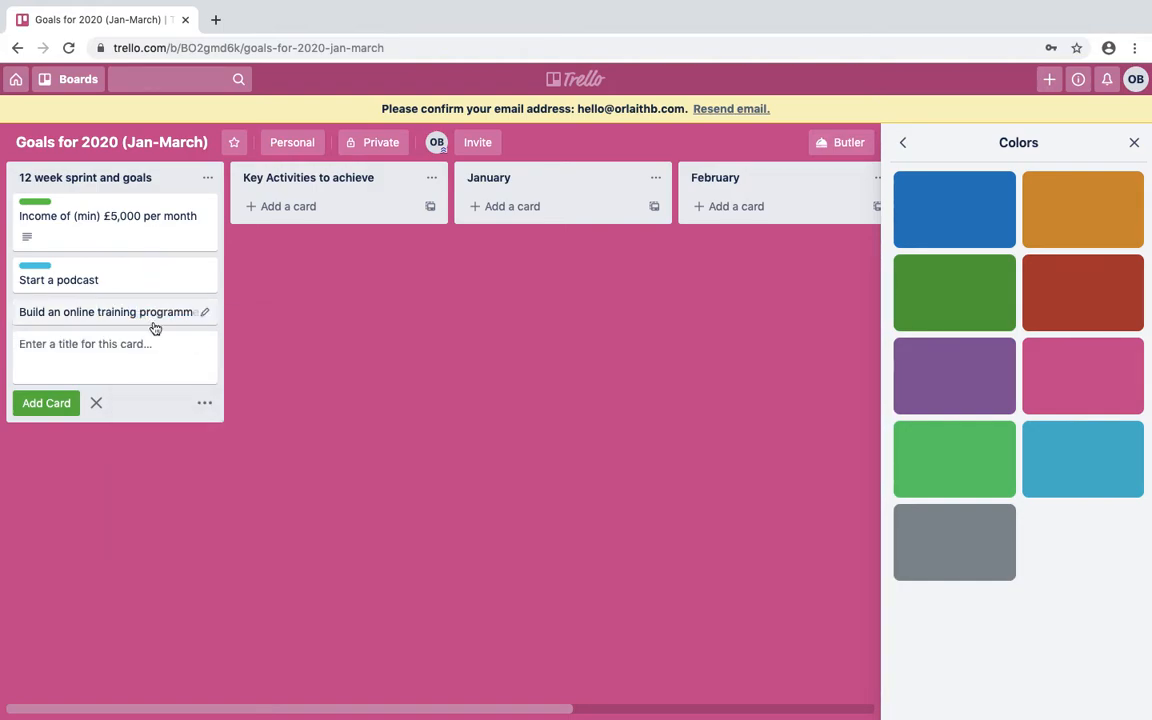
Give the card a yellow label and create an 'Online Income' label without keeping it on the card.
{"action": "left_click", "coordinate": [205, 313]}
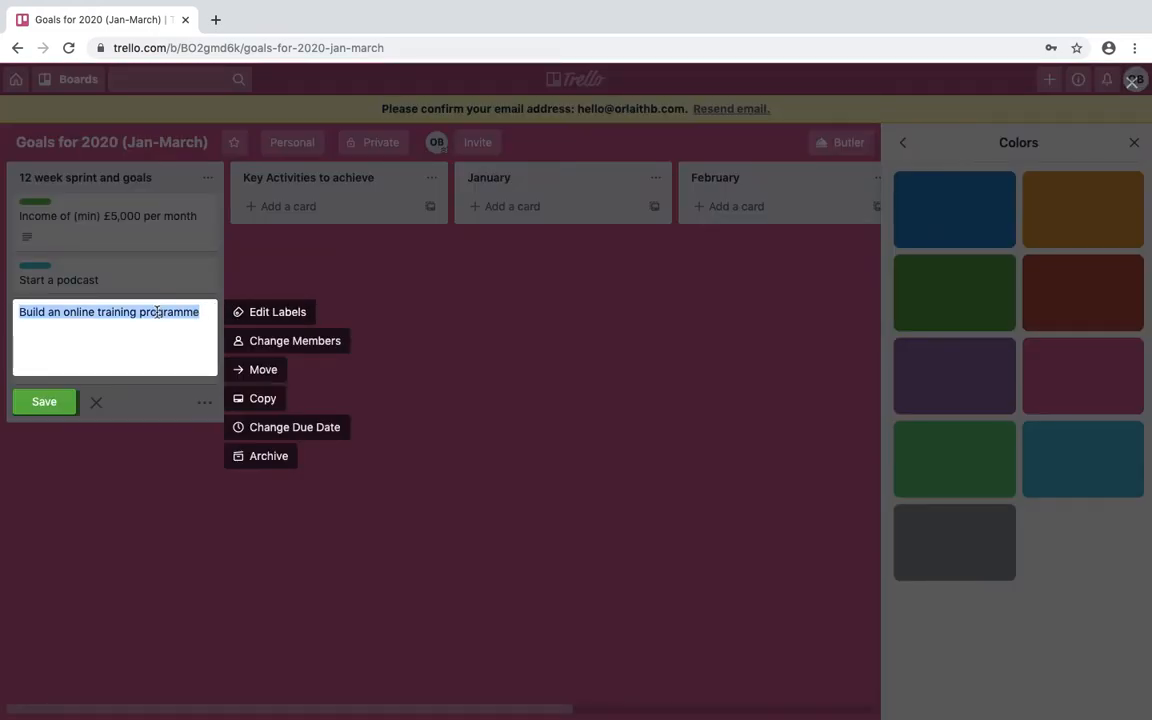
{"action": "left_click", "coordinate": [174, 313]}
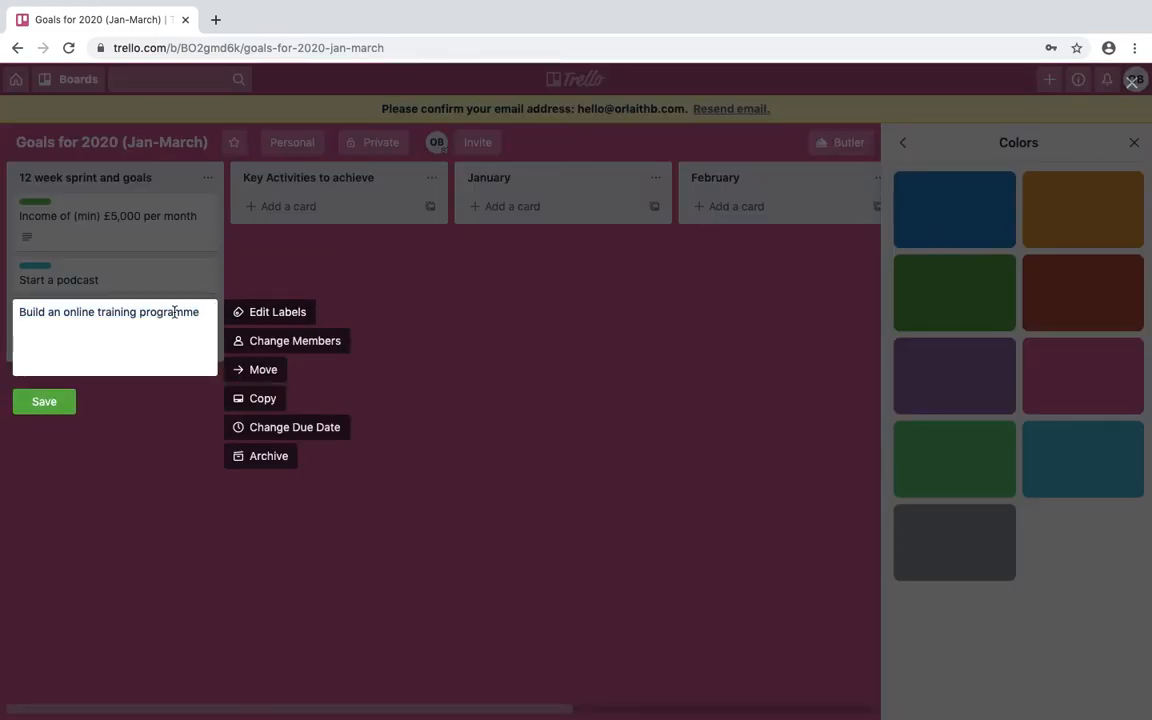
{"action": "left_click", "coordinate": [275, 314]}
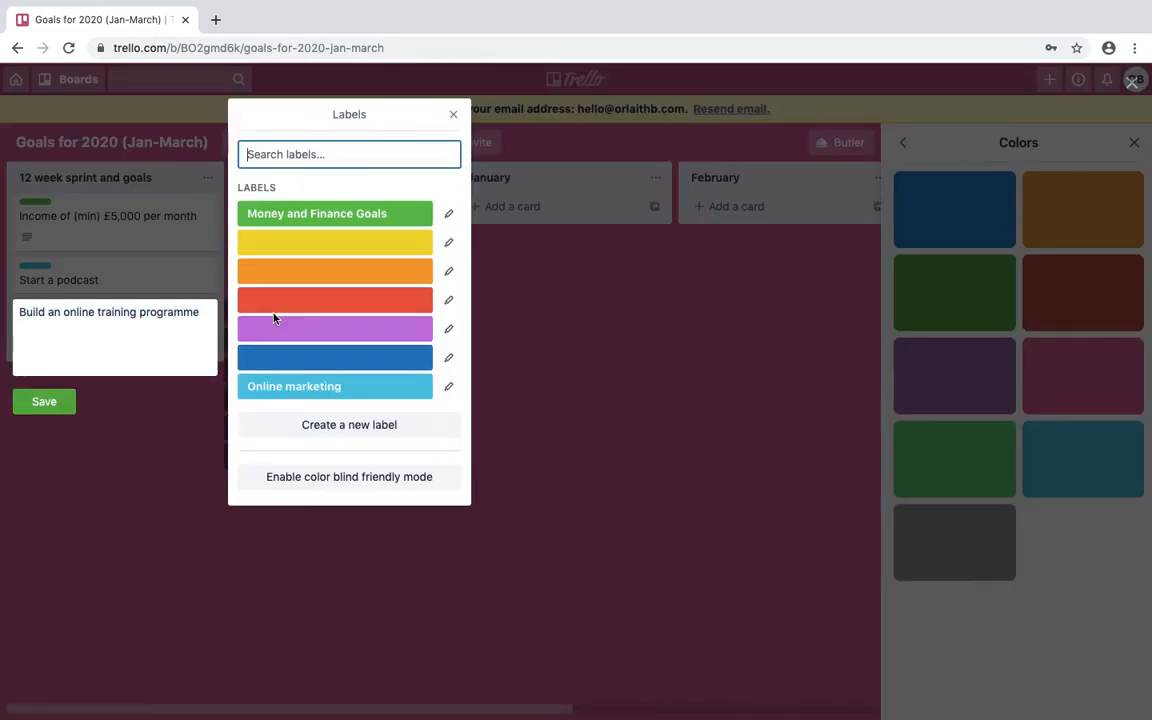
{"action": "left_click", "coordinate": [325, 250]}
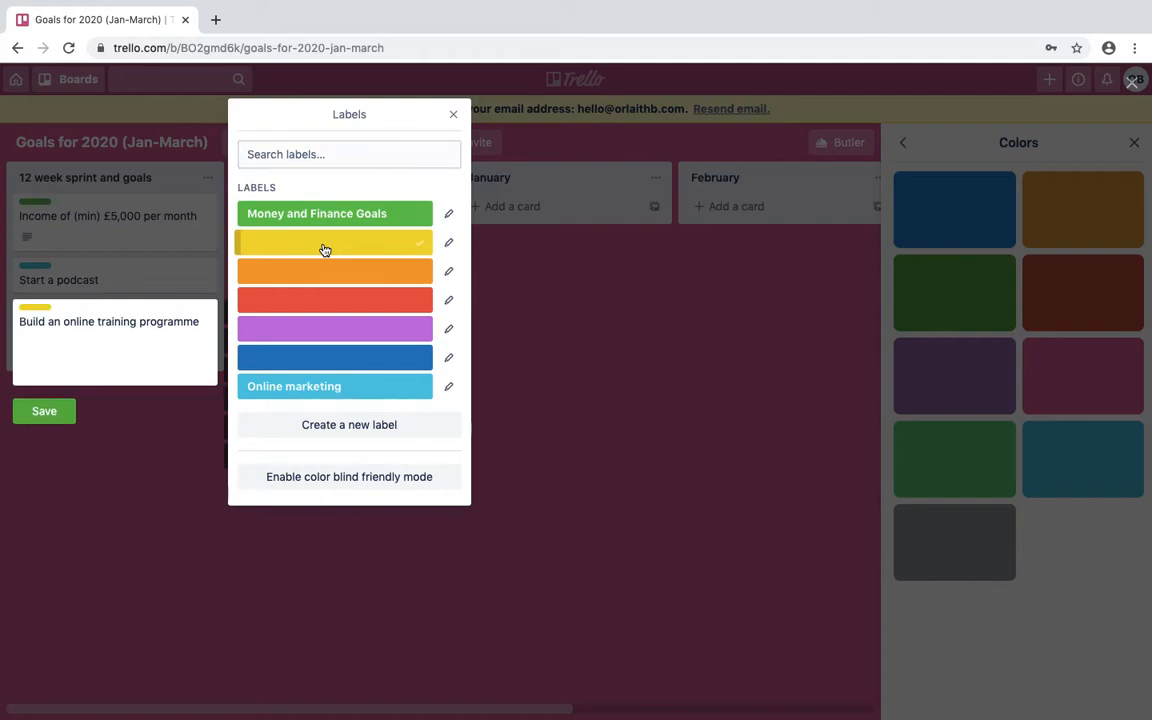
{"action": "left_click", "coordinate": [344, 427]}
{"action": "type", "text": "Online l"}
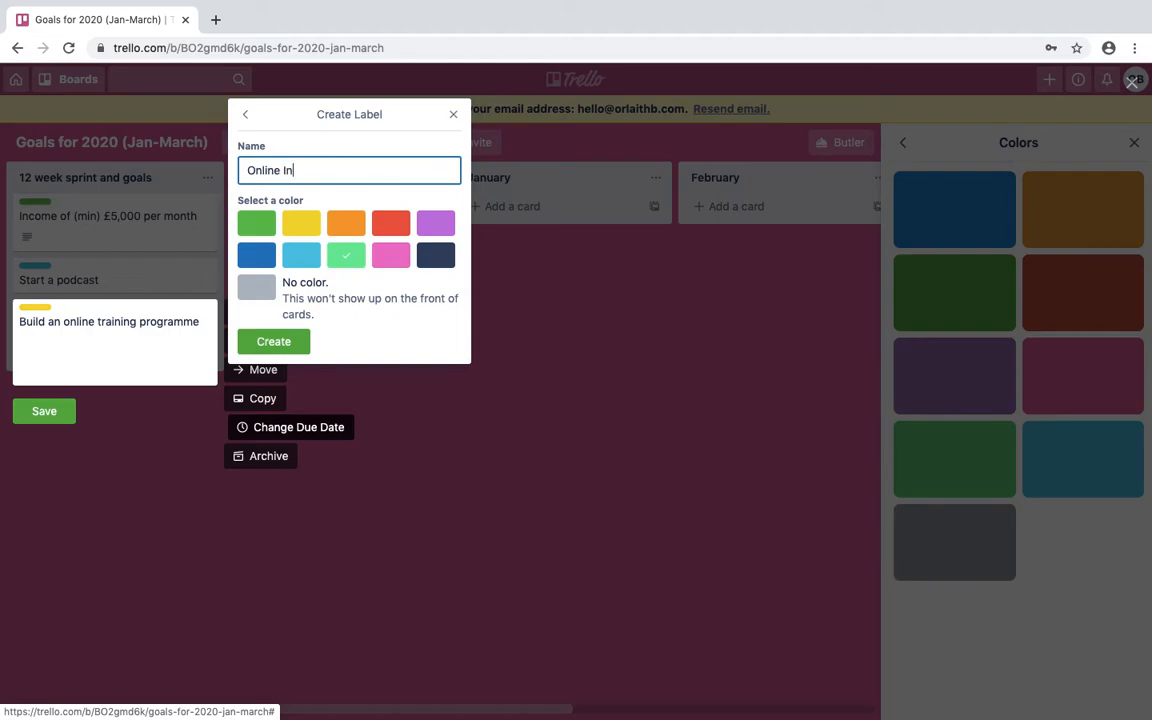
{"action": "type", "text": "ncome"}
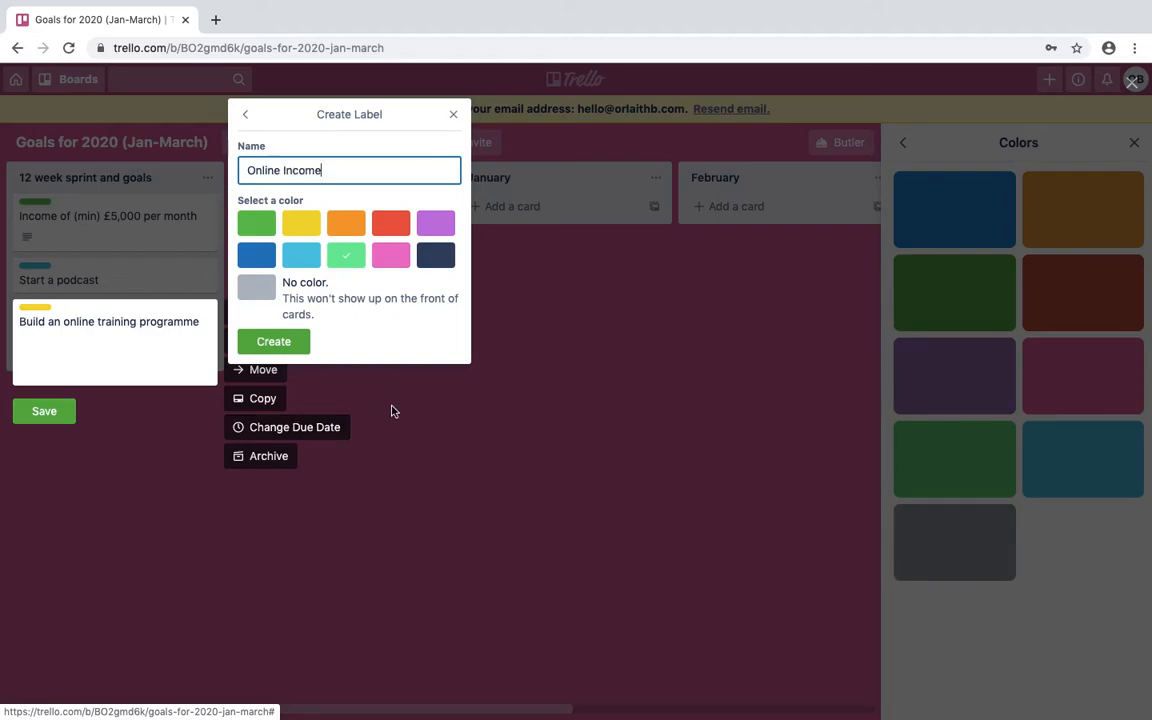
{"action": "left_click", "coordinate": [273, 341]}
{"action": "left_click", "coordinate": [283, 415]}
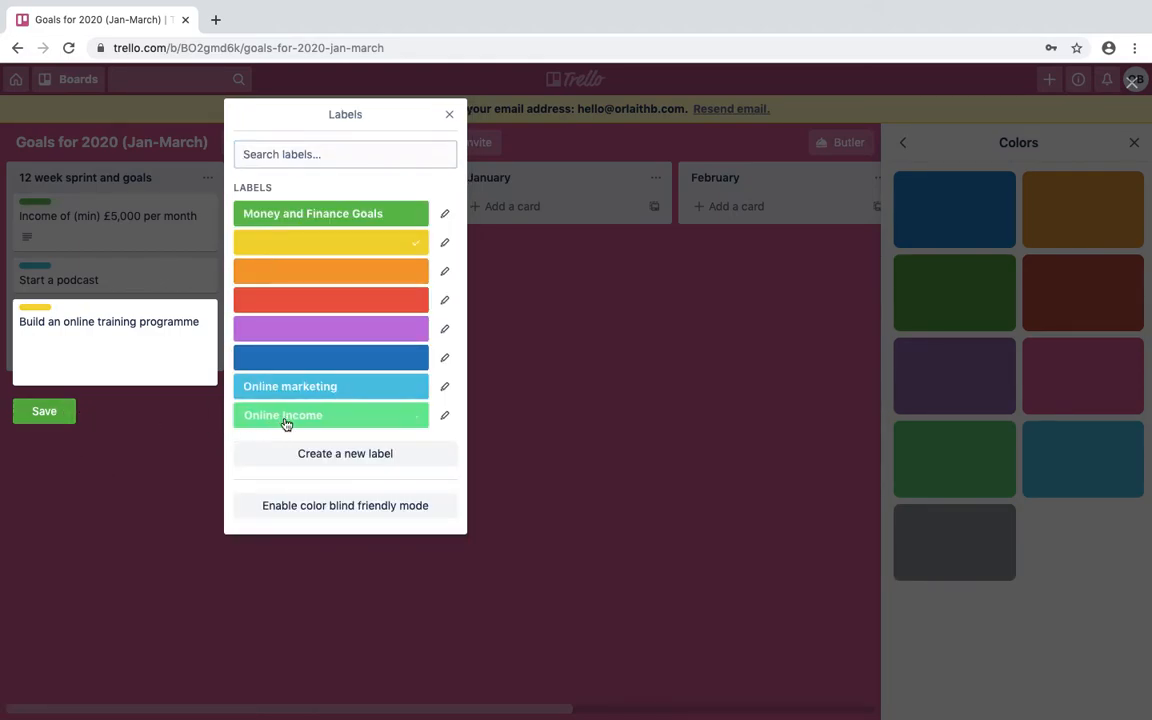
{"action": "left_click", "coordinate": [46, 414]}
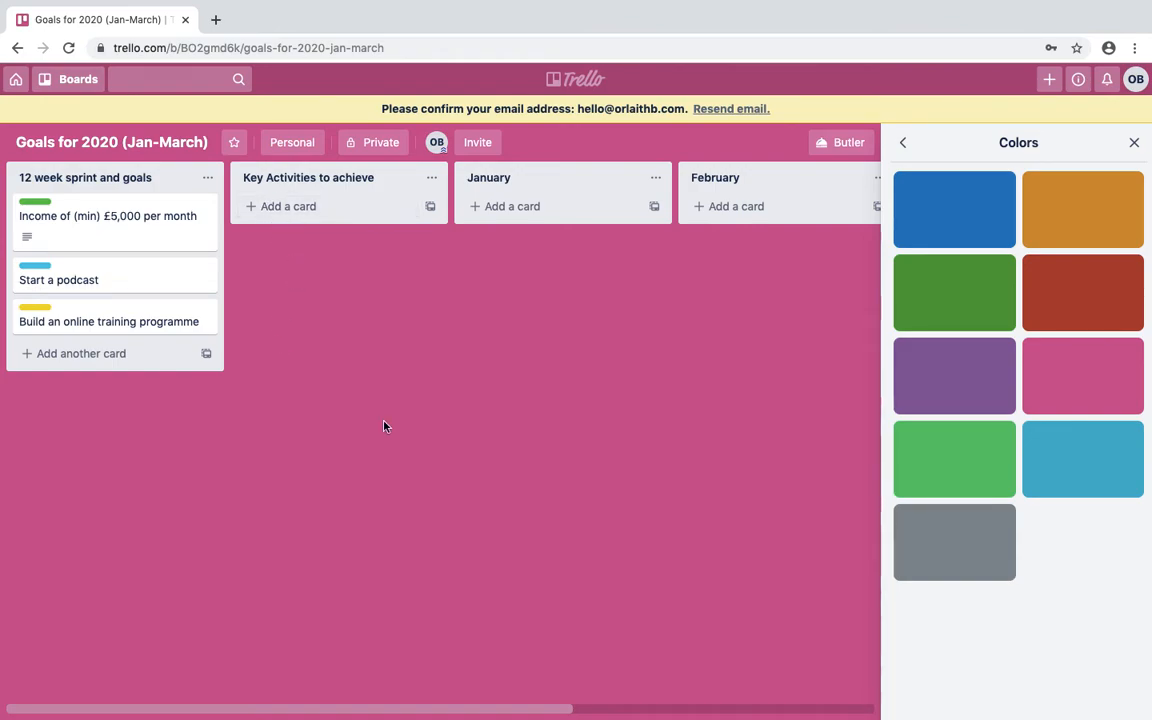
Add a 'Minimum Income of £5k' list and move it right after Key Activities to achieve.
{"action": "mouse_move", "coordinate": [399, 712]}
{"action": "left_click_drag", "start_coordinate": [368, 707], "coordinate": [725, 689]}
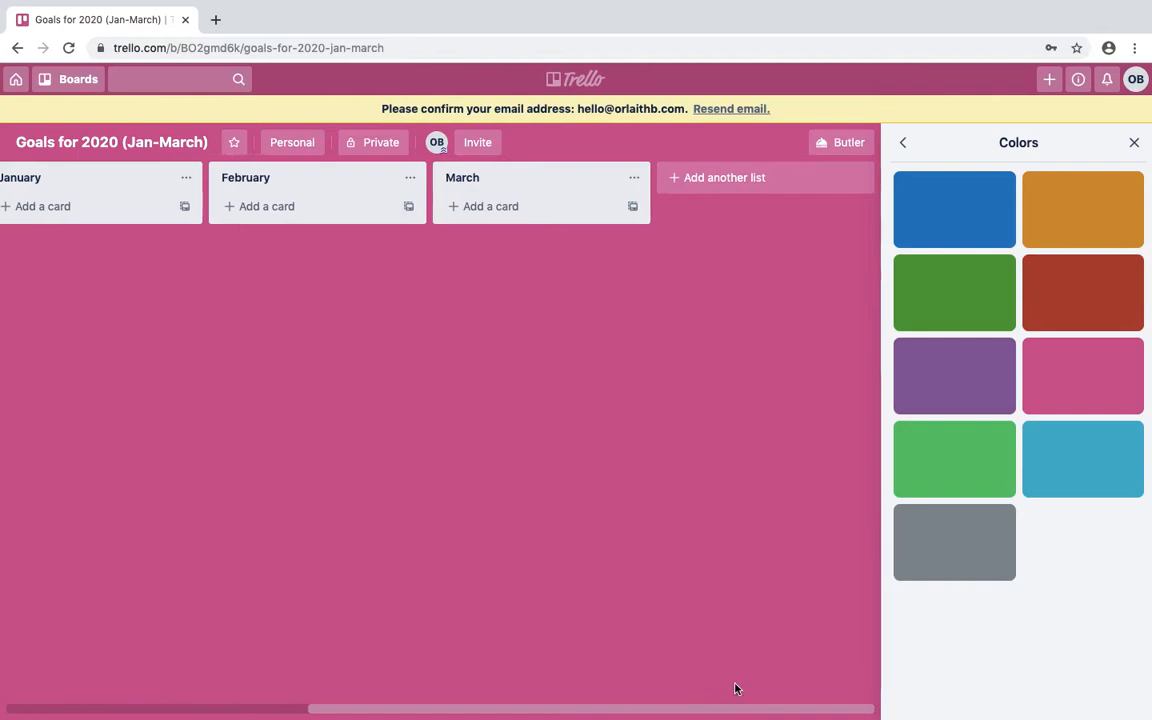
{"action": "left_click", "coordinate": [769, 190]}
{"action": "type", "text": "Minim"}
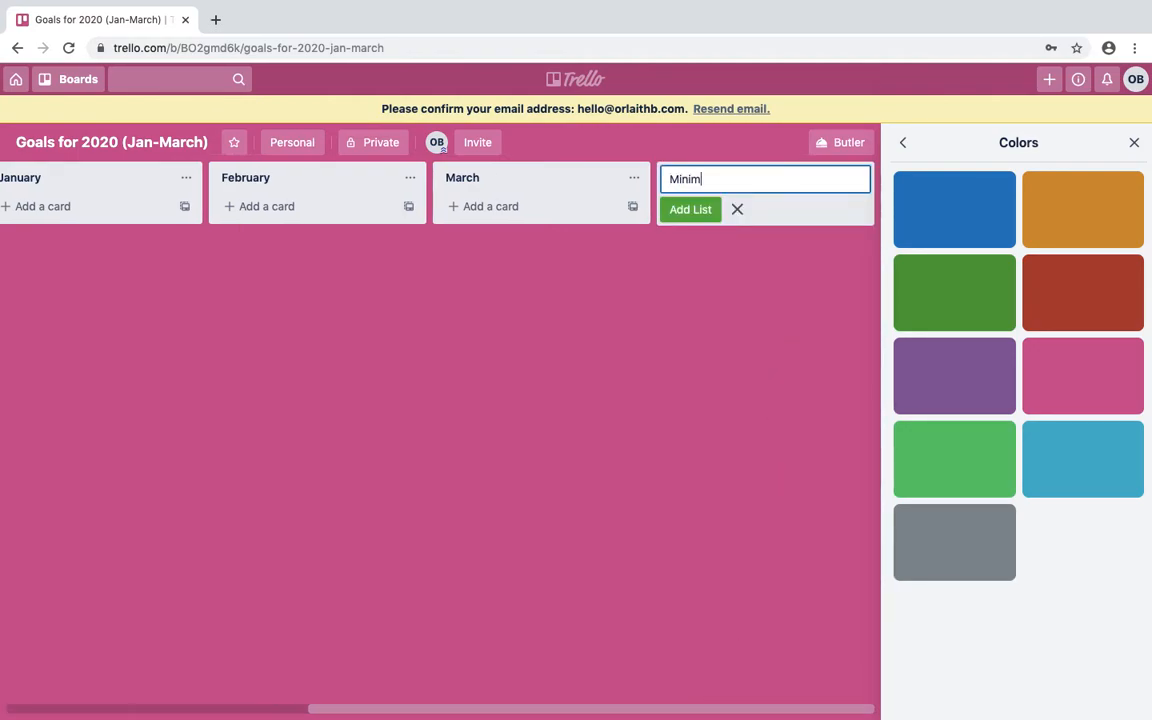
{"action": "type", "text": "um Income of £5"}
{"action": "key", "text": "Return"}
{"action": "mouse_move", "coordinate": [573, 188]}
{"action": "left_mouse_down"}
{"action": "mouse_move", "coordinate": [406, 224]}
{"action": "mouse_move", "coordinate": [51, 175]}
{"action": "mouse_move", "coordinate": [337, 165]}
{"action": "mouse_move", "coordinate": [473, 213]}
{"action": "mouse_move", "coordinate": [605, 165]}
{"action": "mouse_move", "coordinate": [590, 178]}
{"action": "left_mouse_up"}
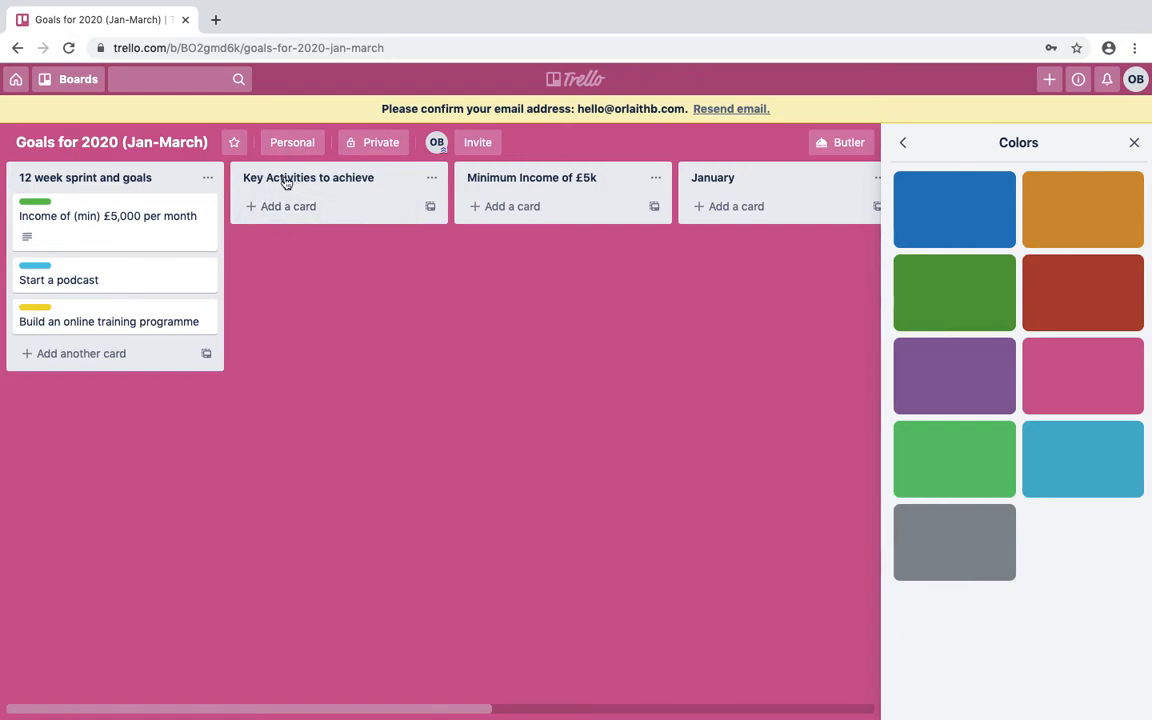
Add three cards: the packages card, 'Increase the average spend of customers', 'Become more consistent in you selling'.
{"action": "left_click", "coordinate": [507, 207]}
{"action": "type", "text": "Create a suit"}
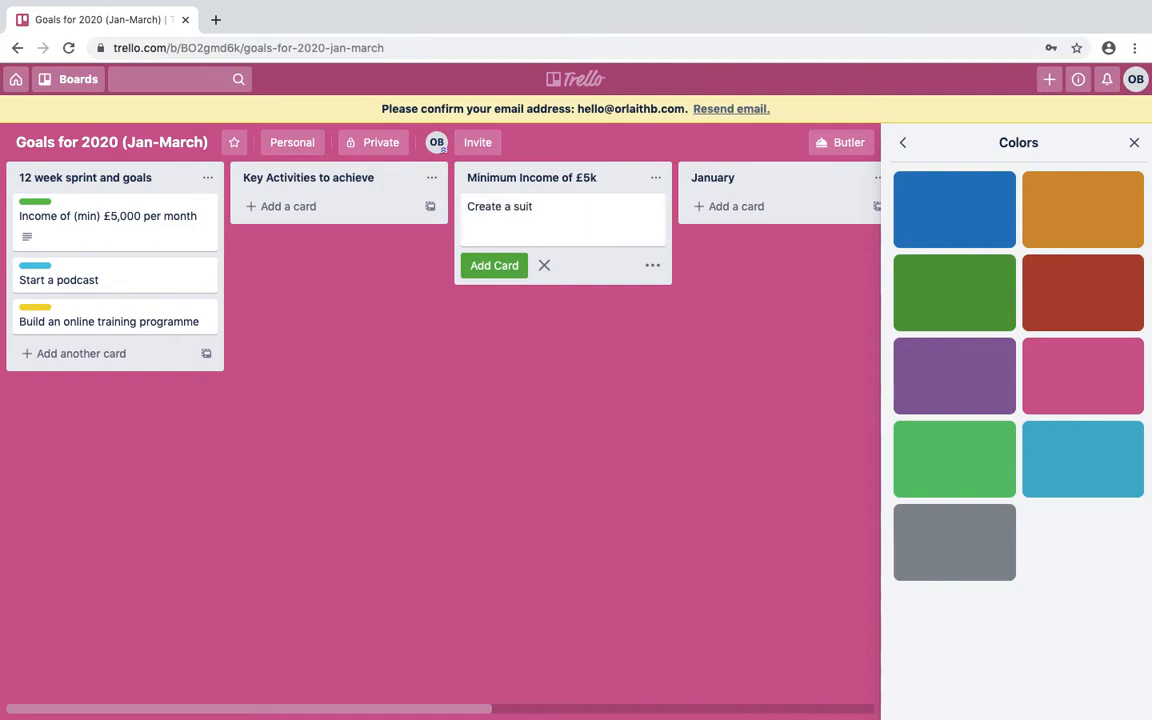
{"action": "type", "text": "e of packages to sell to"}
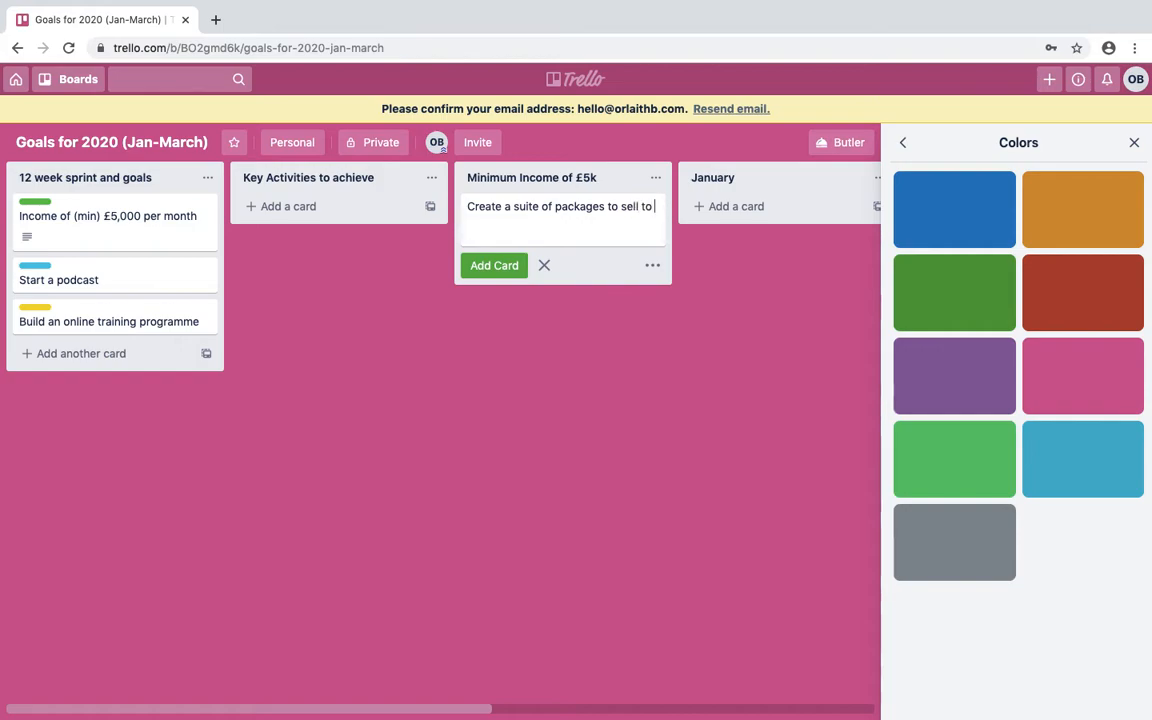
{"action": "type", "text": " new and existing clients"}
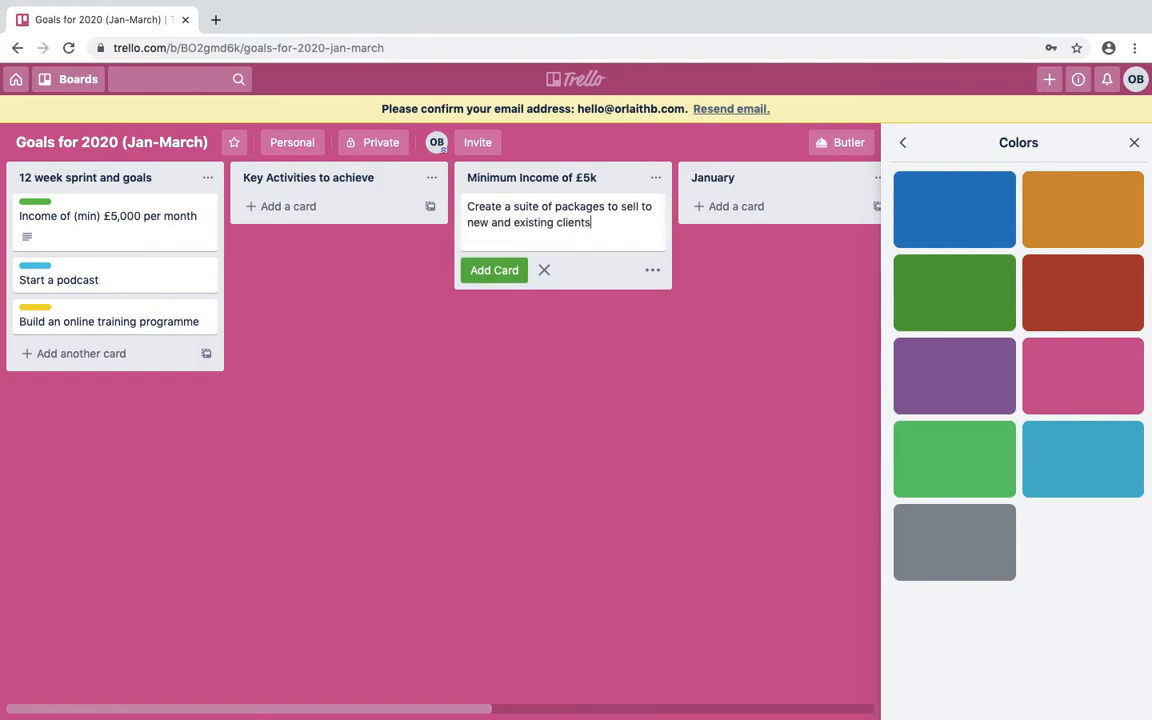
{"action": "key", "text": "Return"}
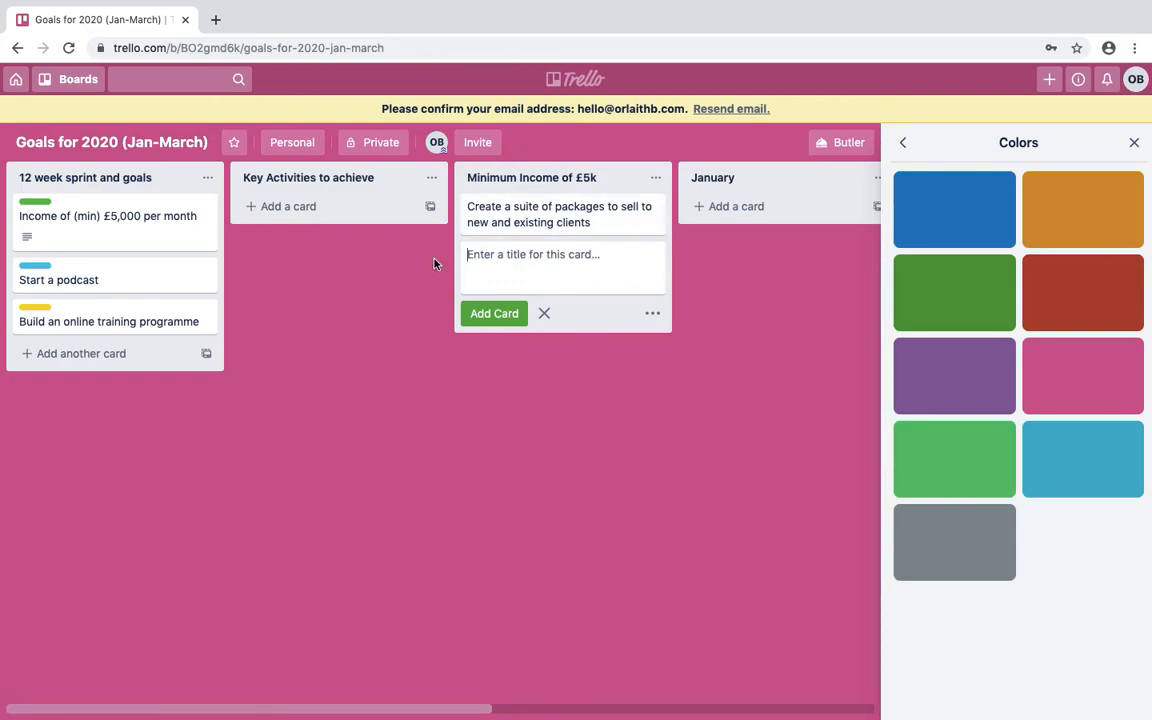
{"action": "type", "text": "Inv"}
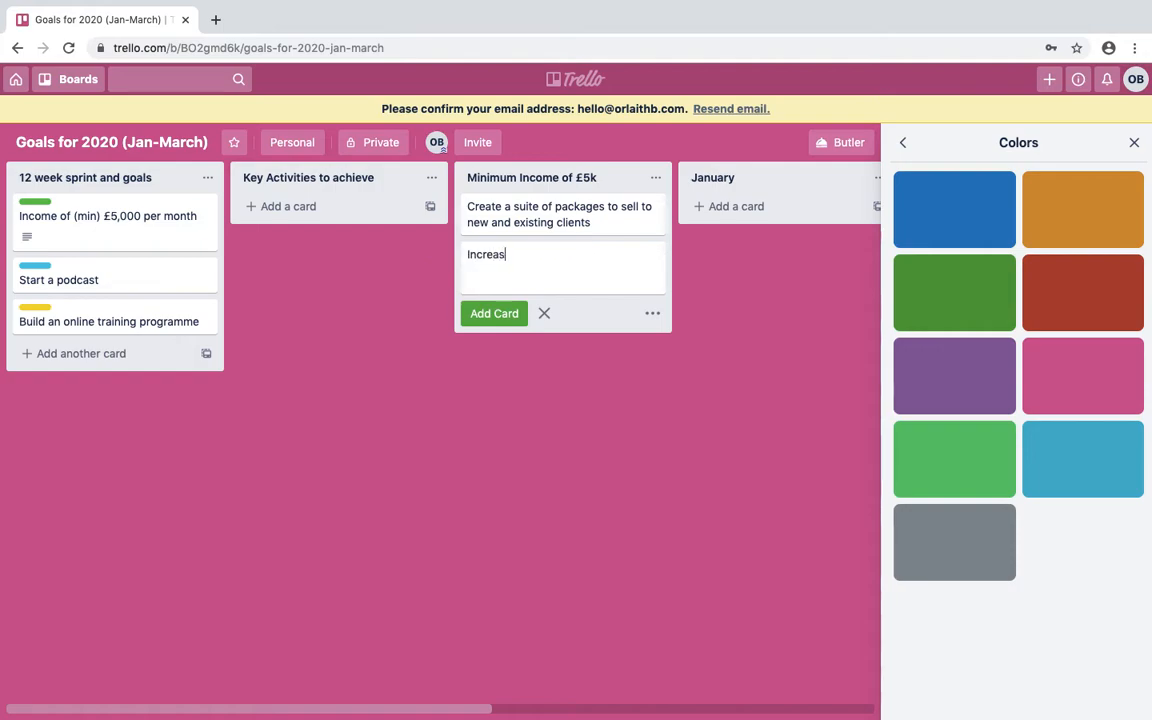
{"action": "type", "text": "rease the avergae spend of customers"}
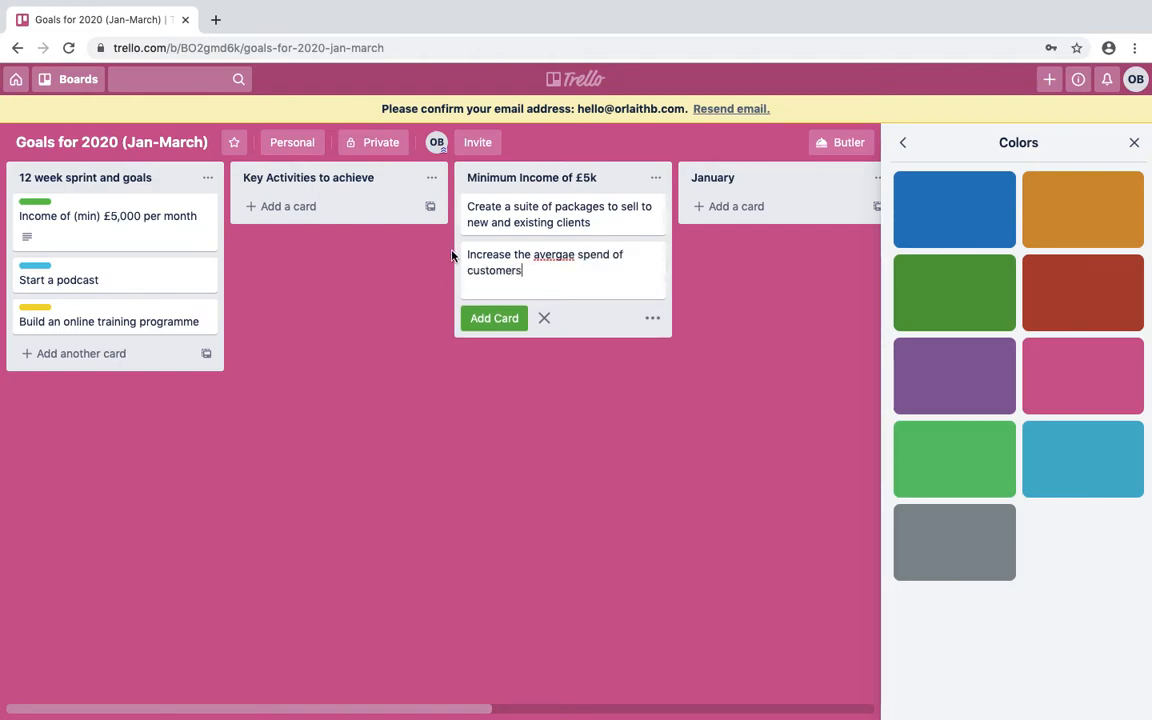
{"action": "right_click", "coordinate": [556, 256]}
{"action": "left_click", "coordinate": [580, 266]}
{"action": "key", "text": "Return"}
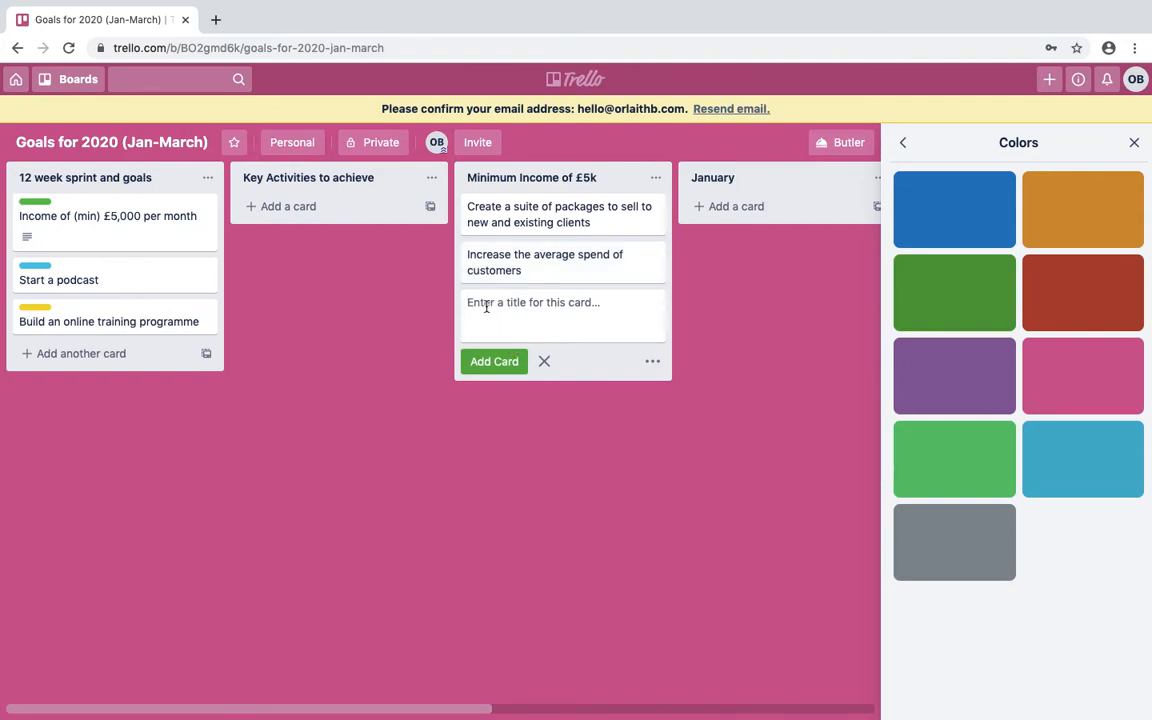
{"action": "type", "text": "Becom"}
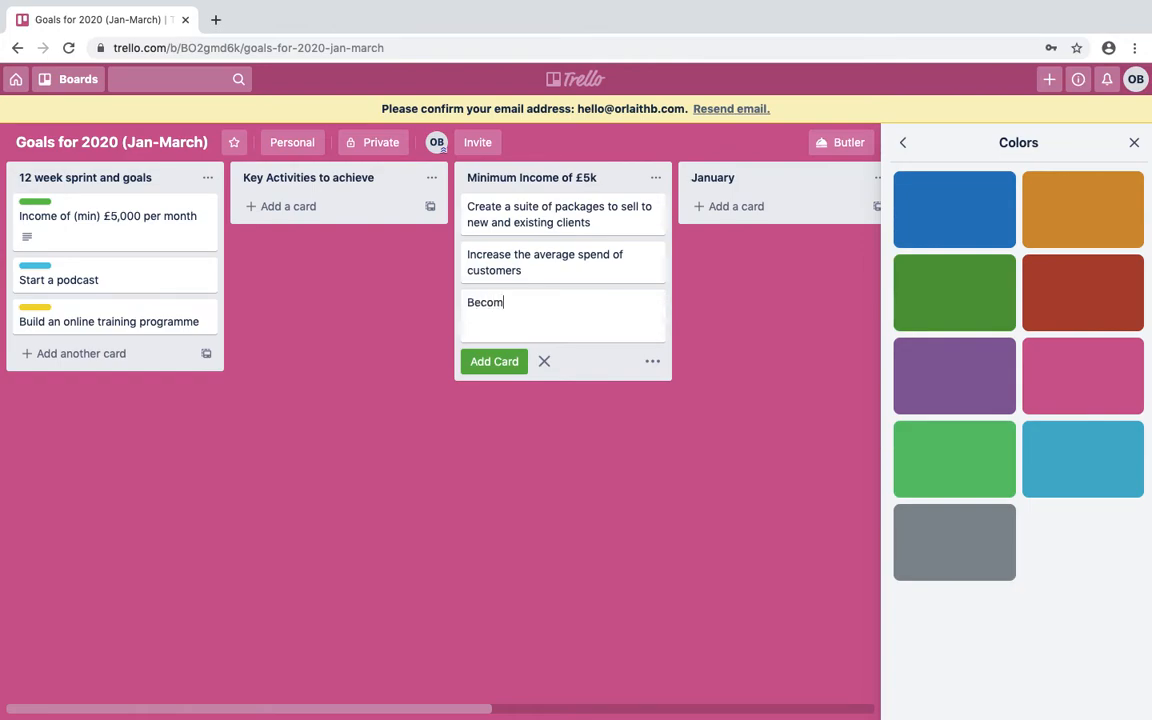
{"action": "type", "text": "nt in  you selling"}
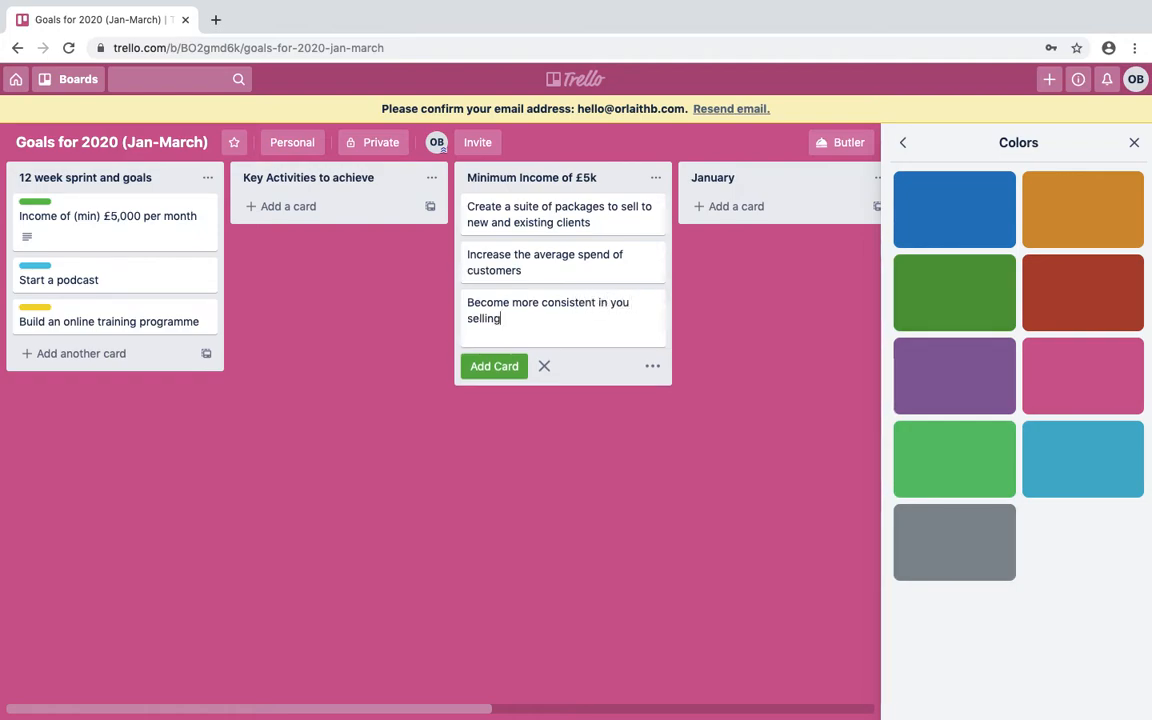
{"action": "key", "text": "Return"}
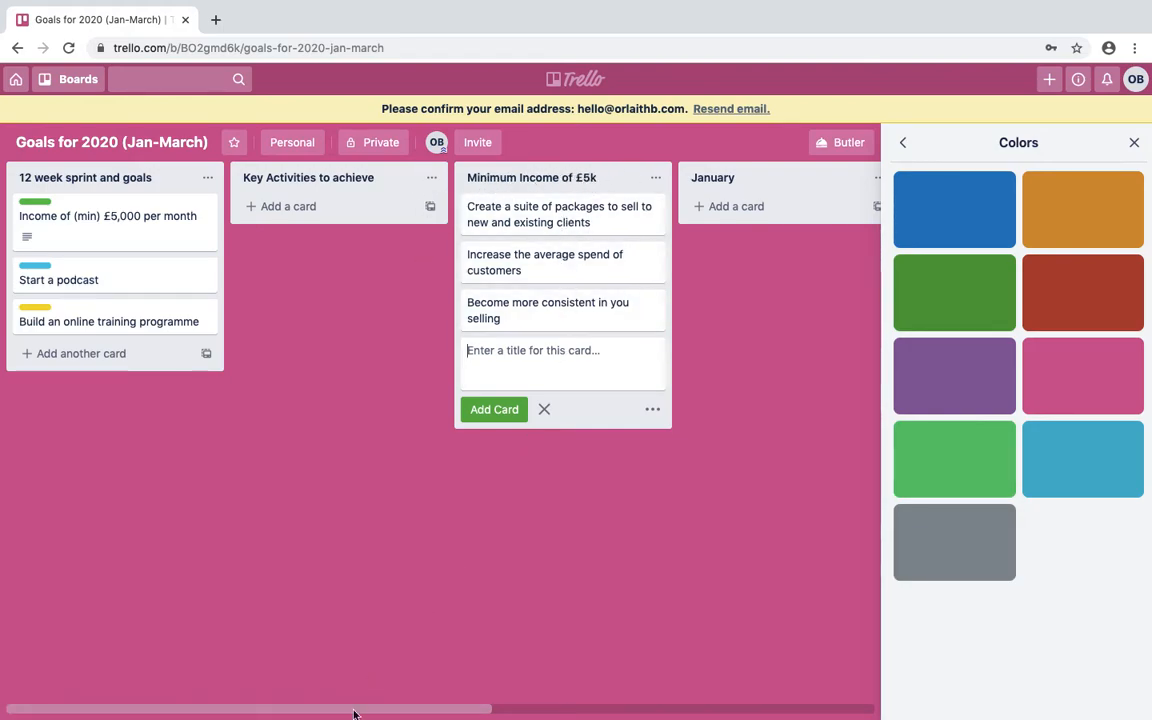
Move the average-spend and consistent-selling cards into January and the packages card into February.
{"action": "left_click_drag", "start_coordinate": [335, 708], "coordinate": [478, 674]}
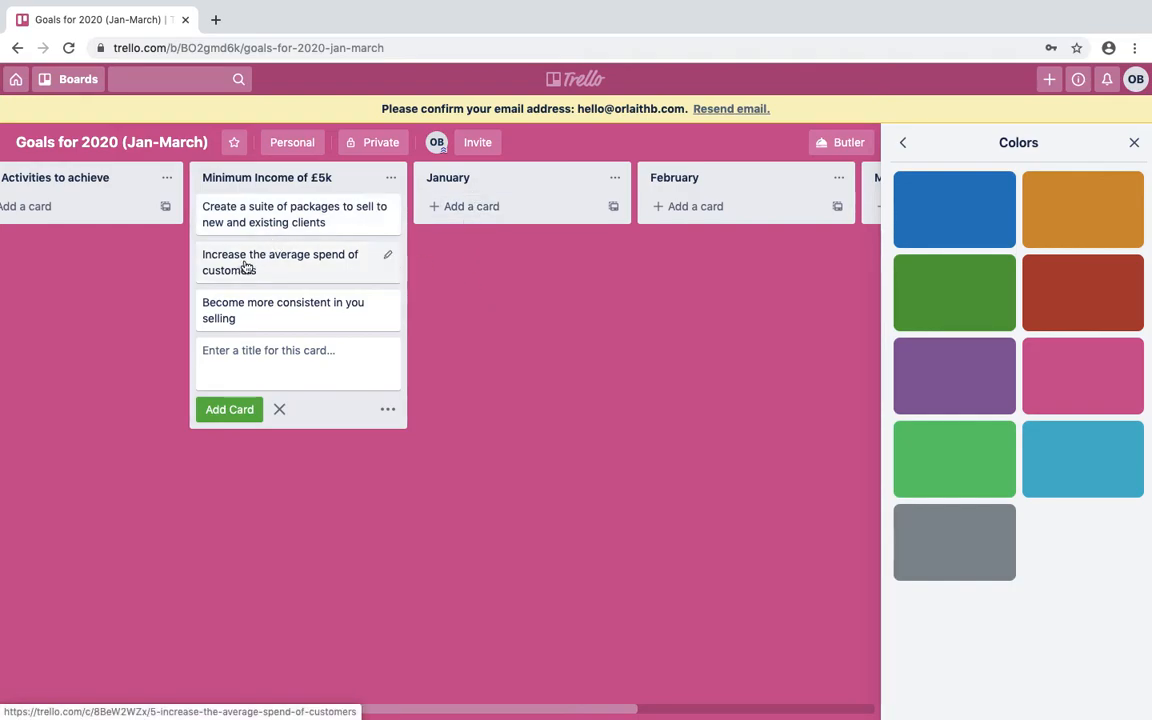
{"action": "left_click_drag", "start_coordinate": [246, 267], "coordinate": [471, 208]}
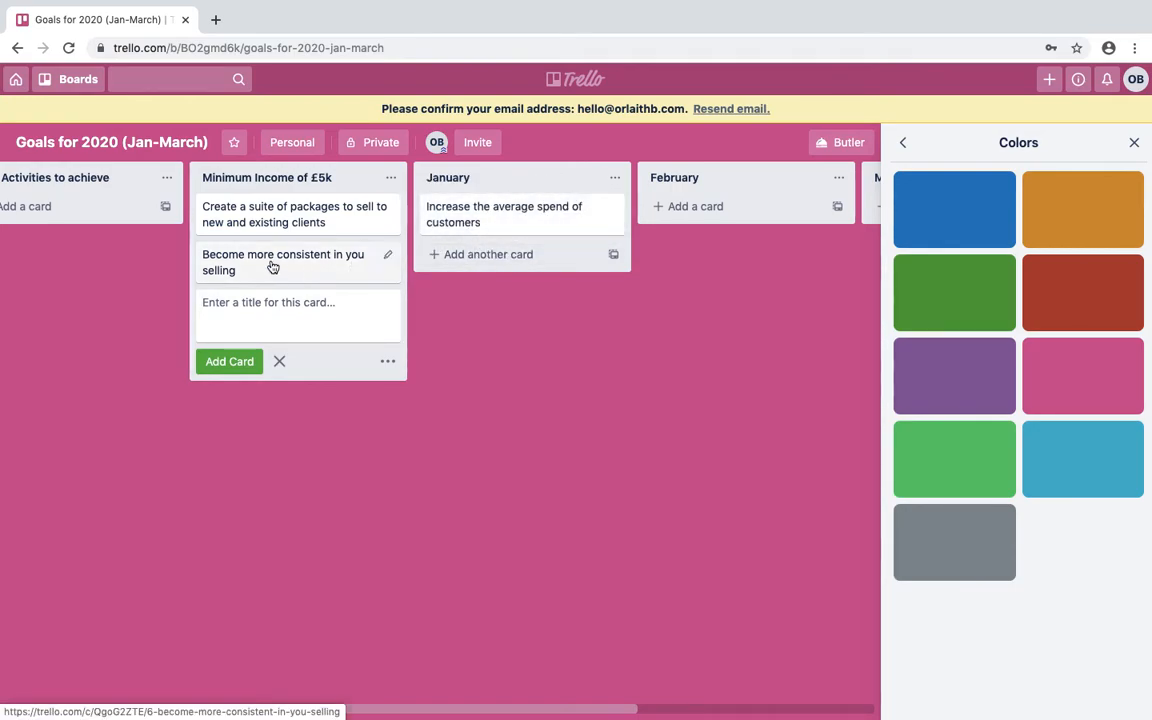
{"action": "left_click_drag", "start_coordinate": [272, 265], "coordinate": [504, 259]}
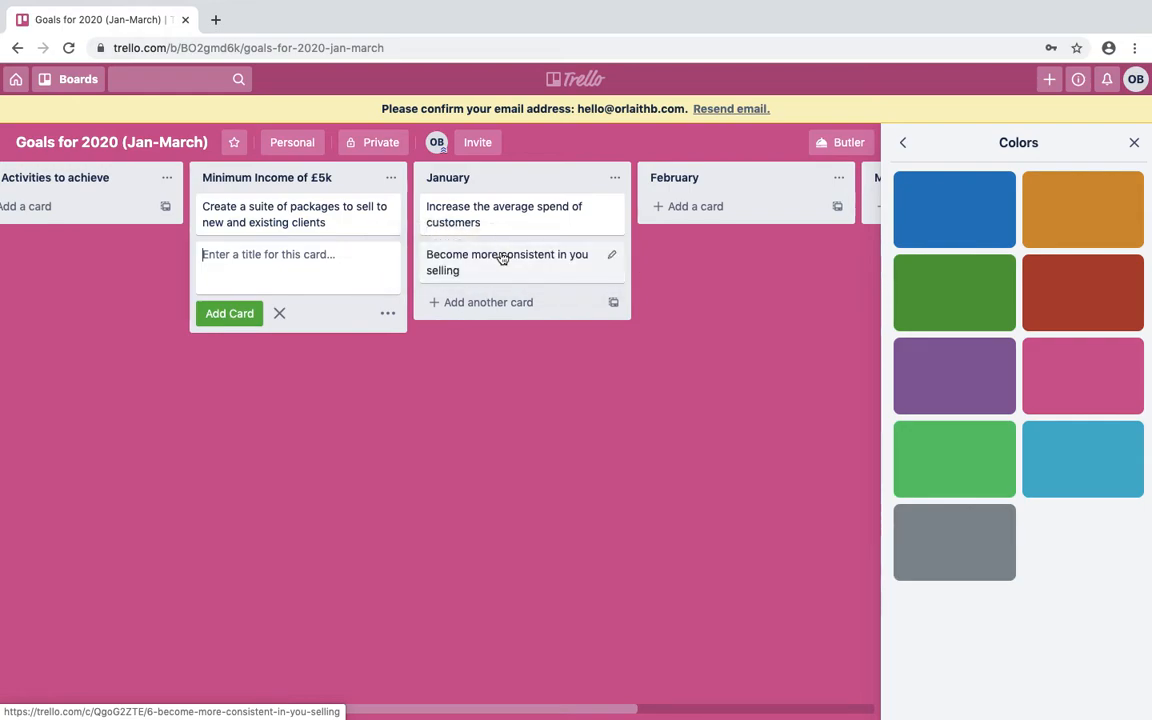
{"action": "left_click_drag", "start_coordinate": [301, 224], "coordinate": [617, 221]}
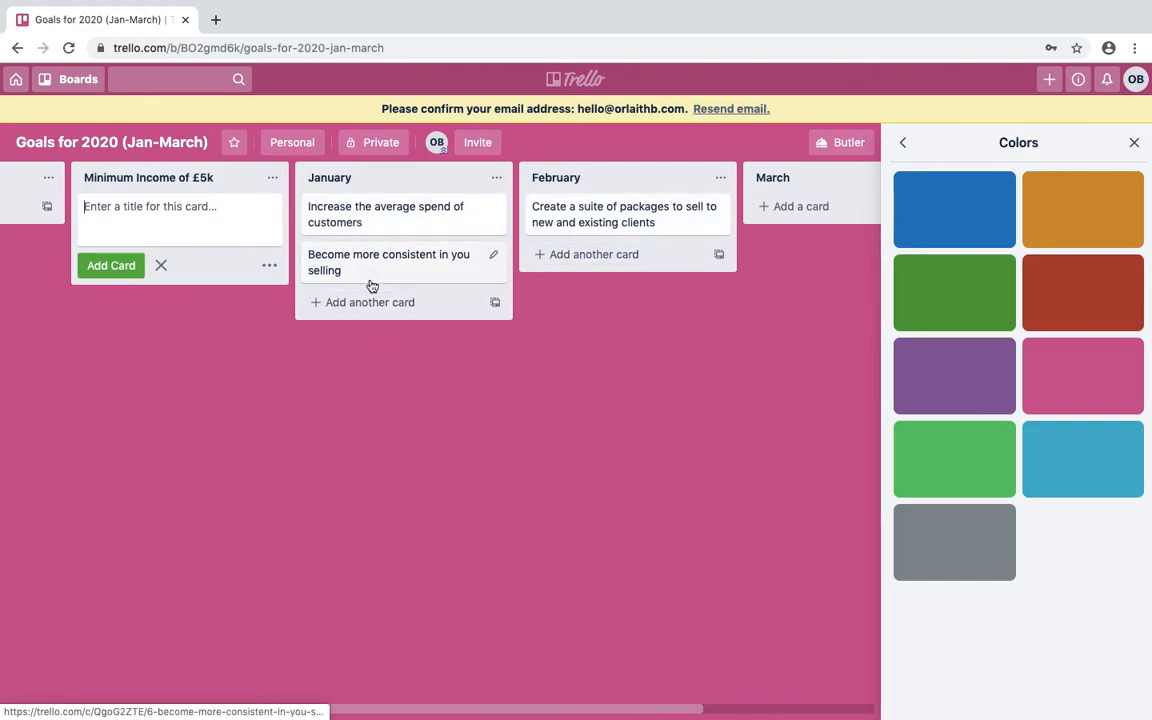
Archive the empty Minimum Income of £5k list and scroll across the board.
{"action": "left_click", "coordinate": [271, 180]}
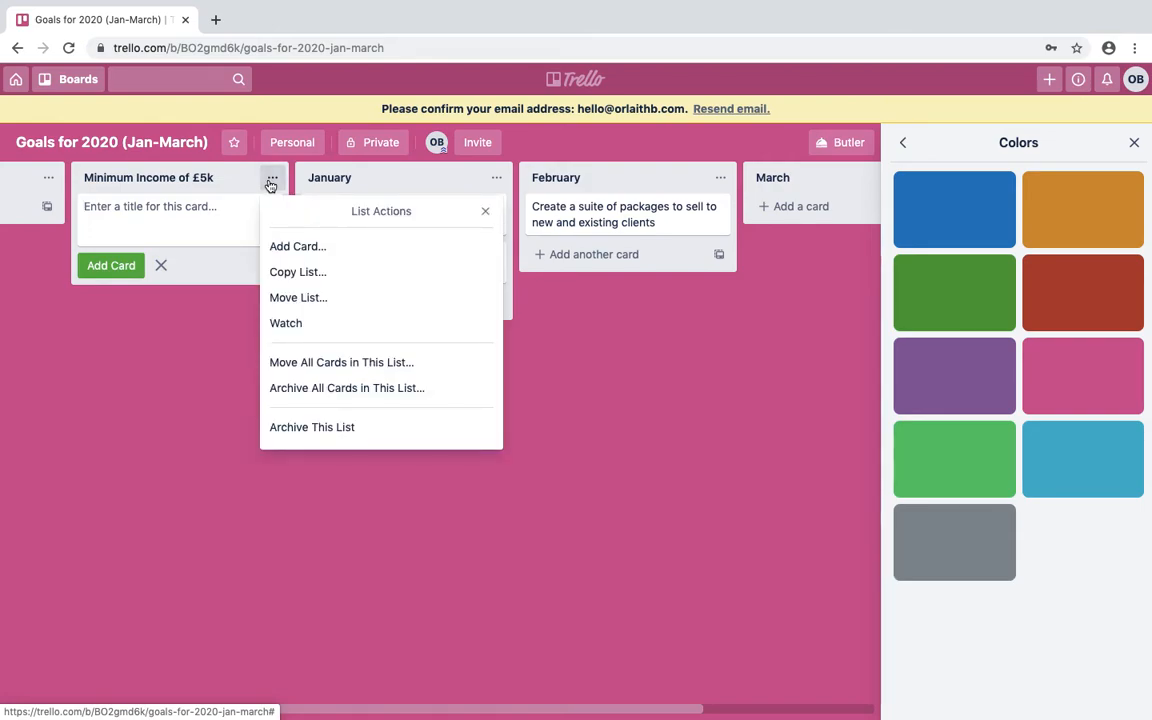
{"action": "left_click", "coordinate": [318, 429]}
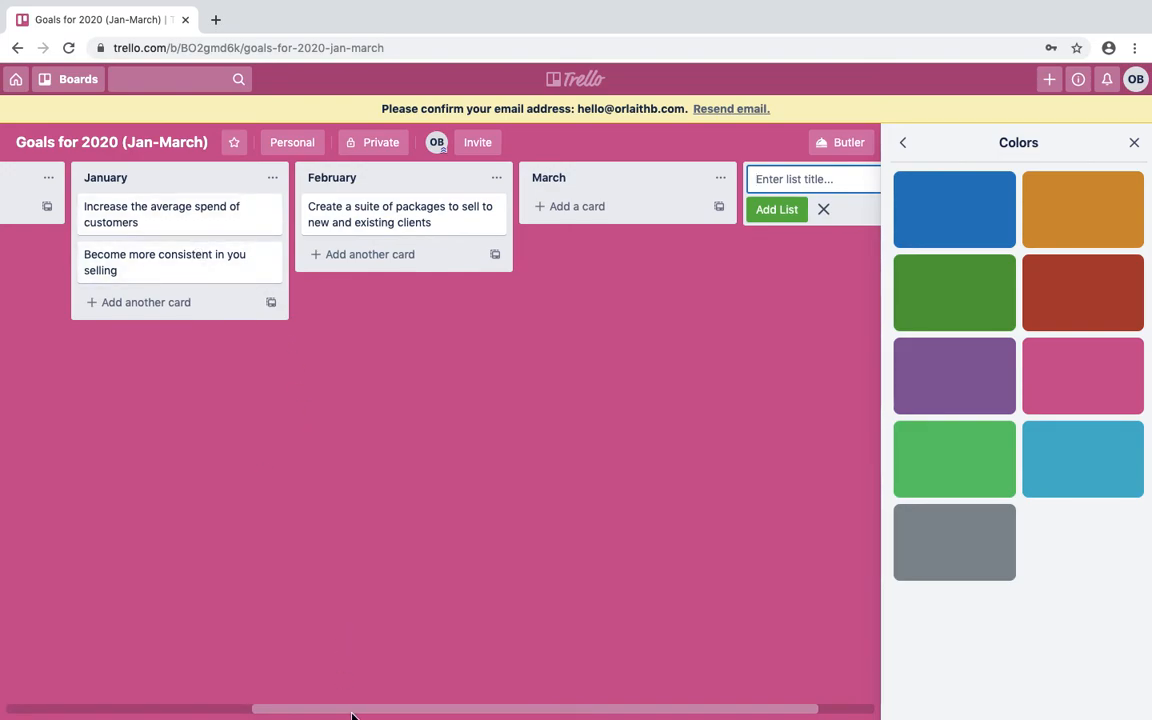
{"action": "left_click_drag", "start_coordinate": [291, 714], "coordinate": [129, 561]}
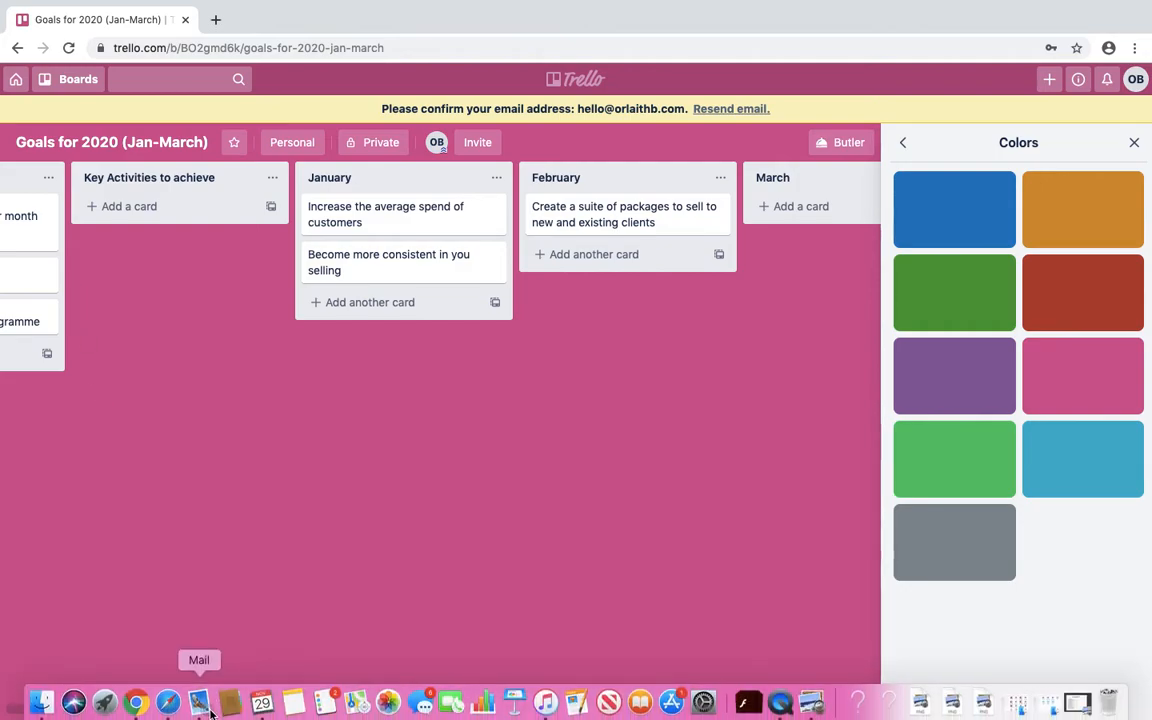
{"action": "mouse_move", "coordinate": [219, 705]}
{"action": "left_mouse_down"}
{"action": "mouse_move", "coordinate": [149, 702]}
{"action": "mouse_move", "coordinate": [232, 711]}
{"action": "left_mouse_up"}
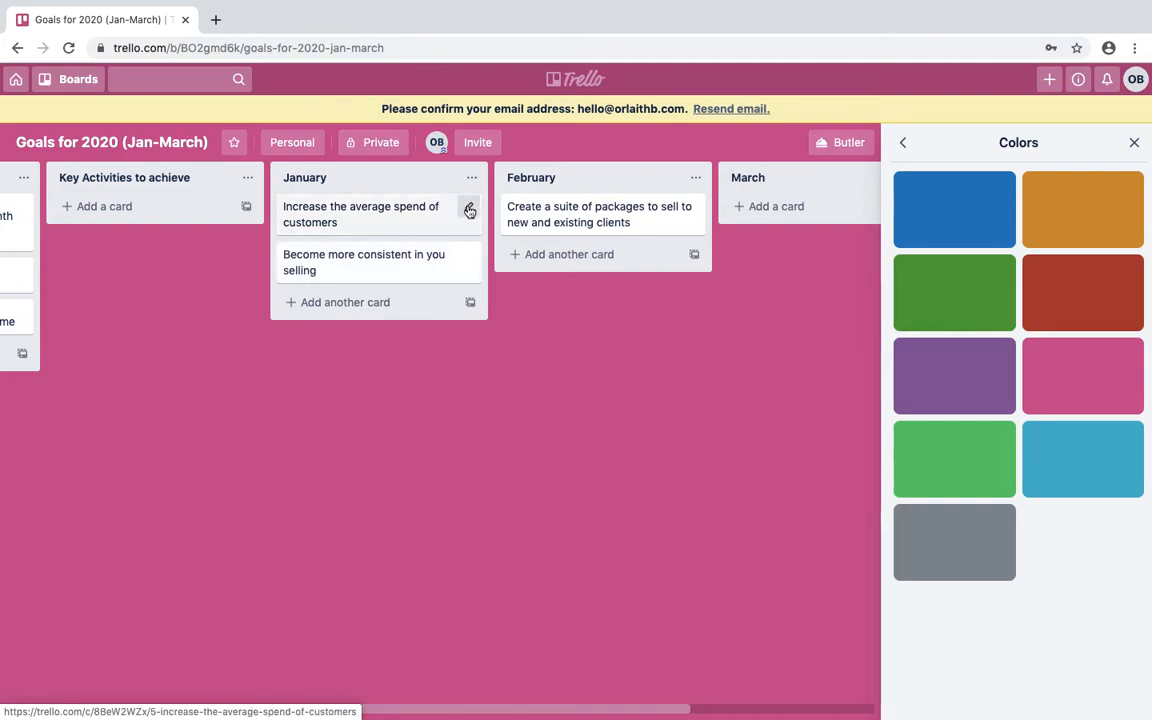
Open the average-spend card and add a 'Create January offer' checklist.
{"action": "left_click", "coordinate": [469, 210]}
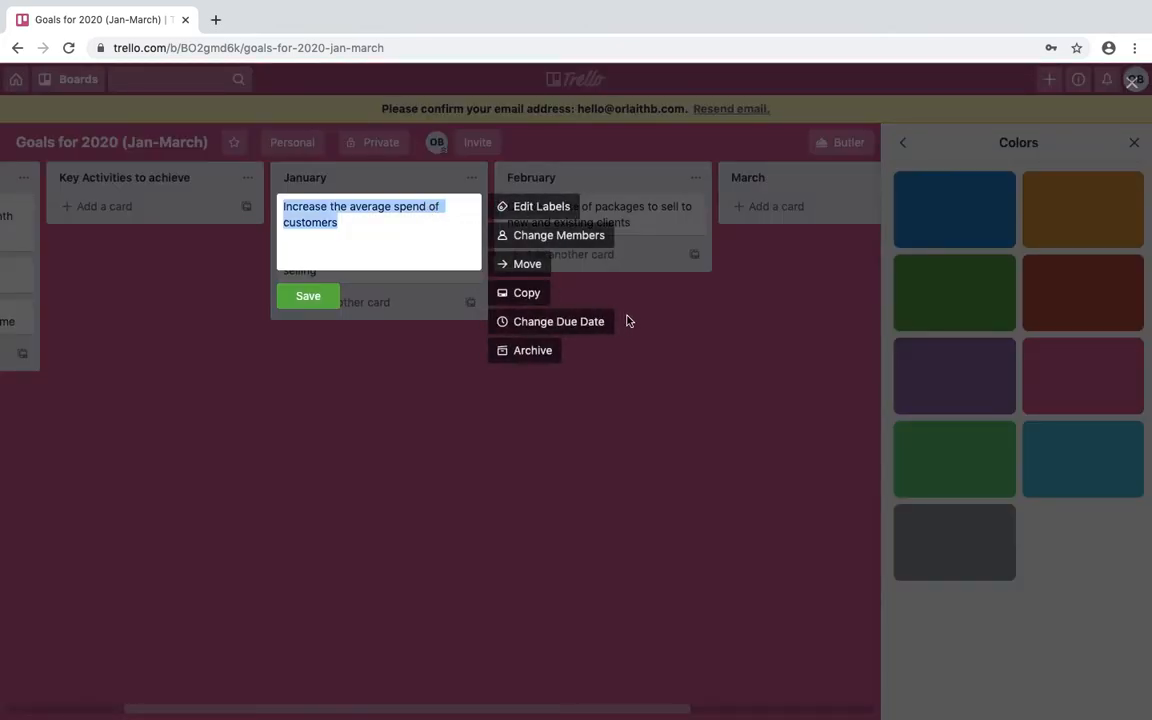
{"action": "left_click", "coordinate": [380, 234]}
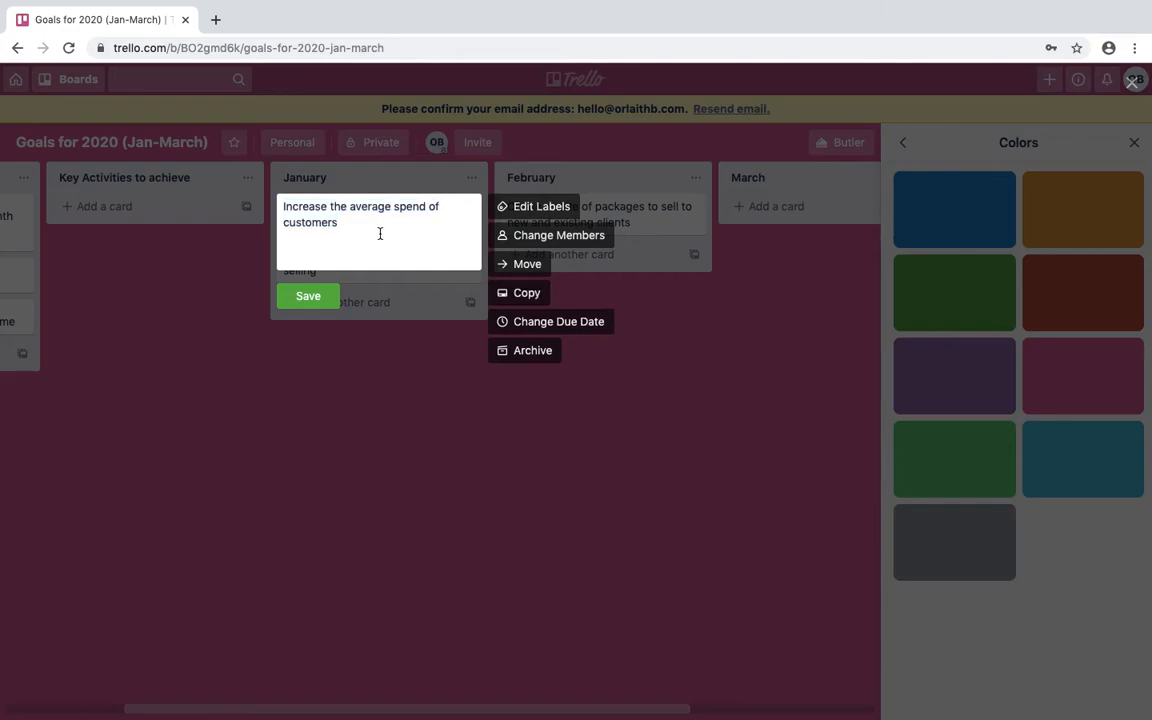
{"action": "left_click", "coordinate": [322, 311]}
{"action": "left_click", "coordinate": [347, 290]}
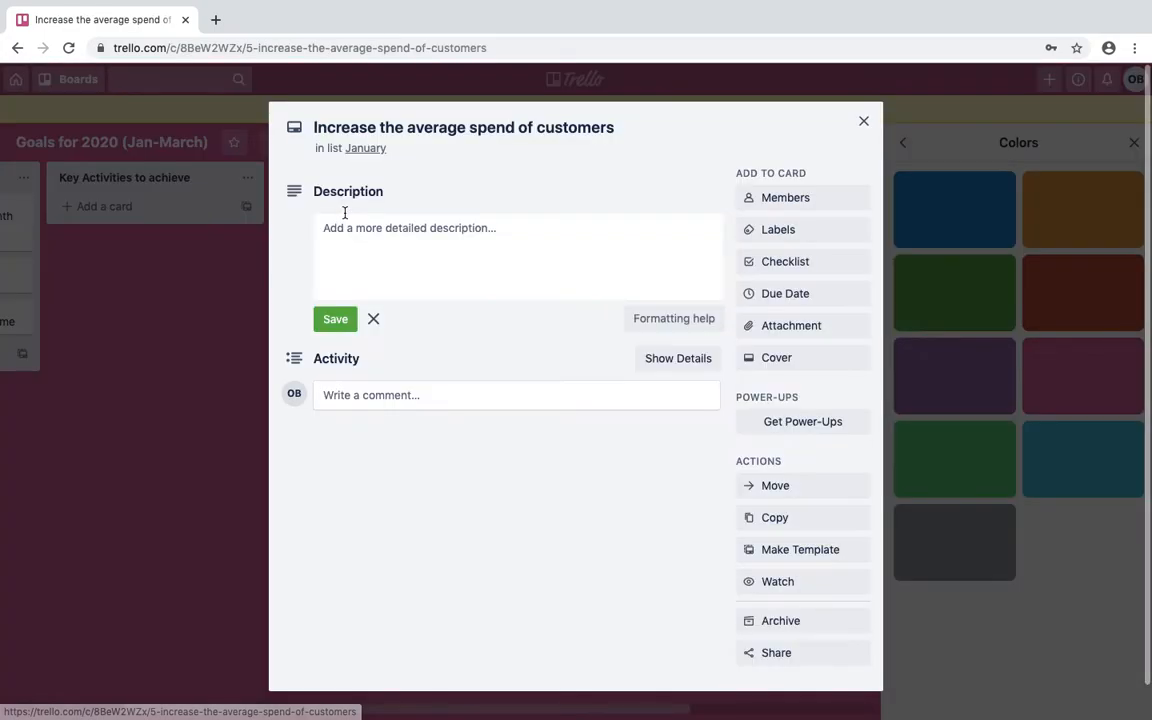
{"action": "left_click", "coordinate": [784, 263]}
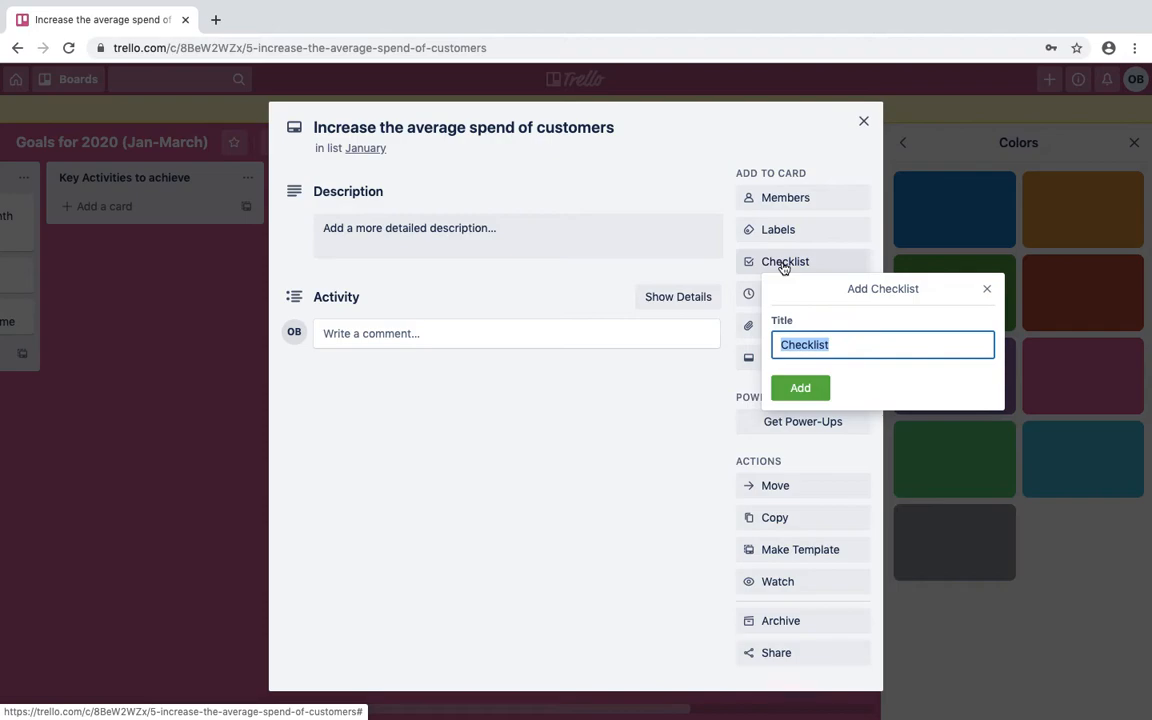
{"action": "type", "text": "Create Janu"}
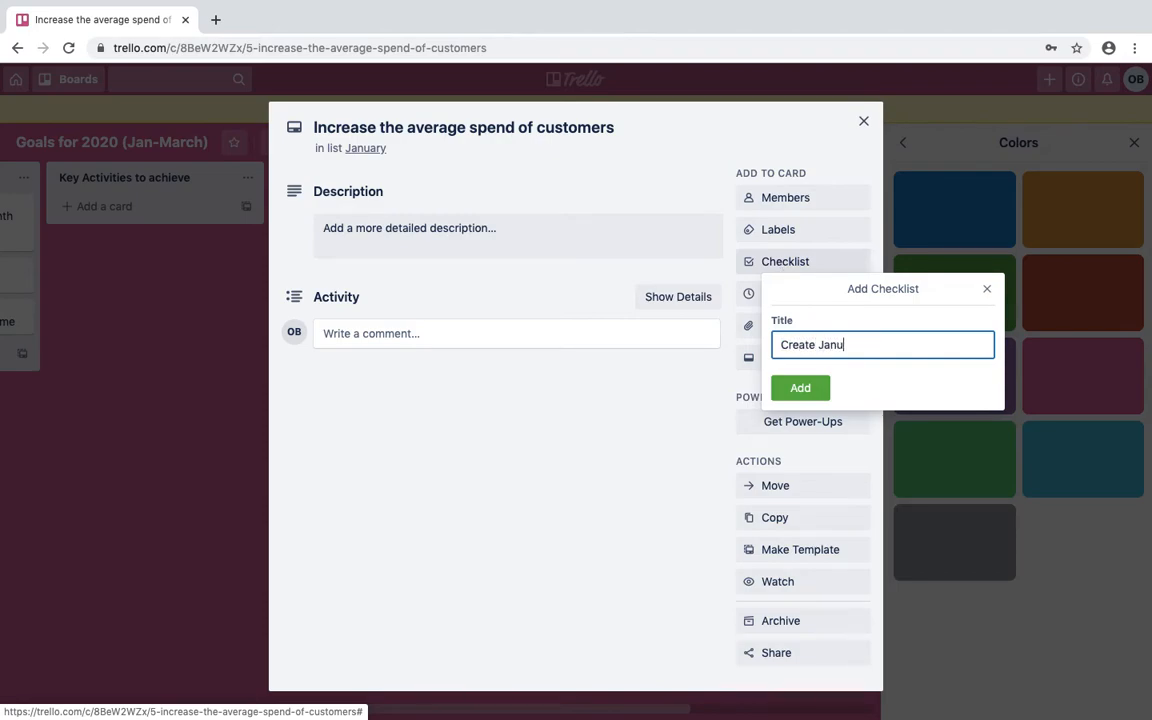
{"action": "type", "text": "ary offer"}
{"action": "key", "text": "Return"}
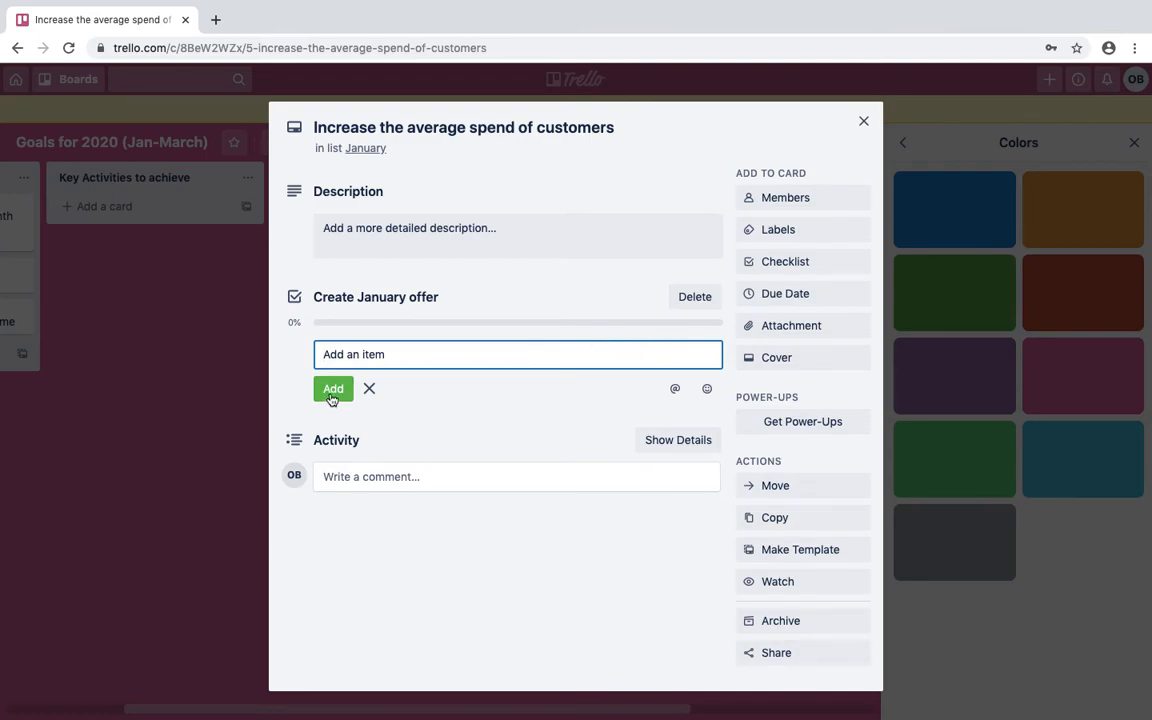
Add 'Work with influencers to promote' and 'Build a marketing campaign' checklists to the card.
{"action": "left_click", "coordinate": [786, 264]}
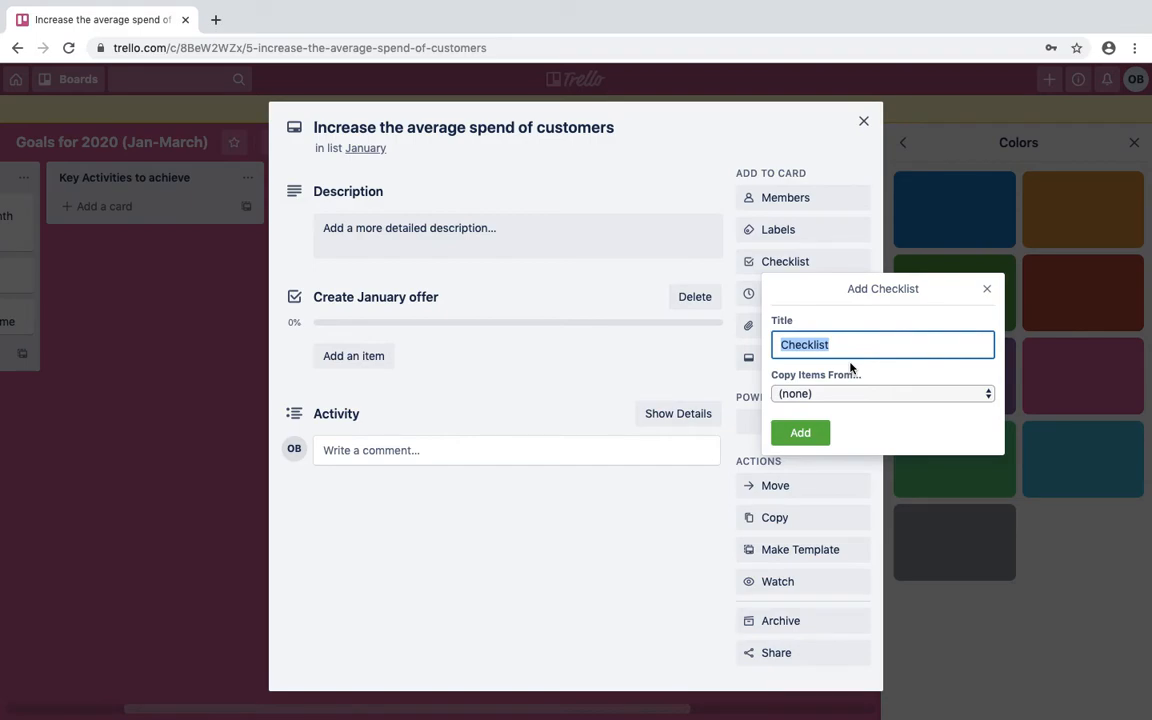
{"action": "type", "text": "Work with influencers"}
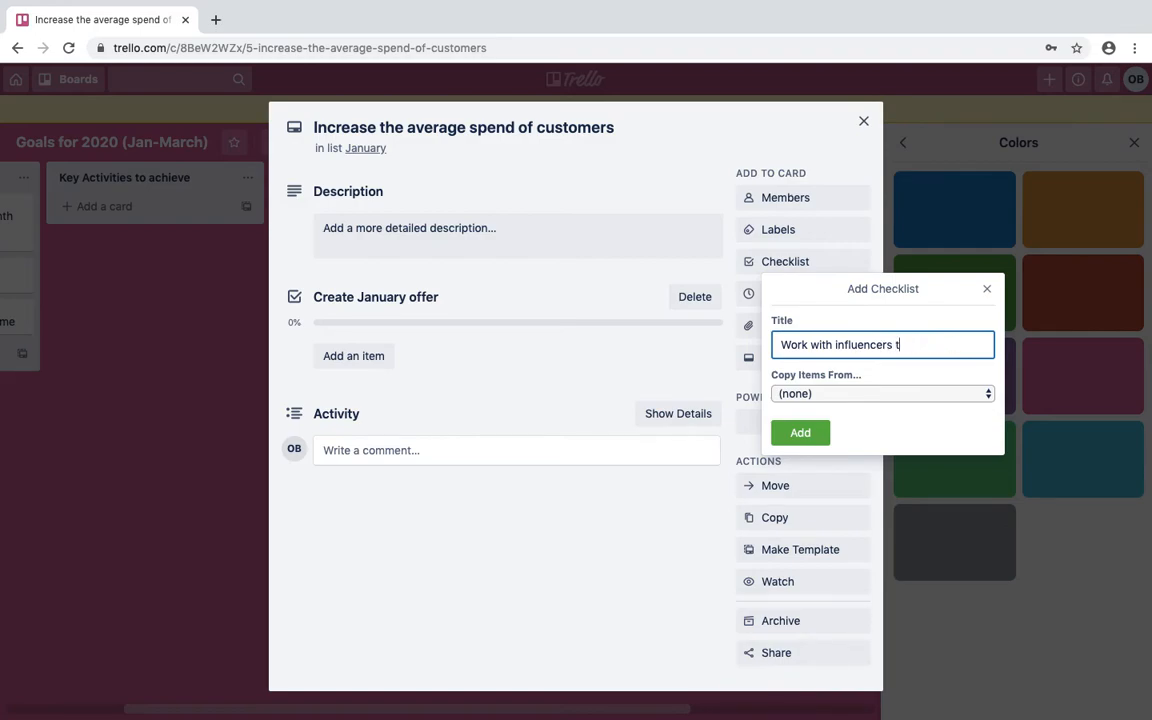
{"action": "type", "text": "e"}
{"action": "key", "text": "Return"}
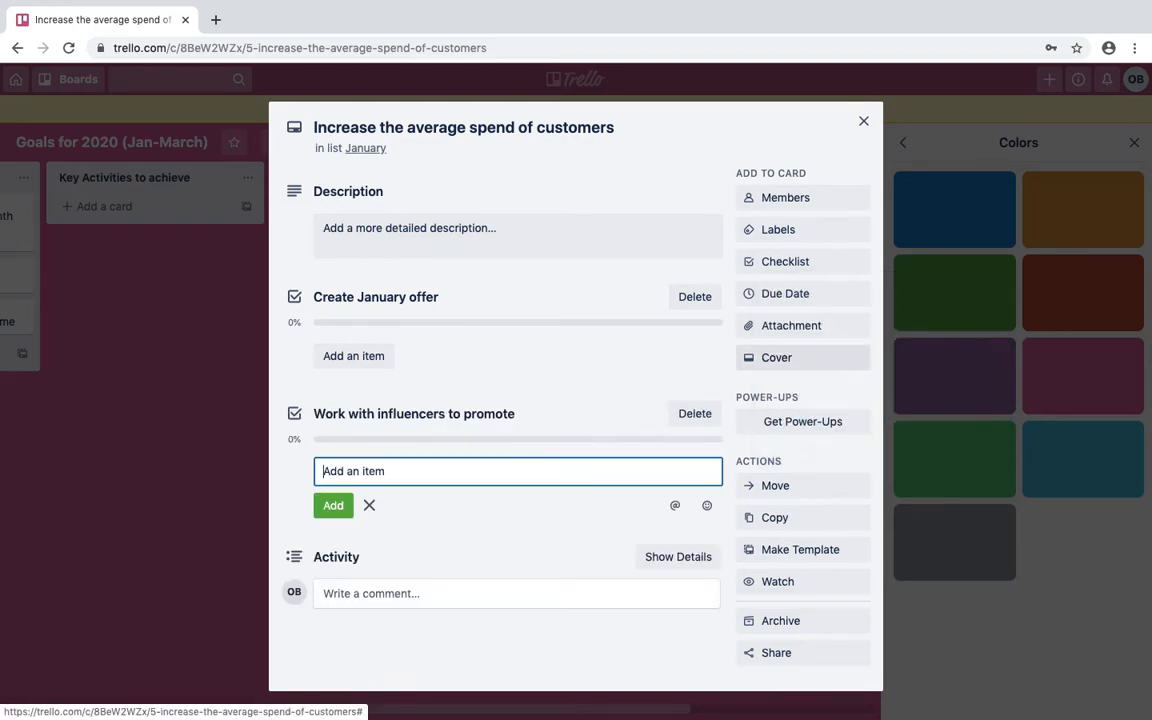
{"action": "left_click", "coordinate": [785, 270]}
{"action": "type", "text": "Build a marketing campaign for"}
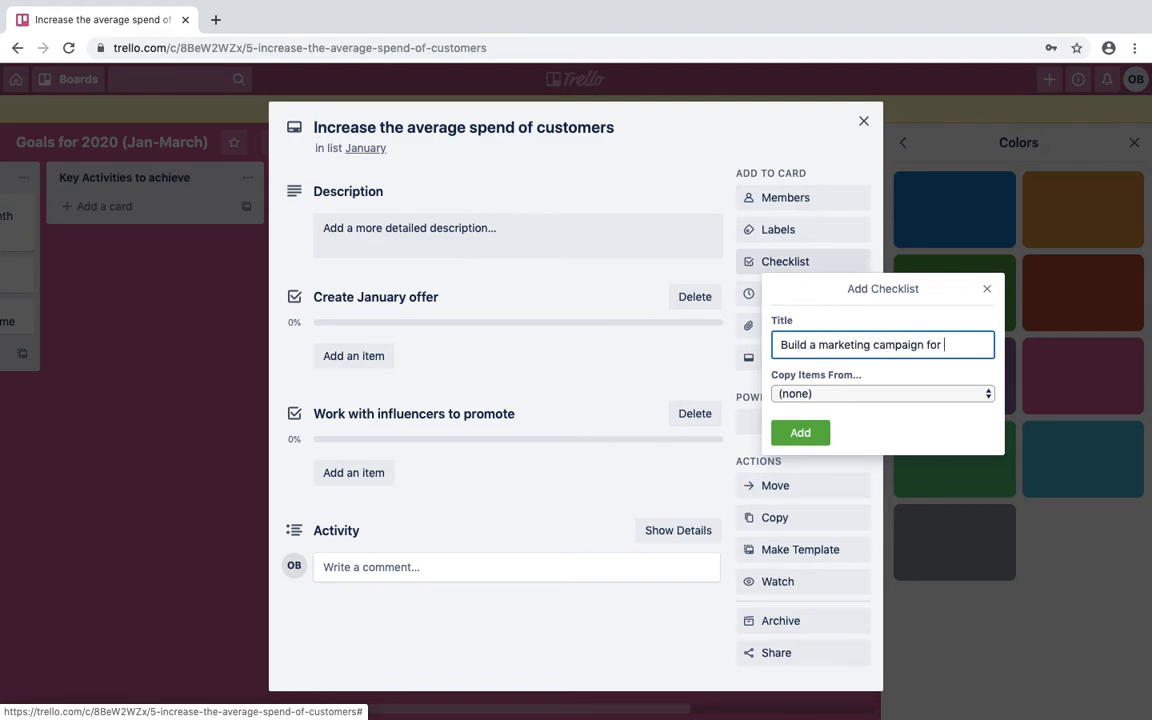
{"action": "type", "text": "the new year -"}
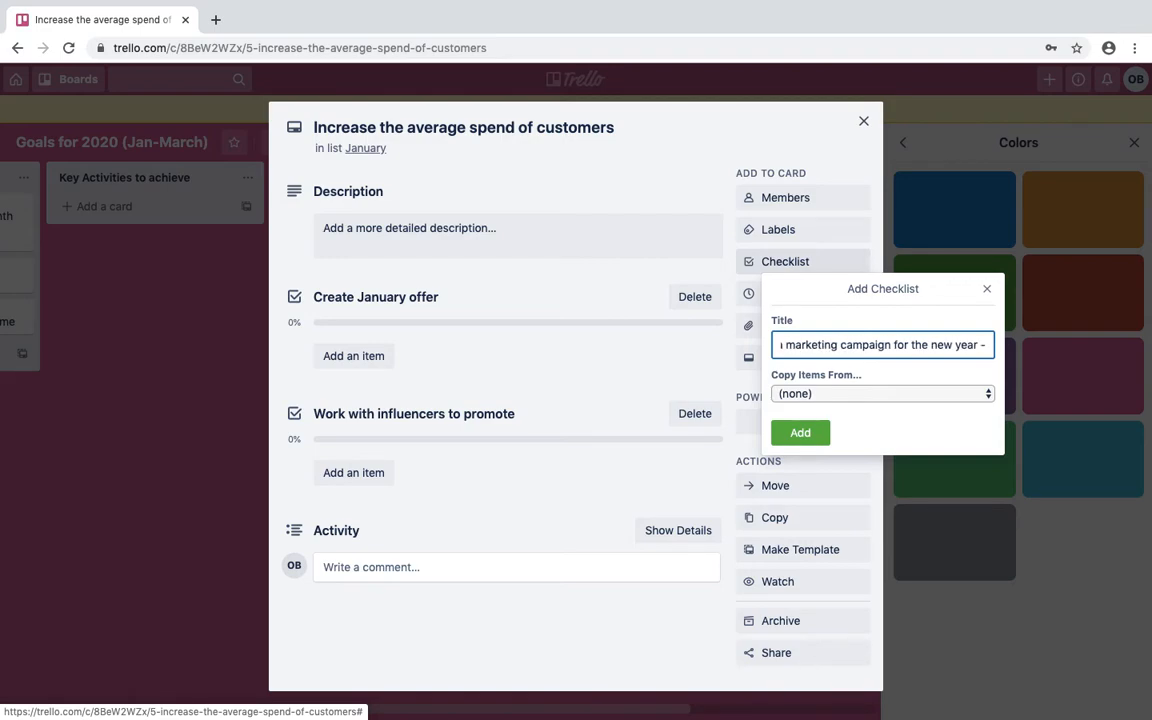
{"action": "left_click", "coordinate": [800, 432]}
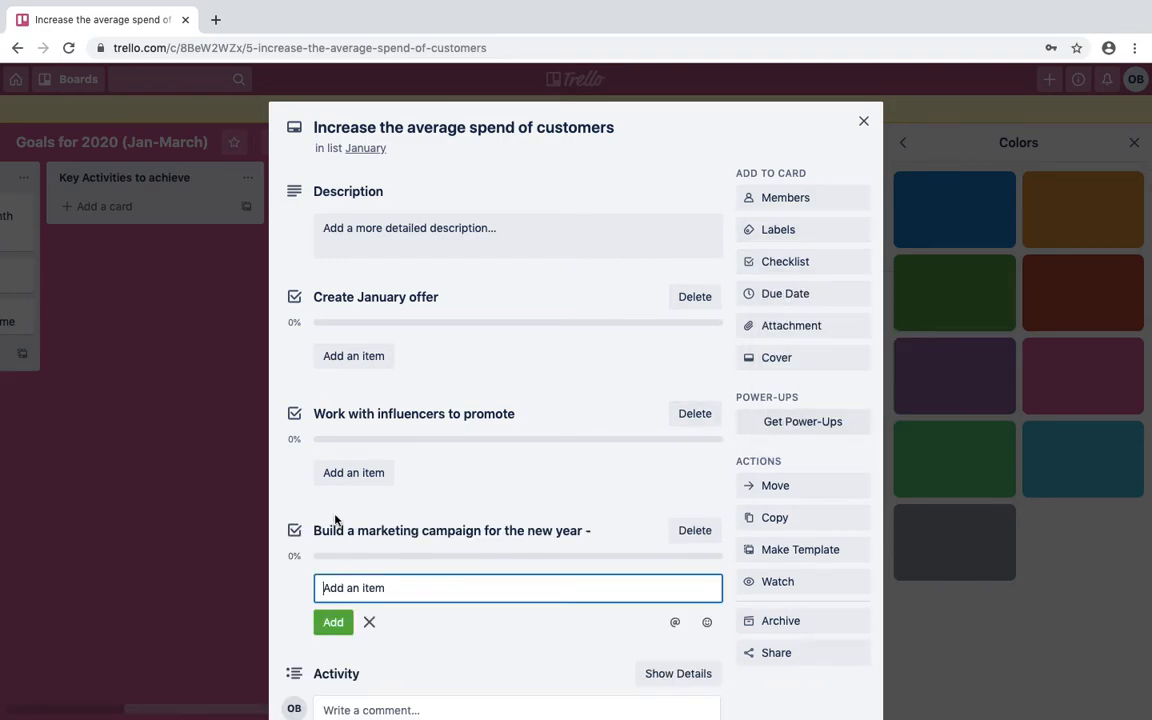
Reopen the average-spend card and dismiss the description editor, leaving it empty.
{"action": "left_click", "coordinate": [862, 122]}
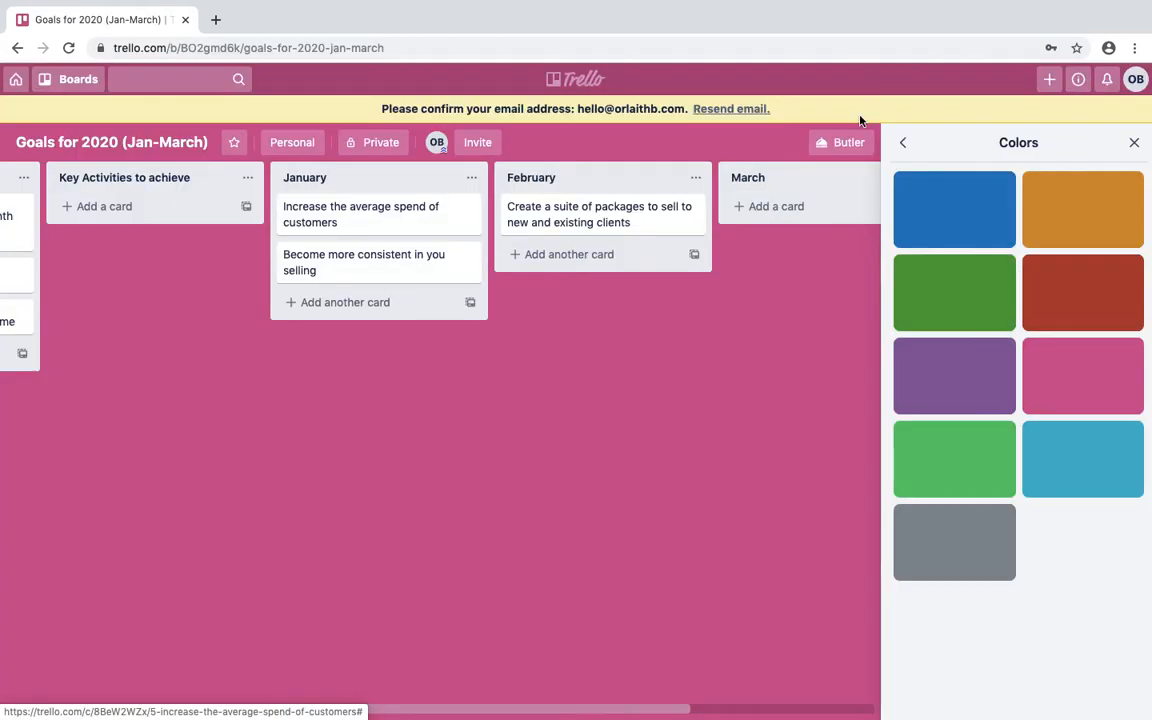
{"action": "left_click", "coordinate": [344, 216]}
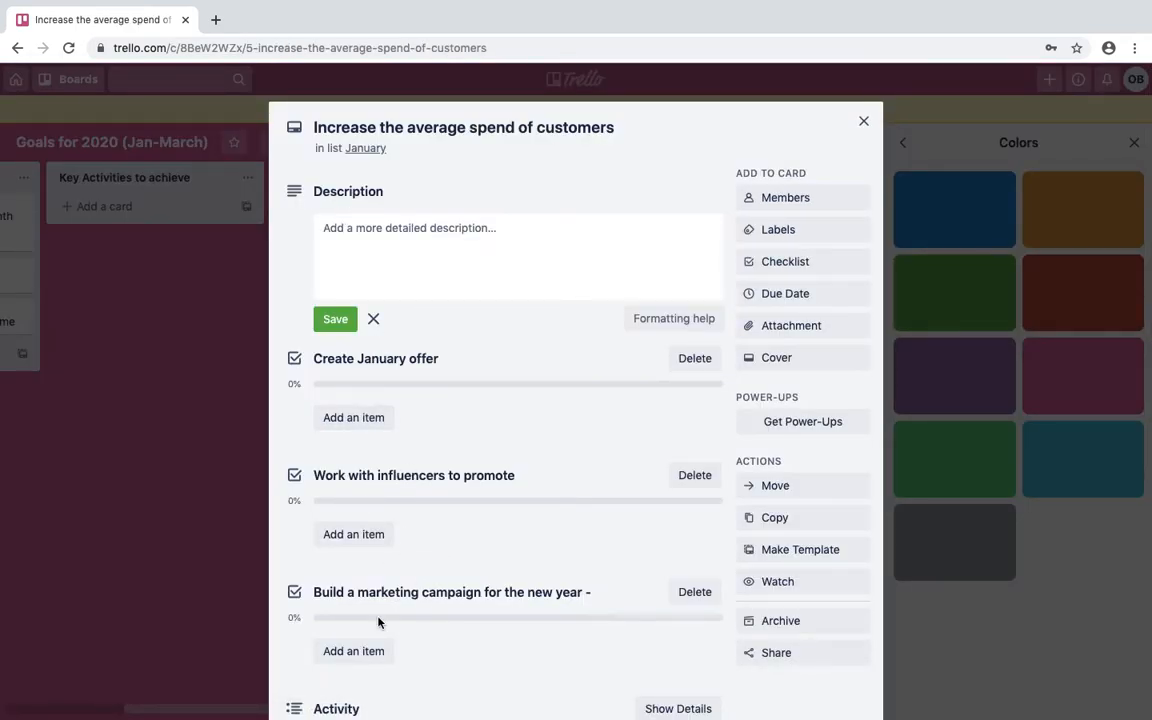
{"action": "left_click", "coordinate": [880, 652]}
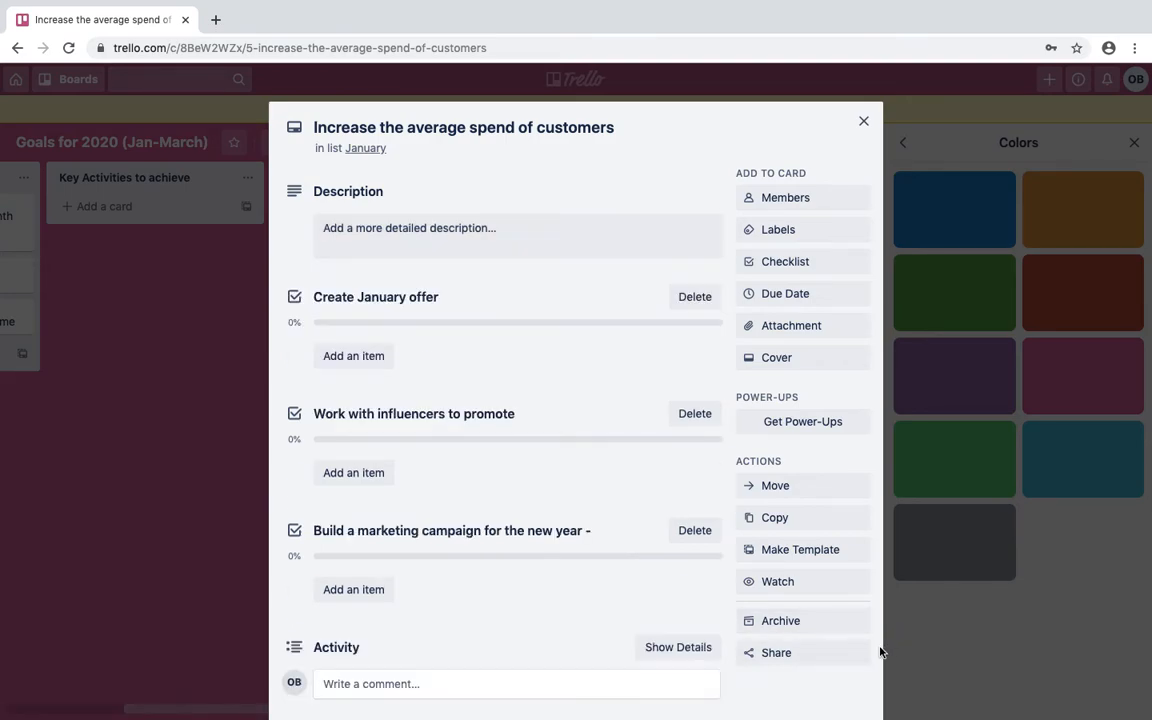
{"action": "scroll", "coordinate": [880, 652], "scroll_direction": "down", "scroll_amount": 1}
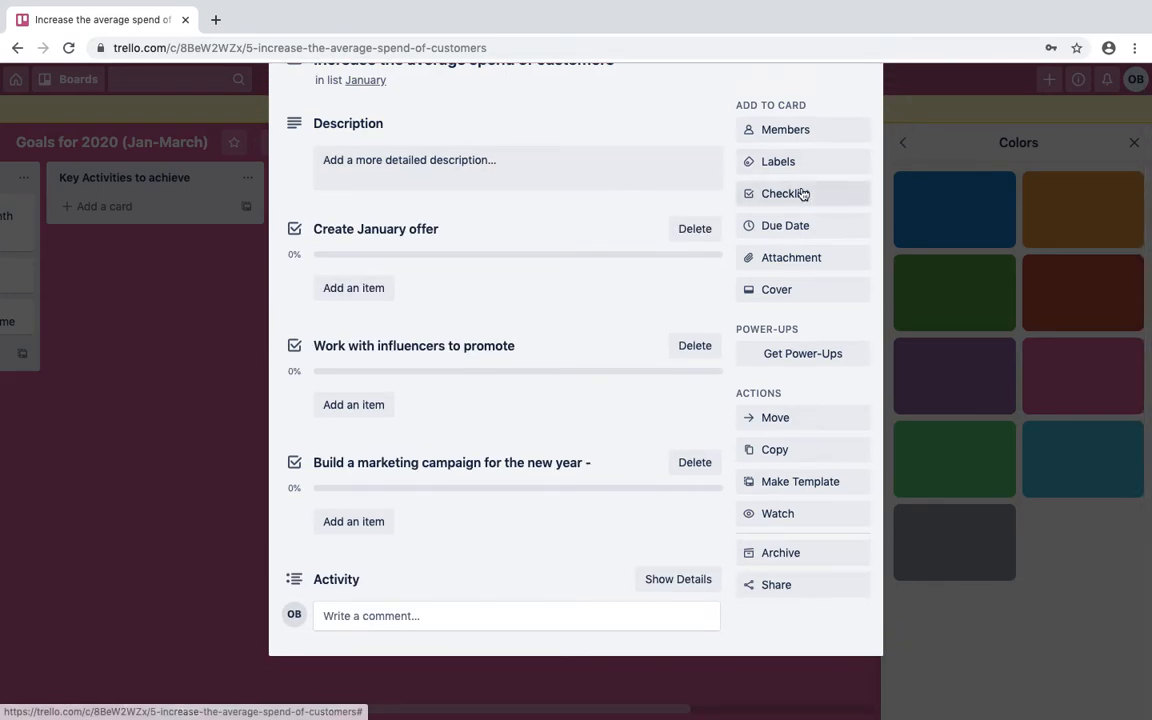
Set the card's due date to 31 January 2020 with a 2 Days Before reminder.
{"action": "left_click", "coordinate": [785, 228]}
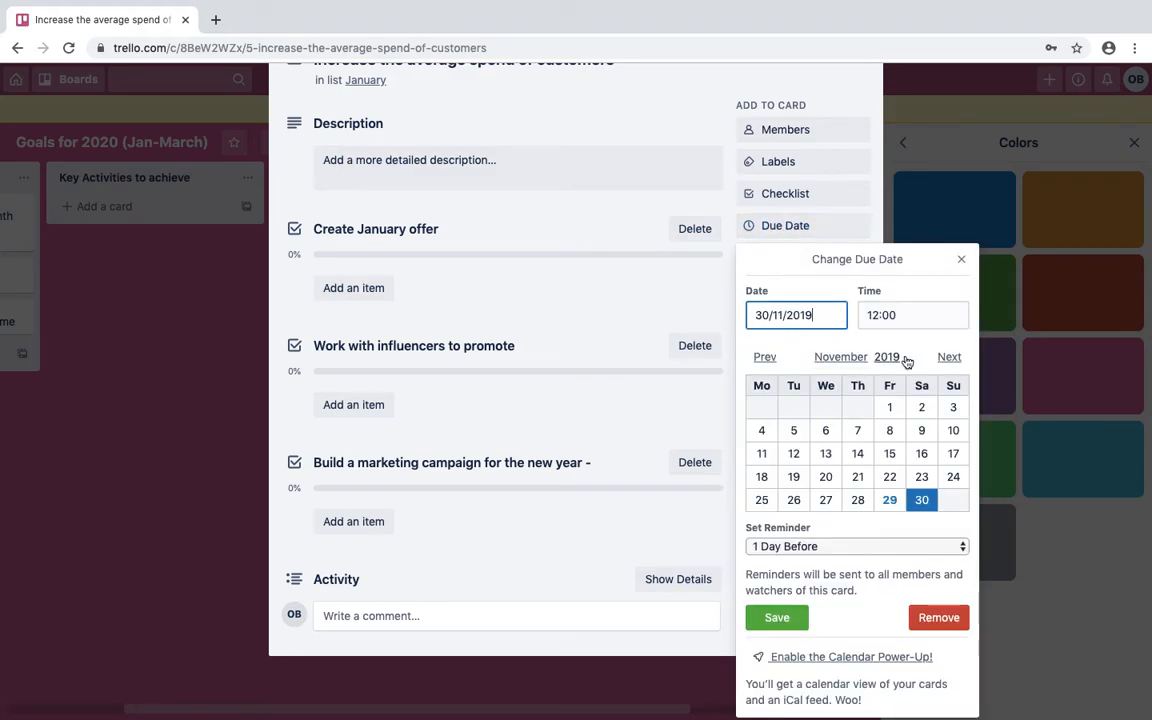
{"action": "left_click", "coordinate": [955, 357]}
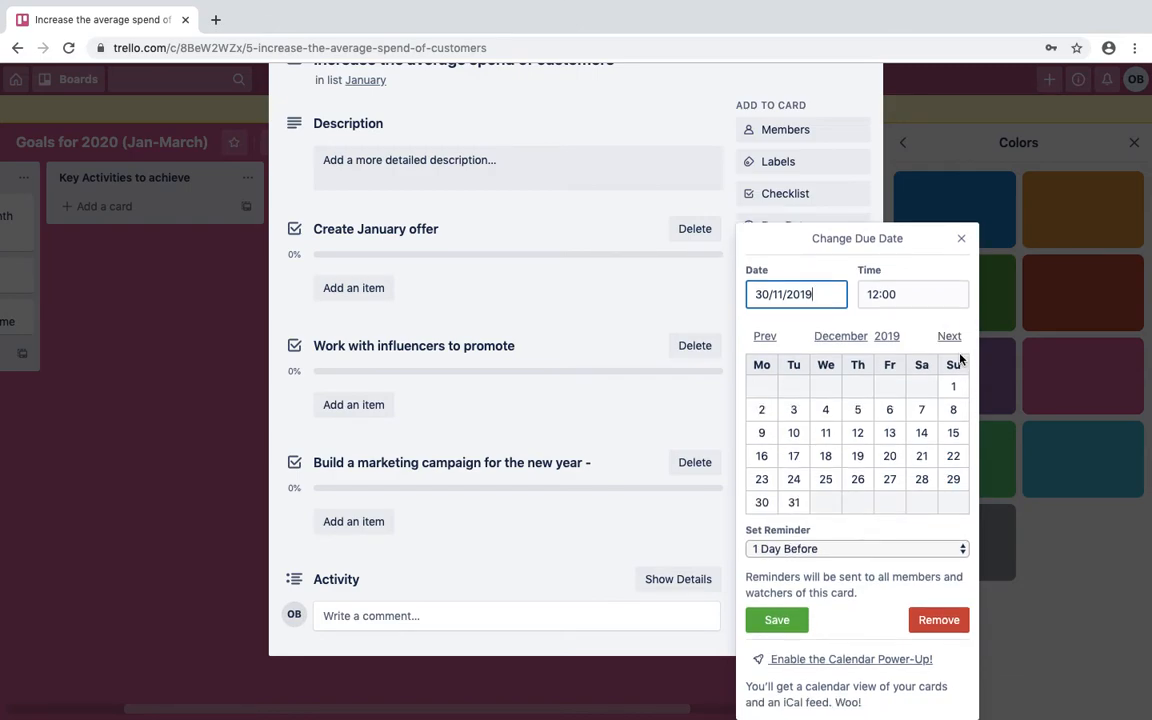
{"action": "left_click", "coordinate": [949, 336]}
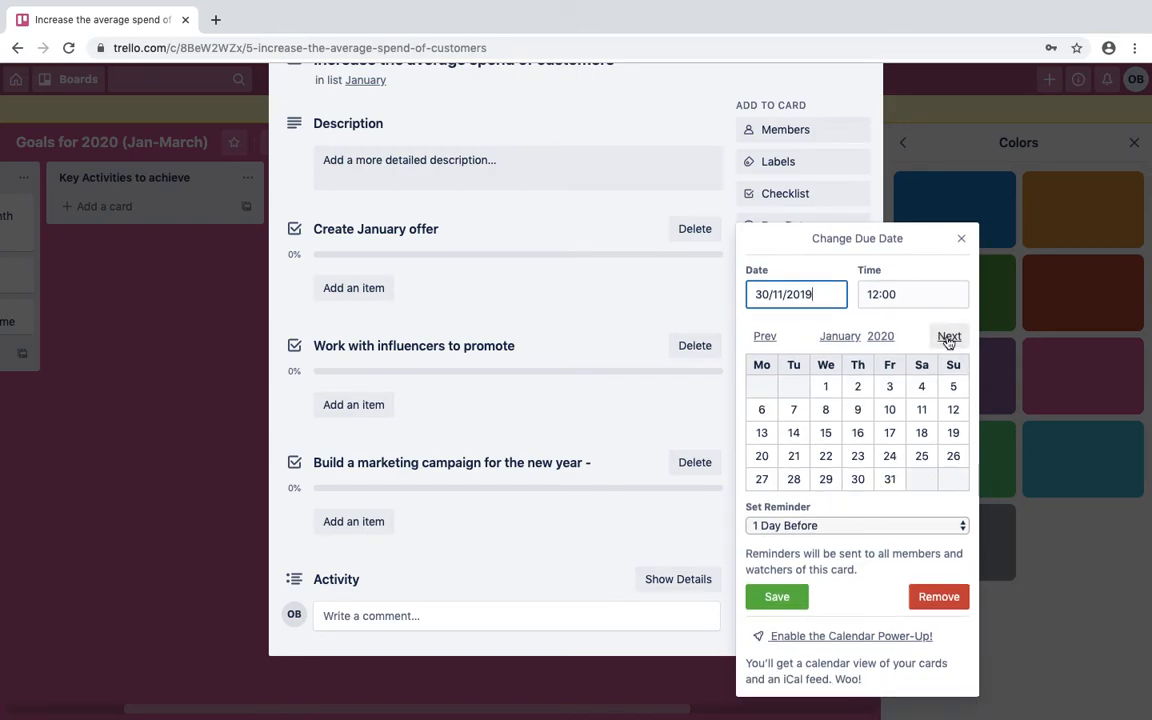
{"action": "left_click", "coordinate": [892, 480]}
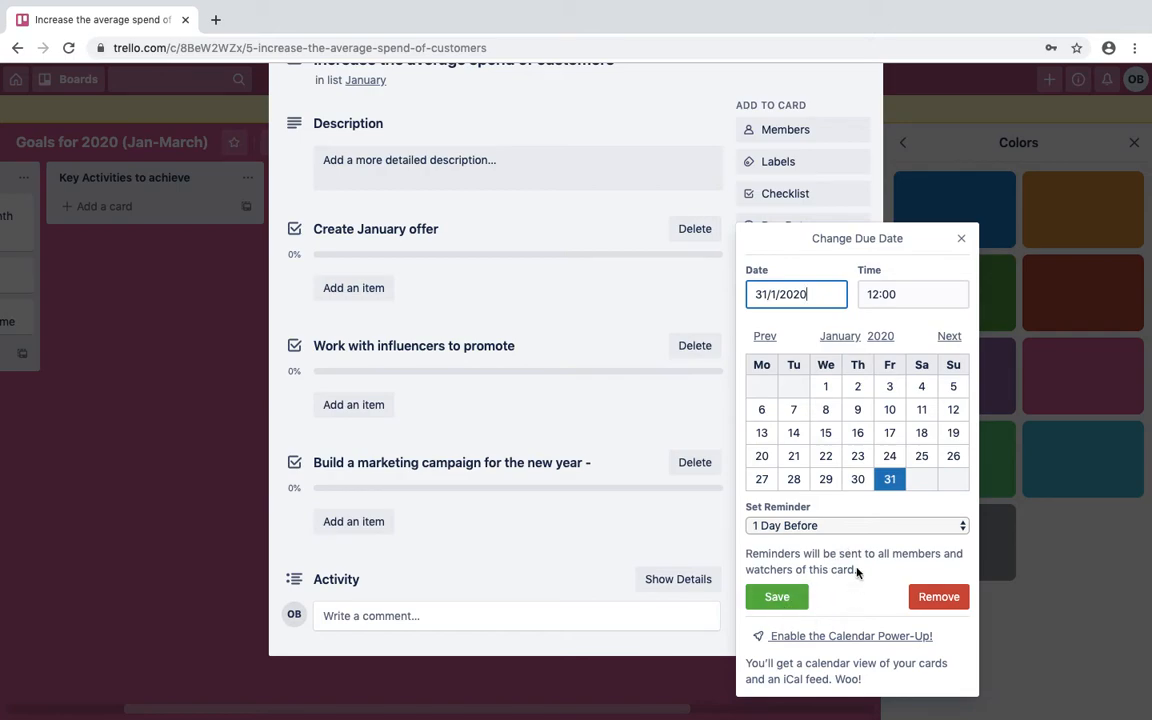
{"action": "left_click", "coordinate": [822, 526]}
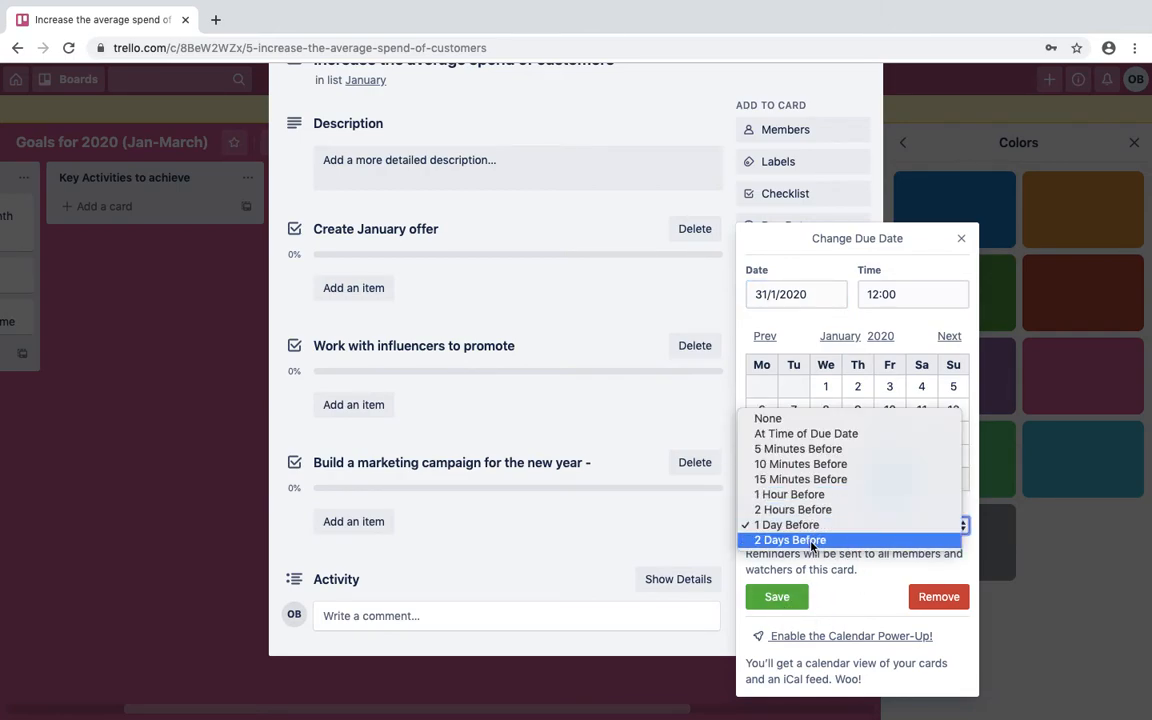
{"action": "left_click", "coordinate": [812, 541]}
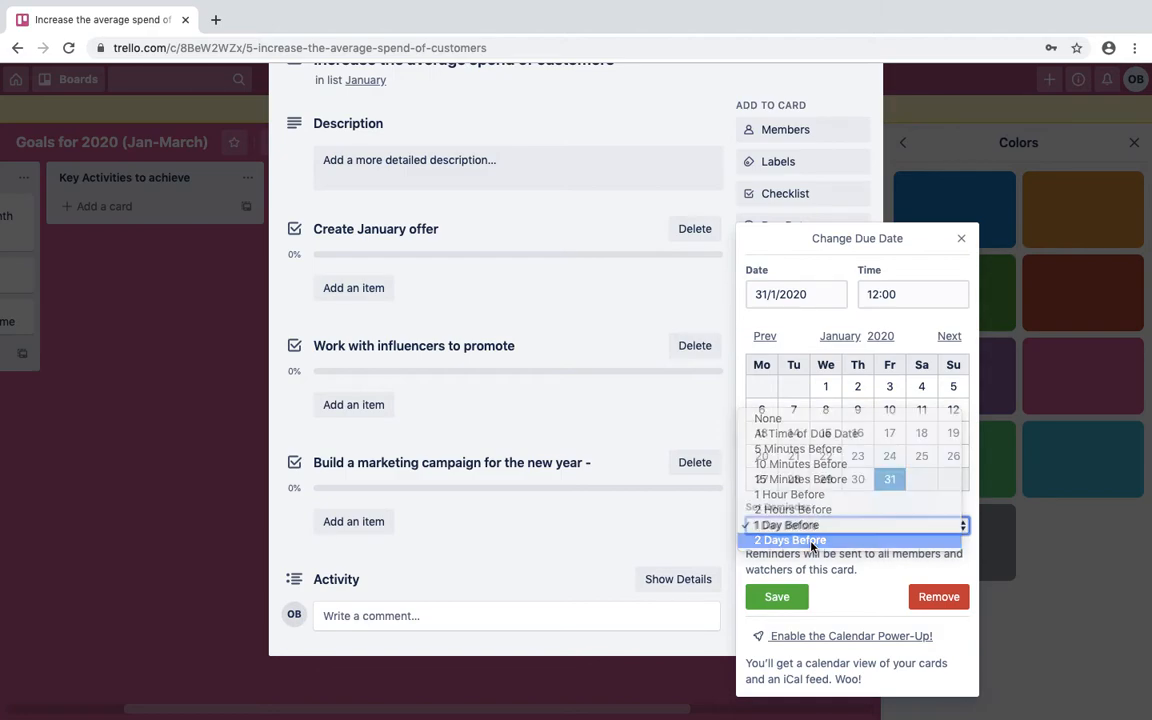
{"action": "left_click", "coordinate": [776, 597]}
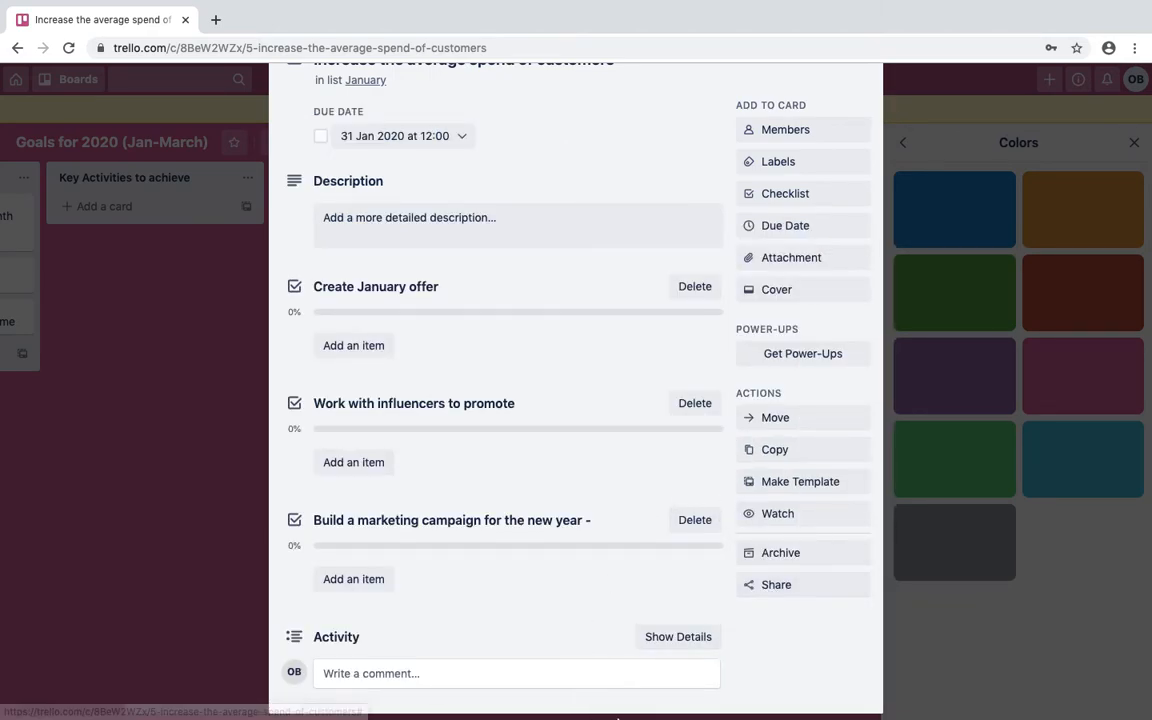
Review the due date settings unchanged and close the card back to the board.
{"action": "left_click", "coordinate": [785, 226]}
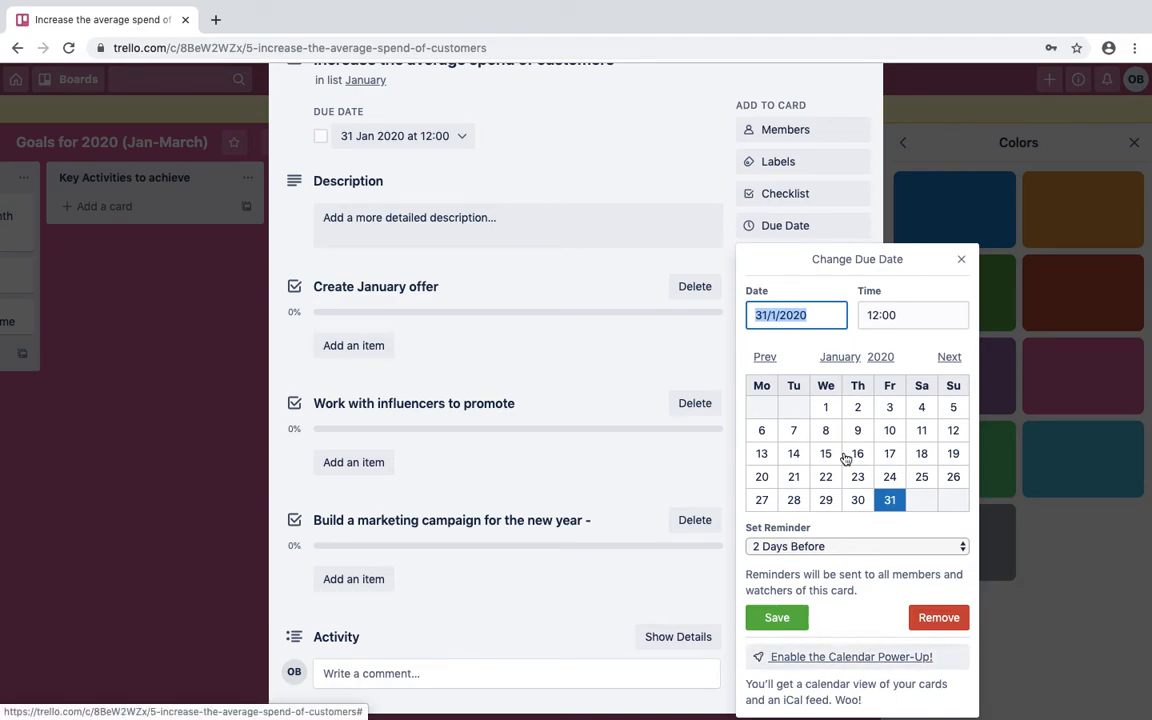
{"action": "left_click", "coordinate": [963, 261]}
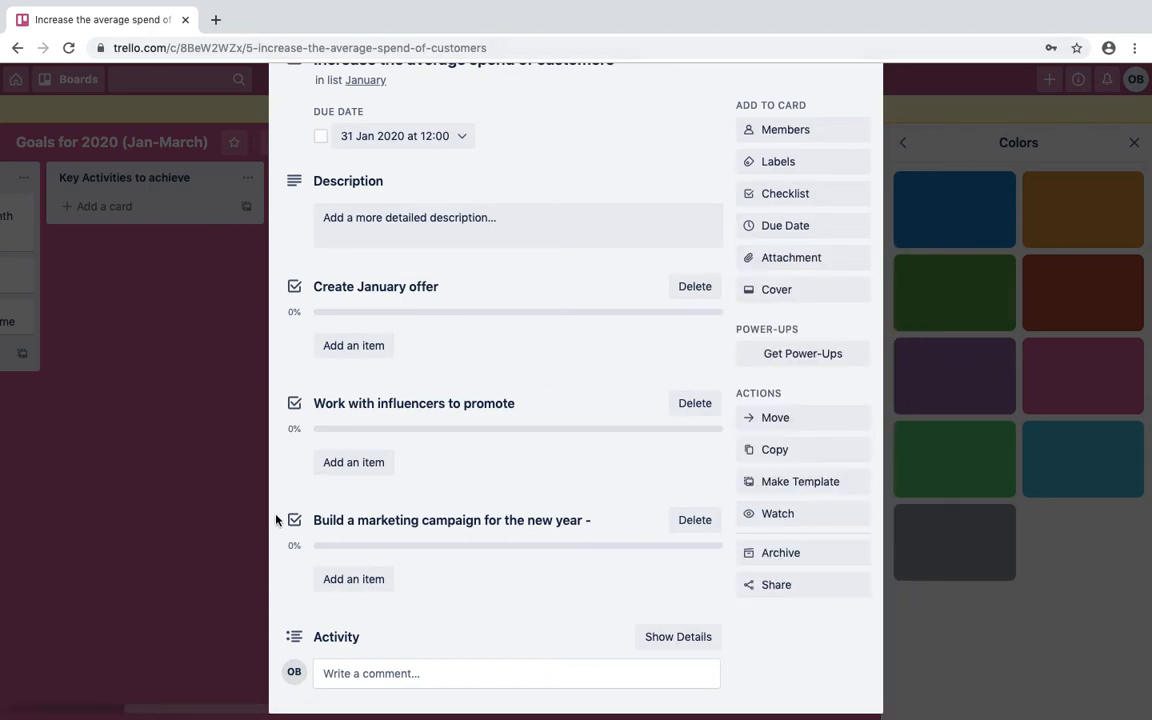
{"action": "scroll", "coordinate": [277, 513], "scroll_direction": "up", "scroll_amount": 2}
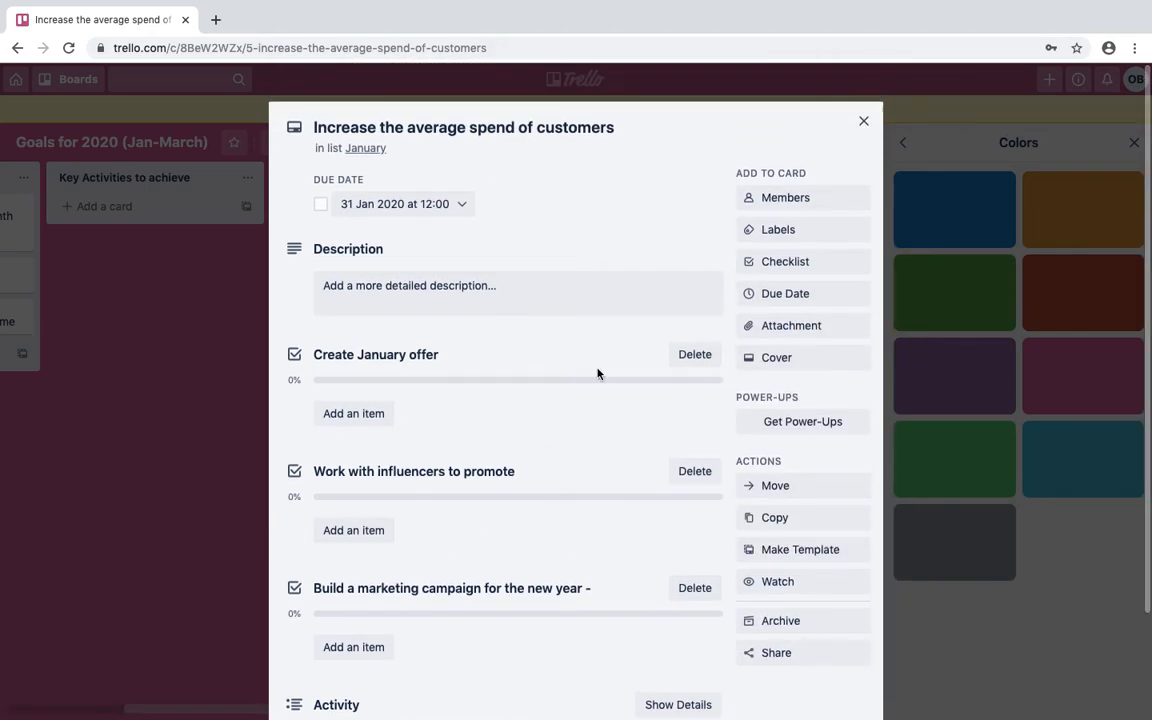
{"action": "left_click", "coordinate": [864, 120]}
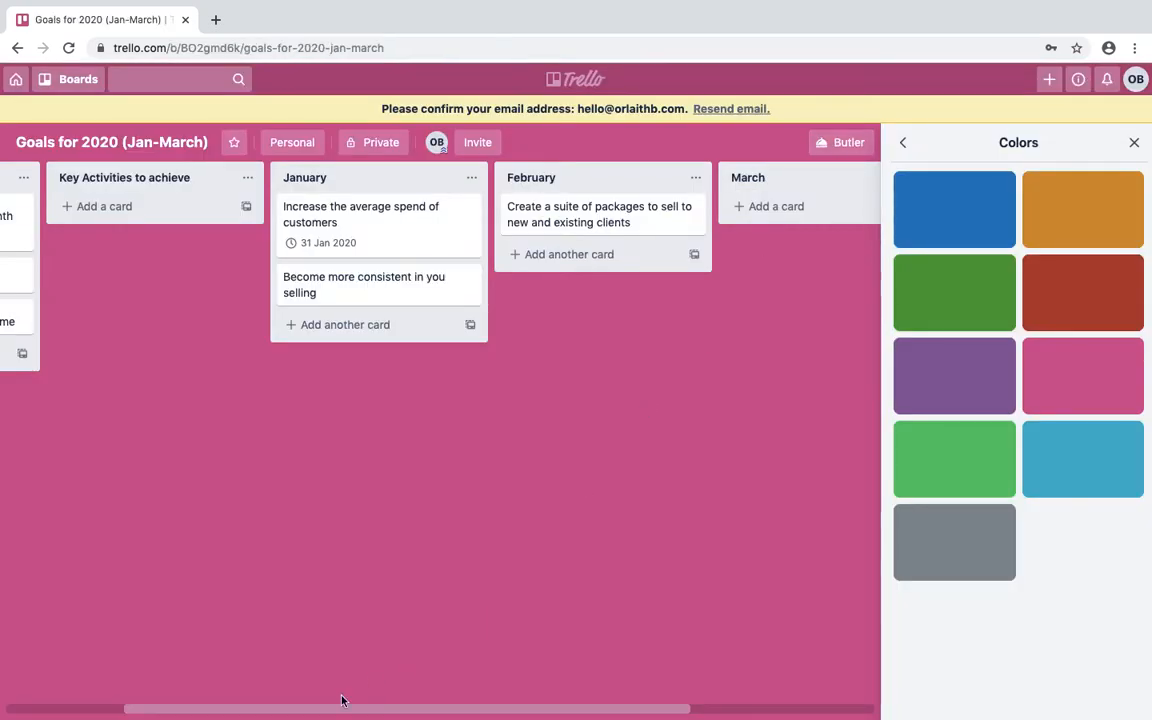
{"action": "mouse_move", "coordinate": [324, 710]}
{"action": "left_click_drag", "start_coordinate": [345, 710], "coordinate": [14, 712]}
{"action": "left_click_drag", "start_coordinate": [146, 700], "coordinate": [89, 637]}
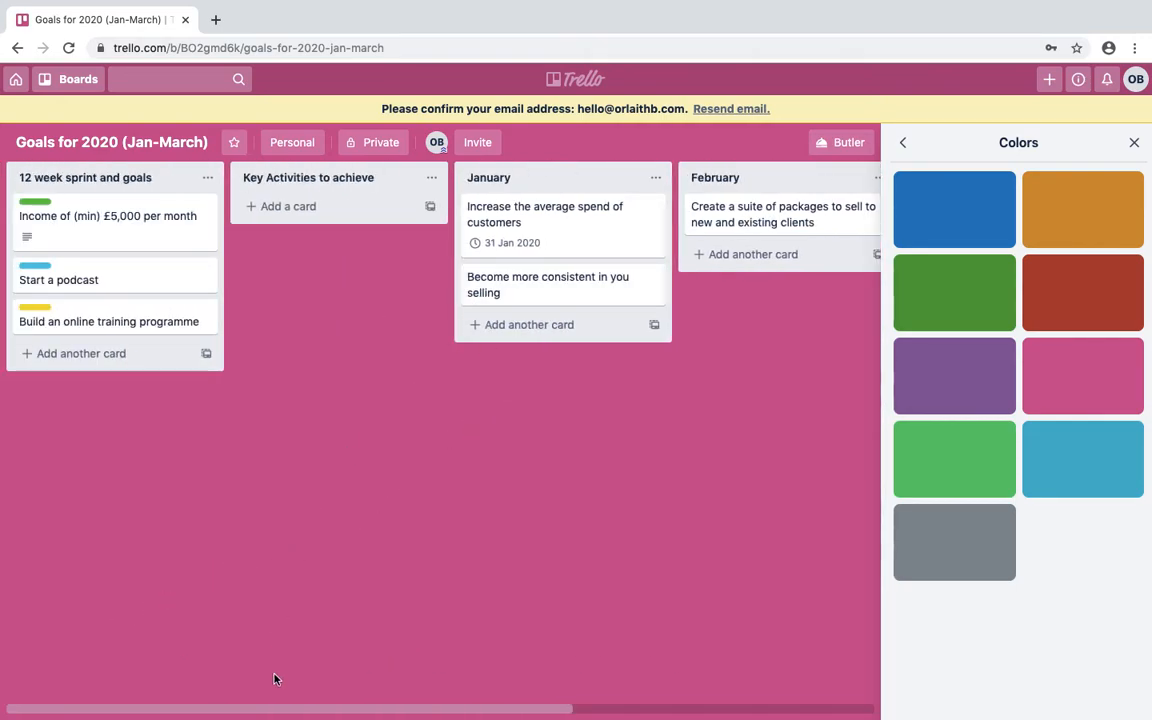
{"action": "left_click_drag", "start_coordinate": [438, 700], "coordinate": [190, 708]}
Create a new board titled 'Finances Board' from the boards overview.
{"action": "left_click", "coordinate": [18, 80]}
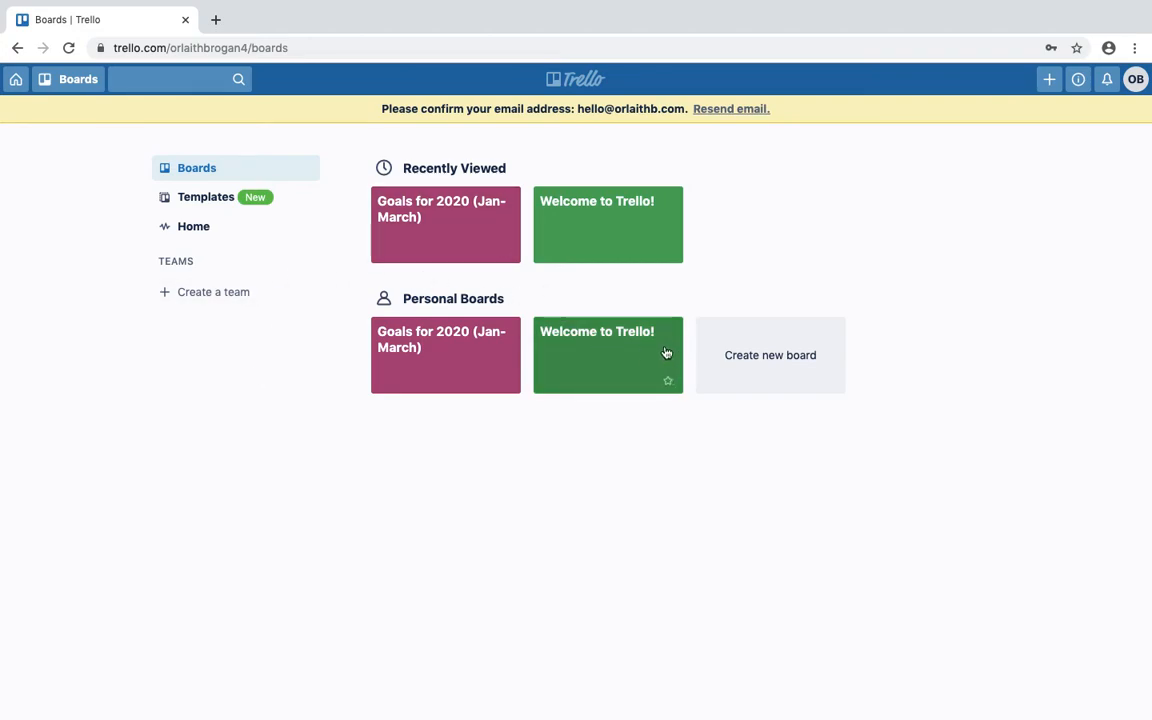
{"action": "left_click", "coordinate": [747, 366]}
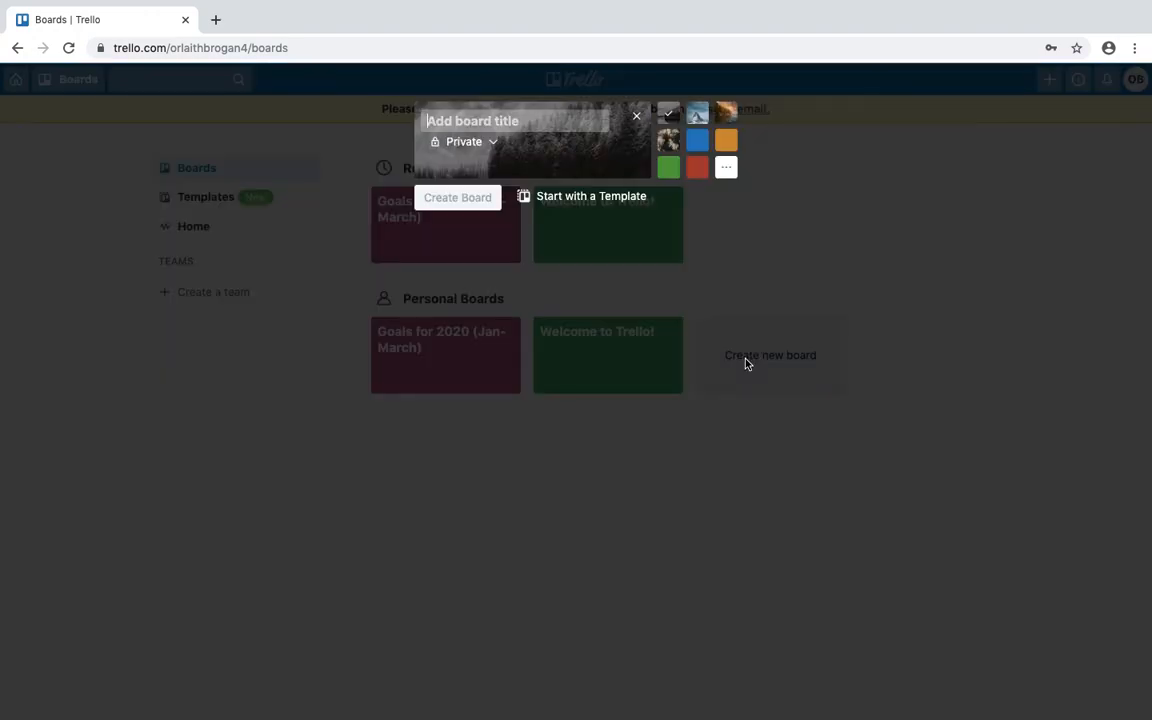
{"action": "type", "text": "M"}
{"action": "key", "text": "BackSpace"}
{"action": "type", "text": "Finances Boa"}
{"action": "key", "text": "Return"}
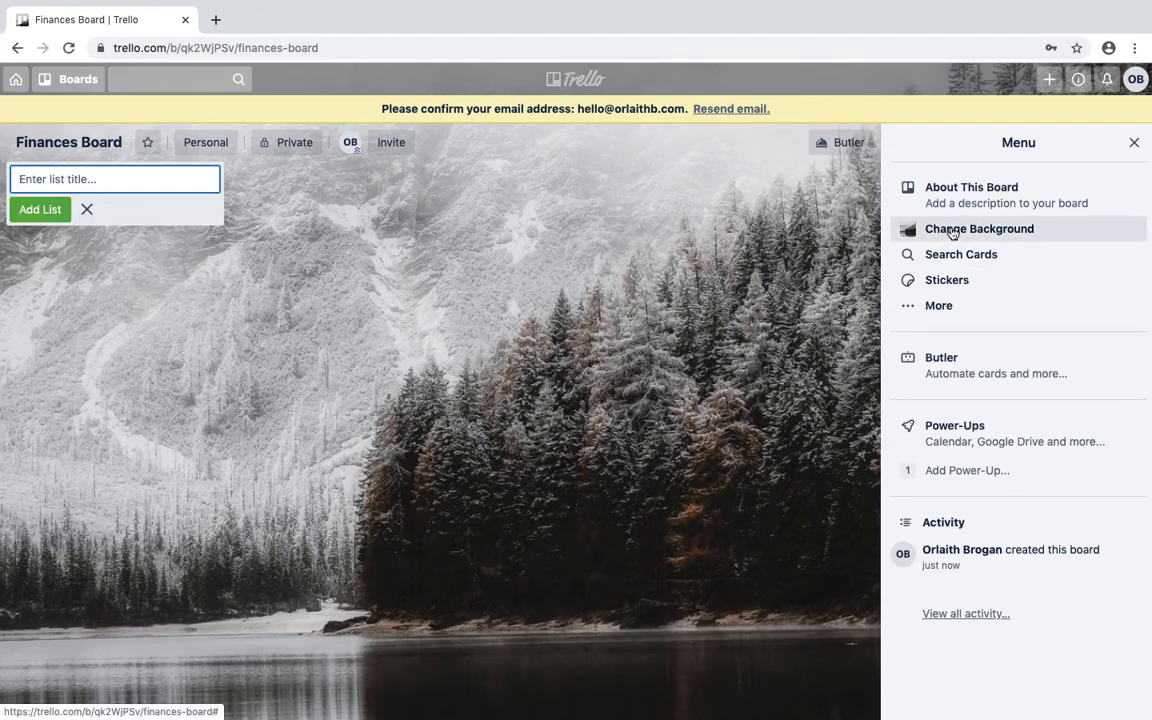
Set the Finances Board background to the Unsplash 'money' photo of a hand holding dollar bills.
{"action": "left_click", "coordinate": [935, 229]}
{"action": "left_click", "coordinate": [954, 226]}
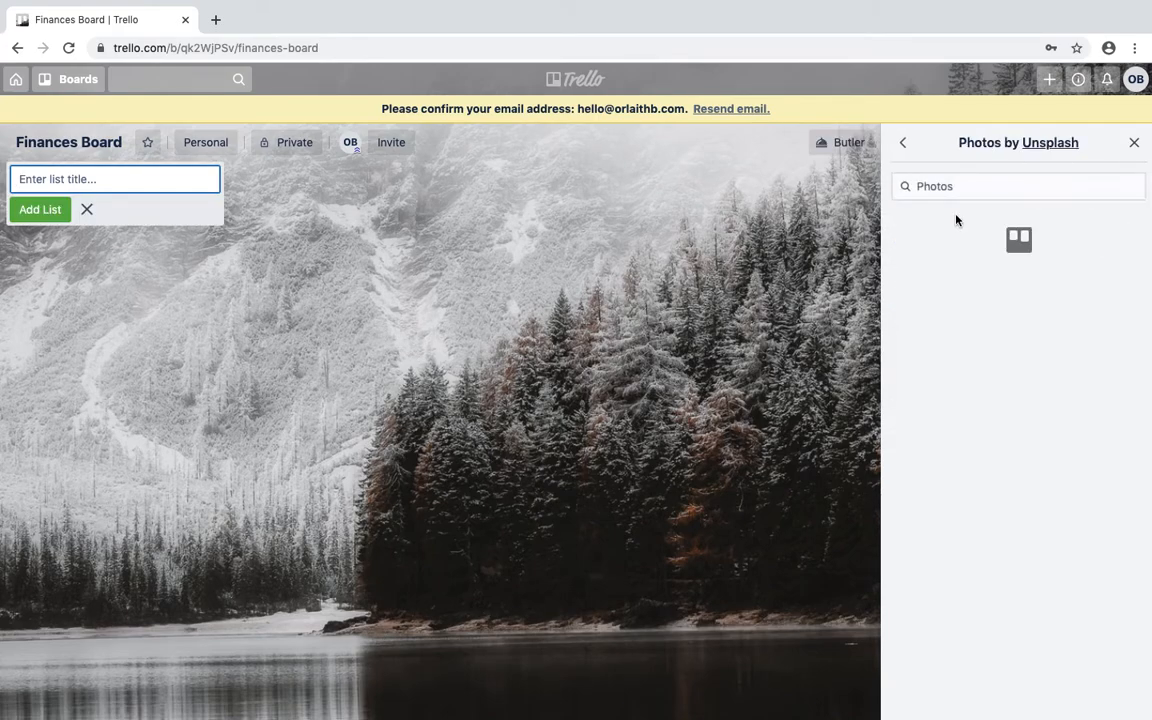
{"action": "left_click", "coordinate": [940, 189]}
{"action": "type", "text": "money"}
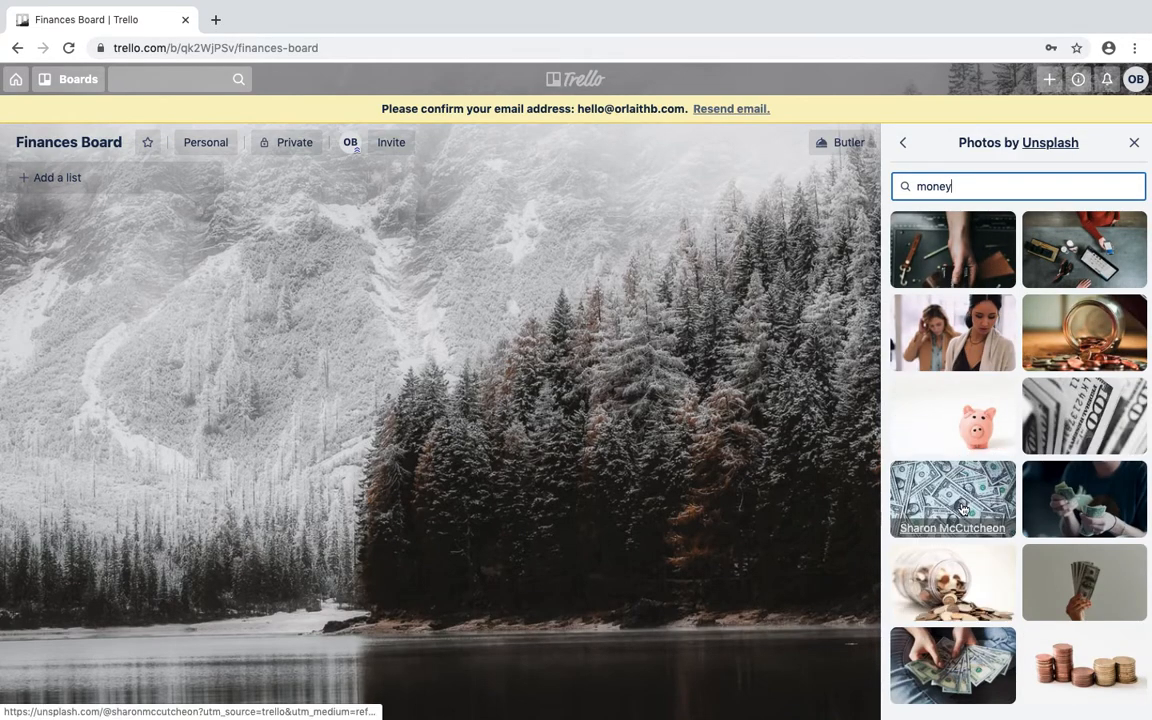
{"action": "left_click", "coordinate": [1074, 609]}
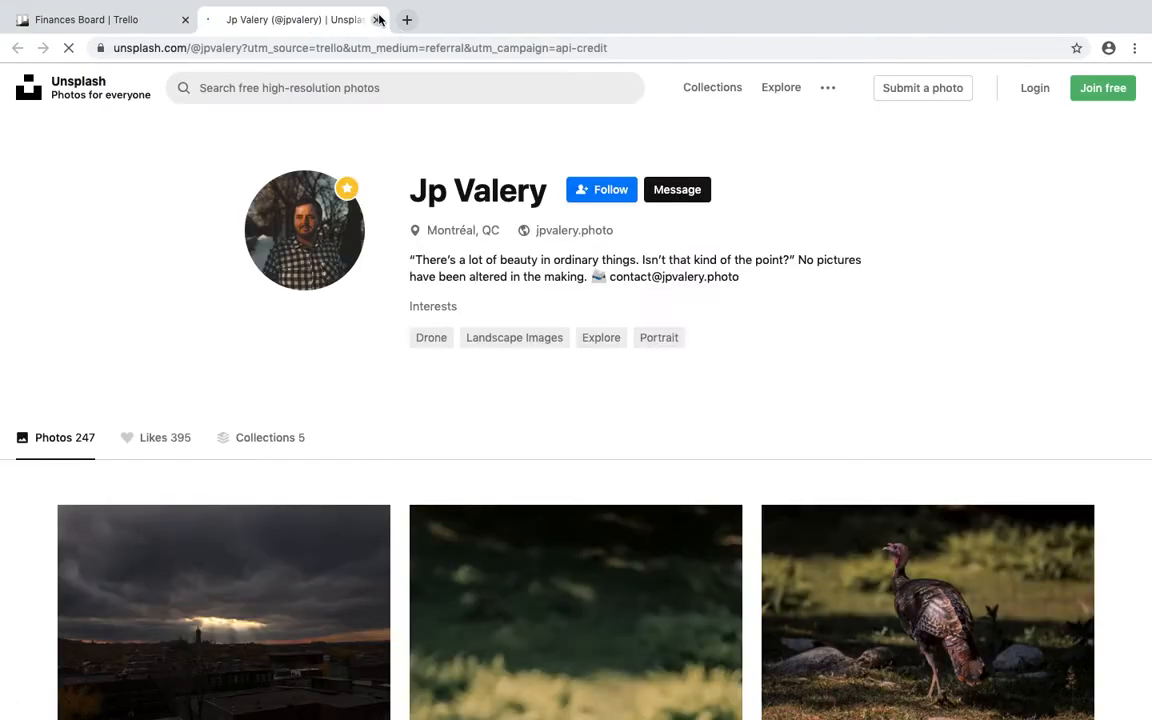
{"action": "left_click", "coordinate": [376, 19]}
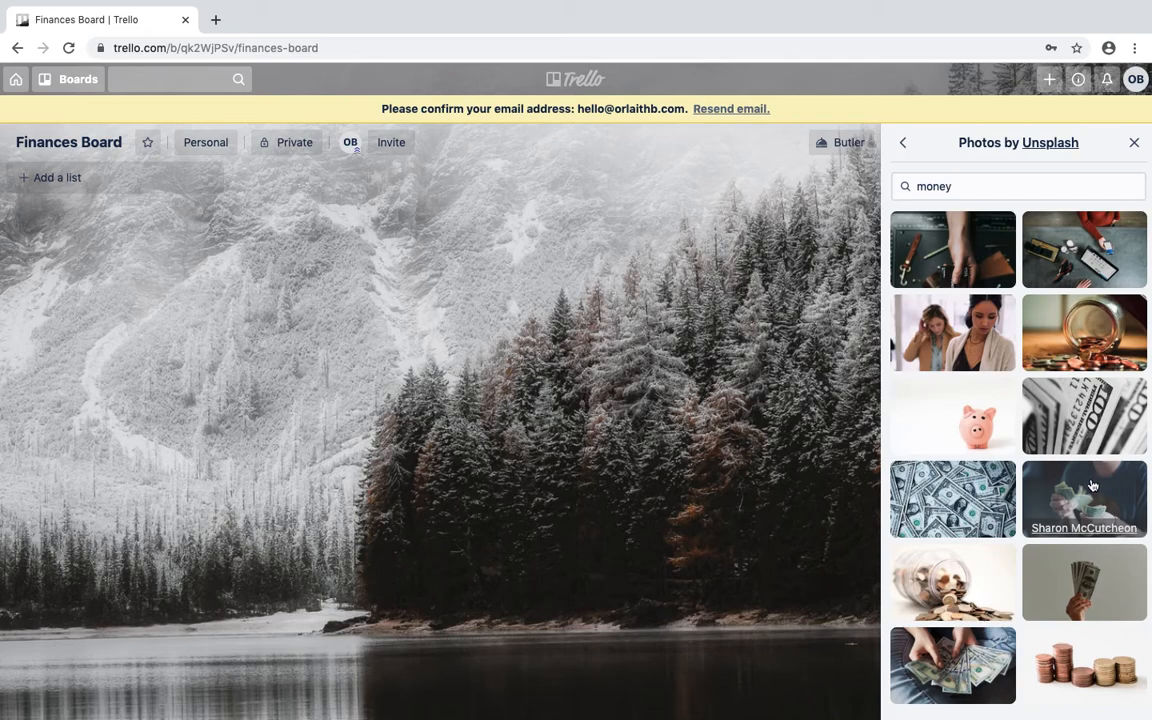
{"action": "left_click", "coordinate": [1098, 569]}
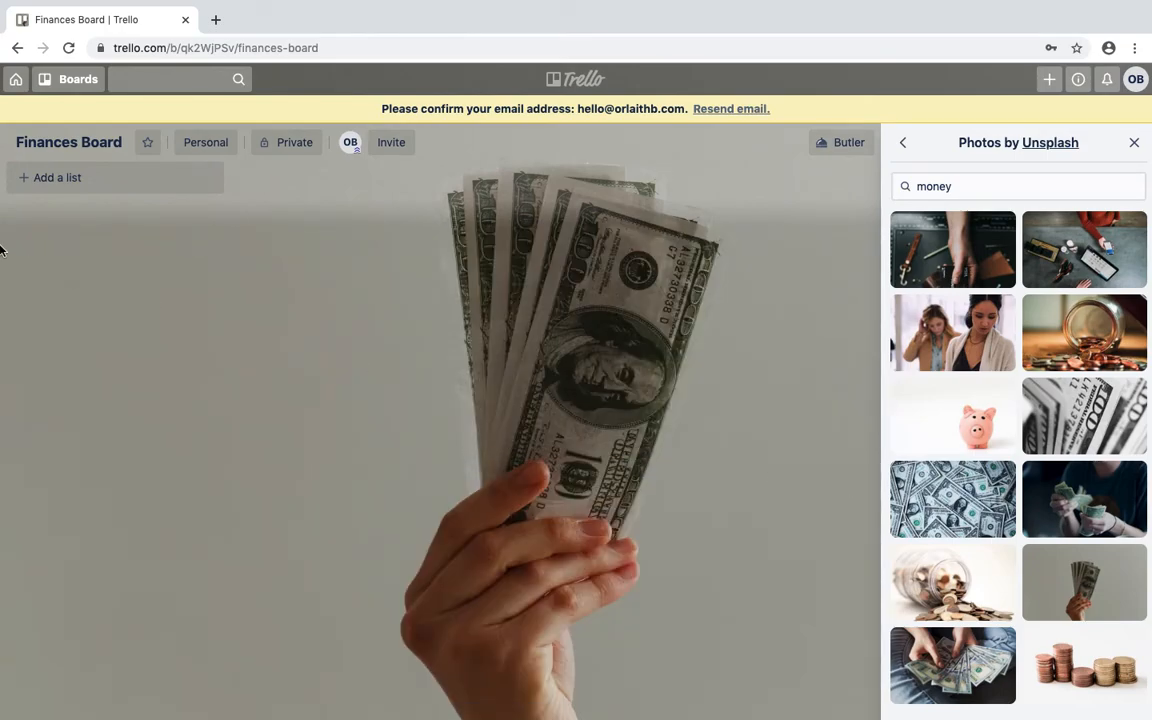
Add four lists to the Finances Board: January, Due, Reminder and Paid.
{"action": "left_click", "coordinate": [69, 178]}
{"action": "type", "text": "January"}
{"action": "key", "text": "Return"}
{"action": "type", "text": "D"}
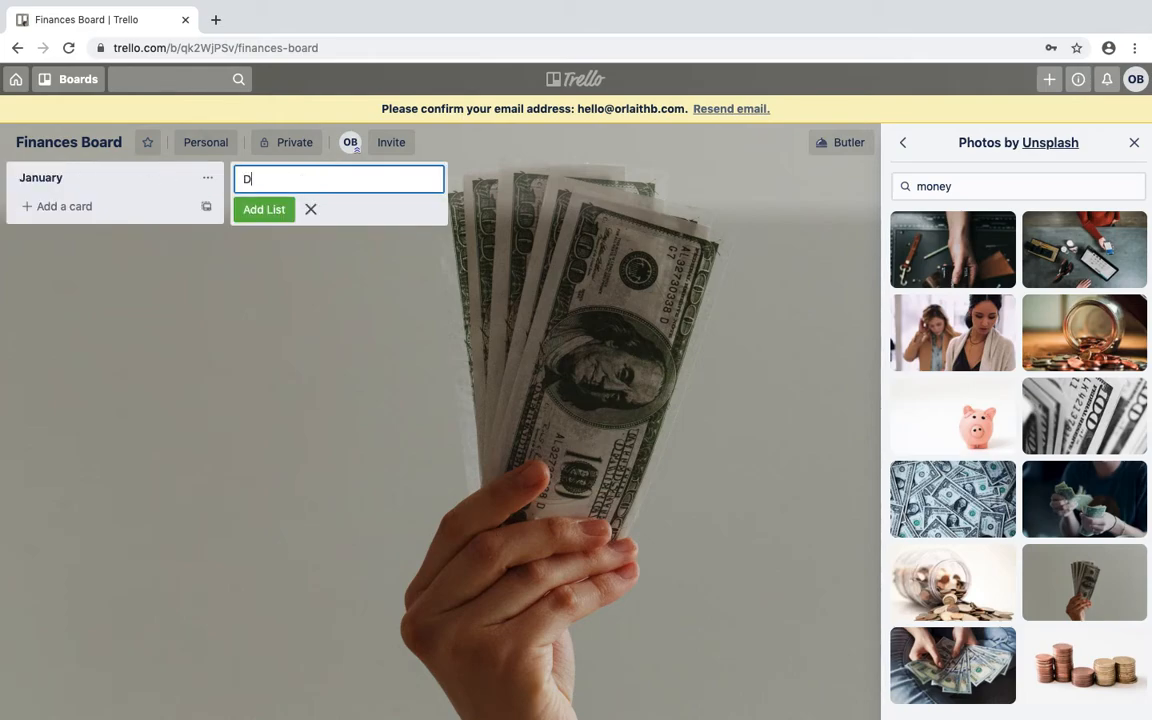
{"action": "type", "text": "ure"}
{"action": "key", "text": "BackSpace"}
{"action": "key", "text": "BackSpace"}
{"action": "type", "text": "e"}
{"action": "key", "text": "Return"}
{"action": "type", "text": "Re"}
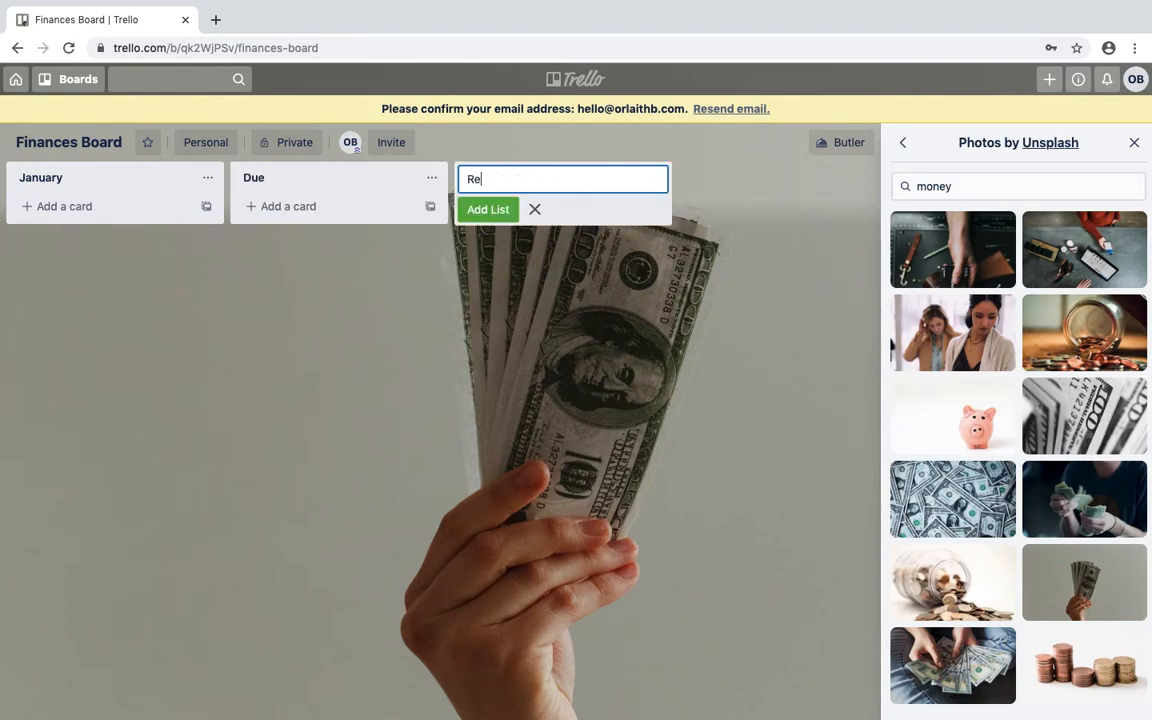
{"action": "type", "text": "minder"}
{"action": "key", "text": "Return"}
{"action": "type", "text": "Paid"}
{"action": "key", "text": "Return"}
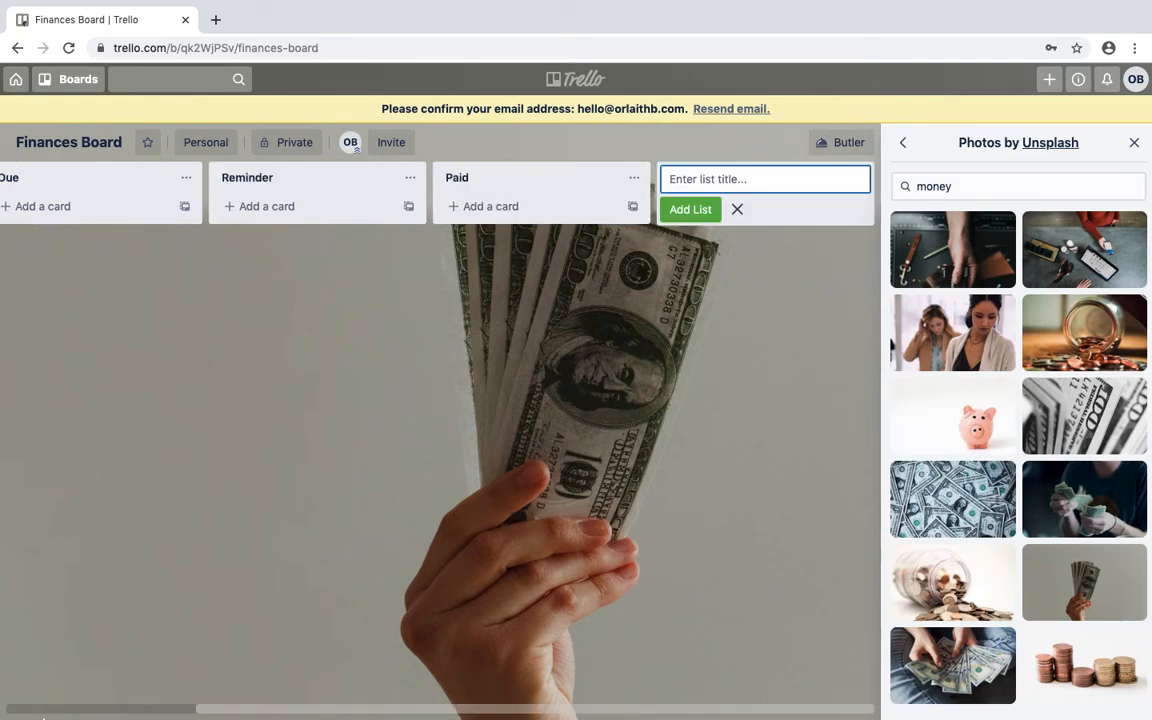
{"action": "left_click_drag", "start_coordinate": [267, 707], "coordinate": [95, 700]}
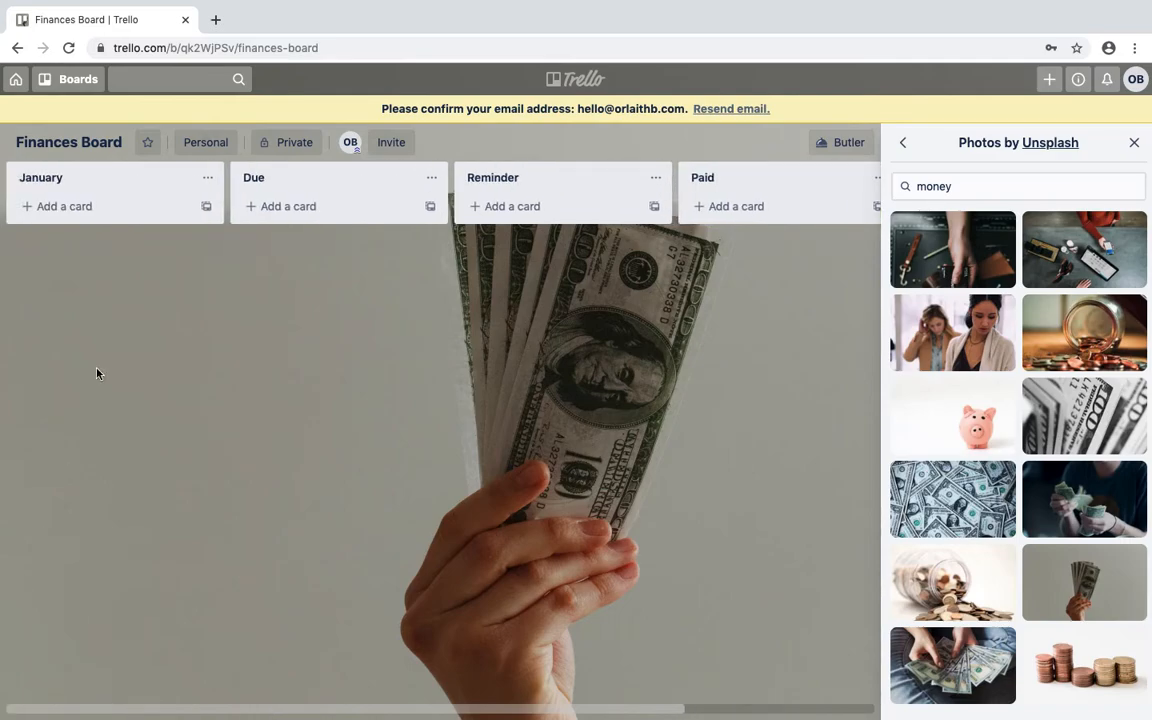
Add January payment cards for £5,000 (01st), £2,500 (02nd) and £10,000, then open the £5,000 card.
{"action": "left_click", "coordinate": [67, 206]}
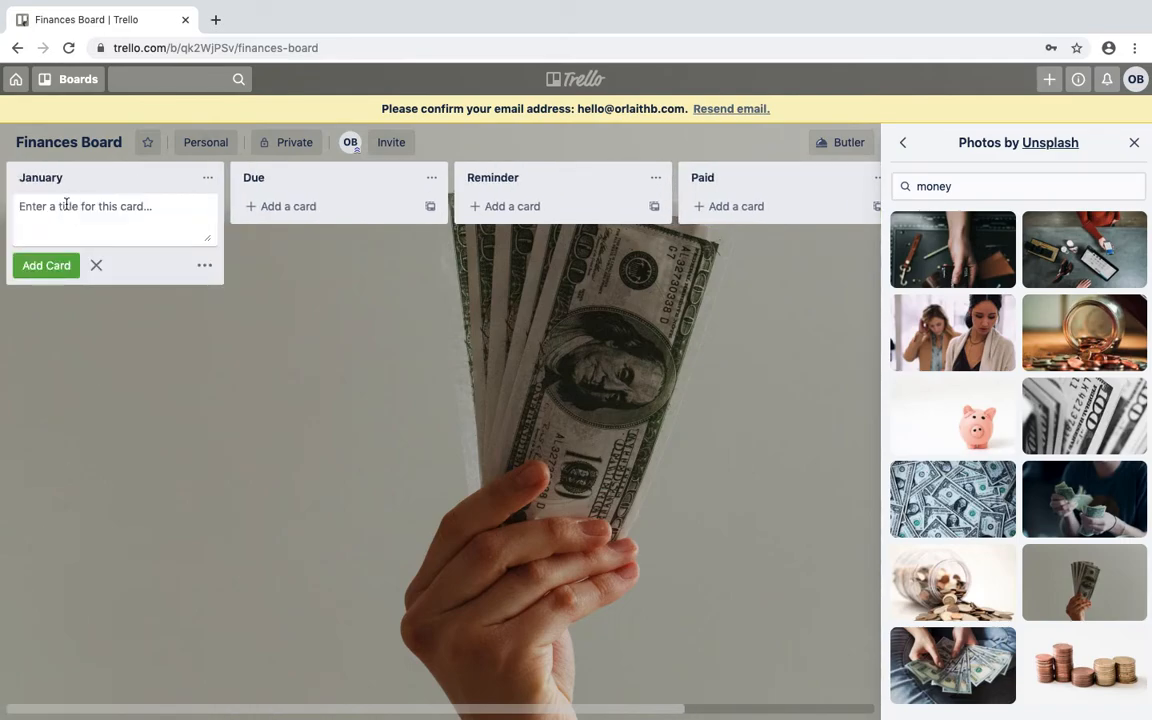
{"action": "type", "text": "Mary - £"}
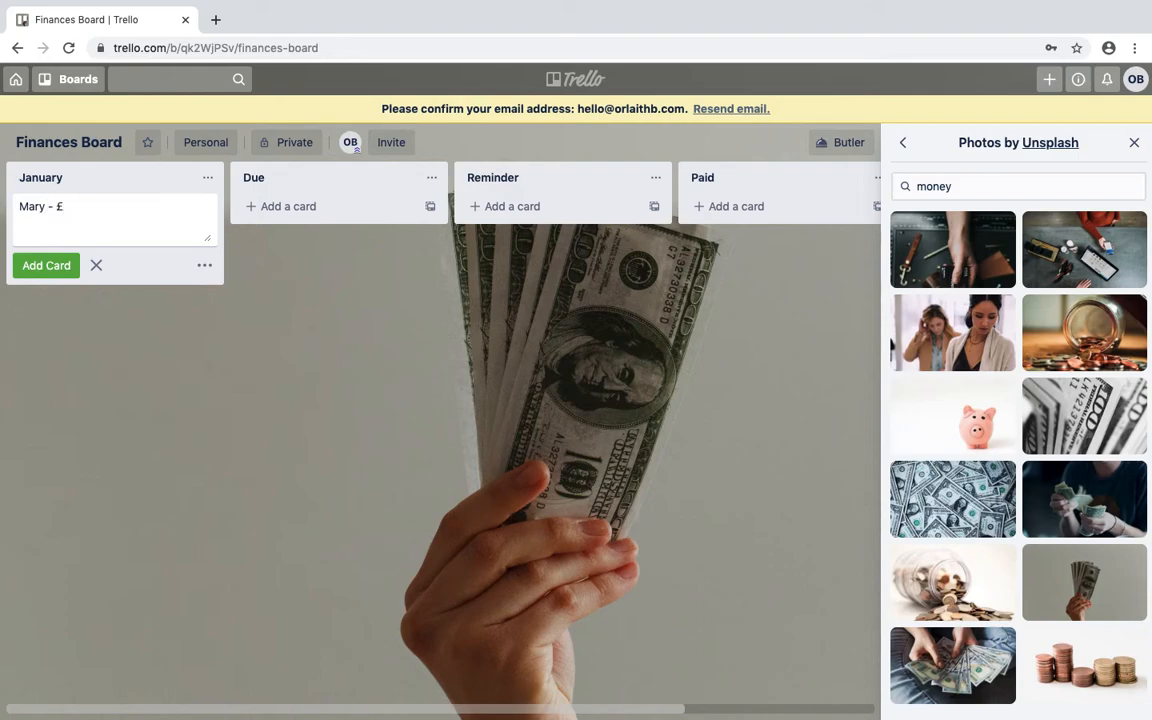
{"action": "type", "text": "5,000 on the 01st"}
{"action": "key", "text": "Return"}
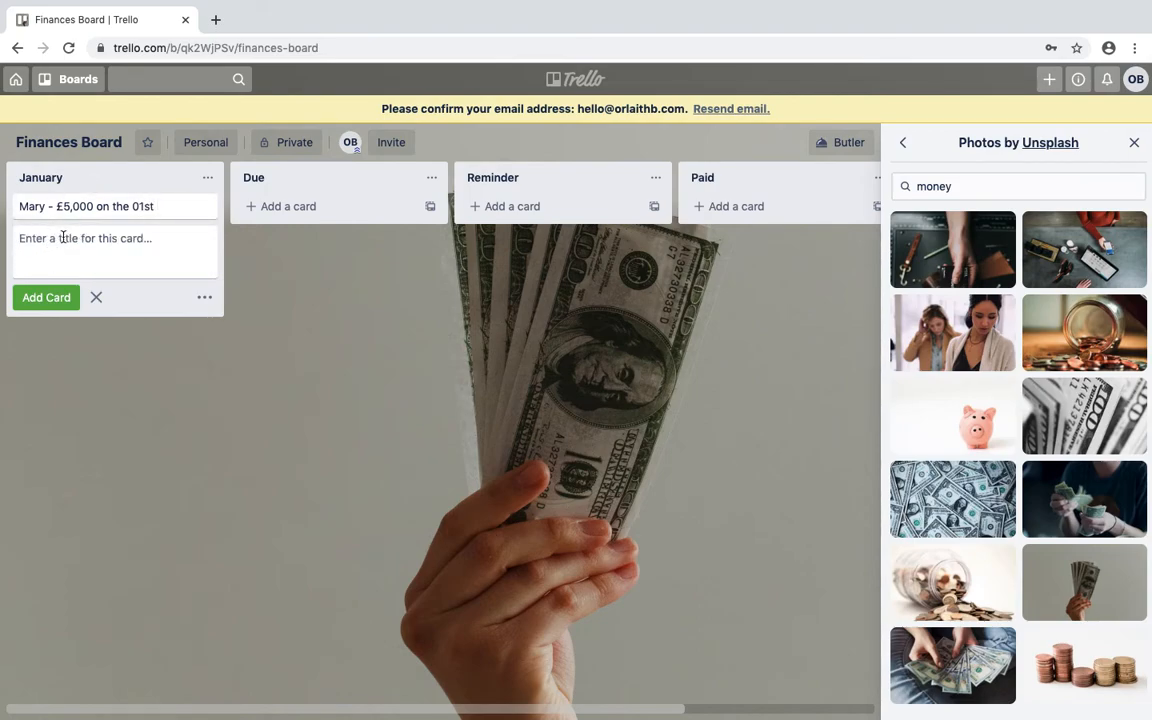
{"action": "type", "text": "John"}
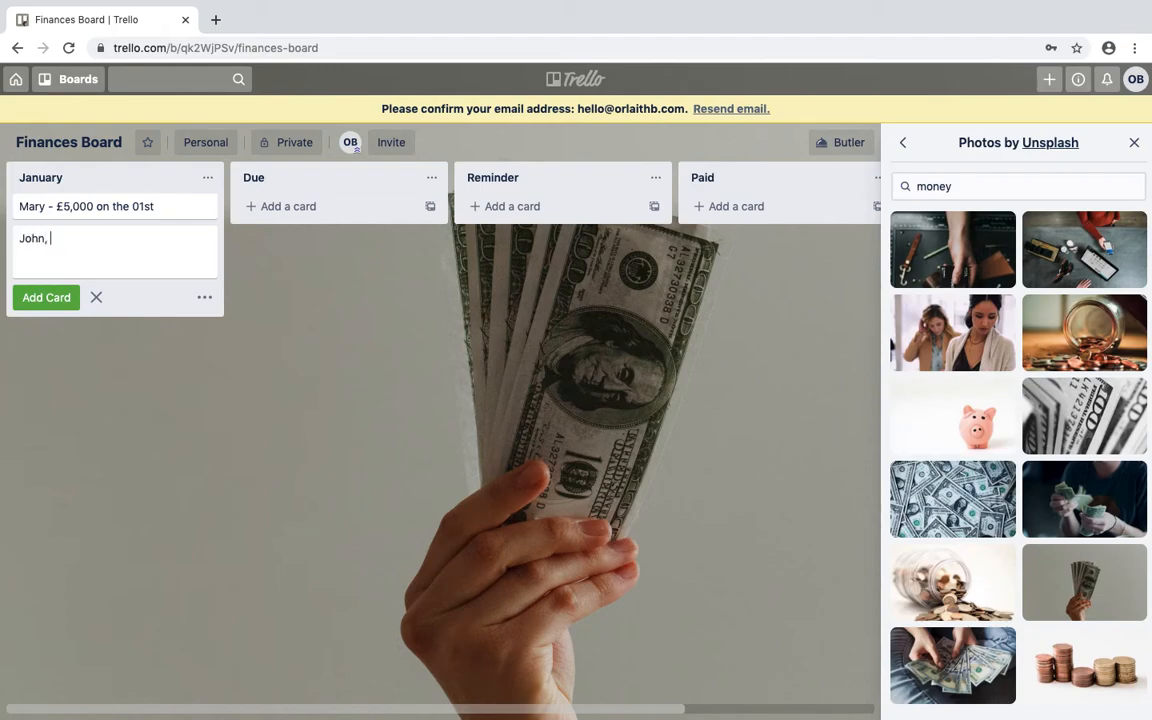
{"action": "type", "text": ", £2,500 on the 02nd"}
{"action": "key", "text": "Return"}
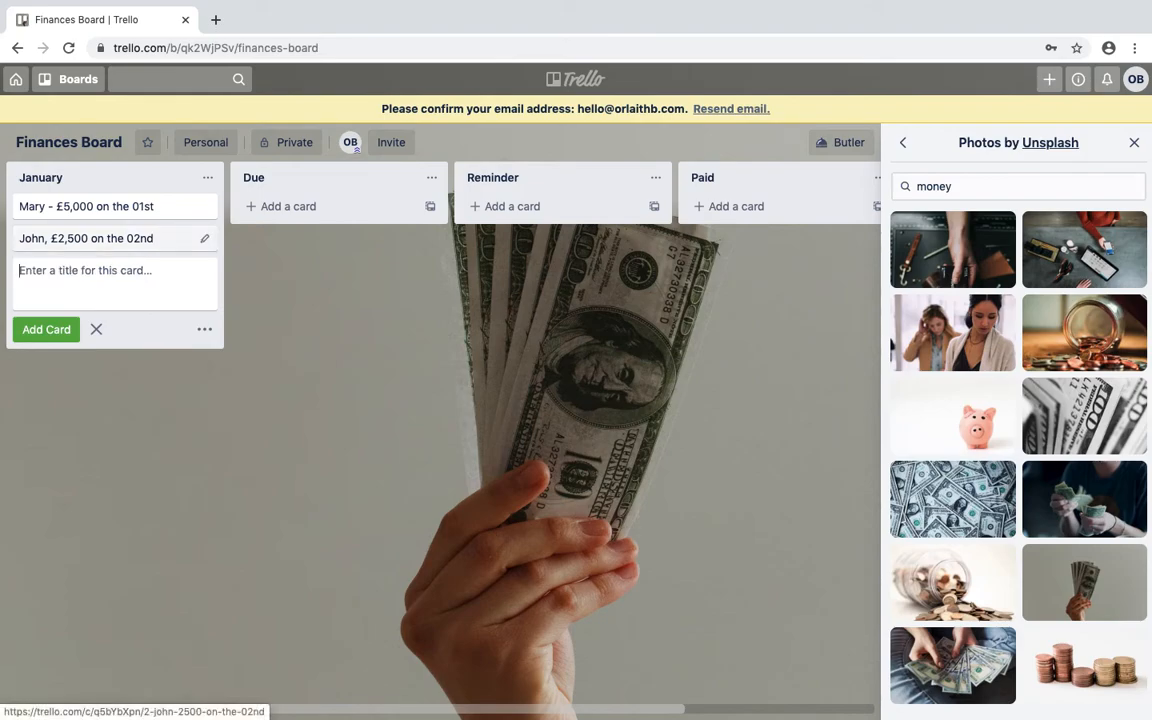
{"action": "type", "text": "Fio"}
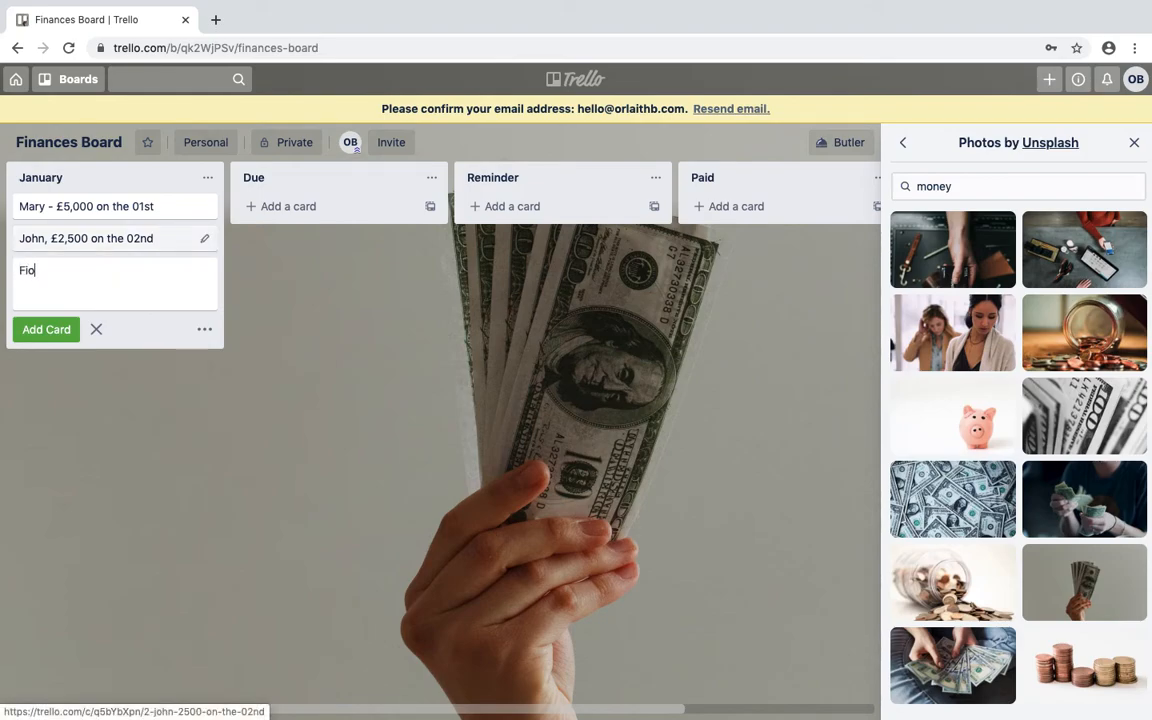
{"action": "type", "text": "na £10,000 on the 05th"}
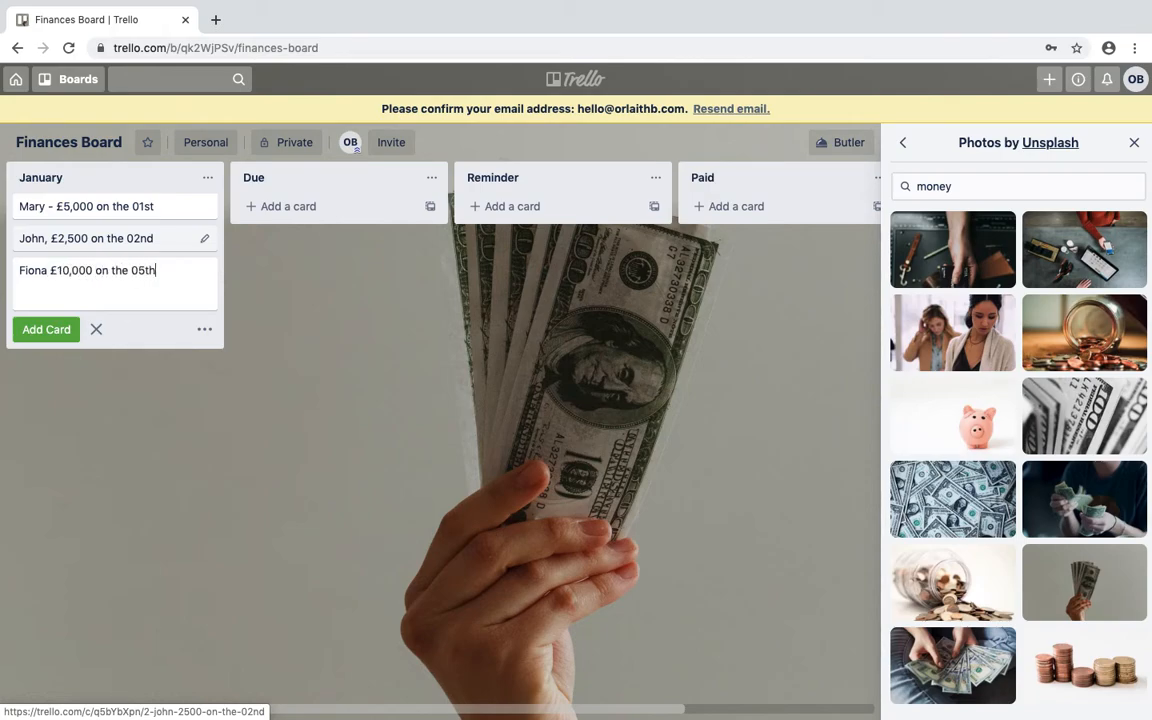
{"action": "key", "text": "Return"}
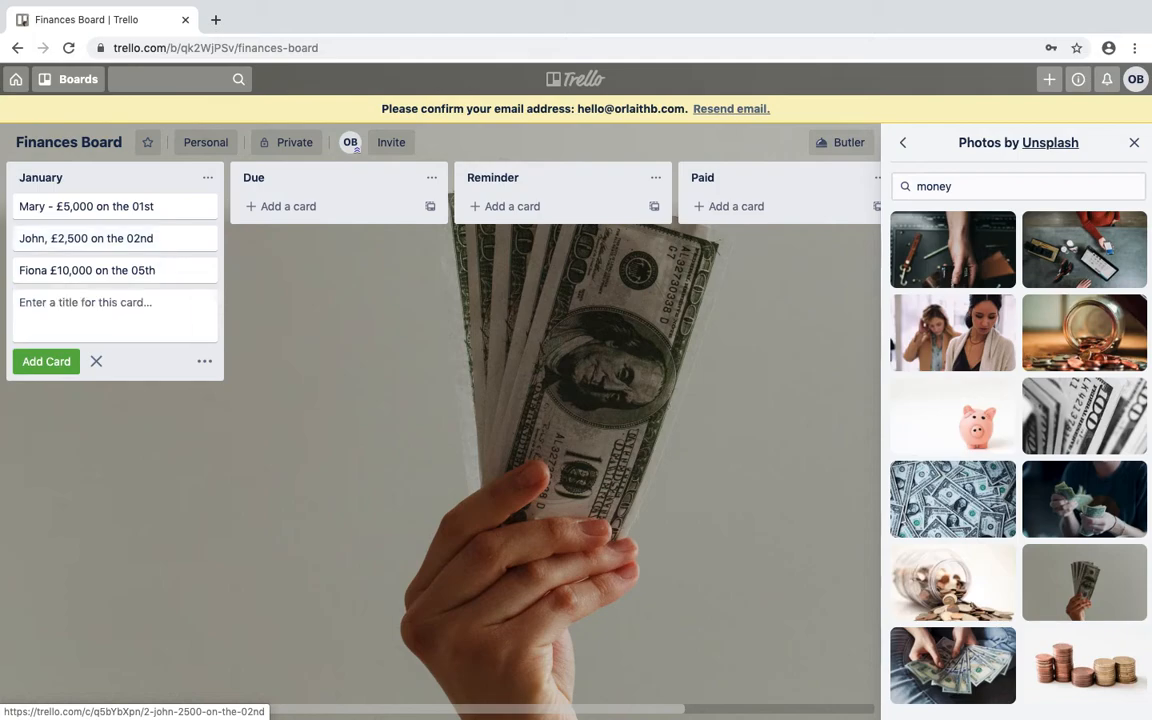
{"action": "left_click", "coordinate": [58, 207]}
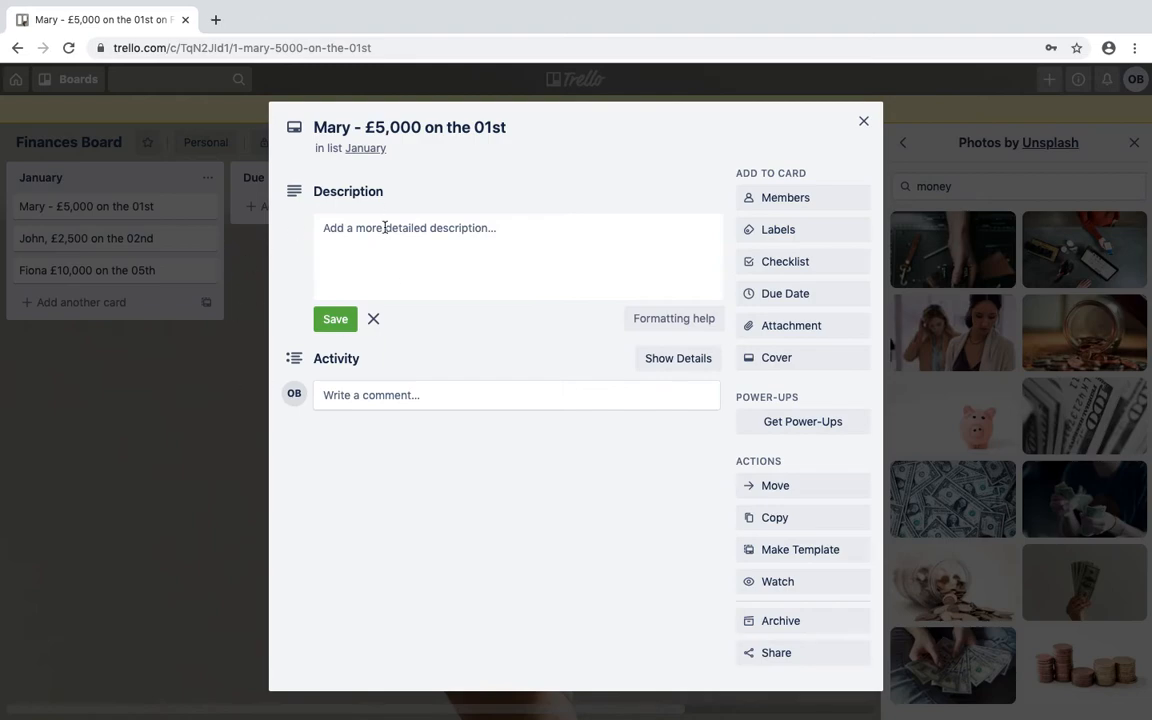
Tag the £5,000 card with the green label, renamed to Paid.
{"action": "left_click", "coordinate": [779, 232]}
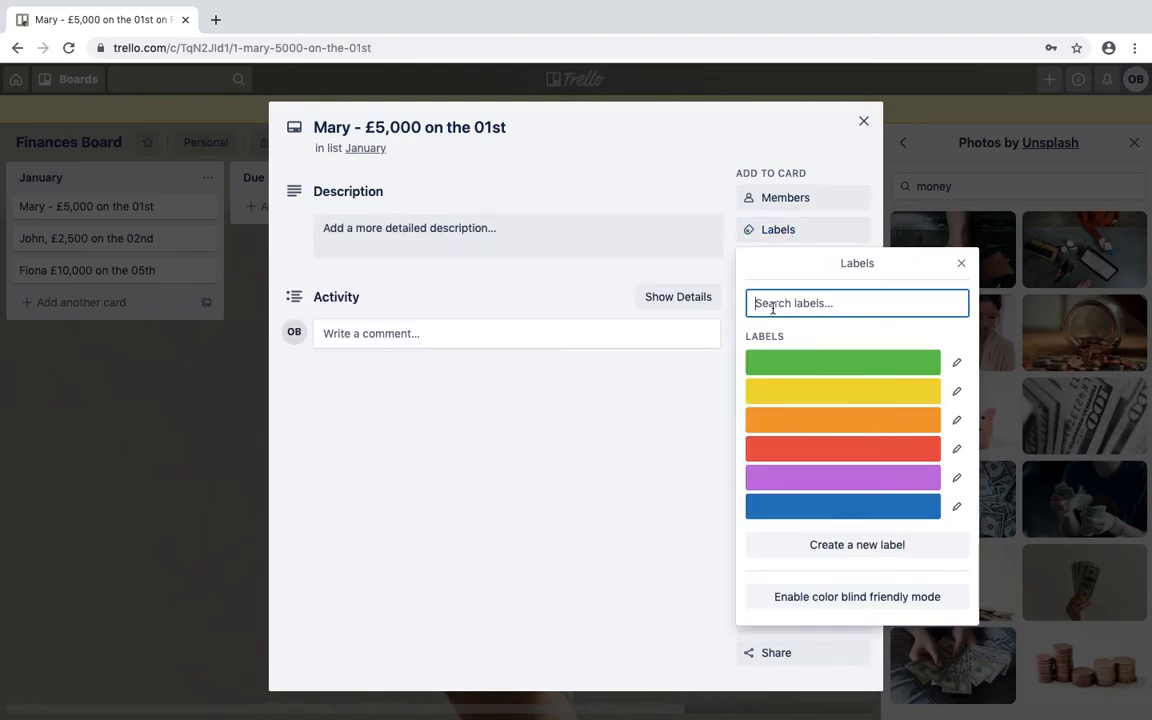
{"action": "left_click", "coordinate": [789, 364]}
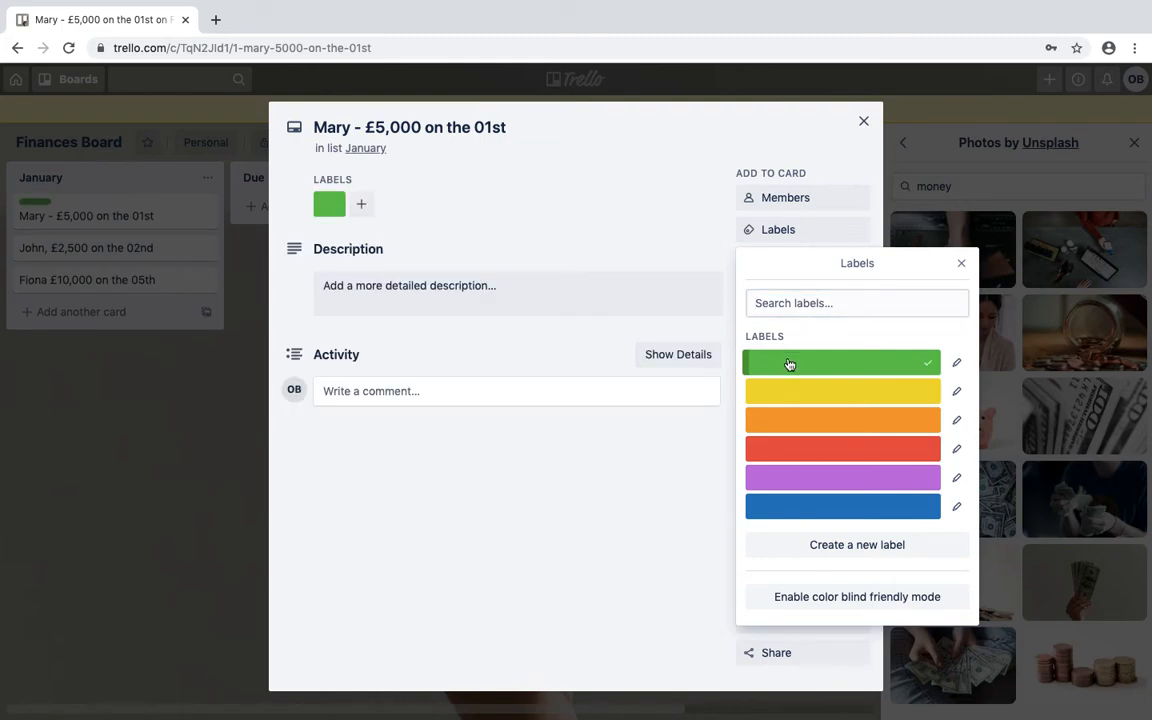
{"action": "left_click", "coordinate": [957, 365]}
{"action": "type", "text": "Invoice"}
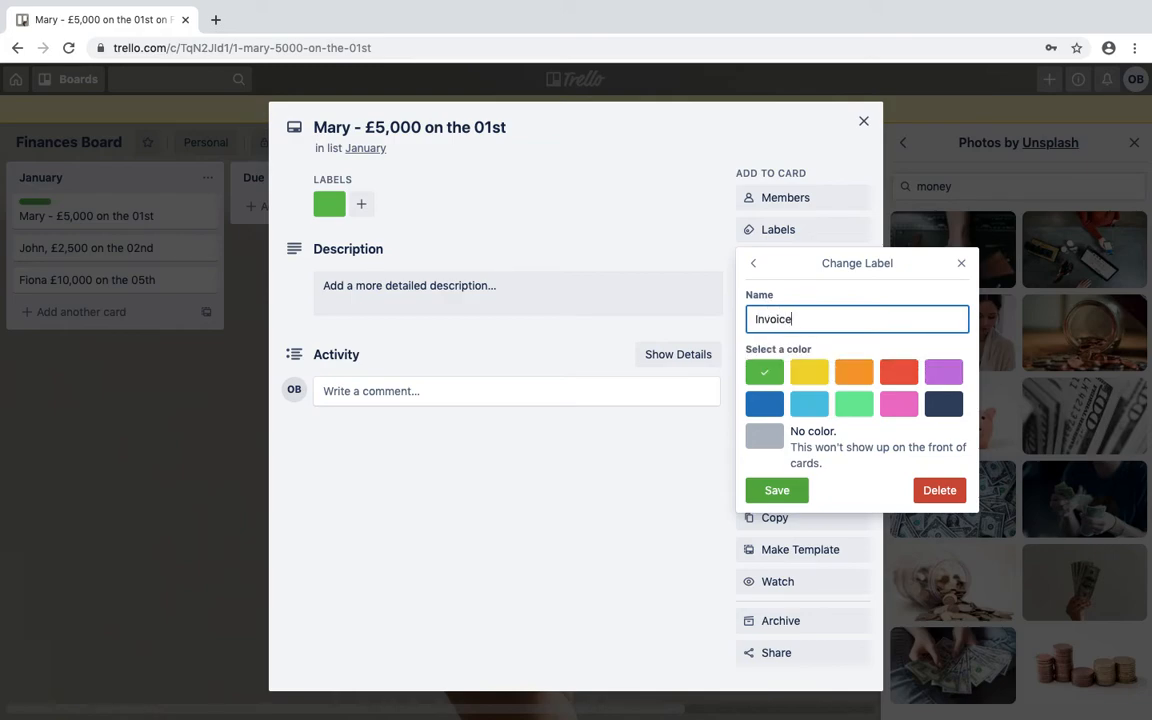
{"action": "key", "text": "BackSpace"}
{"action": "key", "text": "BackSpace"}
{"action": "key", "text": "BackSpace"}
{"action": "key", "text": "Return"}
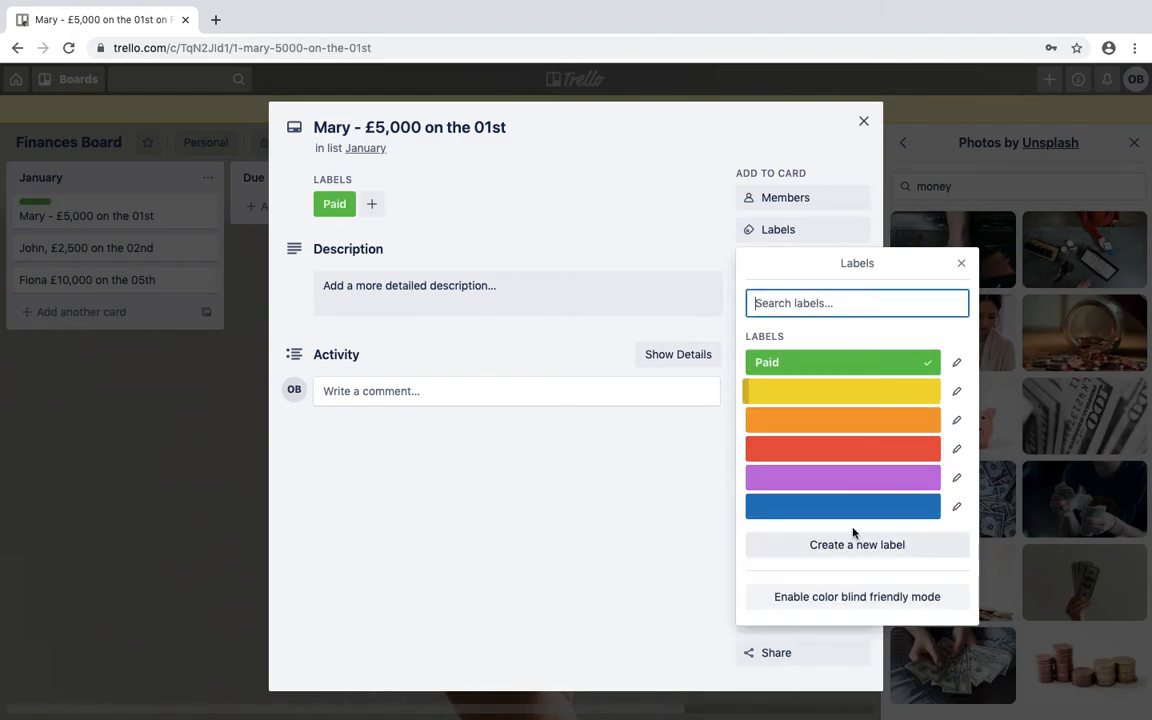
{"action": "left_click", "coordinate": [961, 263]}
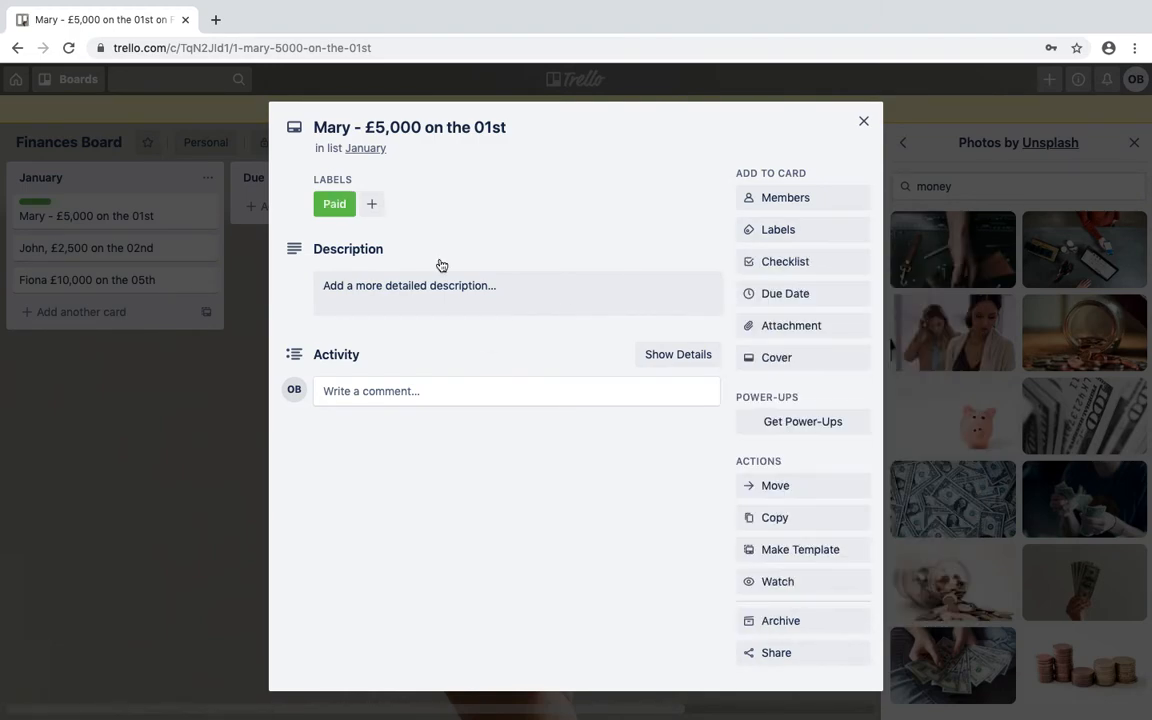
Give the card a 15 Jan 2020 due date and close it.
{"action": "left_click", "coordinate": [786, 296]}
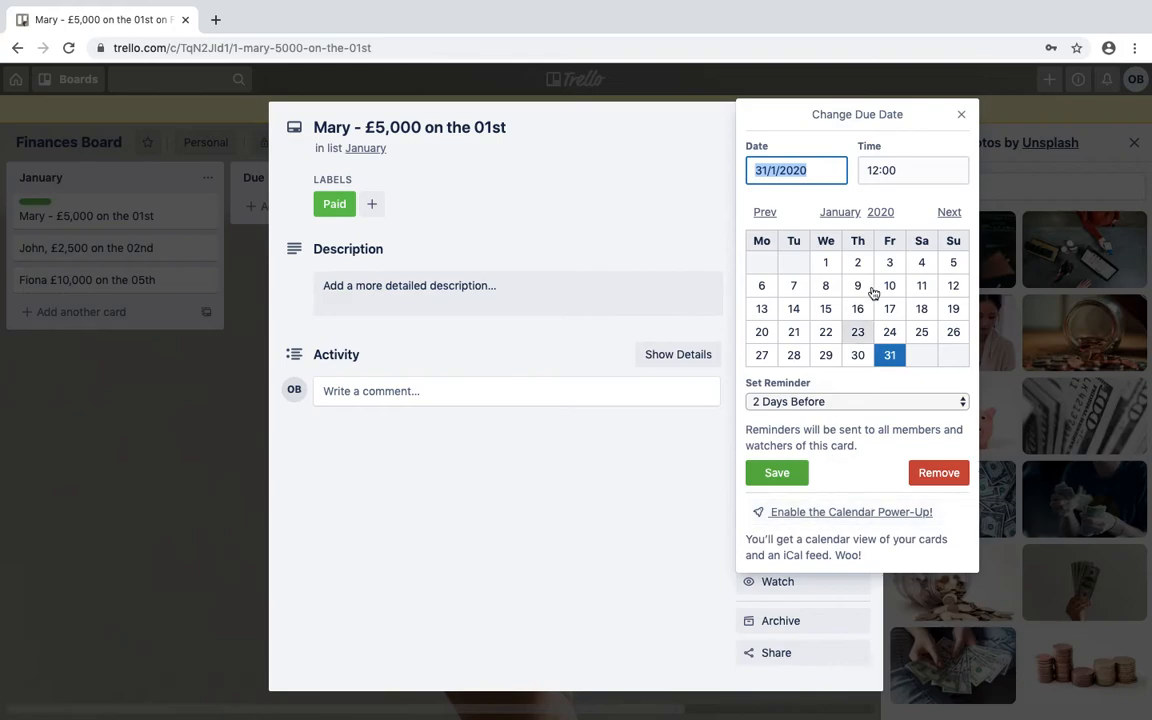
{"action": "left_click", "coordinate": [828, 311]}
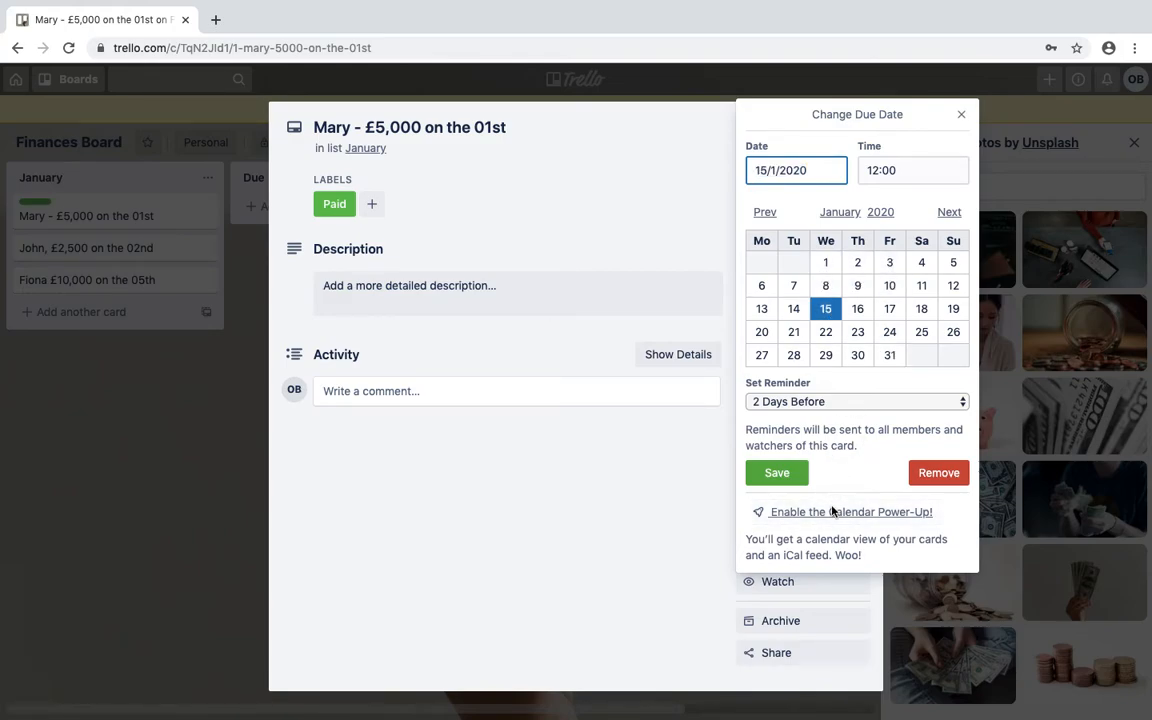
{"action": "left_click", "coordinate": [773, 471]}
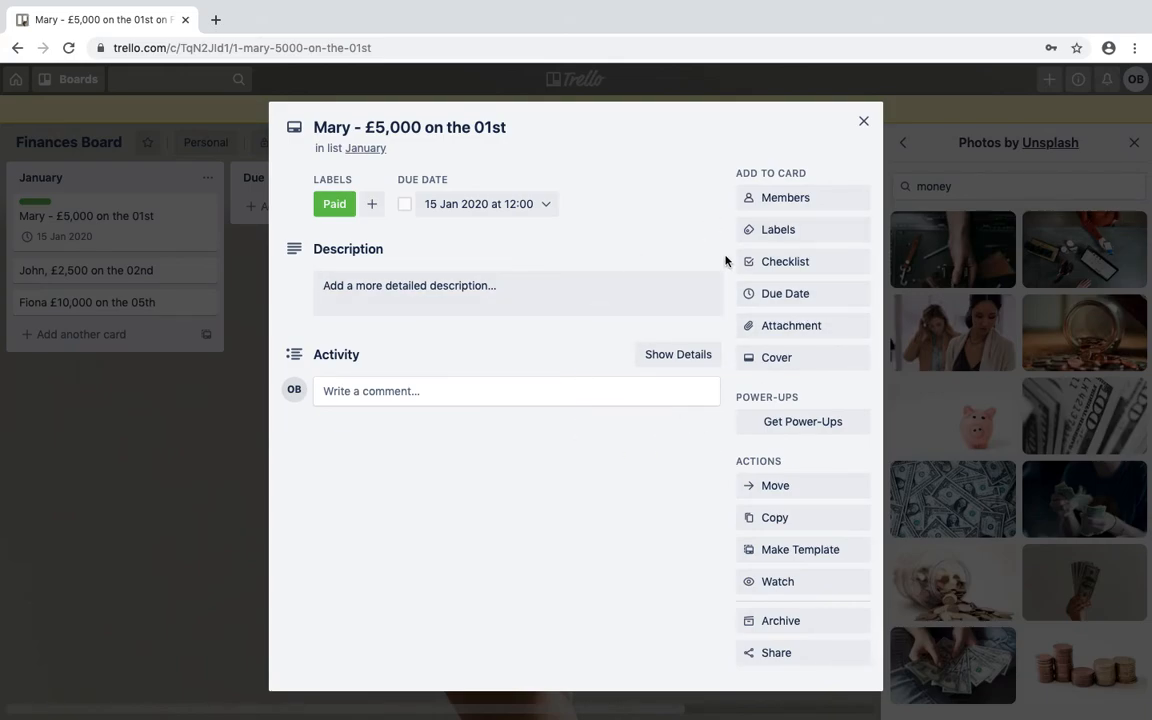
{"action": "left_click", "coordinate": [860, 121]}
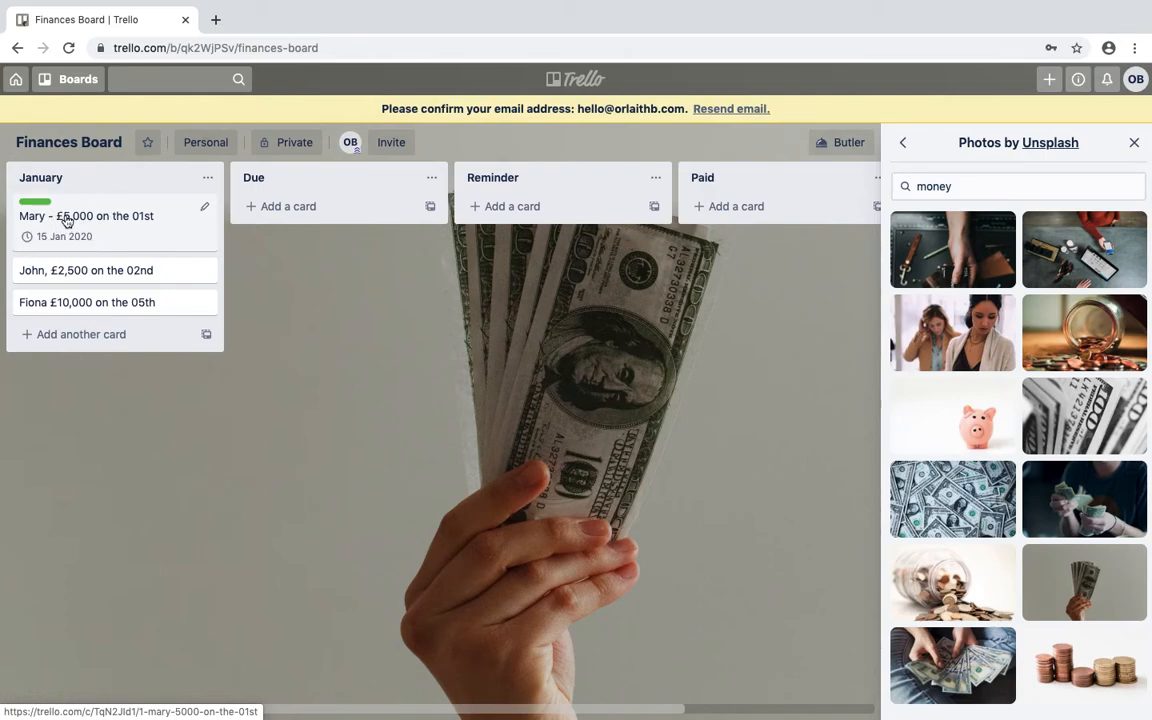
Move the £5,000 card to Due and replace its Paid label with a red Overdue label.
{"action": "left_click_drag", "start_coordinate": [67, 217], "coordinate": [297, 213]}
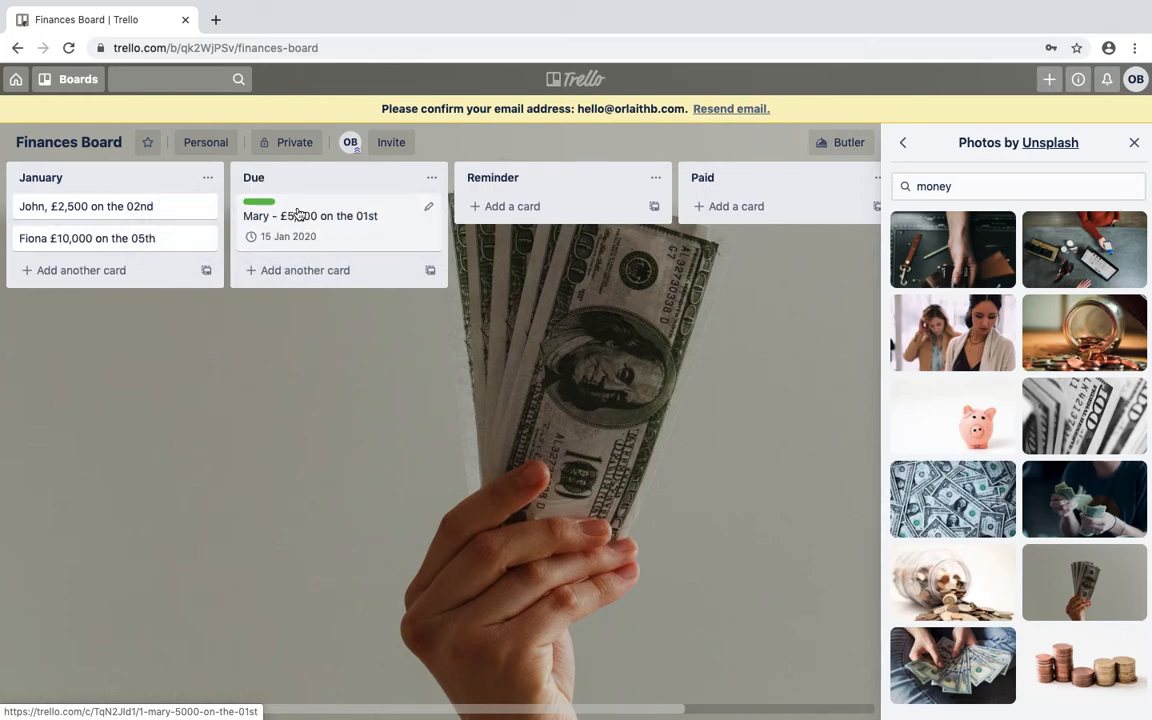
{"action": "left_click", "coordinate": [265, 204]}
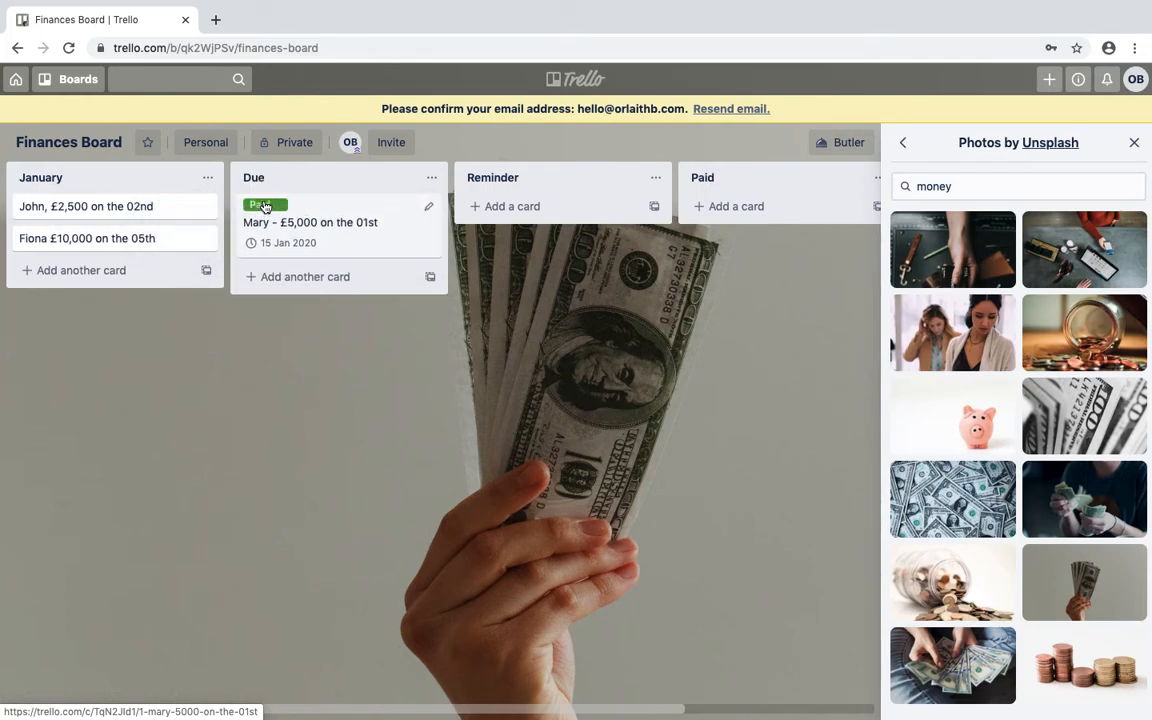
{"action": "left_click", "coordinate": [432, 208]}
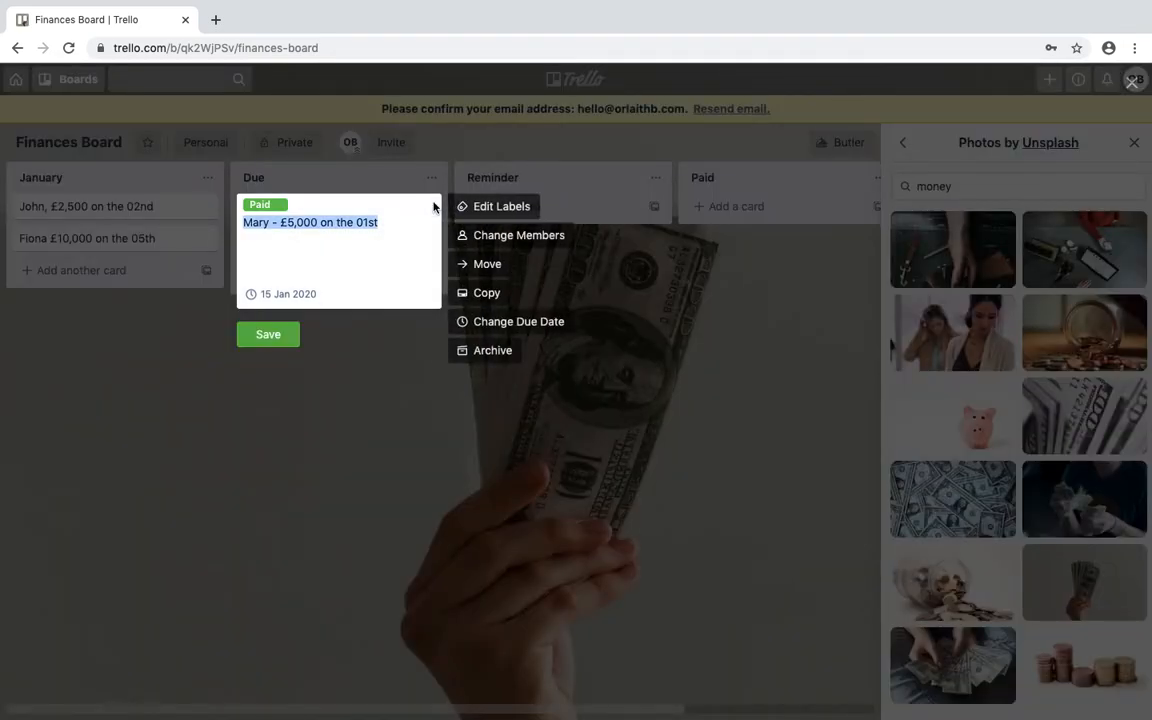
{"action": "left_click", "coordinate": [500, 207]}
{"action": "left_click", "coordinate": [513, 425]}
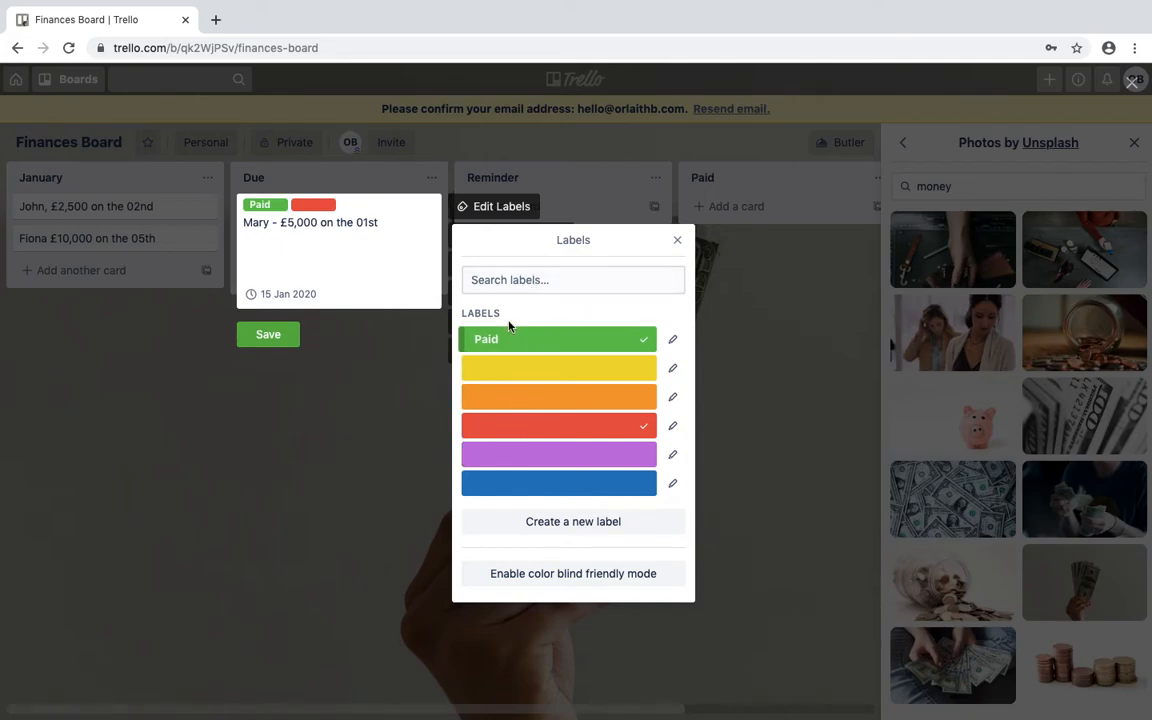
{"action": "left_click", "coordinate": [673, 425]}
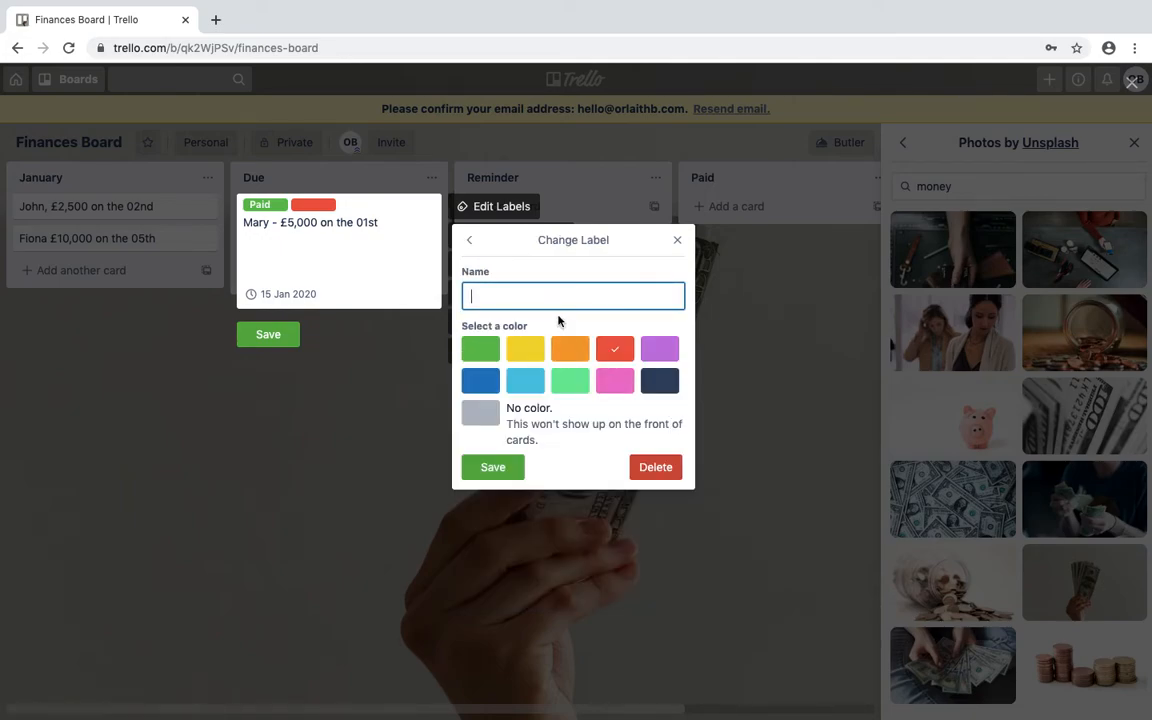
{"action": "type", "text": "Overdue"}
{"action": "key", "text": "Return"}
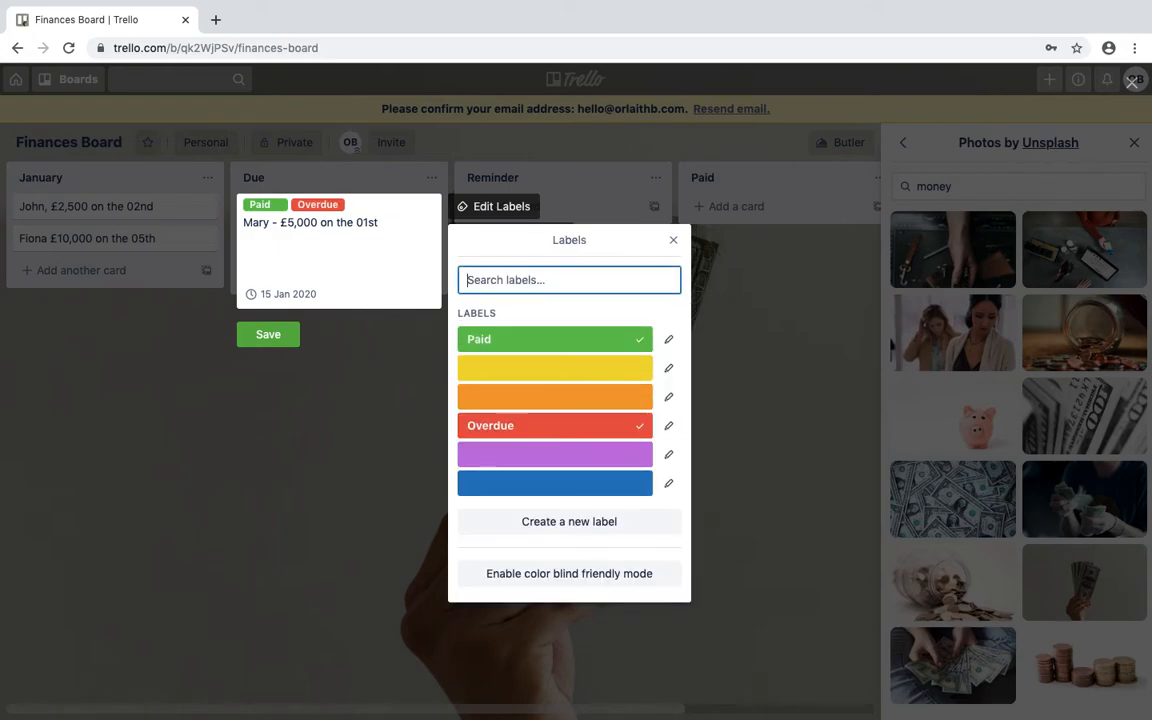
{"action": "left_click", "coordinate": [642, 342]}
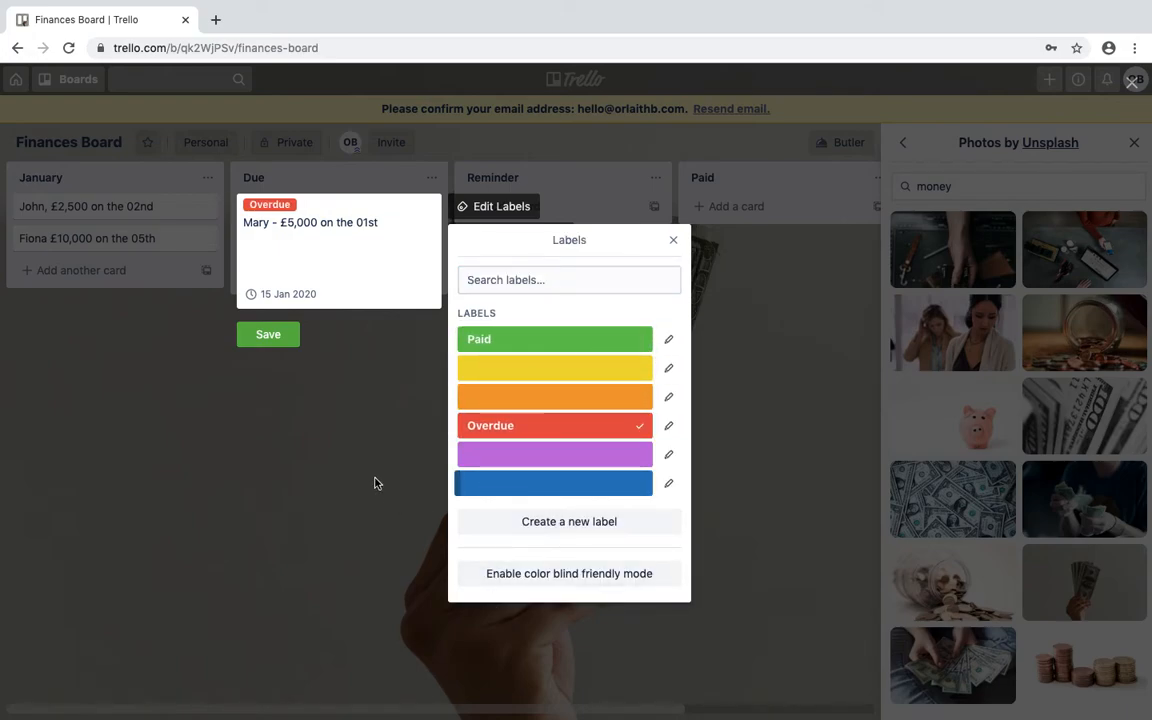
{"action": "left_click", "coordinate": [276, 340]}
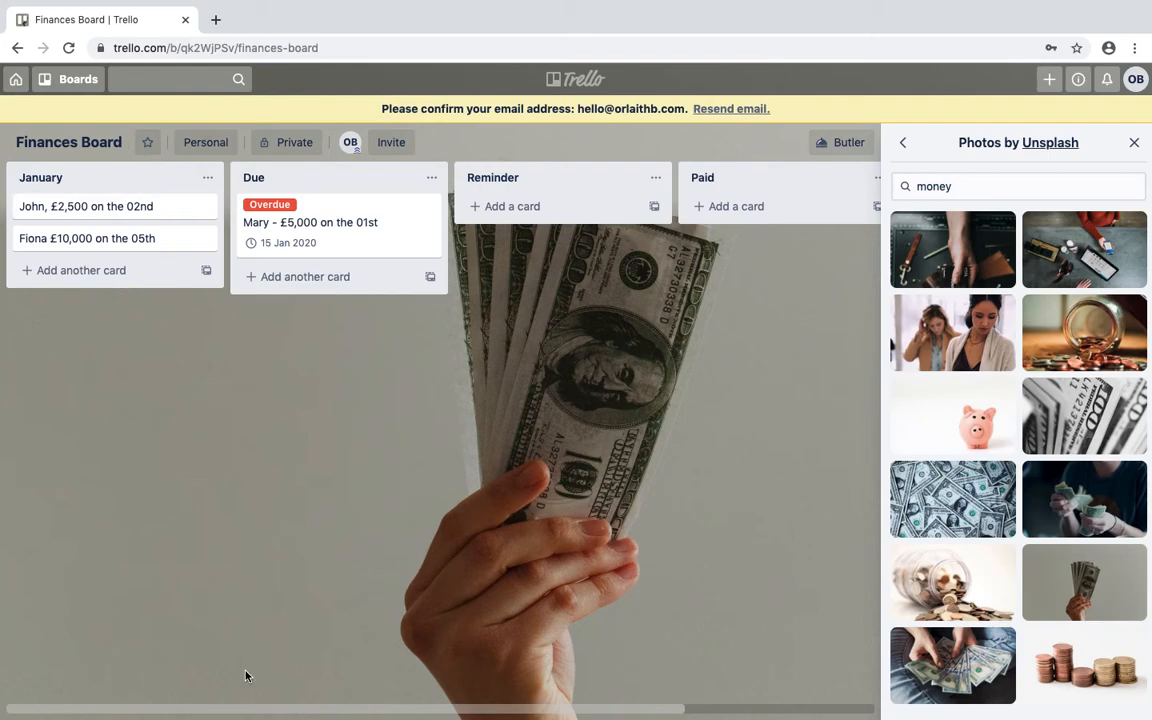
Add a February list and move it to the front, just before January.
{"action": "left_click_drag", "start_coordinate": [239, 710], "coordinate": [514, 707]}
{"action": "left_click", "coordinate": [747, 180]}
{"action": "type", "text": "February"}
{"action": "key", "text": "Return"}
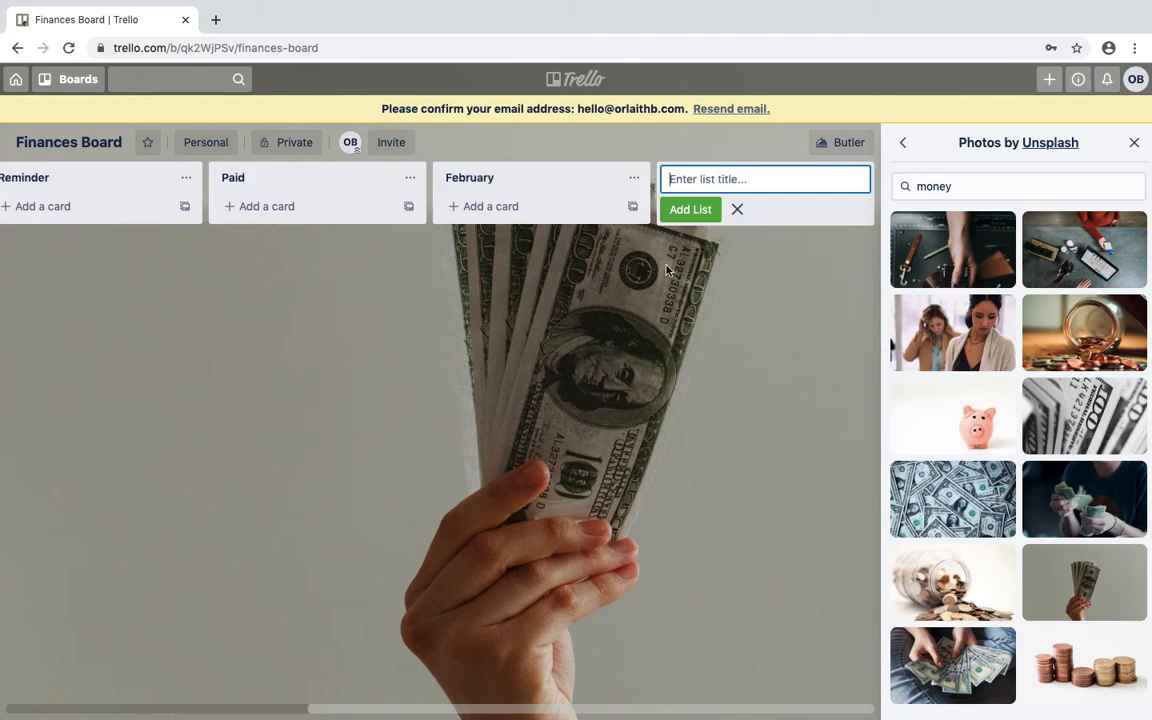
{"action": "left_click_drag", "start_coordinate": [540, 196], "coordinate": [300, 178]}
{"action": "left_click_drag", "start_coordinate": [180, 183], "coordinate": [380, 186]}
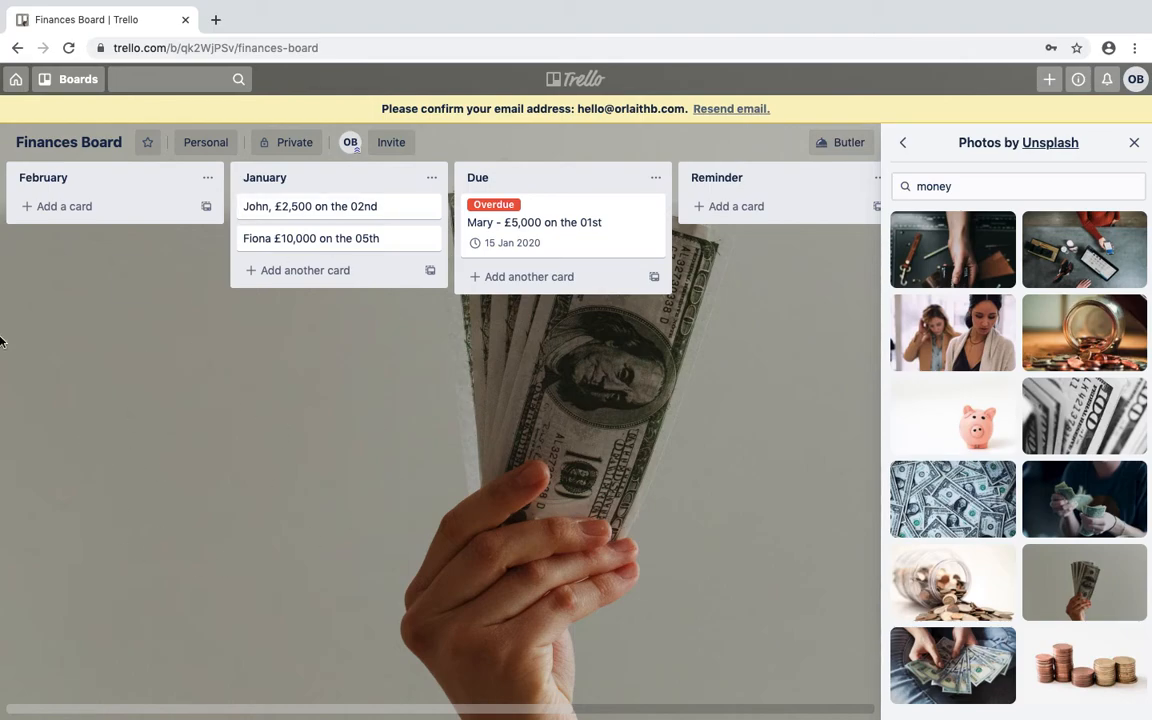
{"action": "mouse_move", "coordinate": [325, 5]}
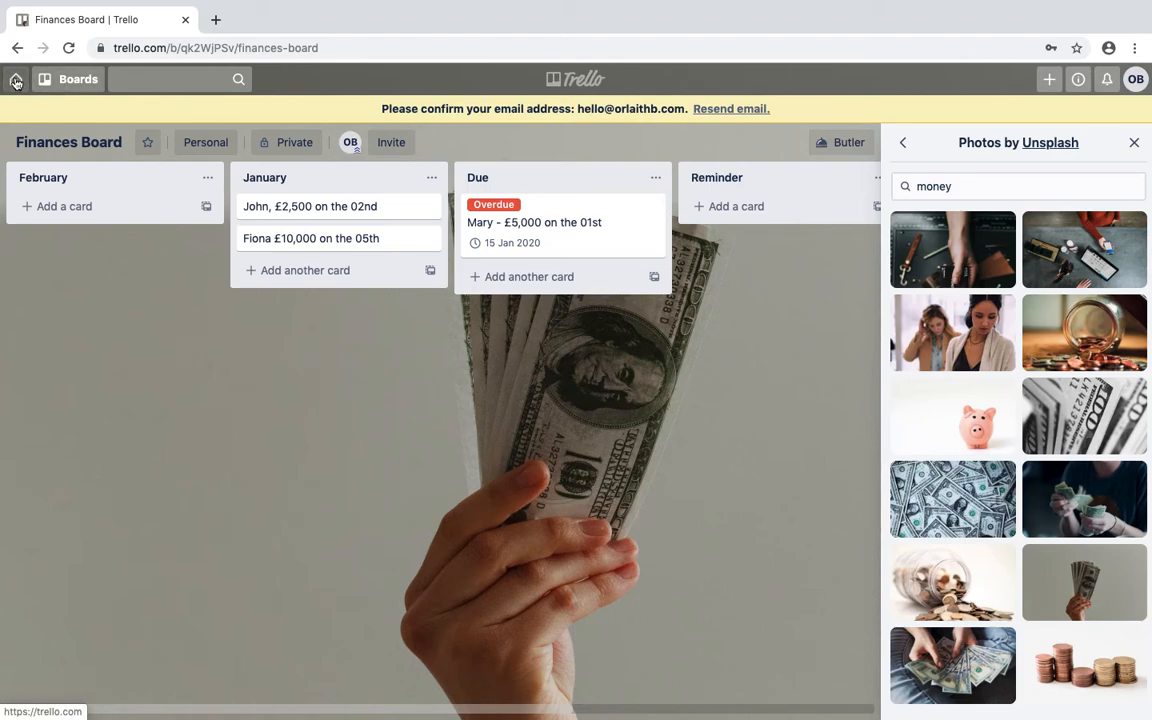
From the boards overview, create a new board titled 'Content Creation'.
{"action": "left_click", "coordinate": [16, 80]}
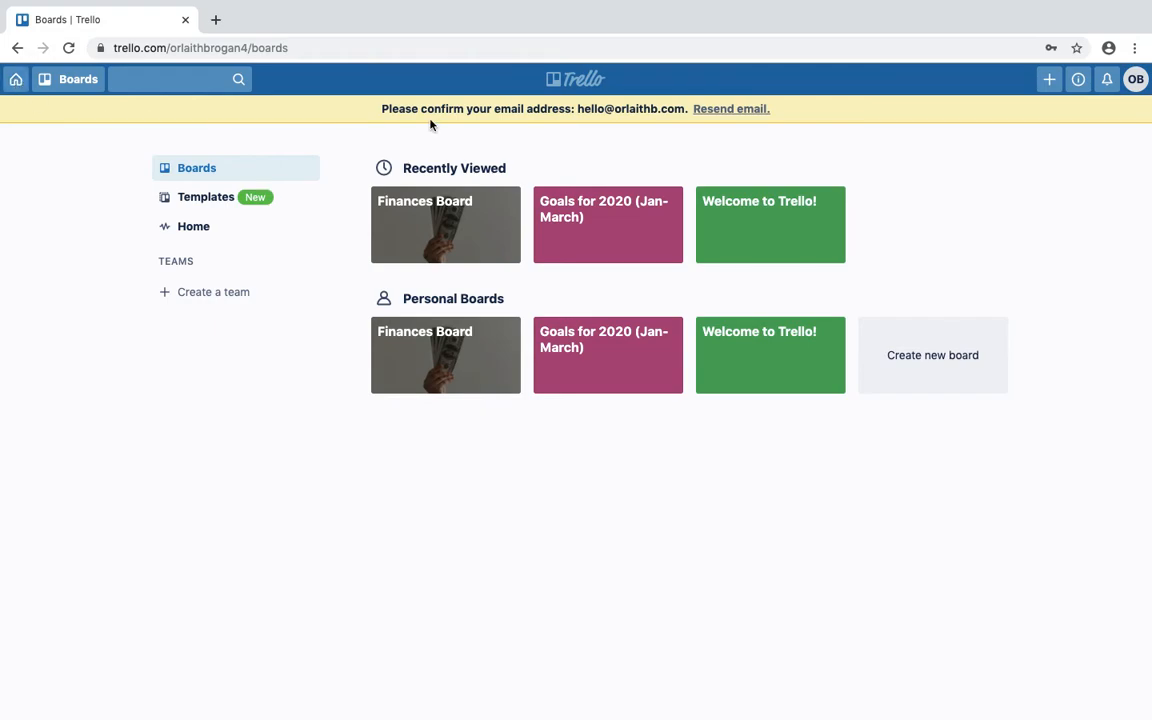
{"action": "left_click", "coordinate": [926, 368]}
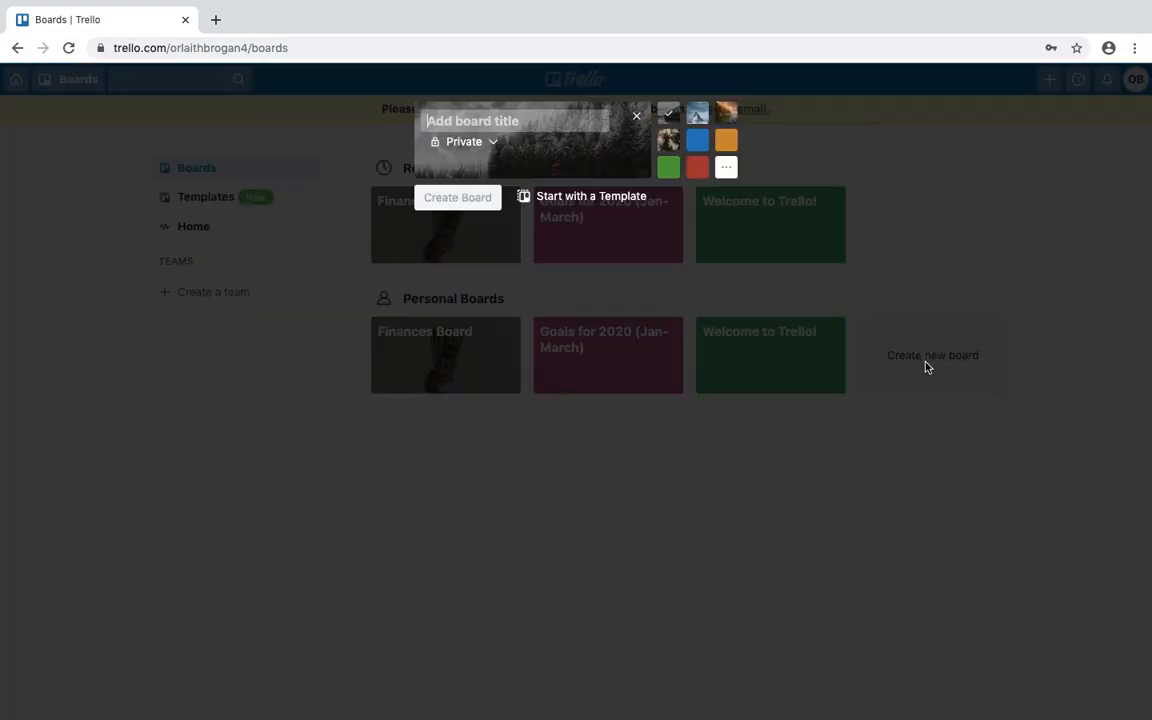
{"action": "type", "text": "Content"}
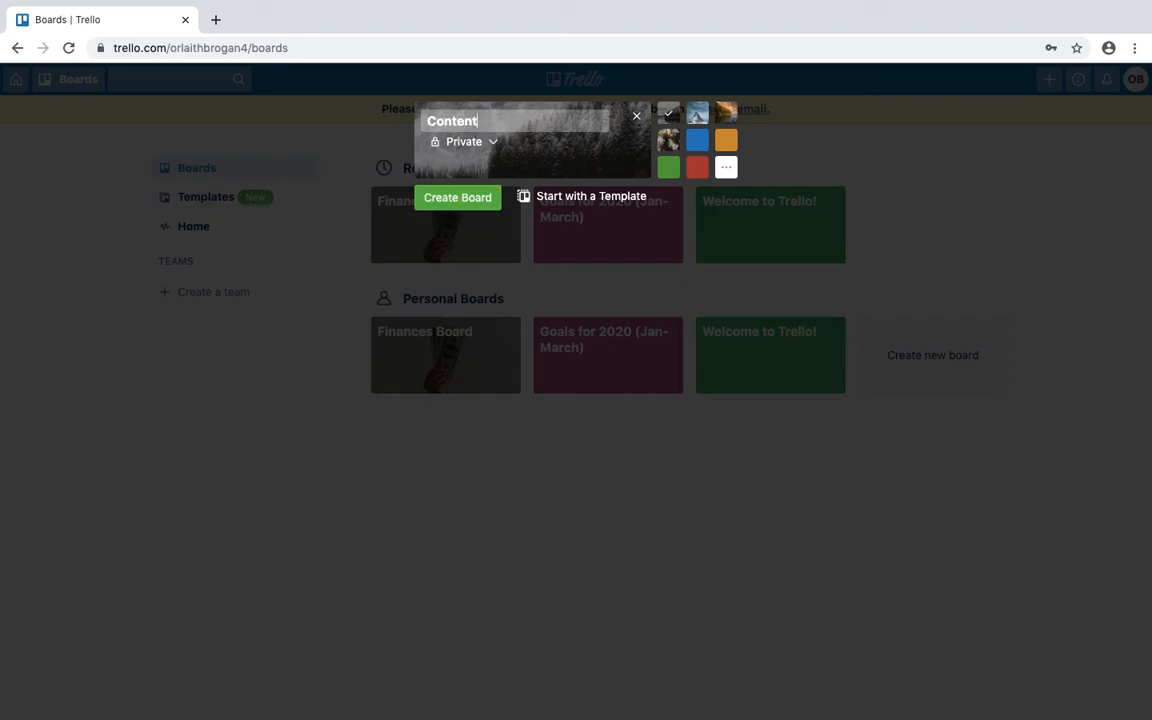
{"action": "type", "text": " Creation"}
{"action": "key", "text": "Return"}
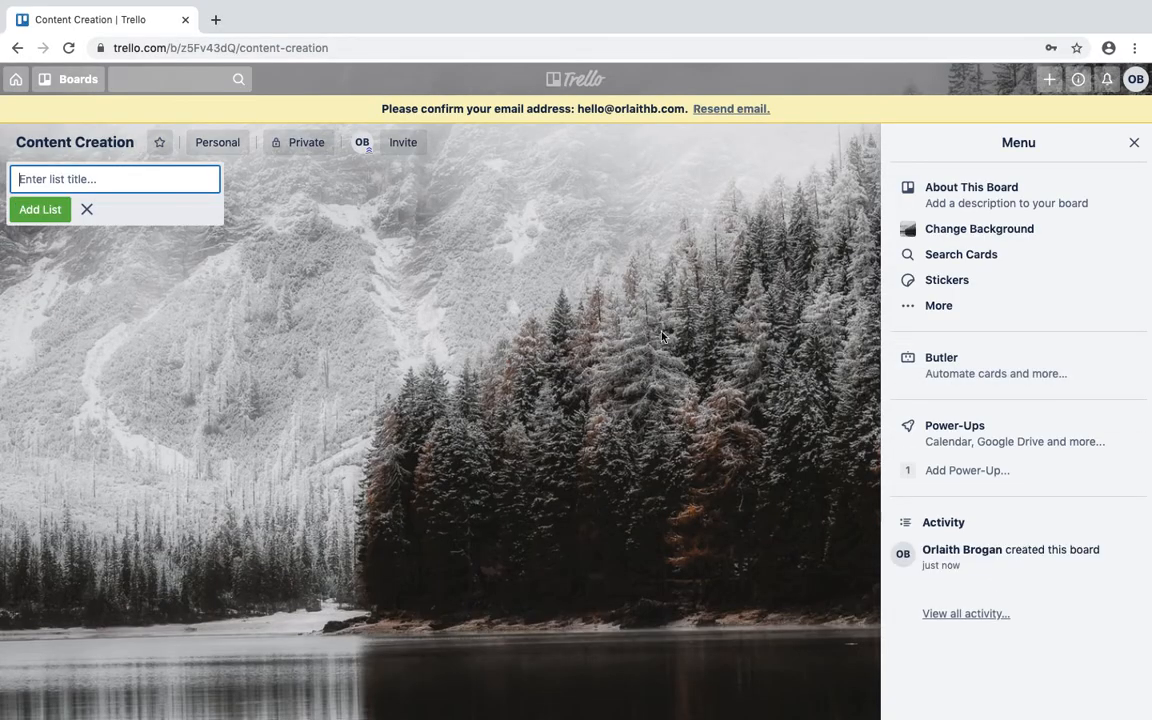
Replace the snowy forest background with a plain grey colour.
{"action": "left_click", "coordinate": [977, 228]}
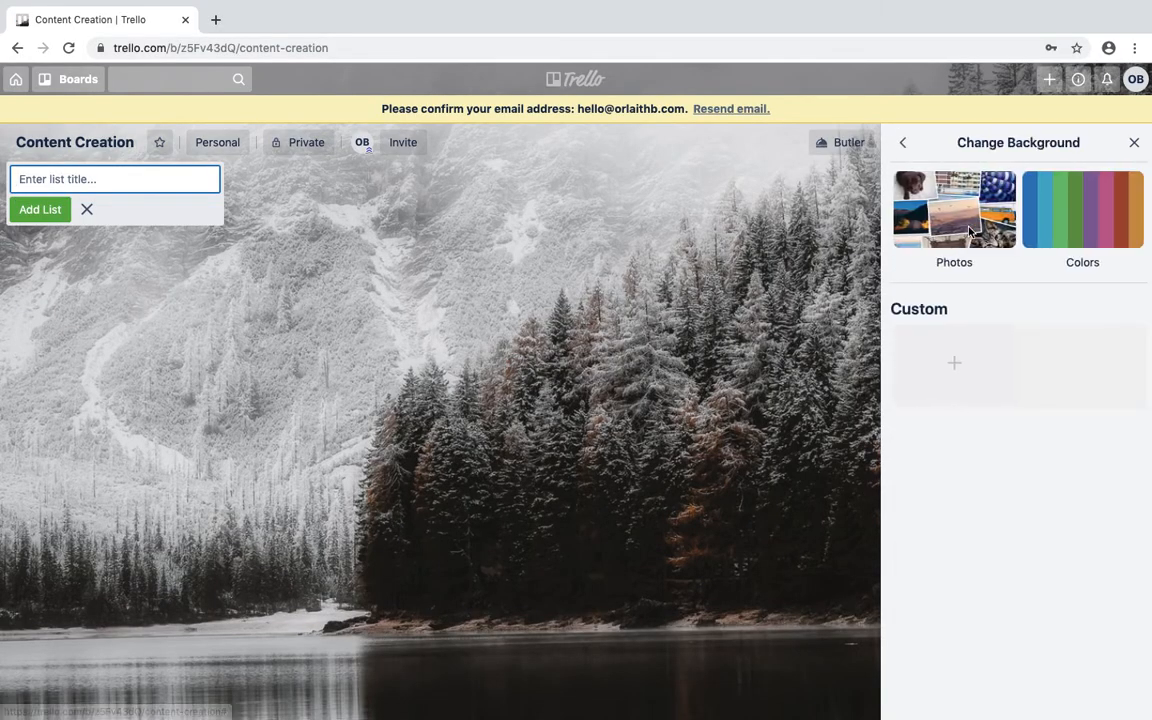
{"action": "left_click", "coordinate": [1084, 219]}
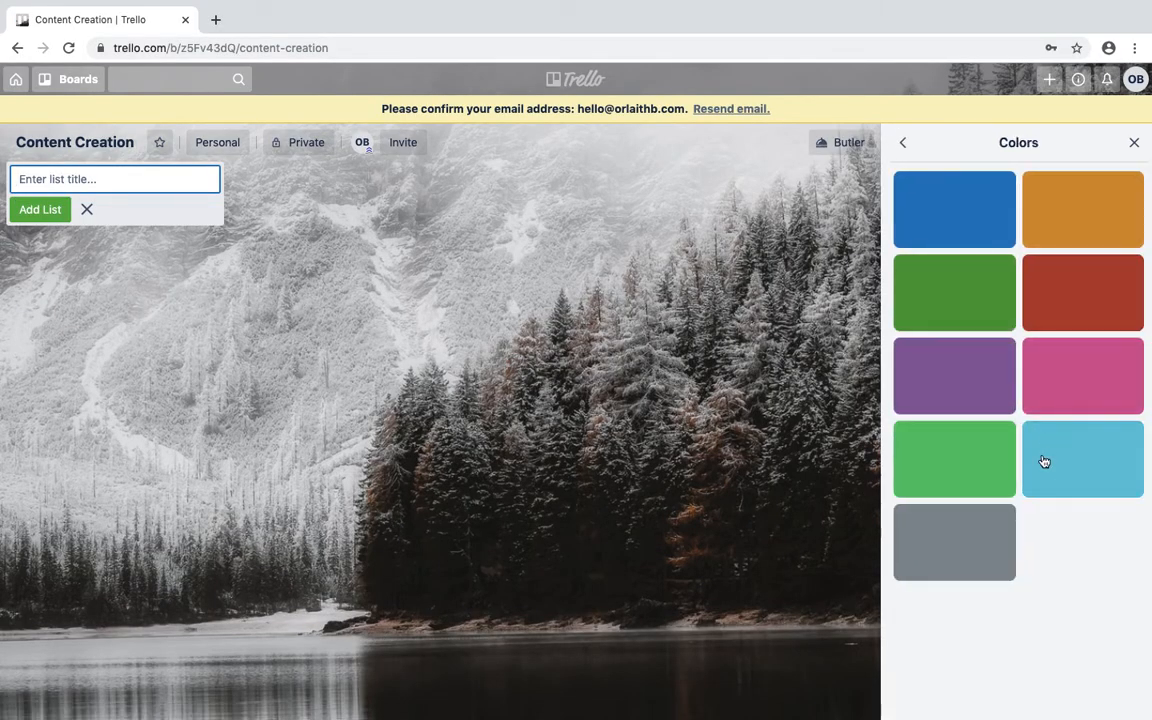
{"action": "left_click", "coordinate": [969, 546]}
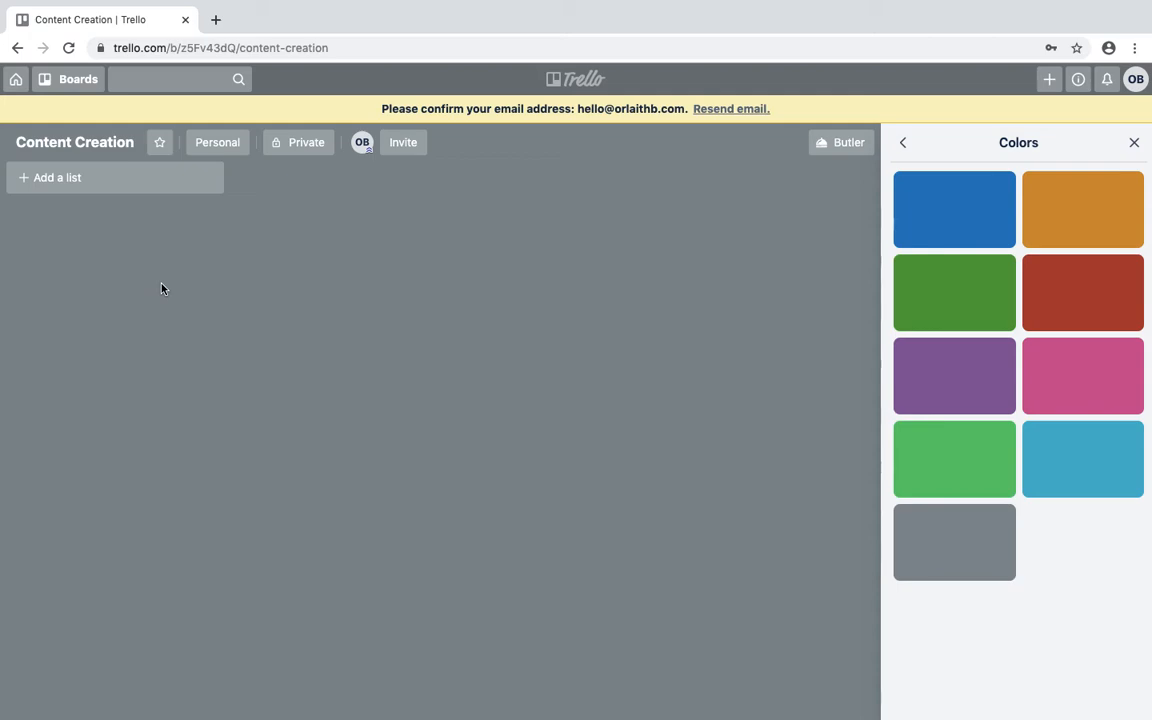
{"action": "left_click", "coordinate": [82, 178]}
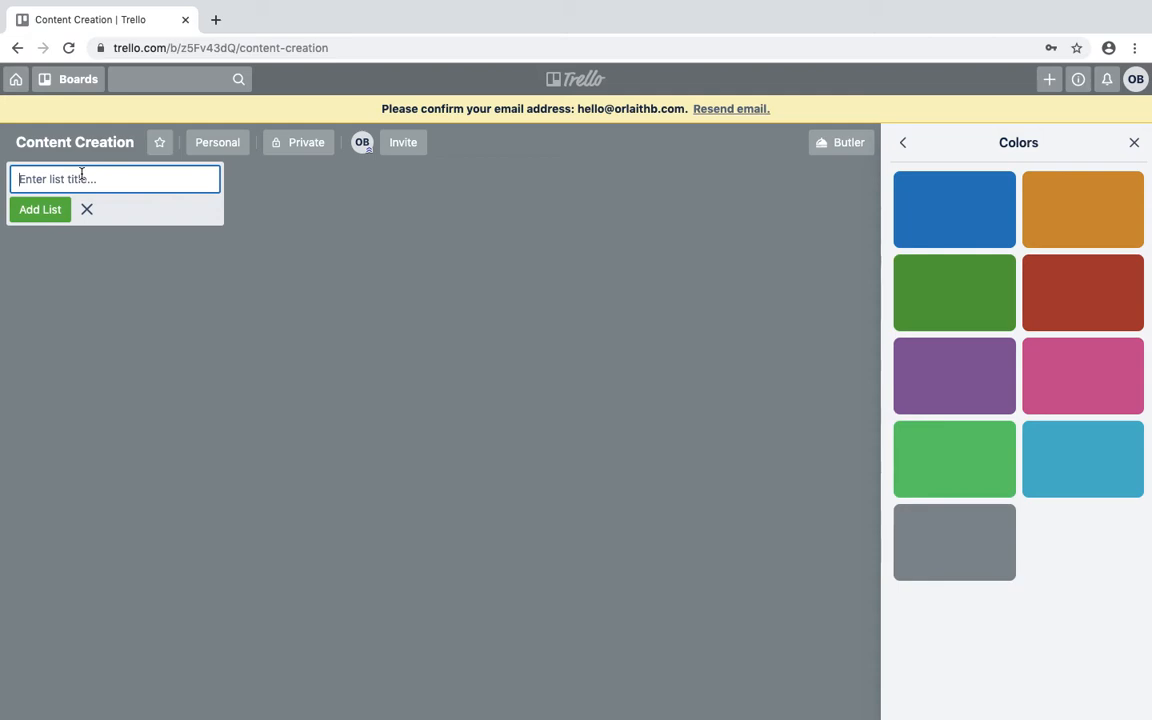
Add lists Mindset is essential, You have to become a business owner first, Build a business around your family, Personality.
{"action": "type", "text": "Mind"}
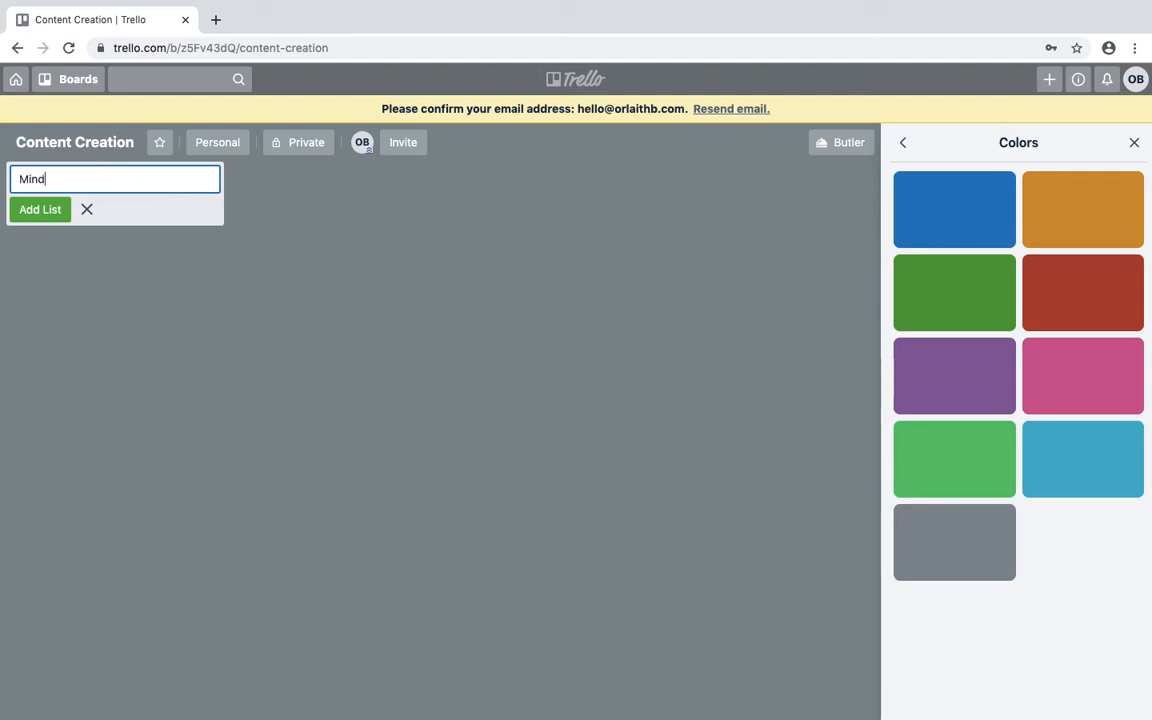
{"action": "type", "text": "set is"}
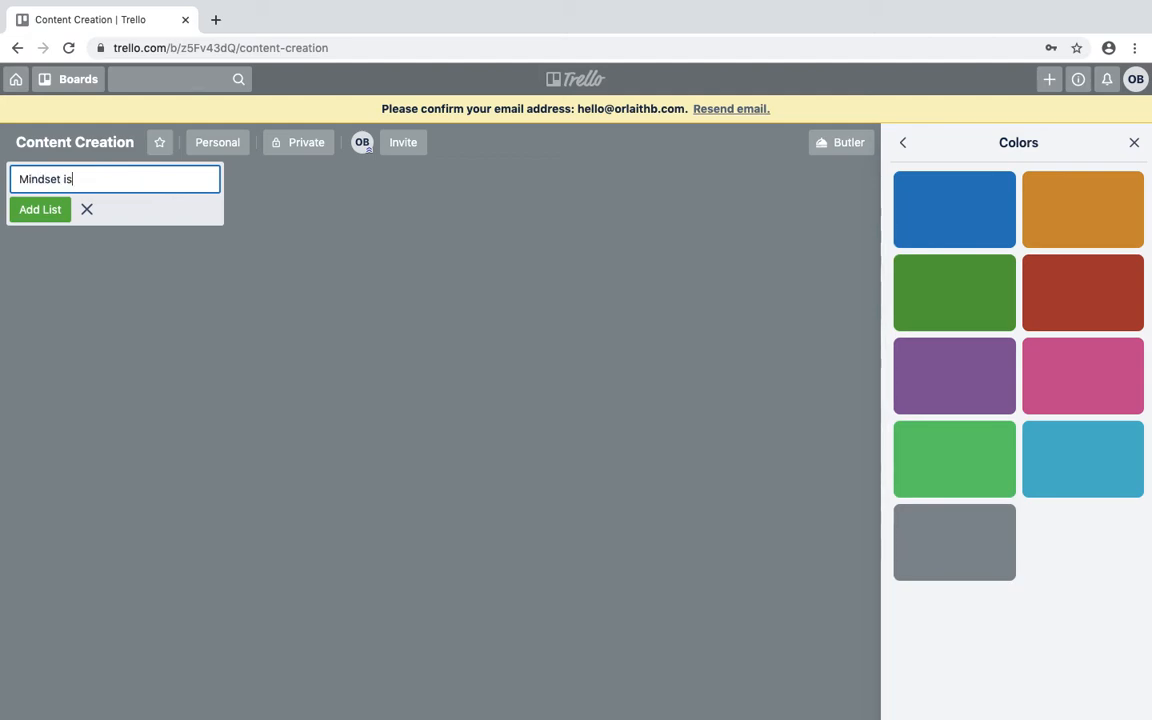
{"action": "type", "text": " essential"}
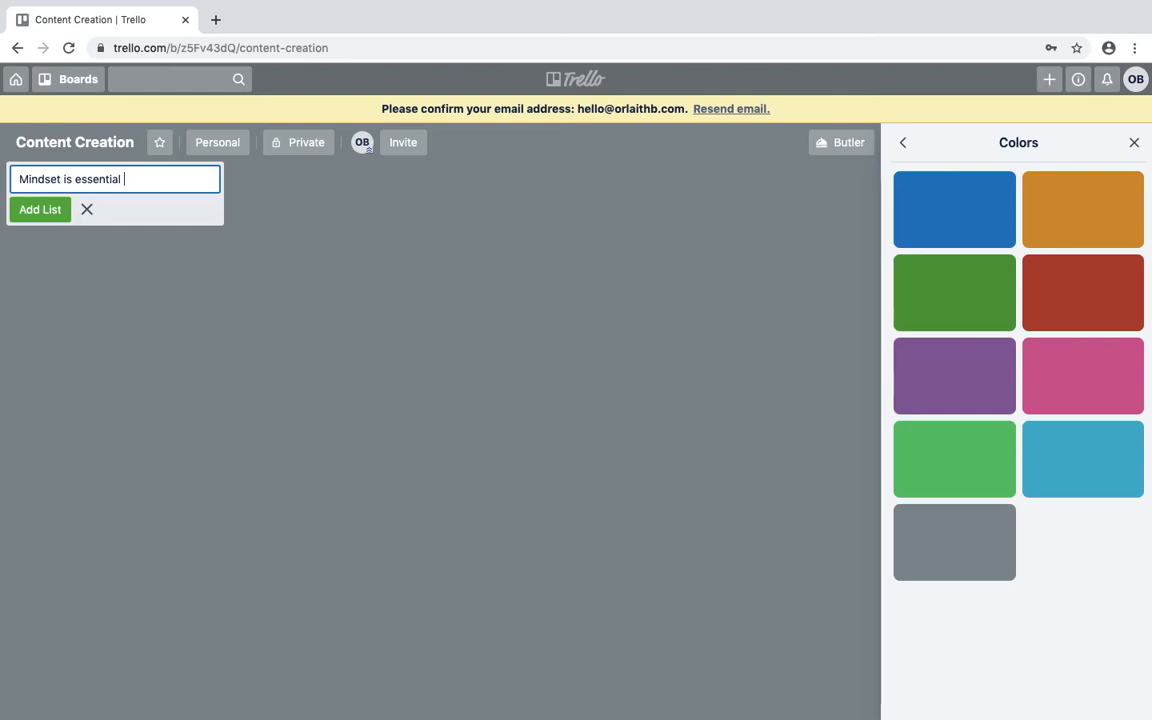
{"action": "key", "text": "Return"}
{"action": "type", "text": "You "}
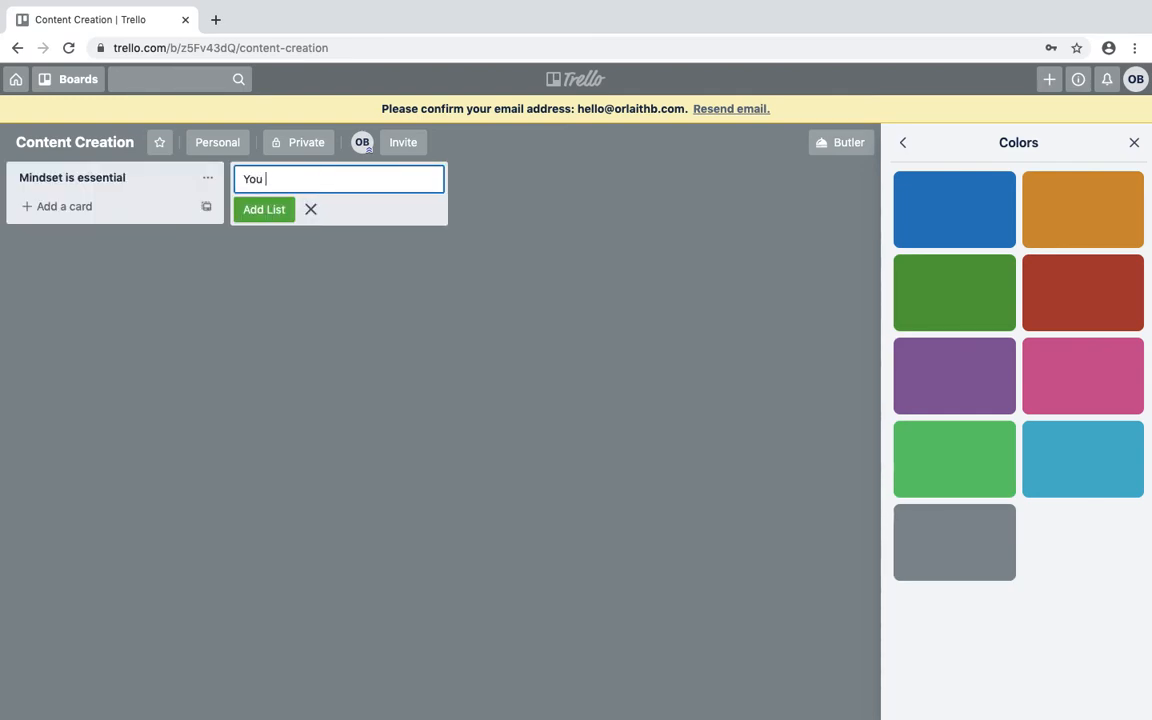
{"action": "type", "text": "have to become"}
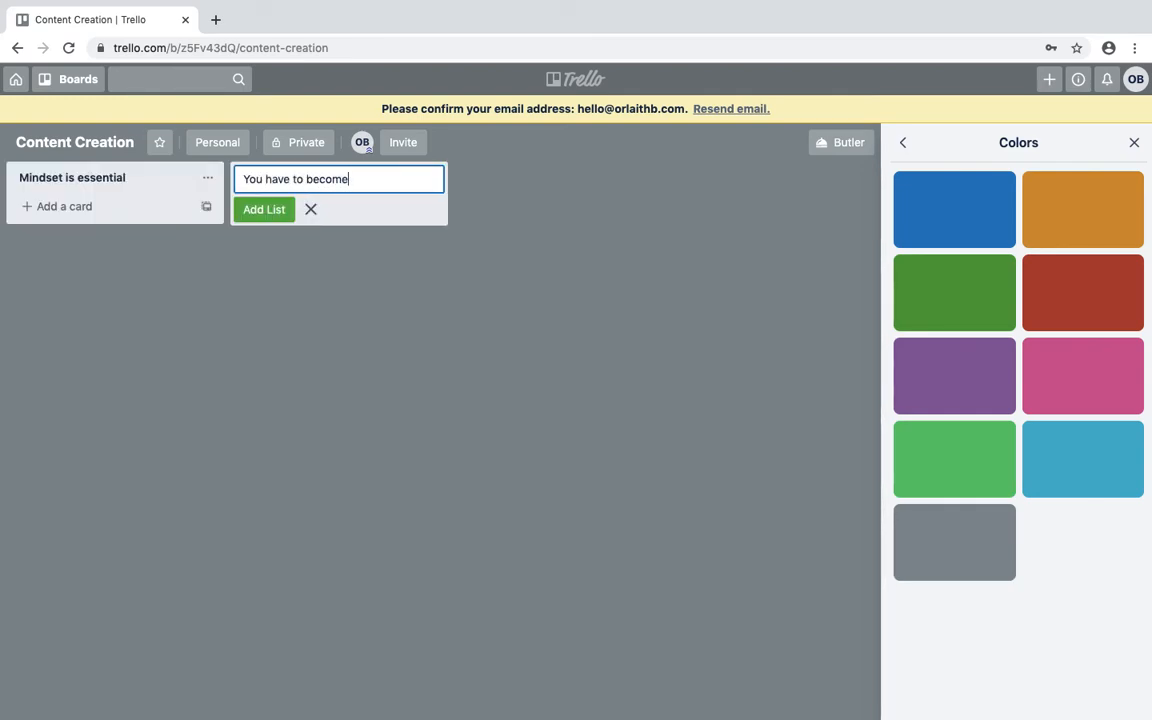
{"action": "type", "text": " a business owner first"}
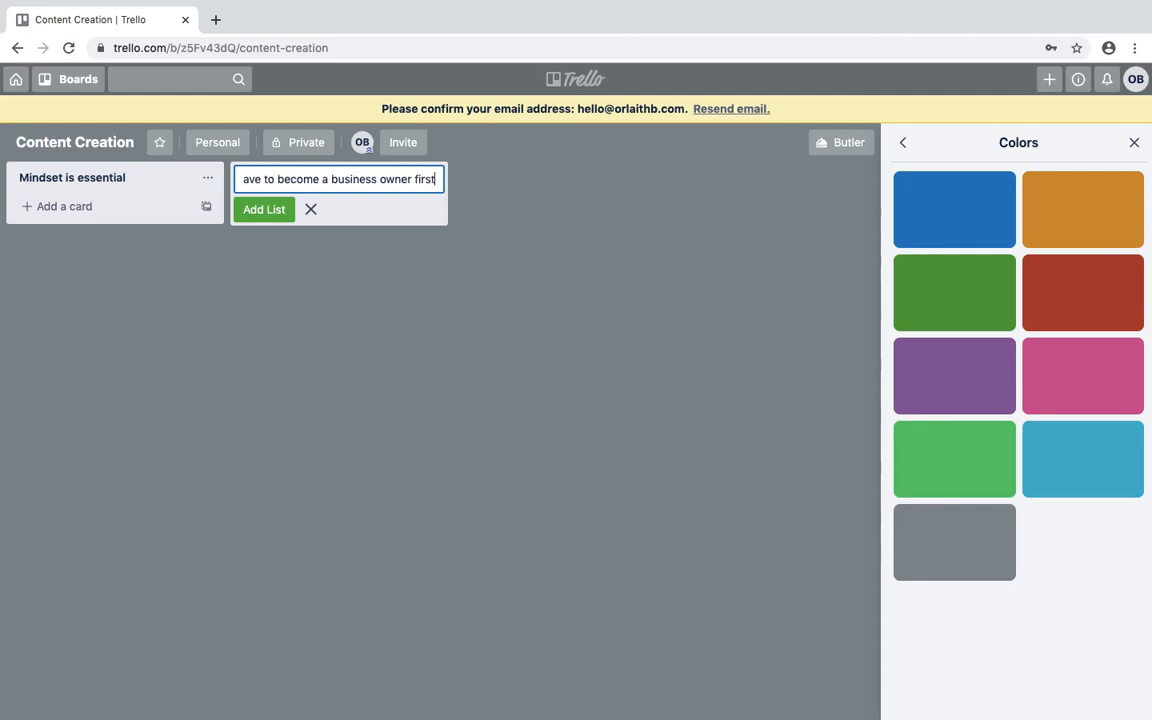
{"action": "key", "text": "Return"}
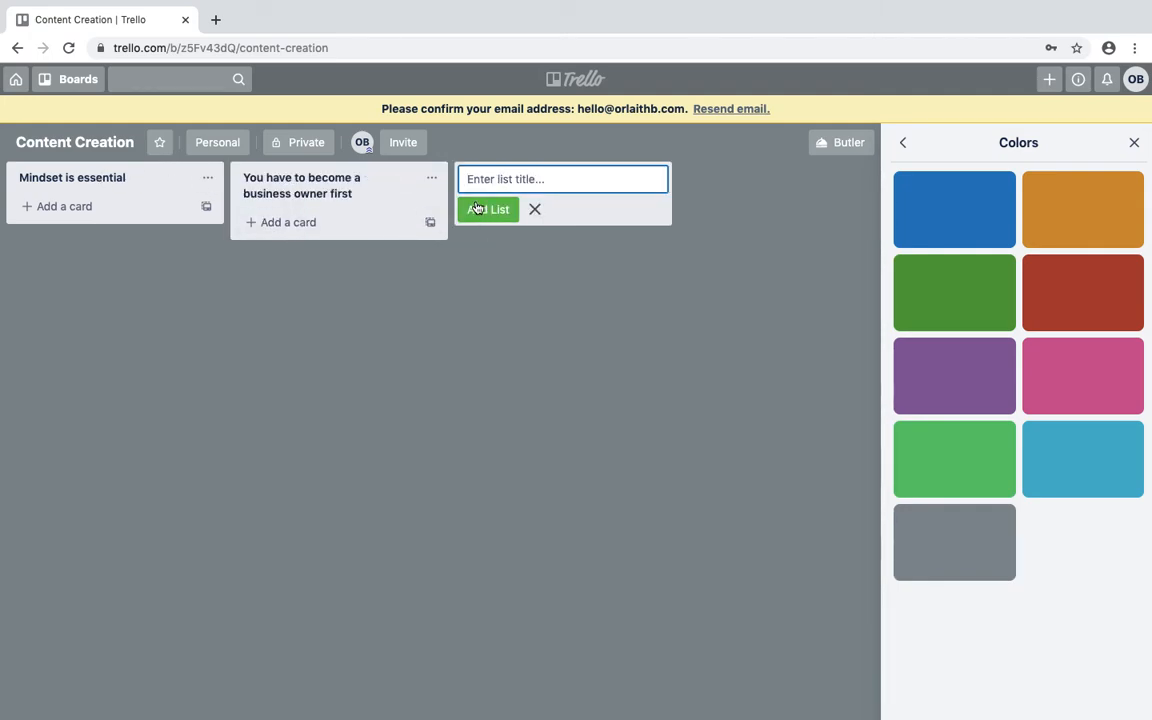
{"action": "type", "text": "Build a business "}
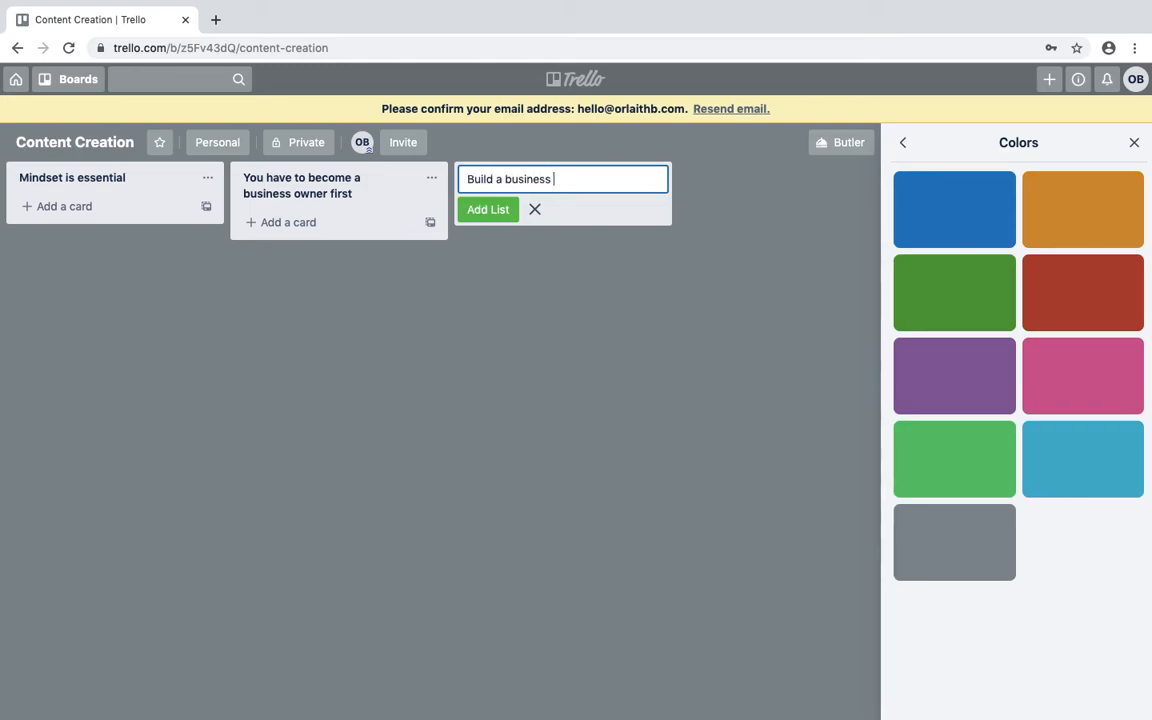
{"action": "type", "text": "around your family"}
{"action": "key", "text": "Return"}
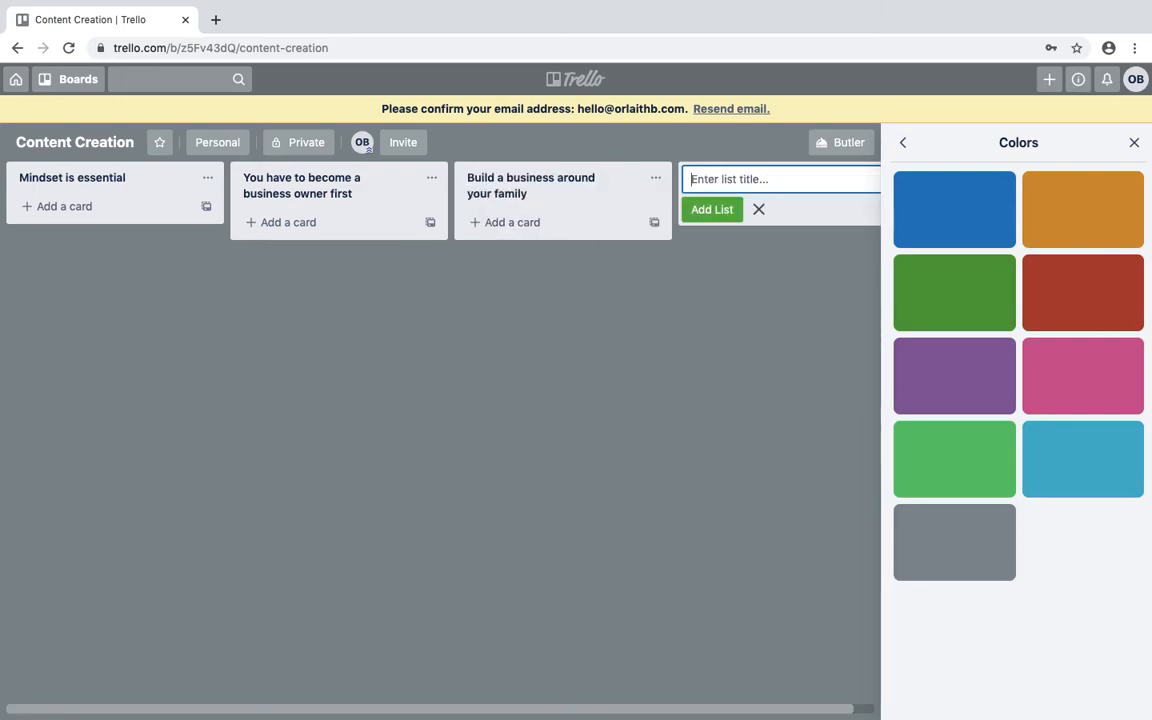
{"action": "type", "text": "Personality"}
{"action": "key", "text": "Return"}
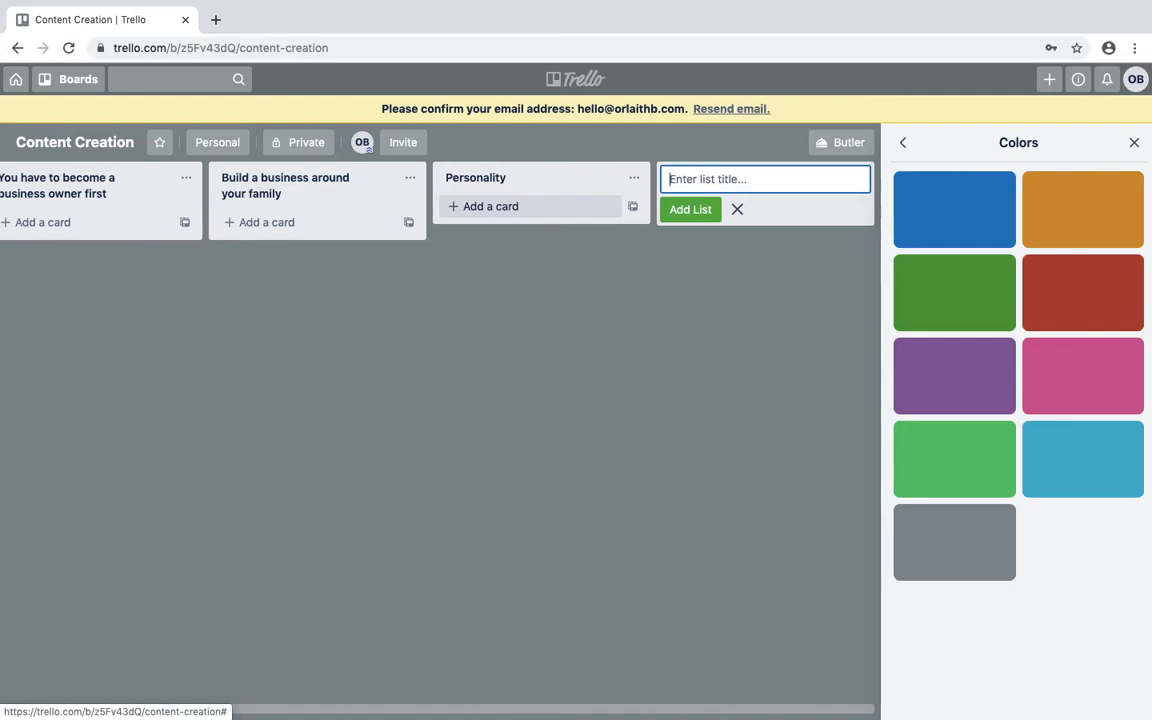
{"action": "left_click_drag", "start_coordinate": [224, 712], "coordinate": [0, 710]}
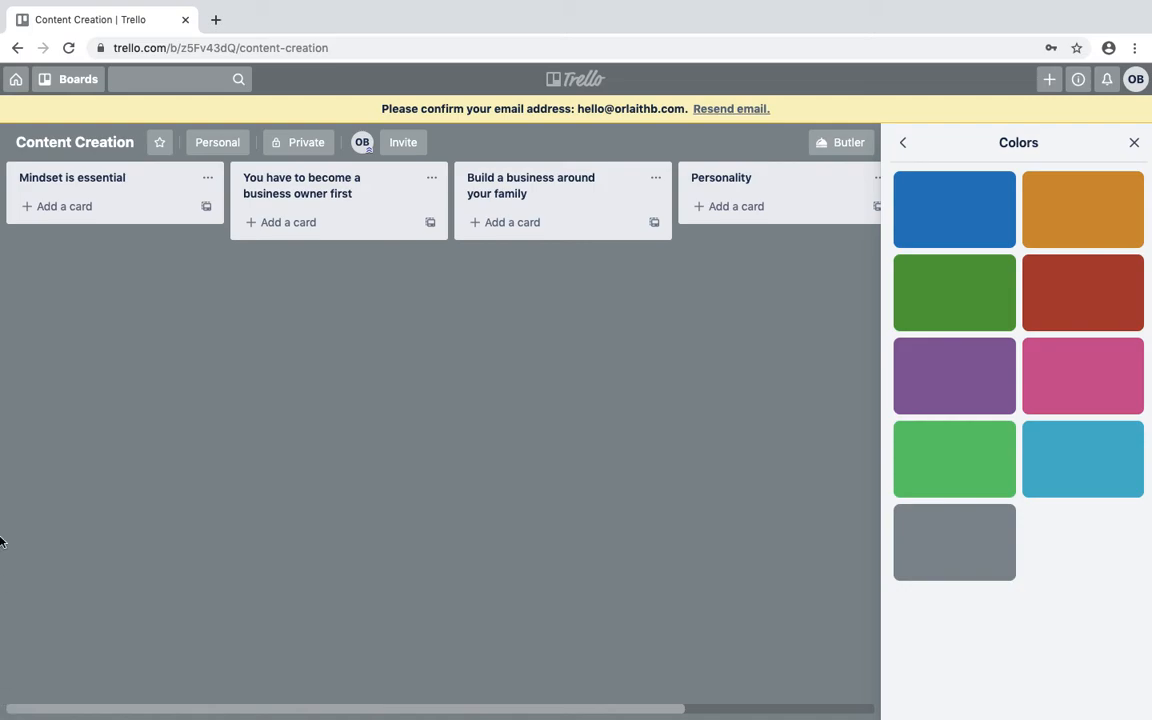
Add cards 'Emotional cycle of change' and 'Motivating quotes', correcting the Motiivating typo.
{"action": "left_click", "coordinate": [82, 212]}
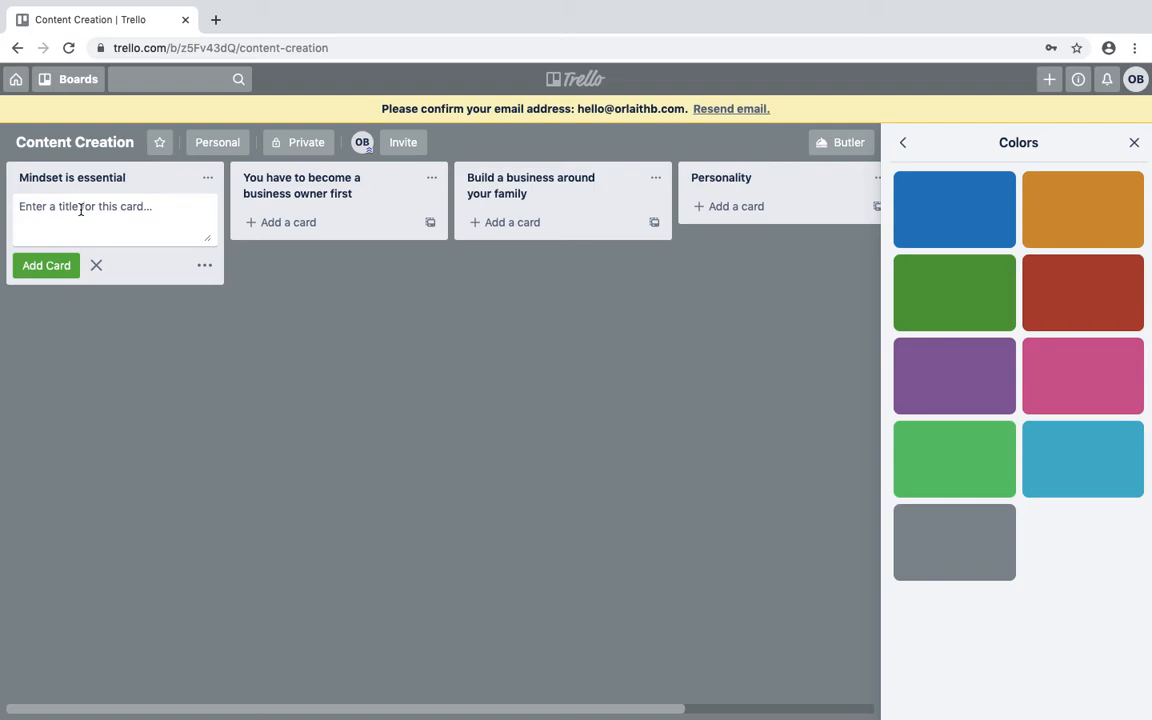
{"action": "type", "text": "Emotional cycle of change"}
{"action": "key", "text": "Return"}
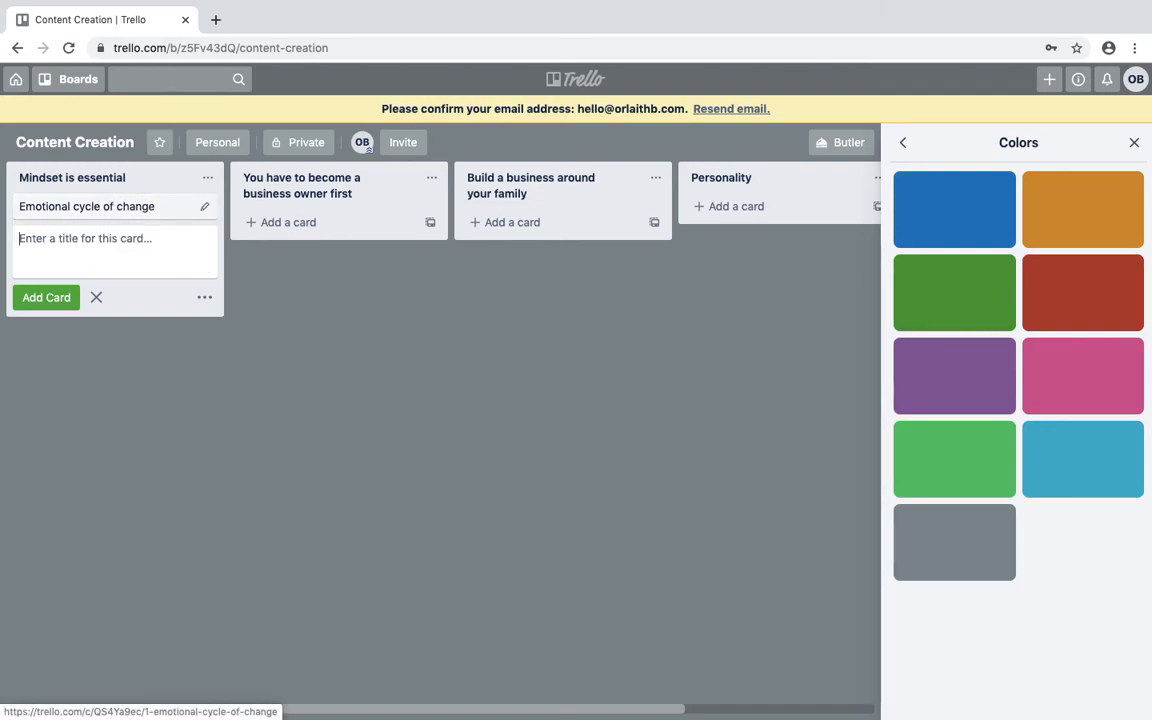
{"action": "type", "text": "Motiivating quotes"}
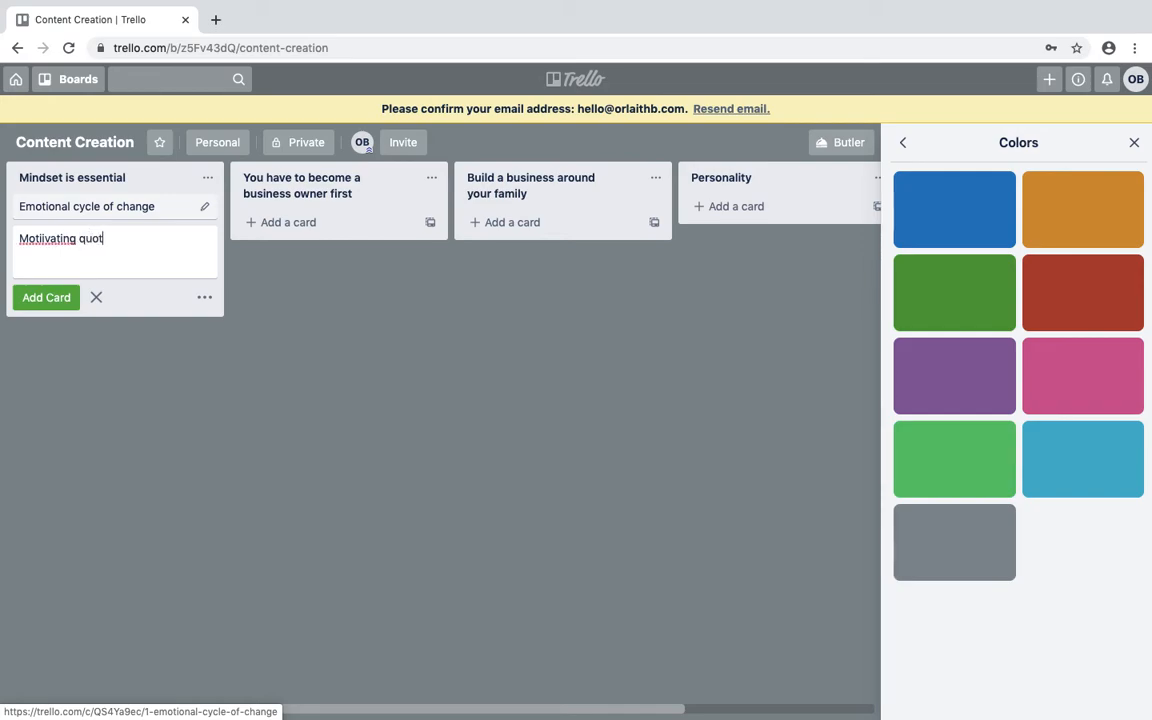
{"action": "key", "text": "Return"}
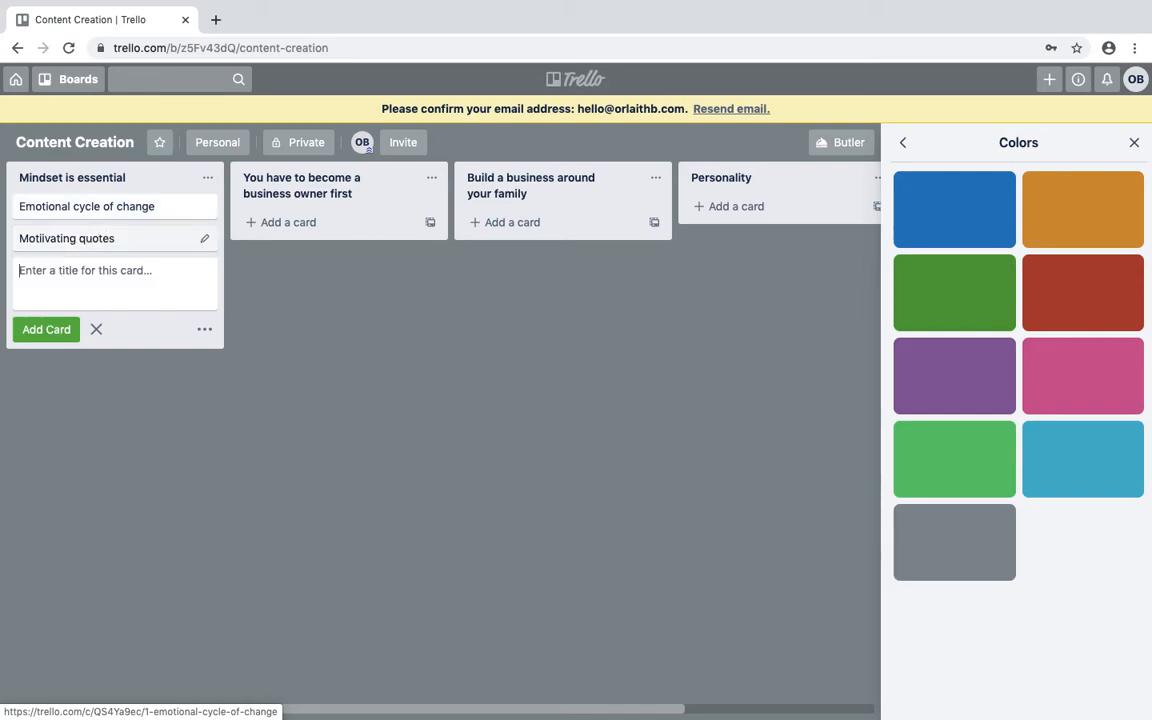
{"action": "left_click", "coordinate": [60, 241]}
{"action": "left_click", "coordinate": [347, 131]}
{"action": "left_click_drag", "start_coordinate": [396, 128], "coordinate": [343, 128]}
{"action": "type", "text": "vating quotes"}
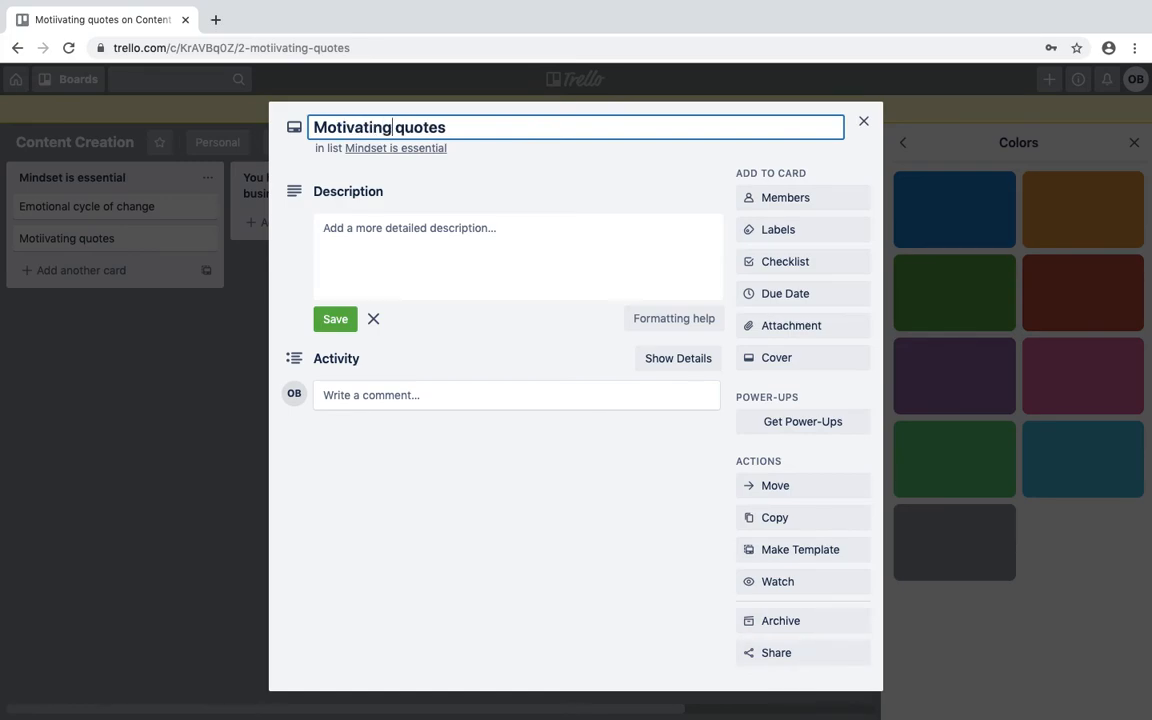
{"action": "key", "text": "Return"}
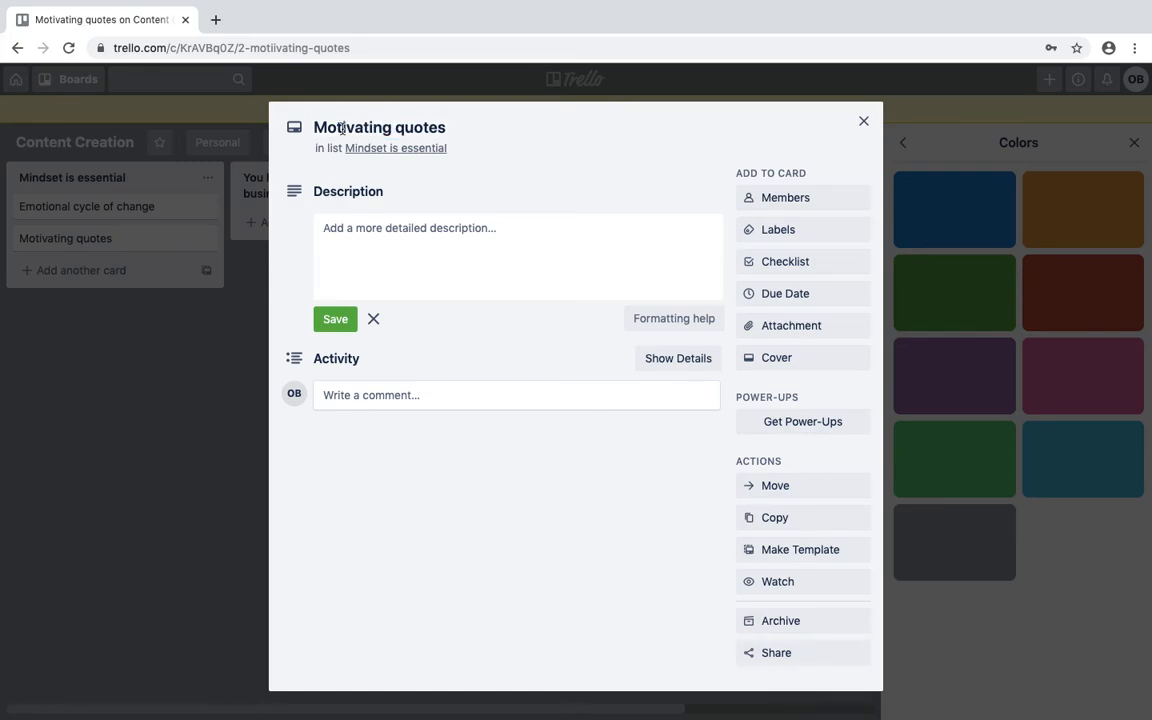
{"action": "left_click", "coordinate": [864, 121]}
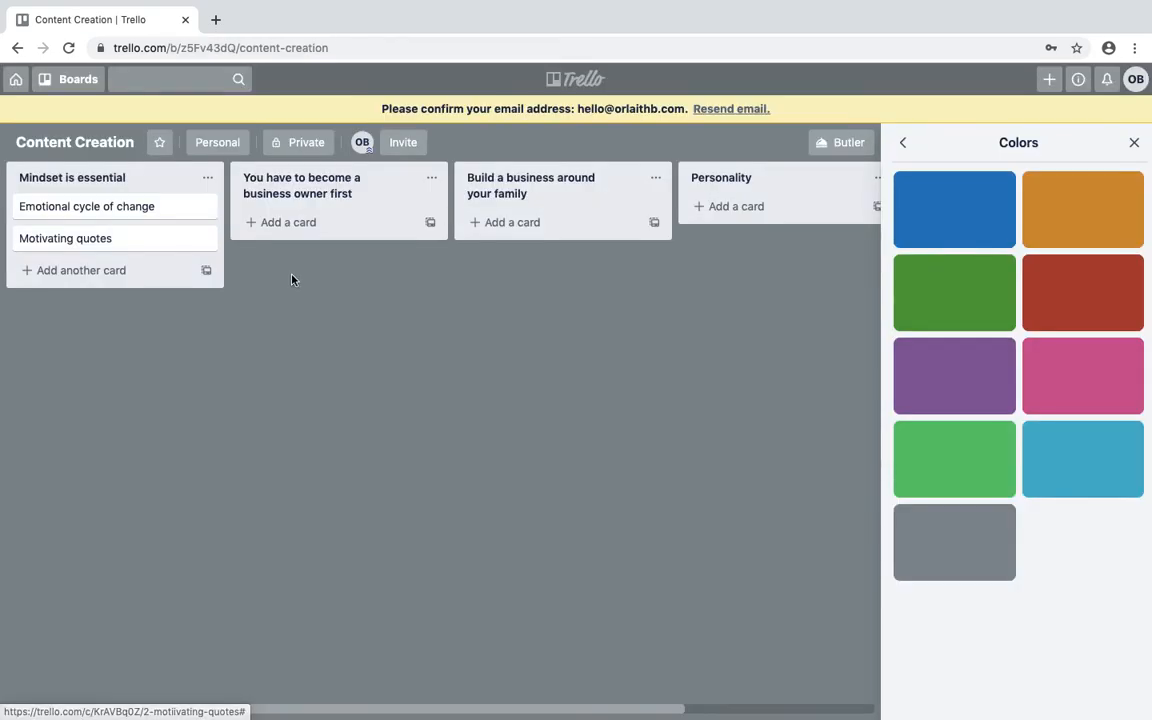
Add cards 'The loneliness of entrepreneur', 'Money mindset' and 'Gorwth mindet' to the list.
{"action": "left_click", "coordinate": [82, 274]}
{"action": "type", "text": "The lon"}
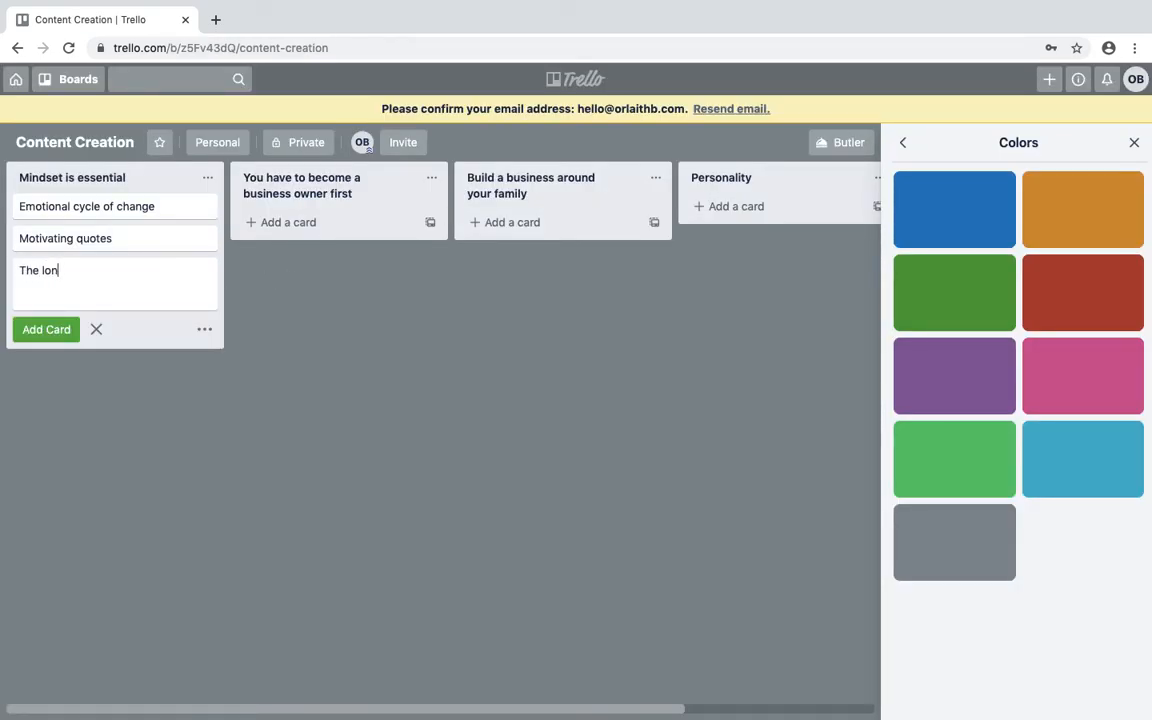
{"action": "type", "text": "liness of ebig an en"}
{"action": "key", "text": "BackSpace"}
{"action": "key", "text": "BackSpace"}
{"action": "key", "text": "BackSpace"}
{"action": "key", "text": "BackSpace"}
{"action": "key", "text": "BackSpace"}
{"action": "key", "text": "BackSpace"}
{"action": "key", "text": "BackSpace"}
{"action": "key", "text": "BackSpace"}
{"action": "key", "text": "BackSpace"}
{"action": "key", "text": "BackSpace"}
{"action": "key", "text": "BackSpace"}
{"action": "key", "text": "BackSpace"}
{"action": "key", "text": "BackSpace"}
{"action": "key", "text": "BackSpace"}
{"action": "key", "text": "BackSpace"}
{"action": "key", "text": "BackSpace"}
{"action": "key", "text": "BackSpace"}
{"action": "key", "text": "BackSpace"}
{"action": "type", "text": "eliness of entrepreneut"}
{"action": "key", "text": "BackSpace"}
{"action": "type", "text": "r"}
{"action": "key", "text": "Return"}
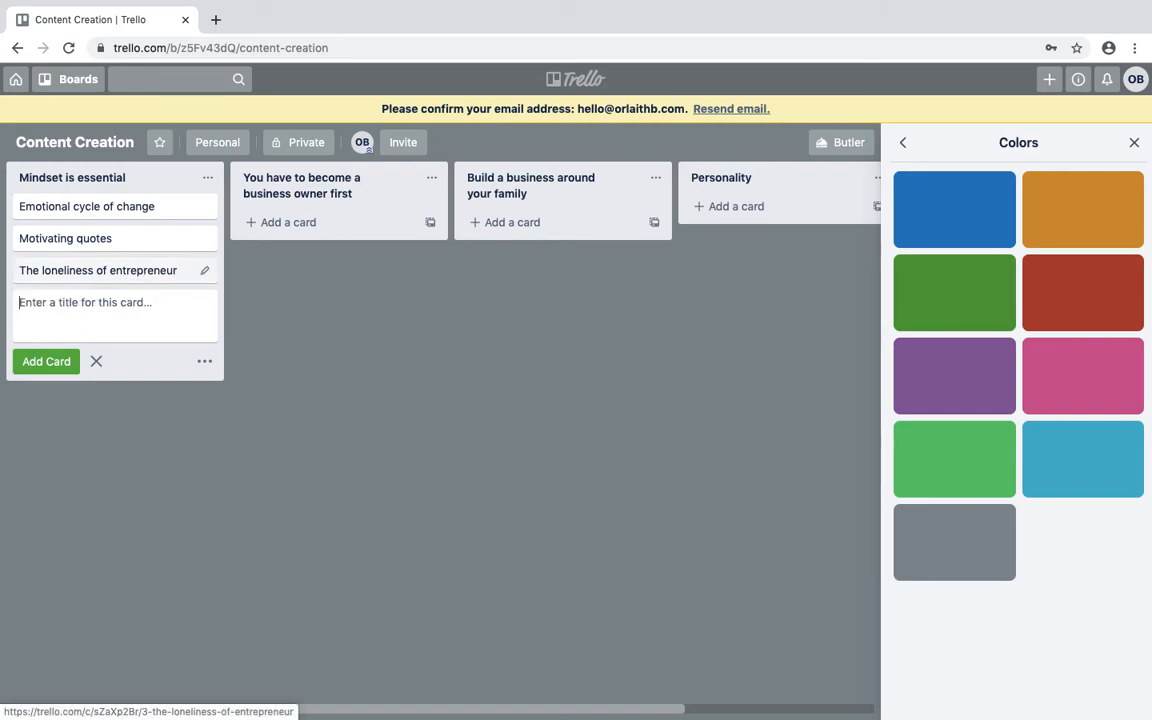
{"action": "type", "text": "Money "}
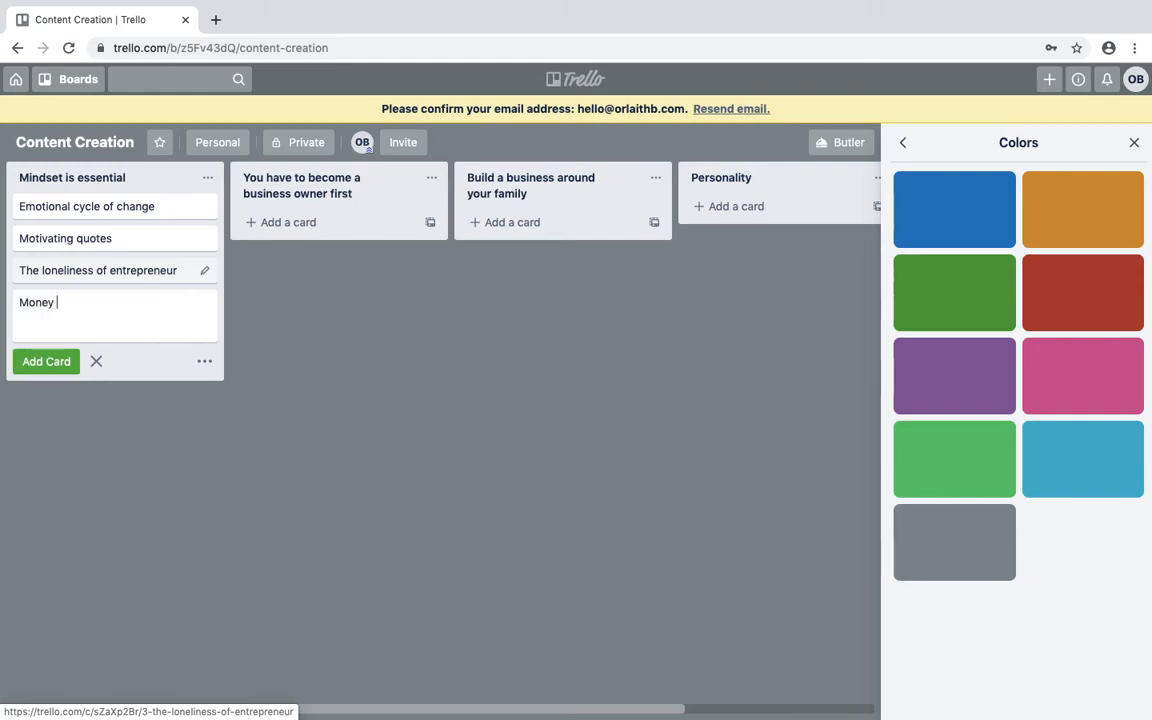
{"action": "type", "text": "mindset"}
{"action": "key", "text": "Return"}
{"action": "type", "text": "Gor"}
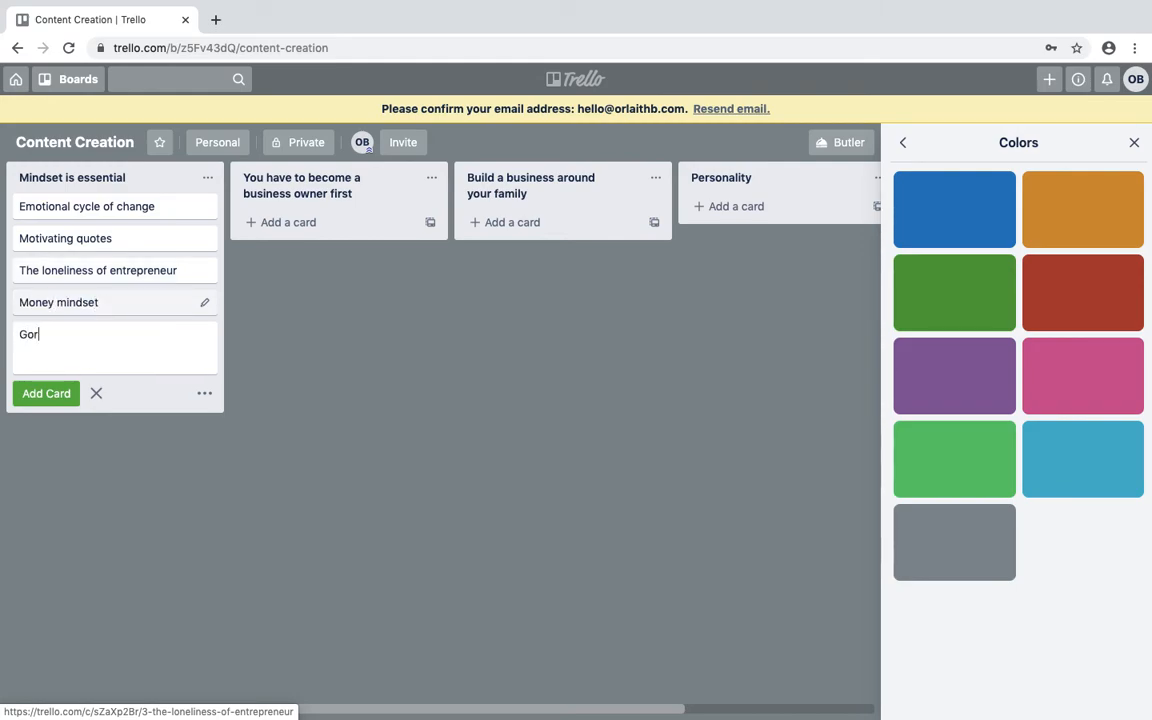
{"action": "type", "text": "wth mindet"}
{"action": "key", "text": "Return"}
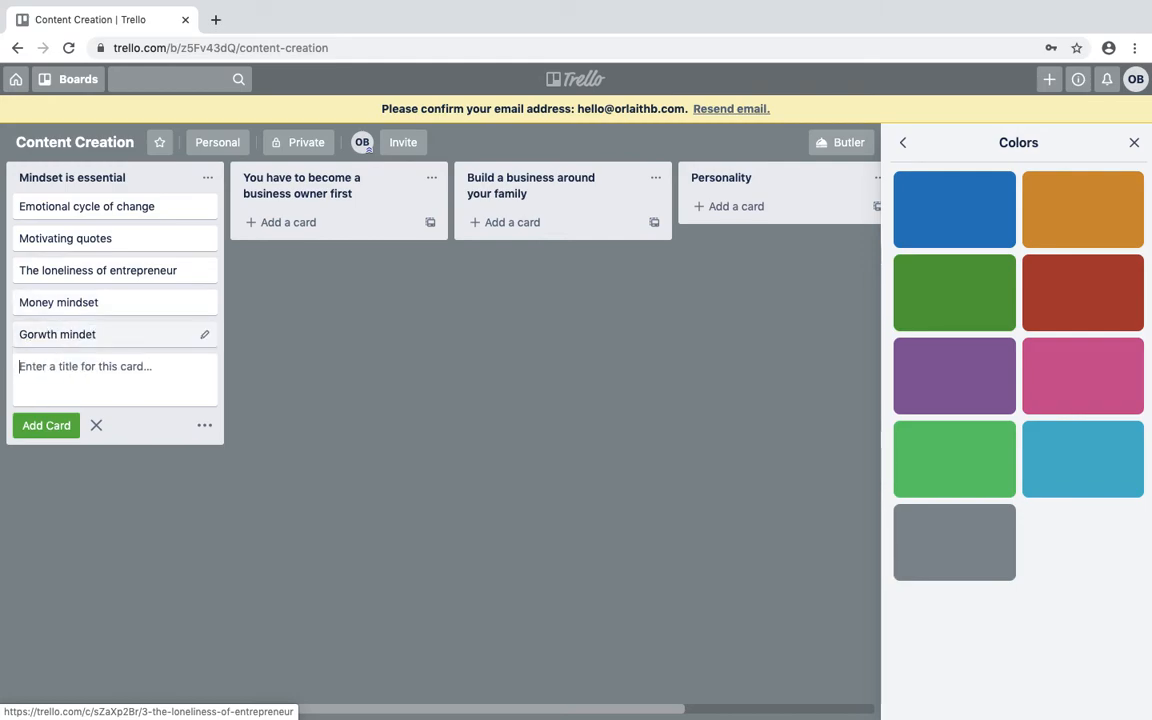
Add 'Skills in your field' business-skills, Sales and Marketing cards to the business-owner list.
{"action": "left_click", "coordinate": [283, 224]}
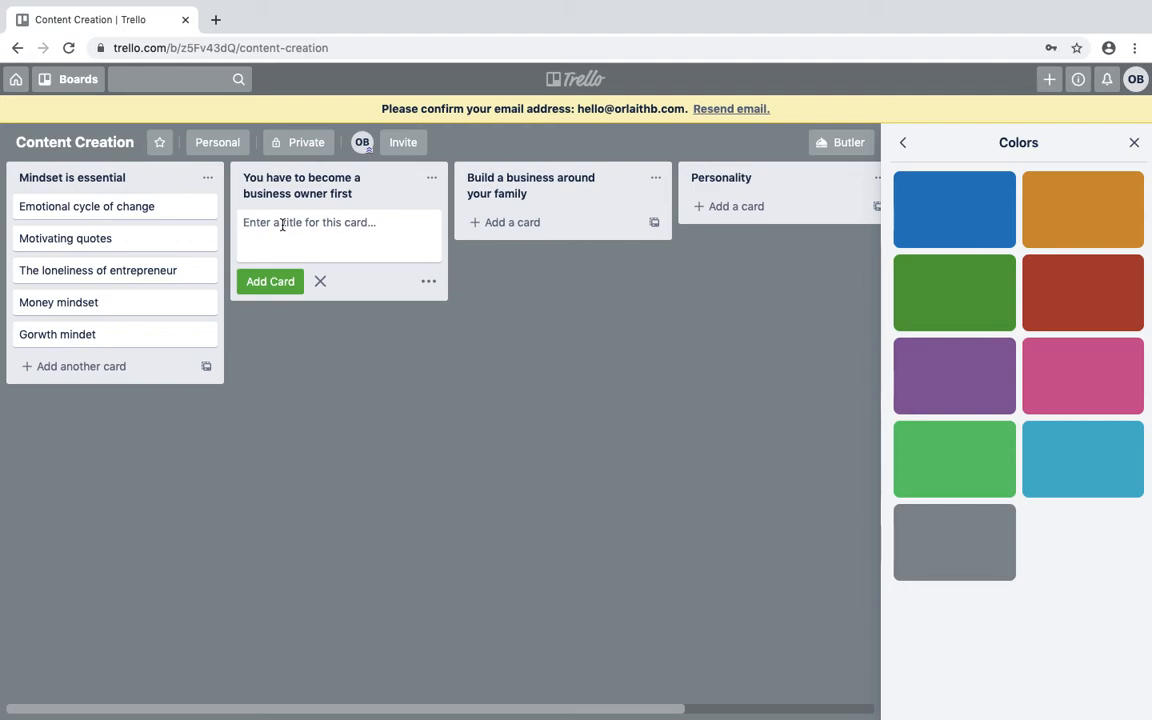
{"action": "type", "text": "Skills i"}
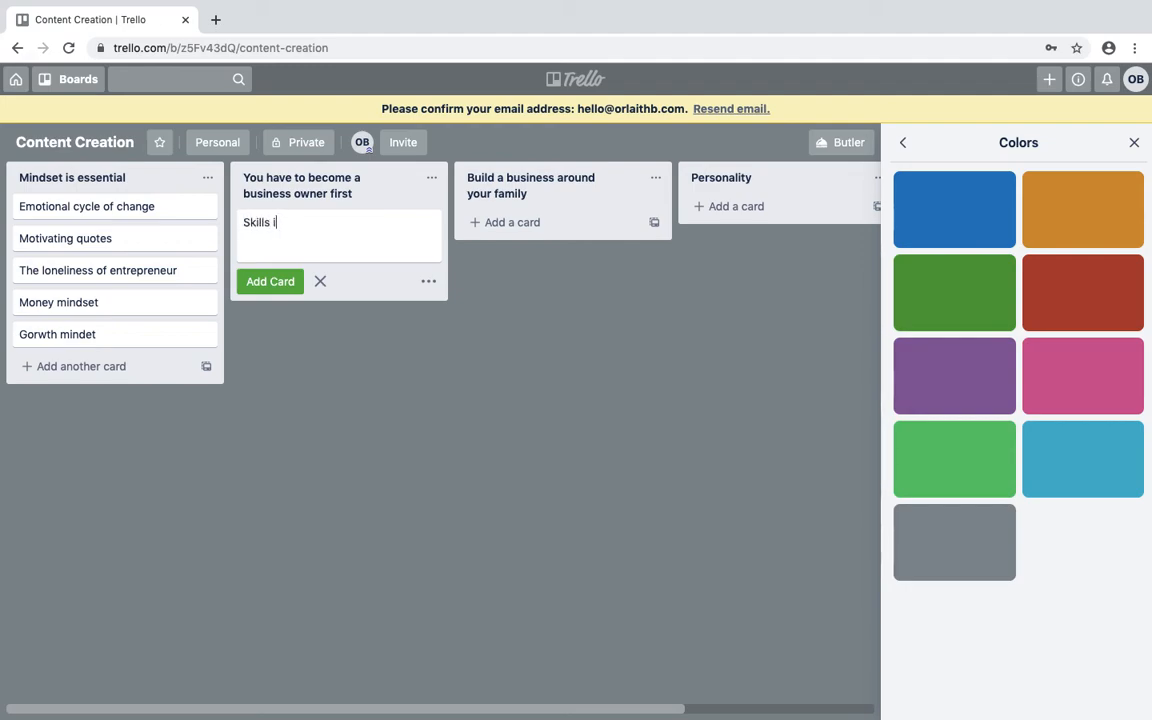
{"action": "type", "text": "n your field - b"}
{"action": "type", "text": "ow you need"}
{"action": "type", "text": "ness skills"}
{"action": "key", "text": "Return"}
{"action": "type", "text": "S"}
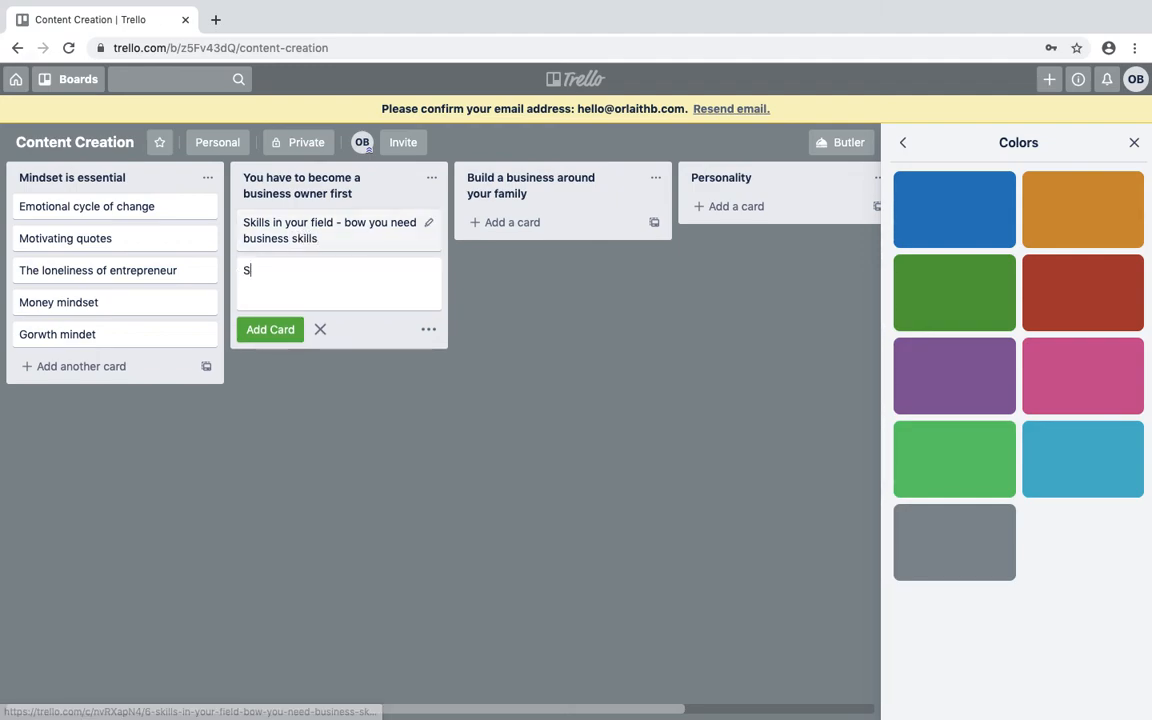
{"action": "type", "text": "ales"}
{"action": "key", "text": "Return"}
{"action": "type", "text": "Marketing"}
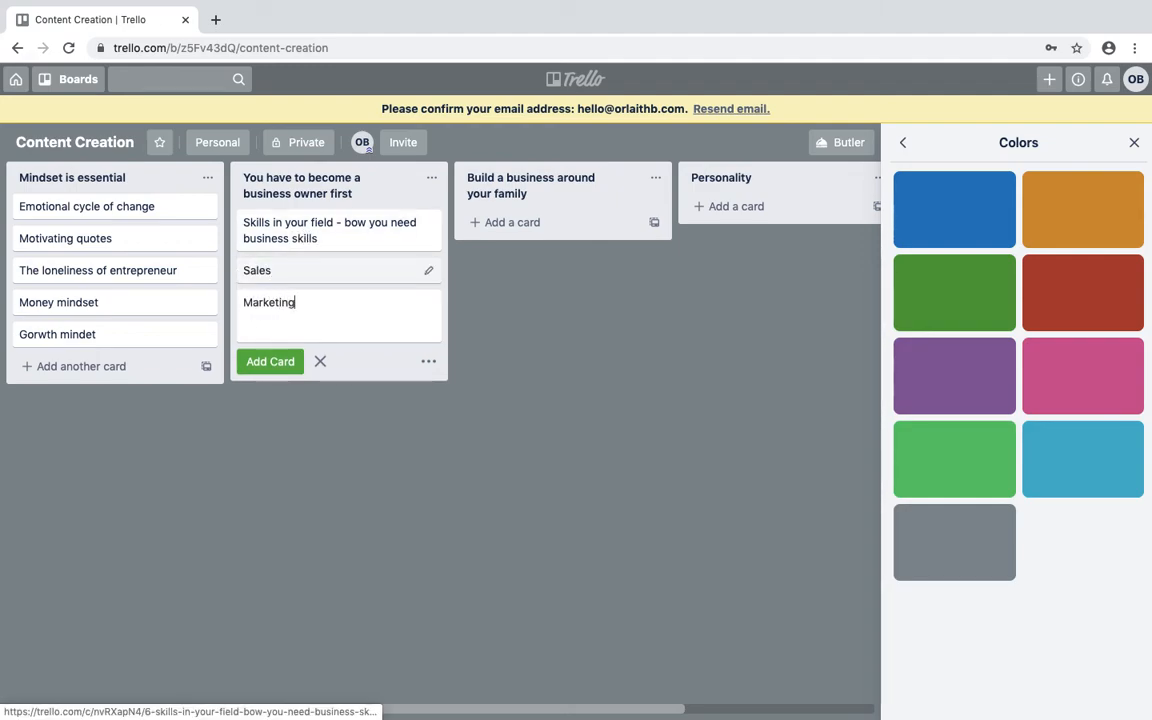
{"action": "key", "text": "Return"}
Add Finance, HR and PR cards after Marketing in the same list.
{"action": "type", "text": "Finance"}
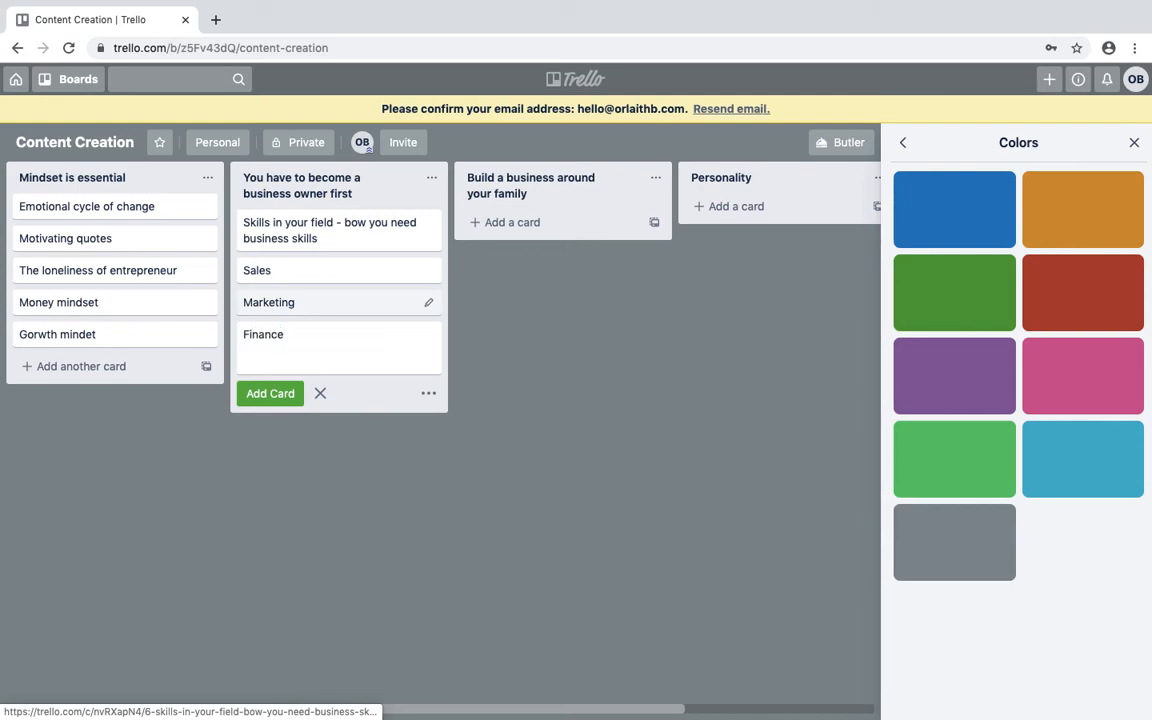
{"action": "key", "text": "Return"}
{"action": "type", "text": "HR"}
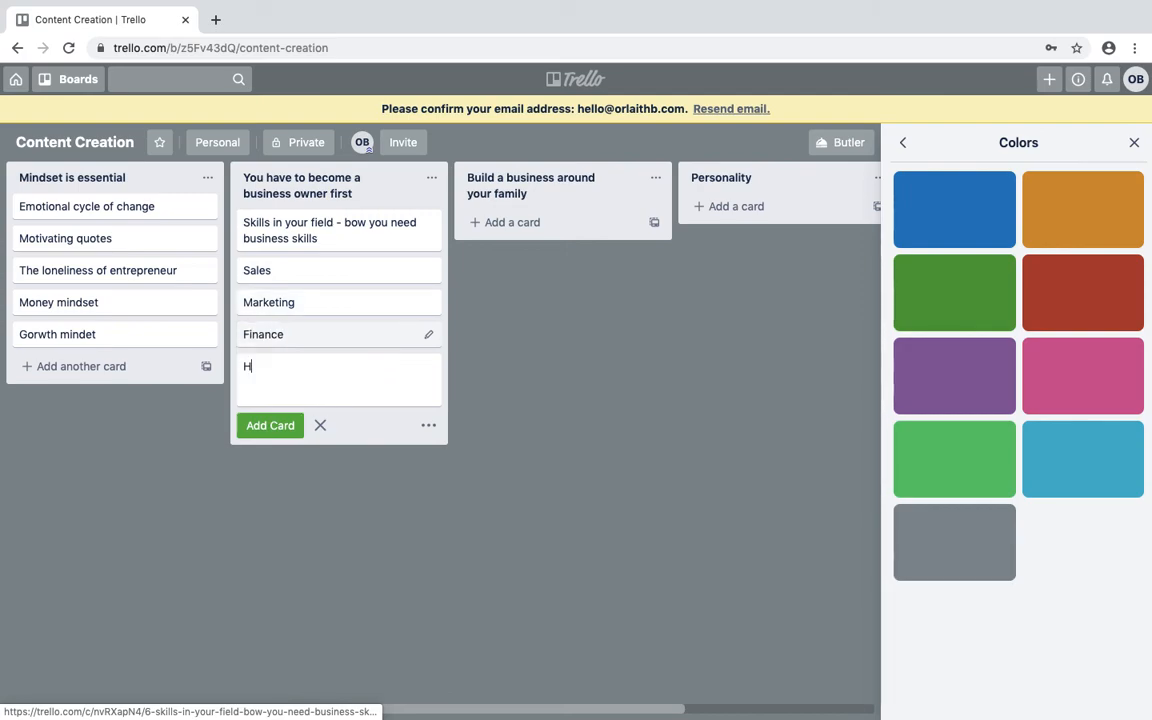
{"action": "key", "text": "Return"}
{"action": "type", "text": "PR"}
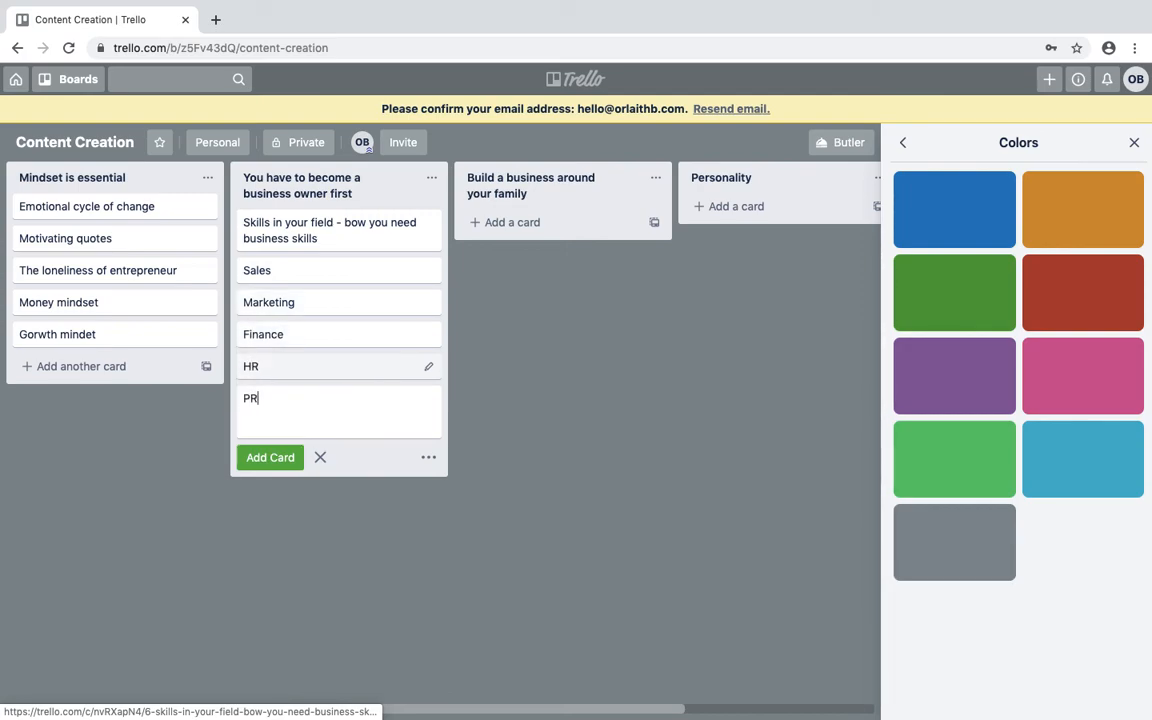
{"action": "key", "text": "Return"}
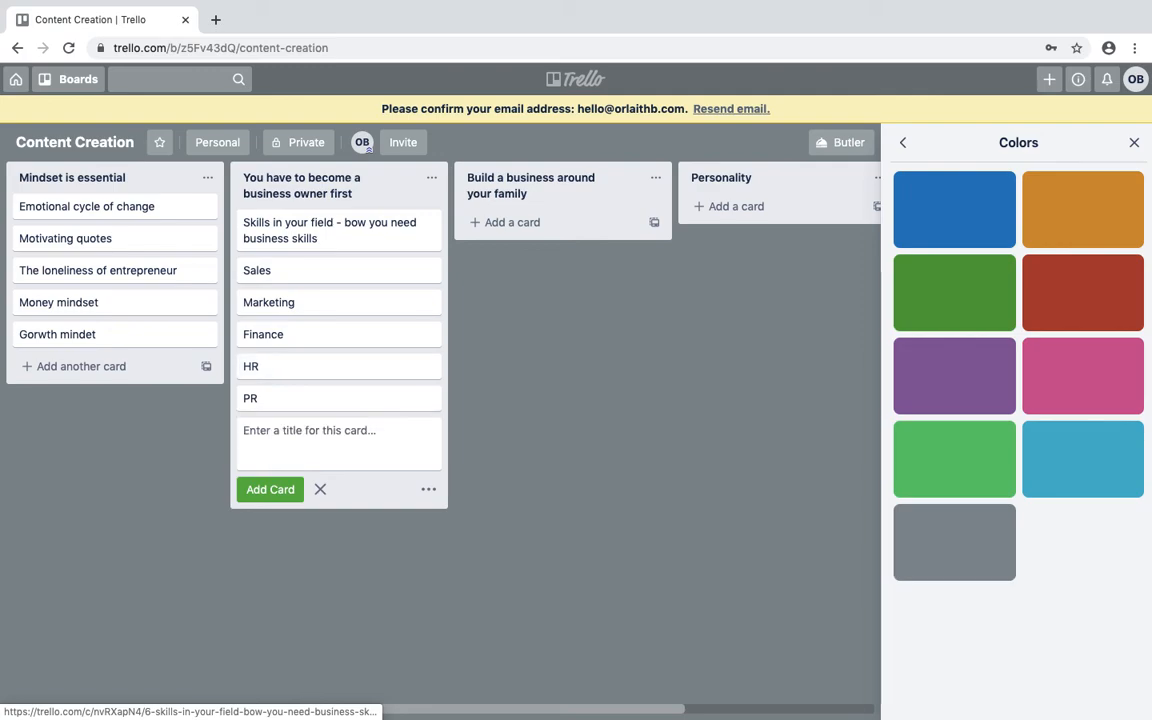
Add 'Flexibility in the work force' and 'Share stories of my life as a working mum' to the family list.
{"action": "left_click", "coordinate": [533, 222]}
{"action": "type", "text": "Fl"}
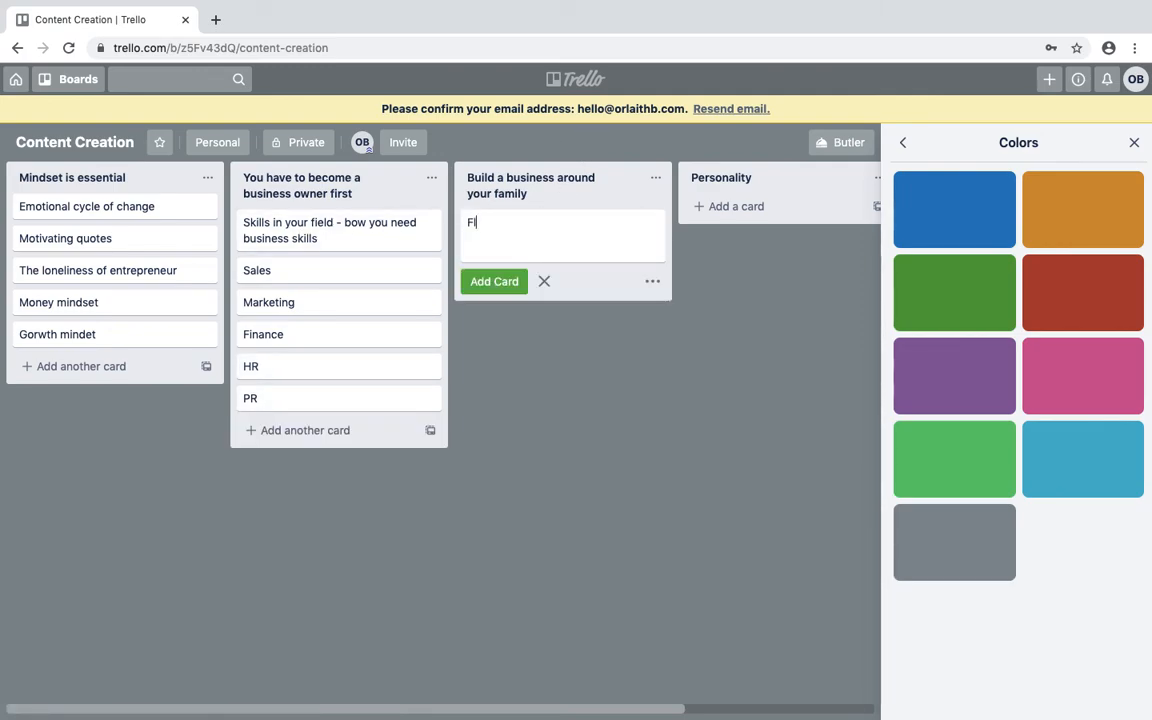
{"action": "type", "text": "exibility in the work force"}
{"action": "key", "text": "Return"}
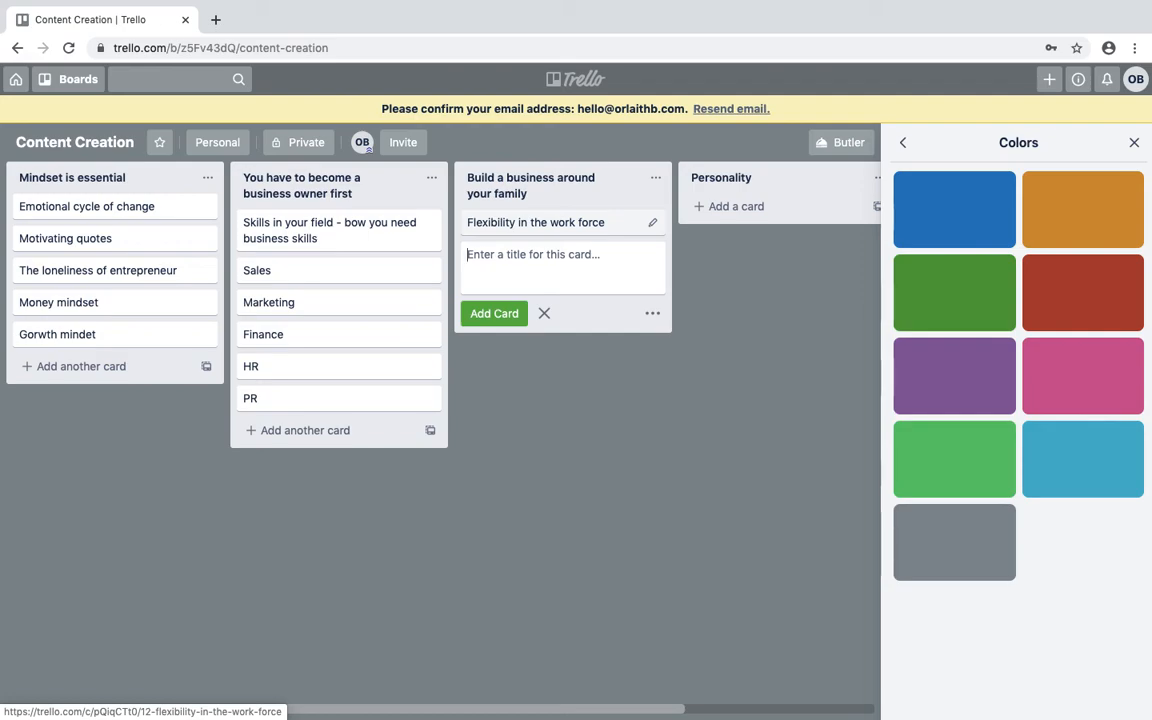
{"action": "type", "text": "Share stories of my life a"}
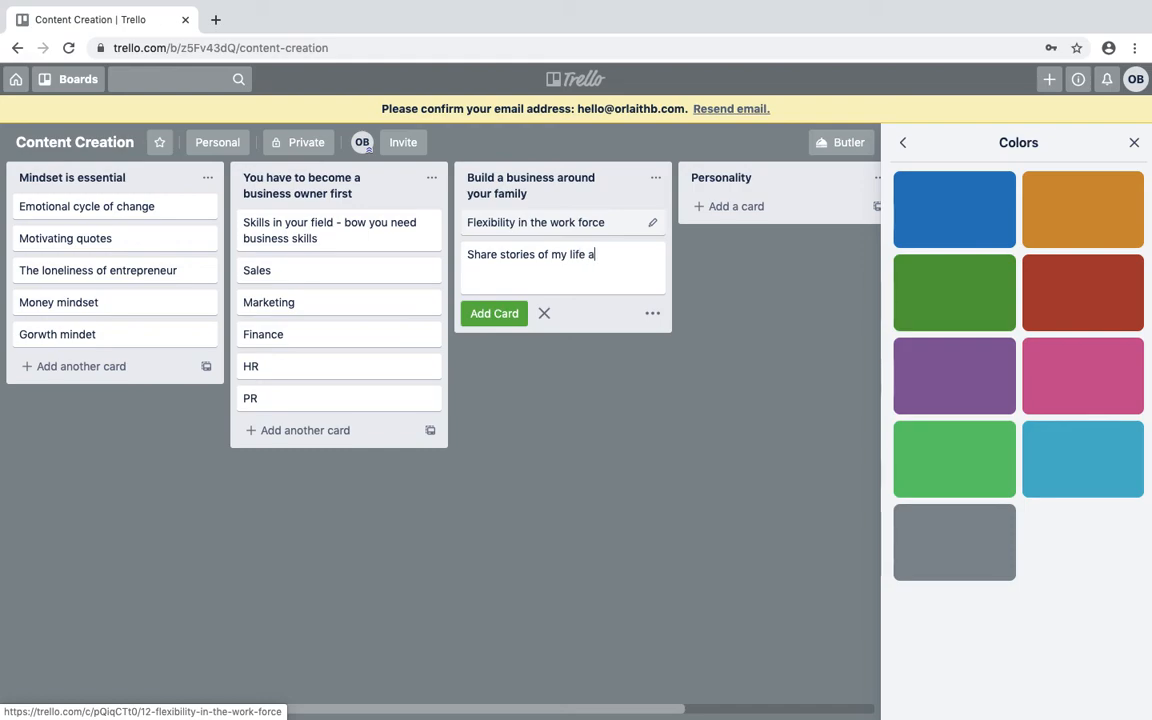
{"action": "type", "text": "s a working mum"}
{"action": "key", "text": "Return"}
Add What makes me different, Eurovision, Starbucks, Wagamamas and Books I have read cards to Personality.
{"action": "left_click", "coordinate": [724, 207]}
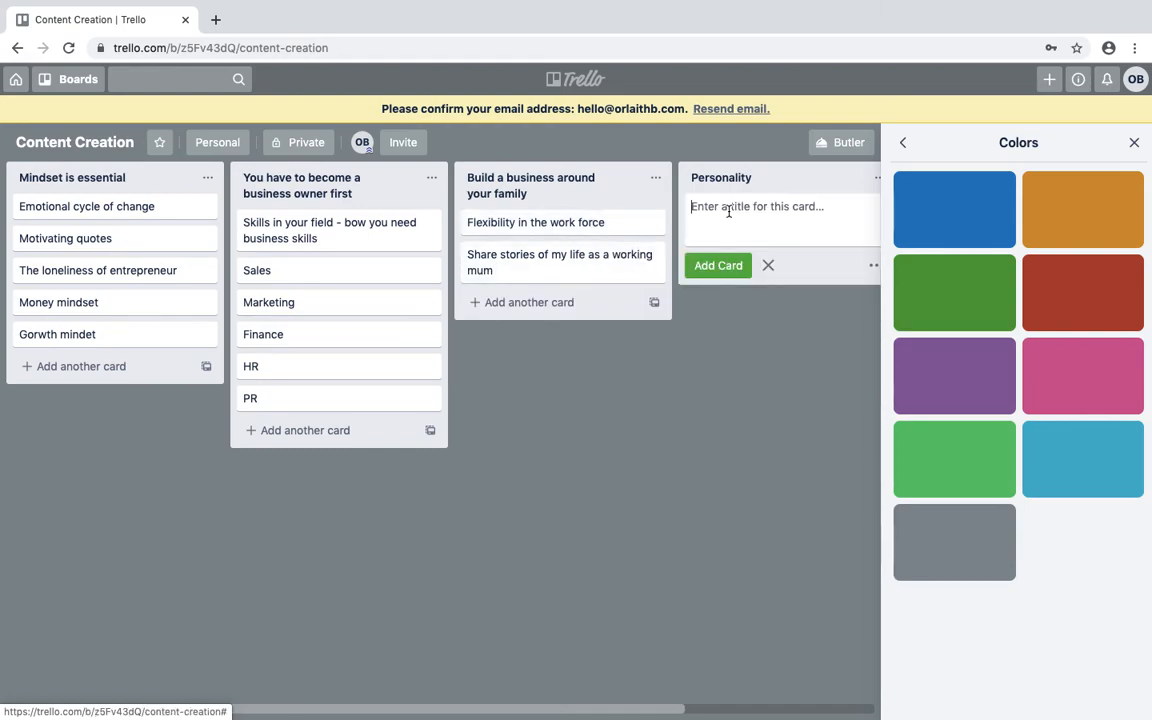
{"action": "type", "text": "What makes me different"}
{"action": "key", "text": "Return"}
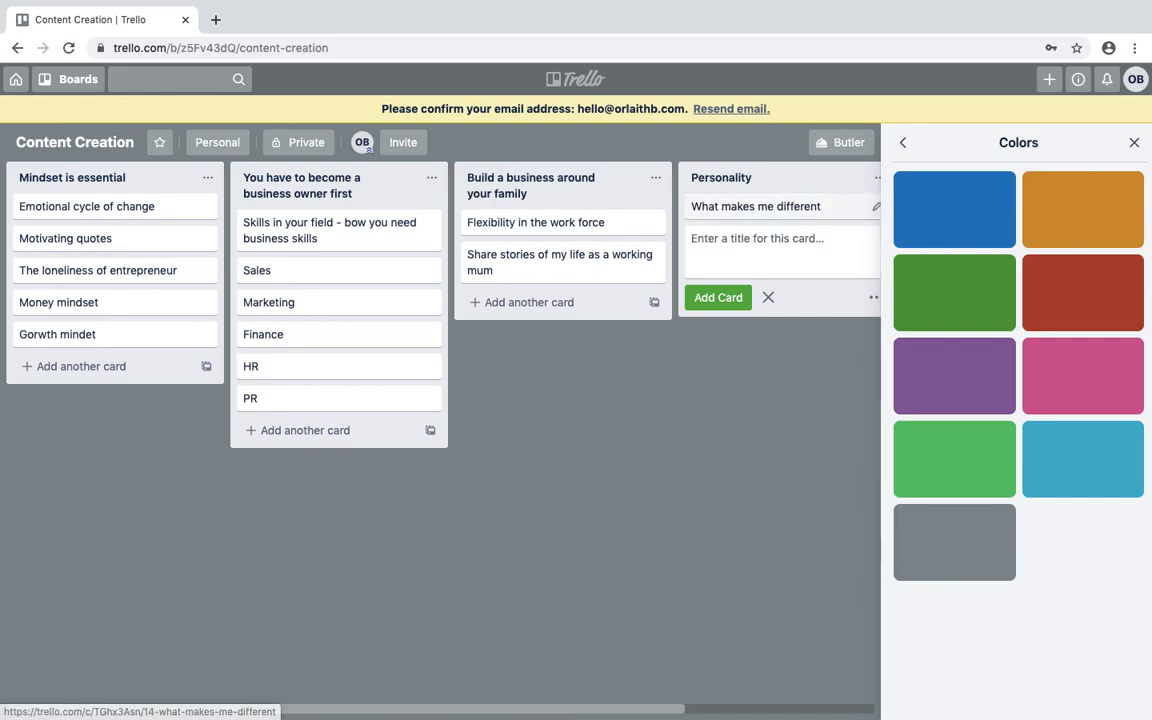
{"action": "type", "text": "Eurovision"}
{"action": "key", "text": "Return"}
{"action": "type", "text": "Starbucks"}
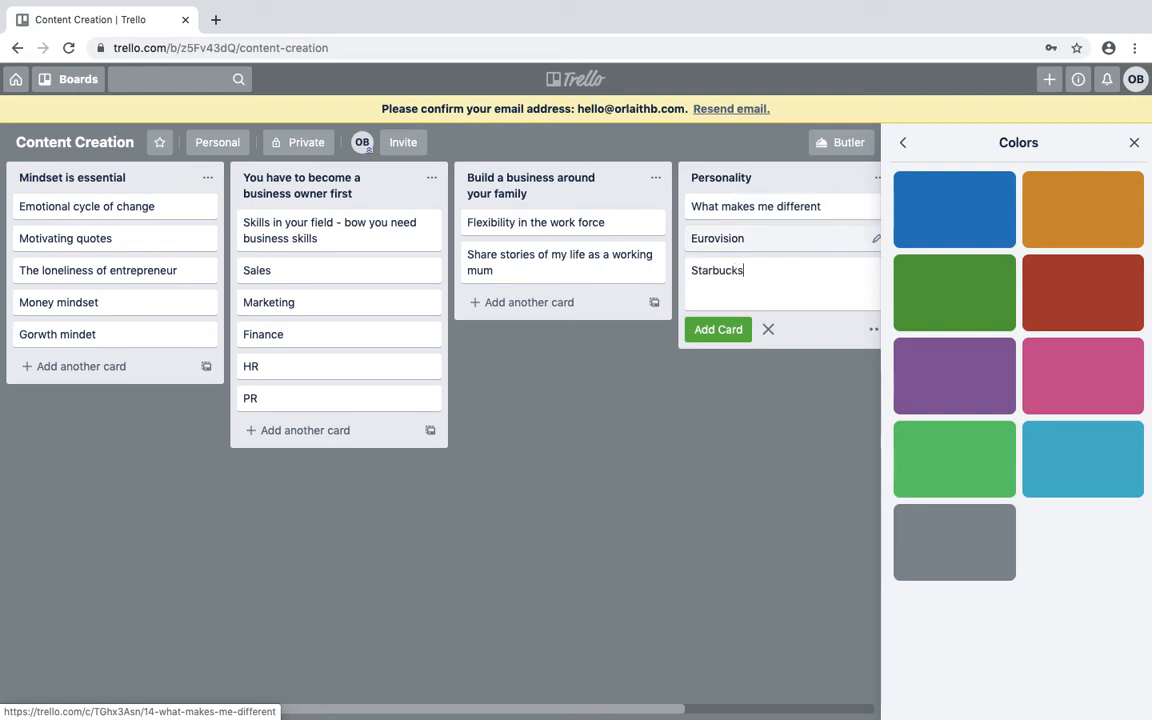
{"action": "key", "text": "Return"}
{"action": "type", "text": "Wagamamas"}
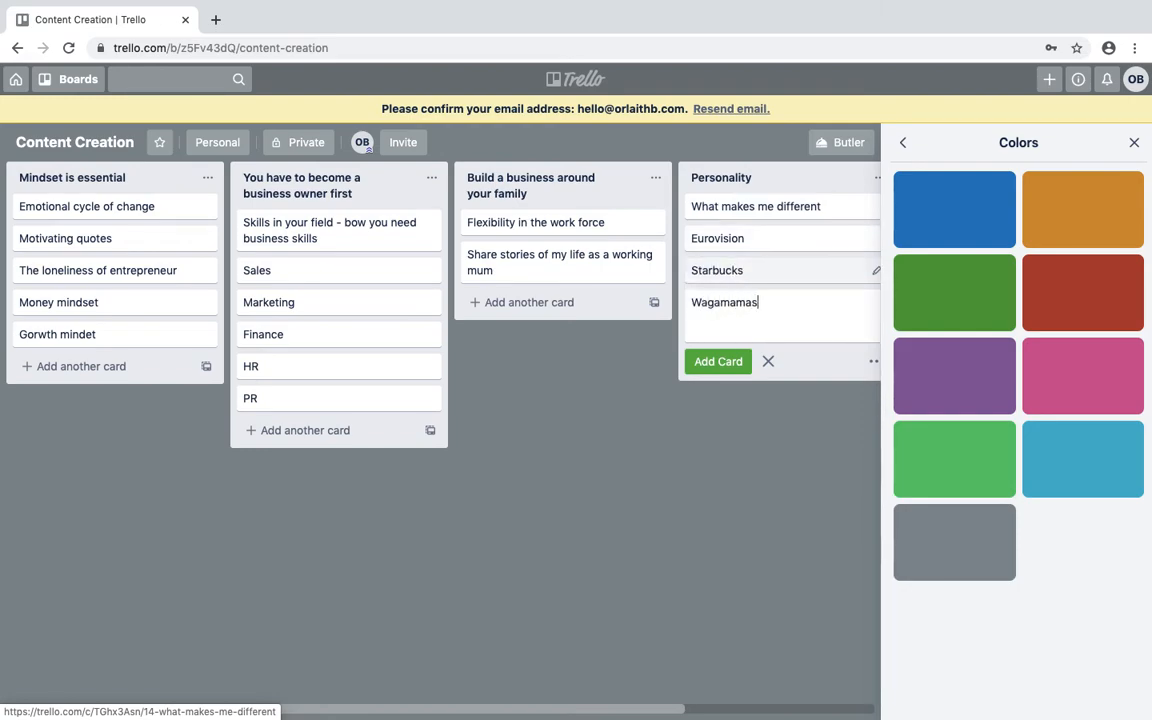
{"action": "key", "text": "Return"}
{"action": "type", "text": "Books"}
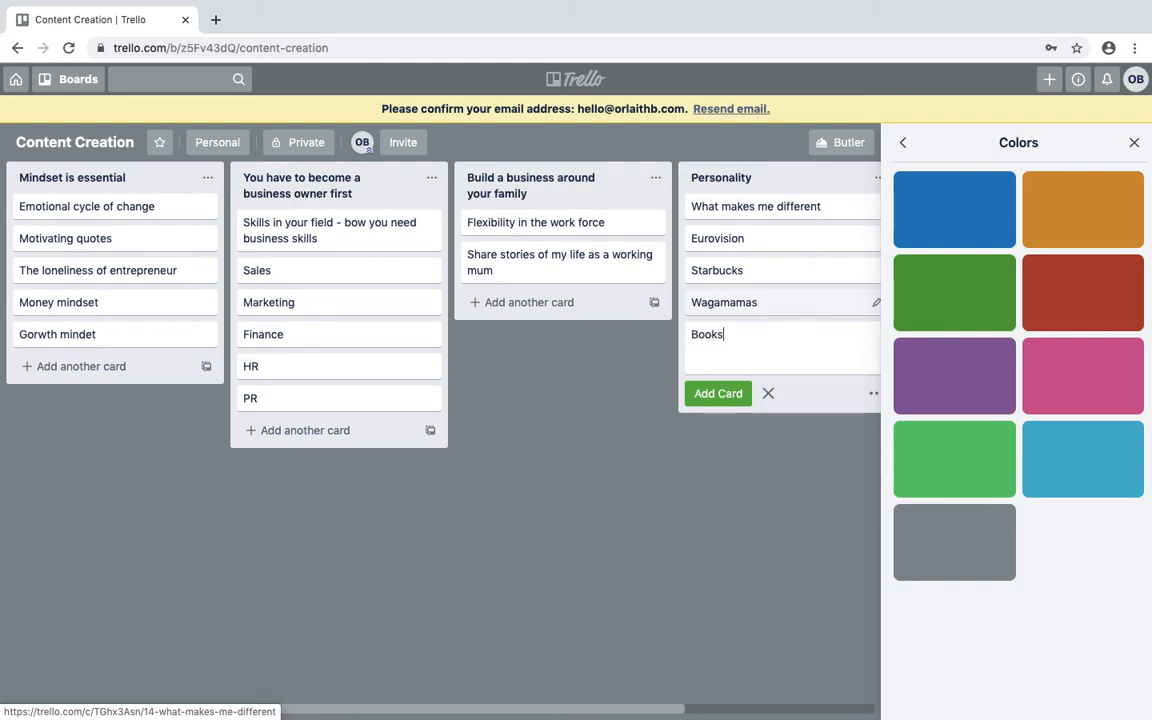
{"action": "type", "text": " I have read"}
{"action": "key", "text": "Return"}
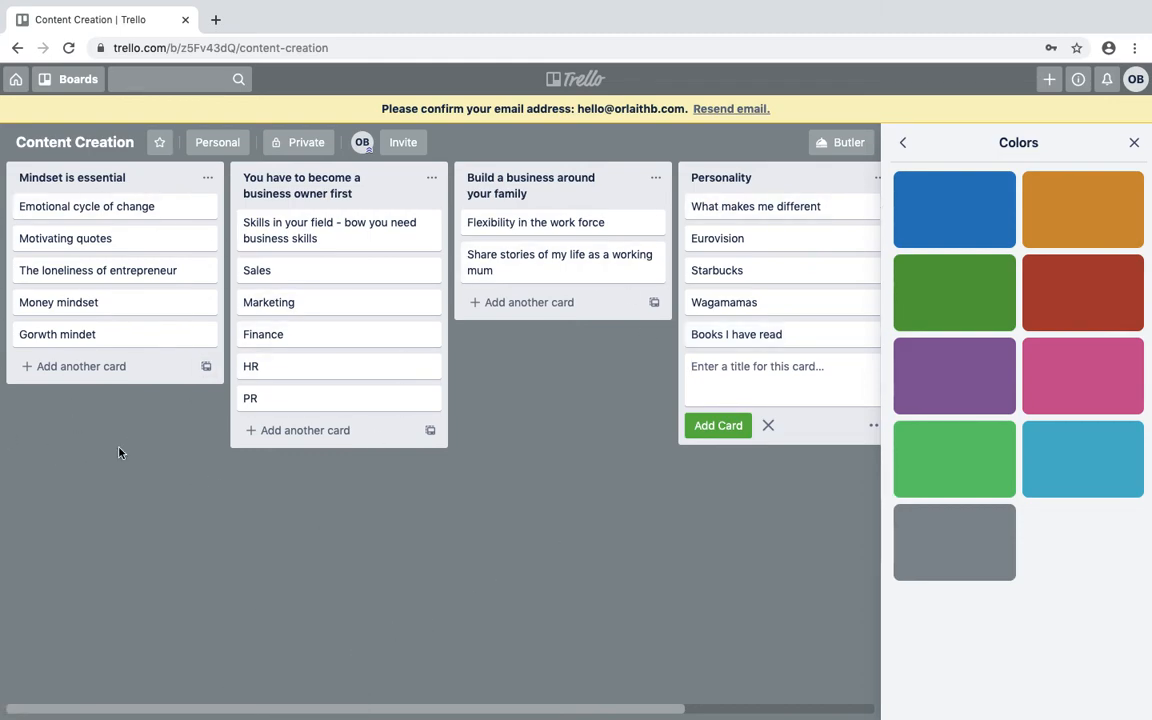
Begin the Emotional cycle of change description with 'Blog on this' and 'Tell my story…when I experienced it'.
{"action": "left_click", "coordinate": [95, 210]}
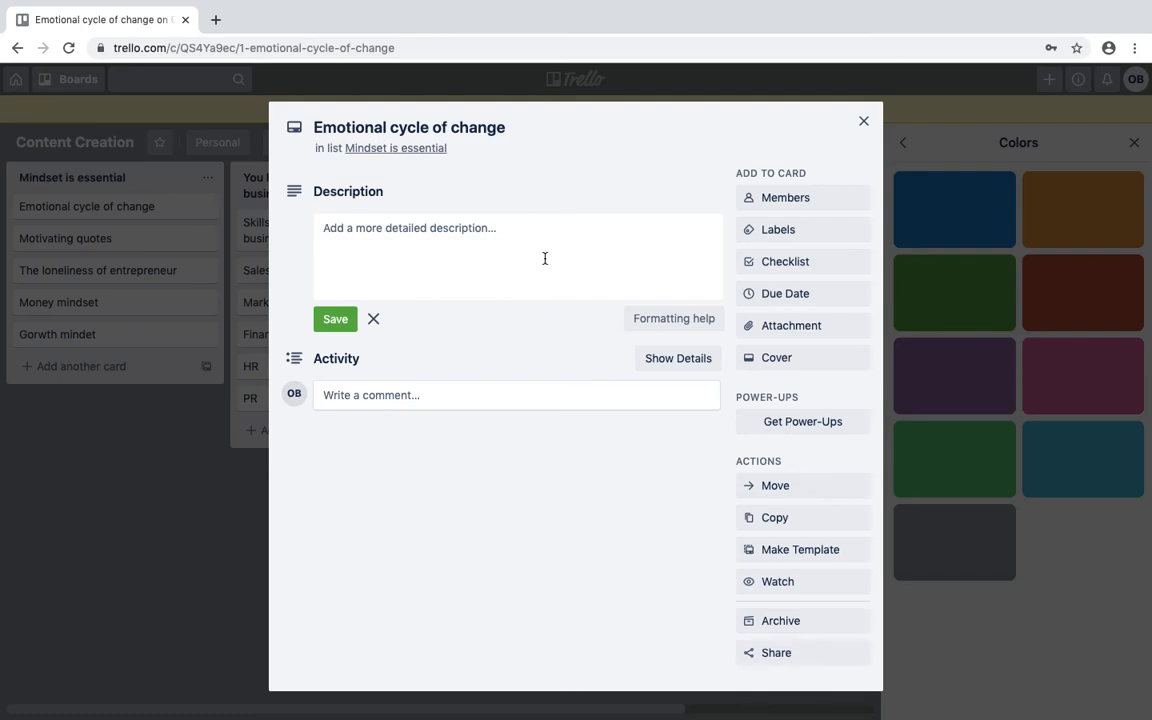
{"action": "left_click", "coordinate": [416, 230]}
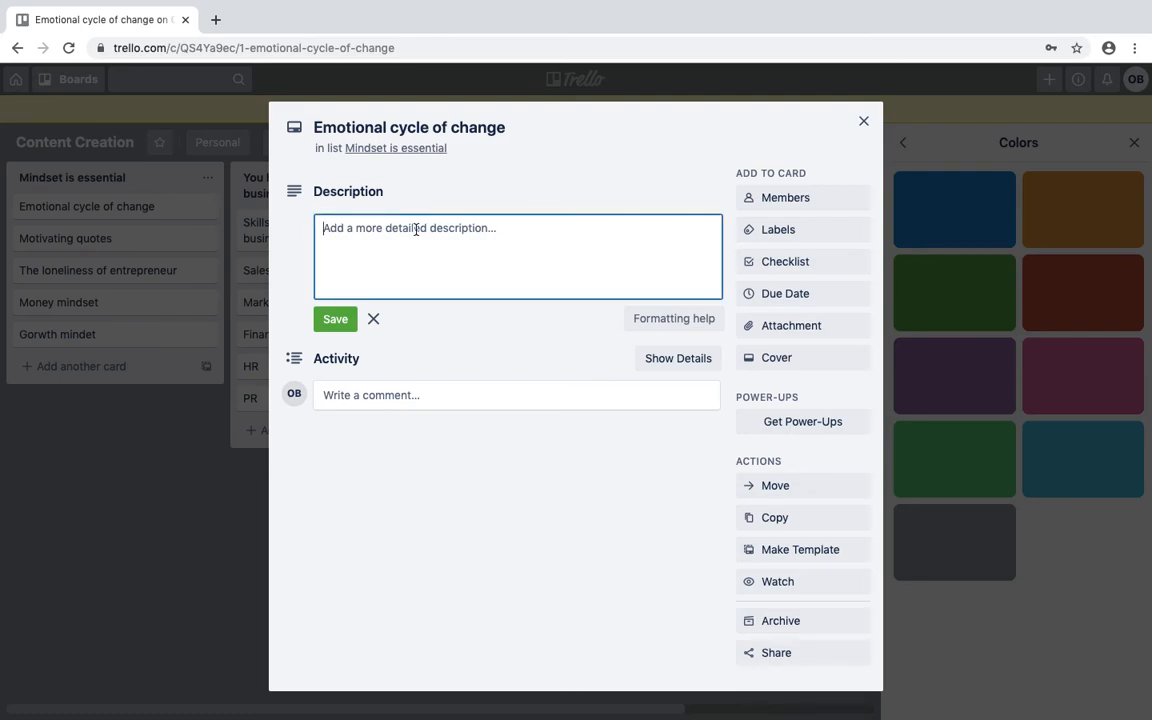
{"action": "type", "text": "Blog on th"}
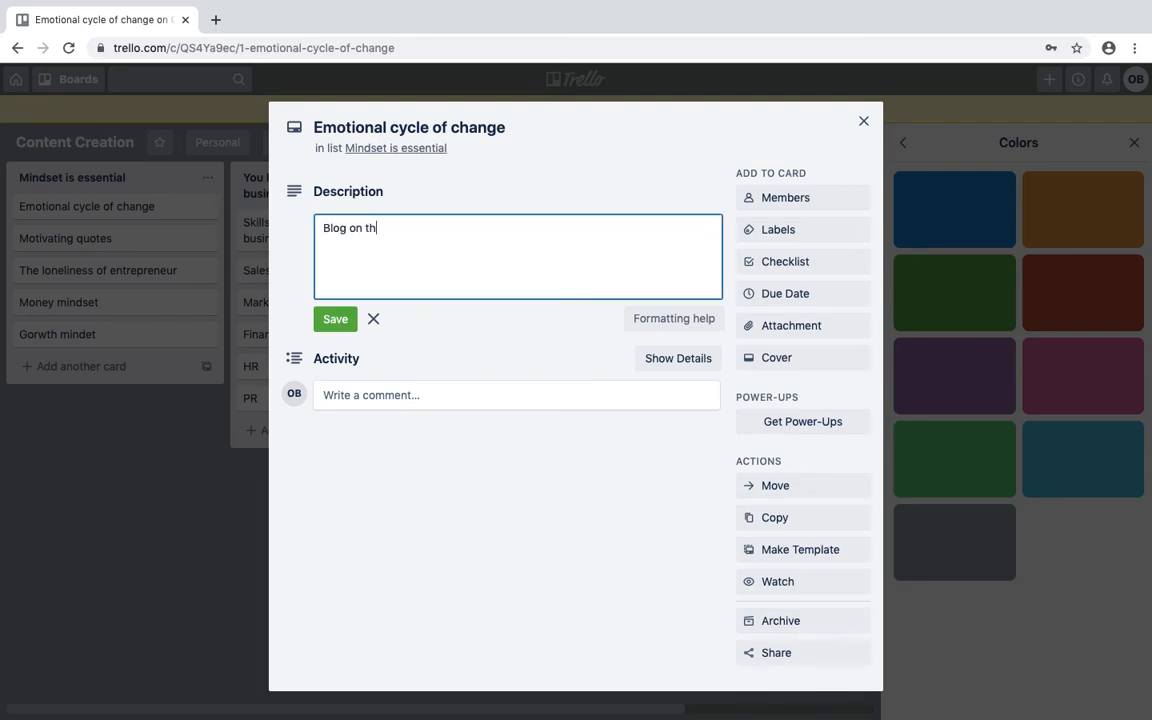
{"action": "type", "text": "is"}
{"action": "key", "text": "Return"}
{"action": "type", "text": "Tell my story abou"}
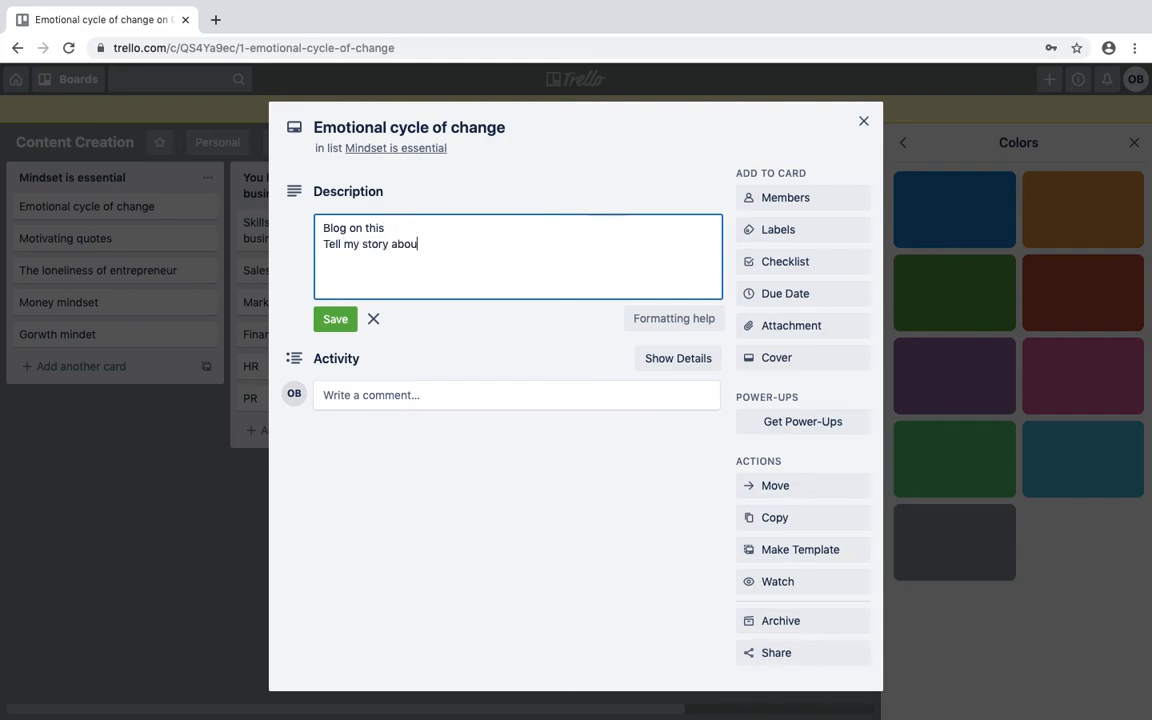
{"action": "type", "text": "t the emotional cycle of"}
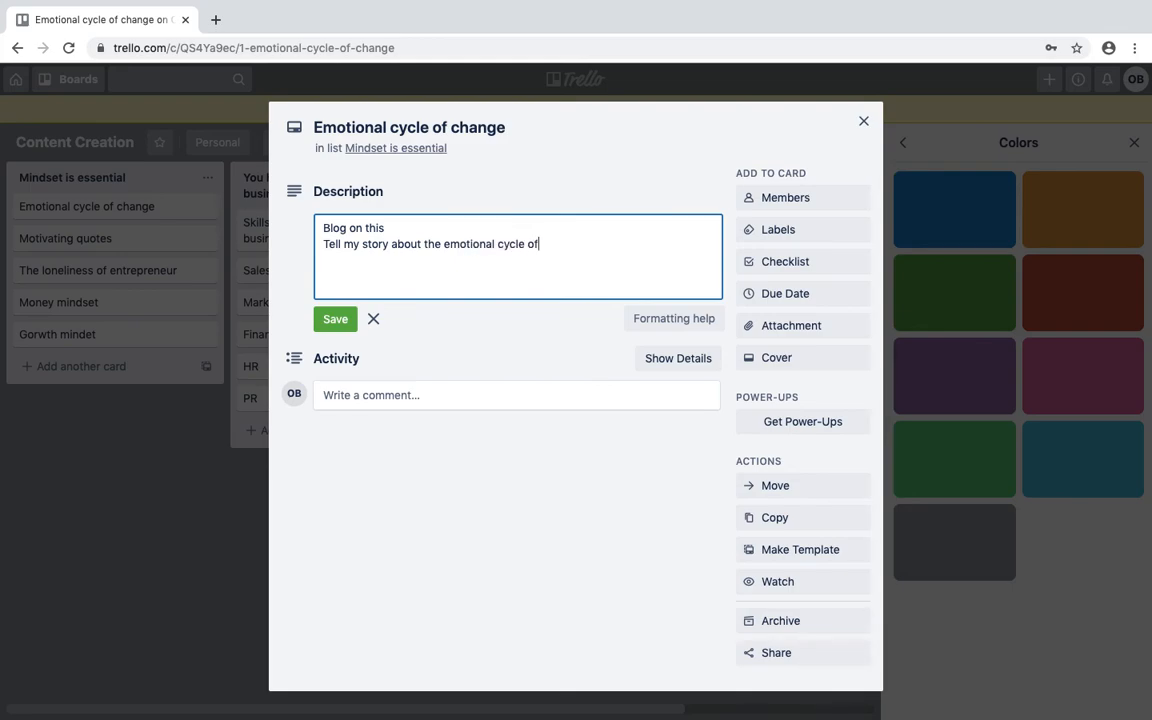
{"action": "type", "text": " change an d"}
{"action": "key", "text": "BackSpace"}
{"action": "key", "text": "BackSpace"}
{"action": "type", "text": "d when I experienced it"}
Add lines Tell client's stories, Facebook live, Insta live on it, Posts for social; save and close.
{"action": "key", "text": "Return"}
{"action": "type", "text": "Tel"}
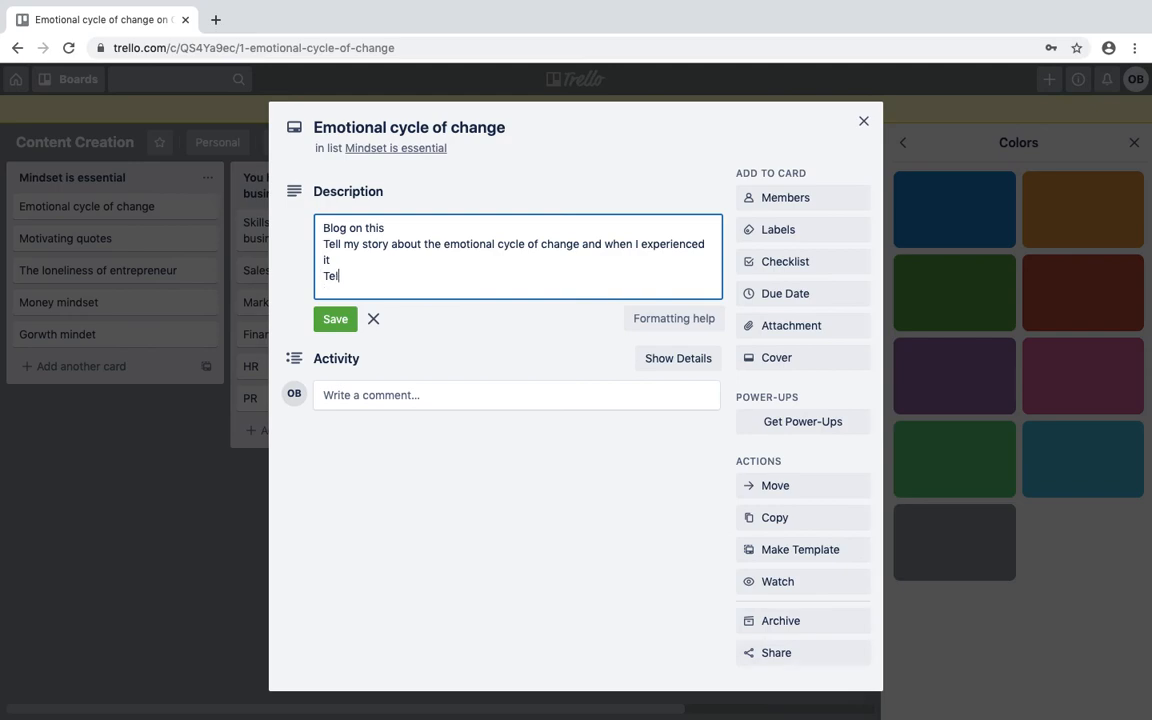
{"action": "type", "text": "l client's stories"}
{"action": "key", "text": "Return"}
{"action": "type", "text": "Face"}
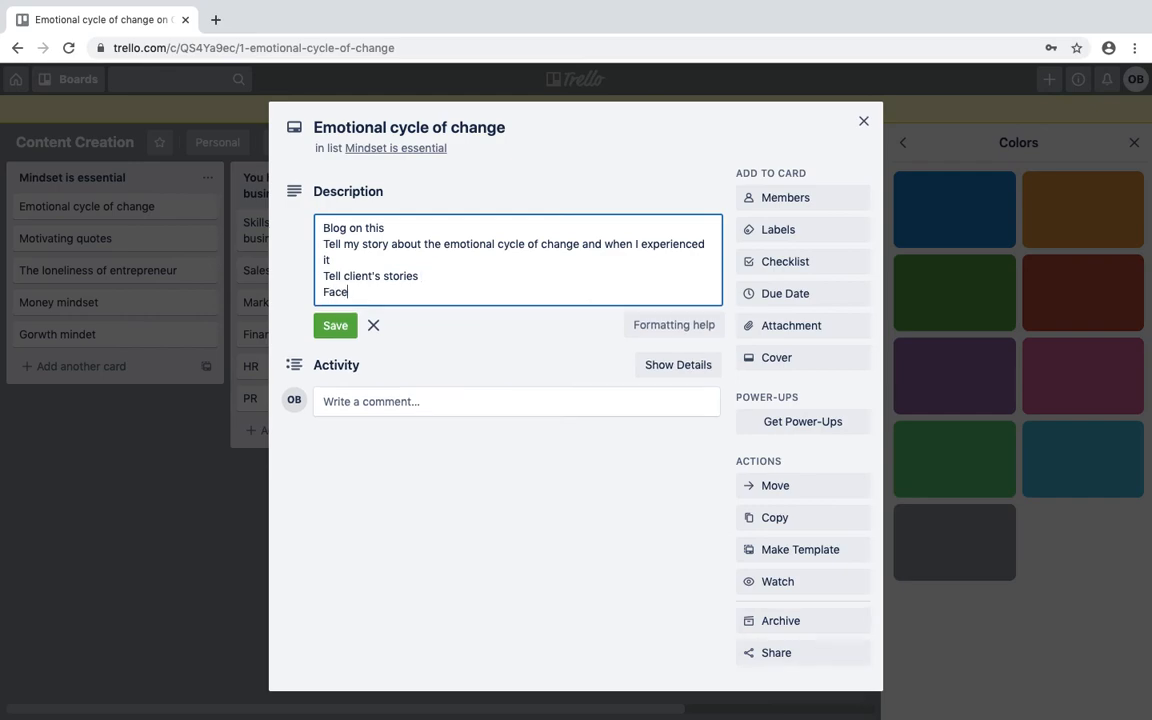
{"action": "type", "text": "book live"}
{"action": "key", "text": "Return"}
{"action": "type", "text": "Insta live "}
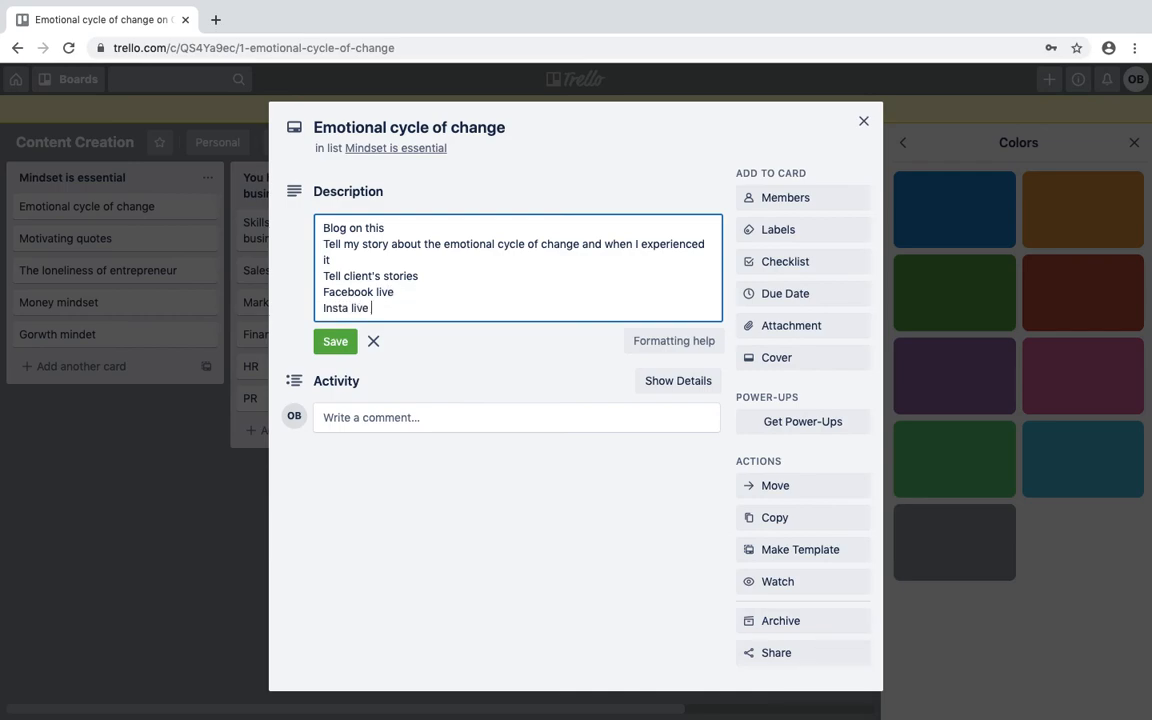
{"action": "type", "text": "on it"}
{"action": "key", "text": "Return"}
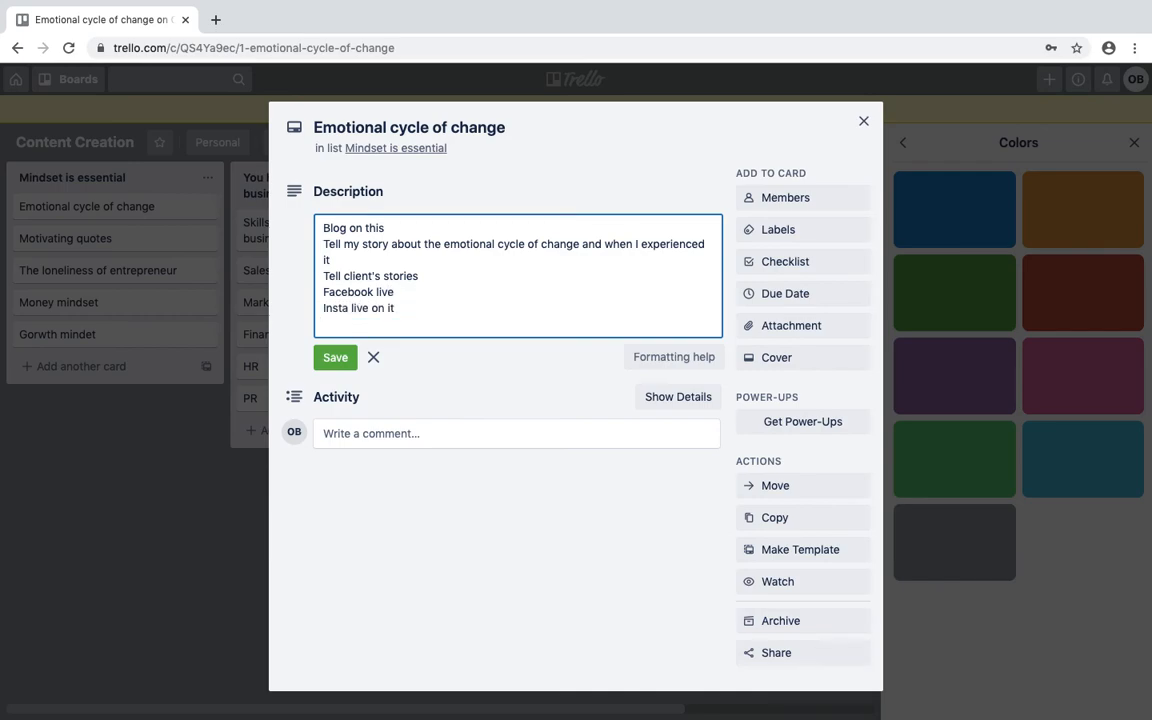
{"action": "type", "text": "Posts for social"}
{"action": "key", "text": "Return"}
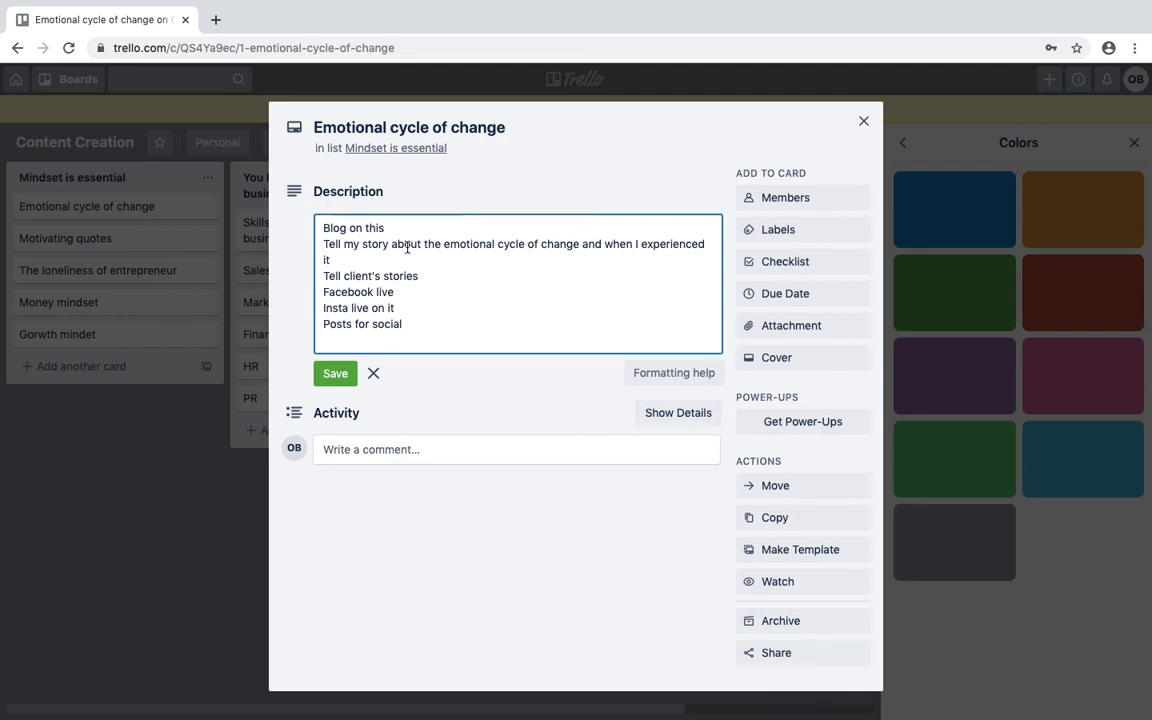
{"action": "left_click", "coordinate": [336, 373]}
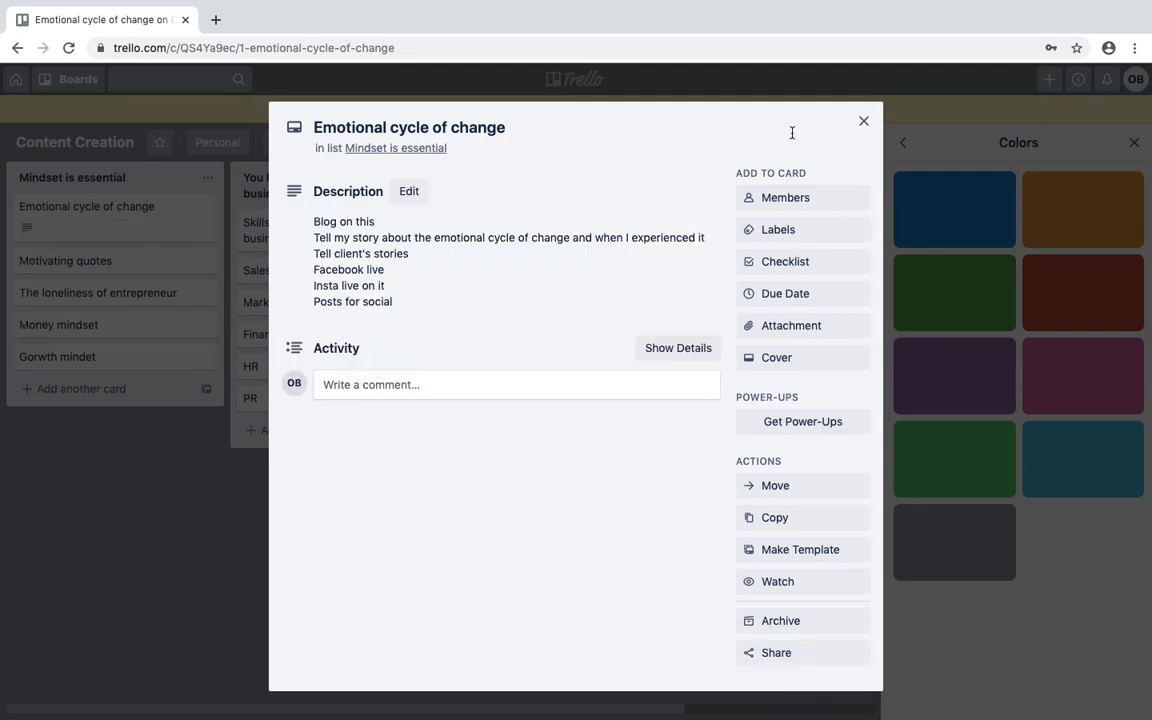
{"action": "left_click", "coordinate": [864, 122]}
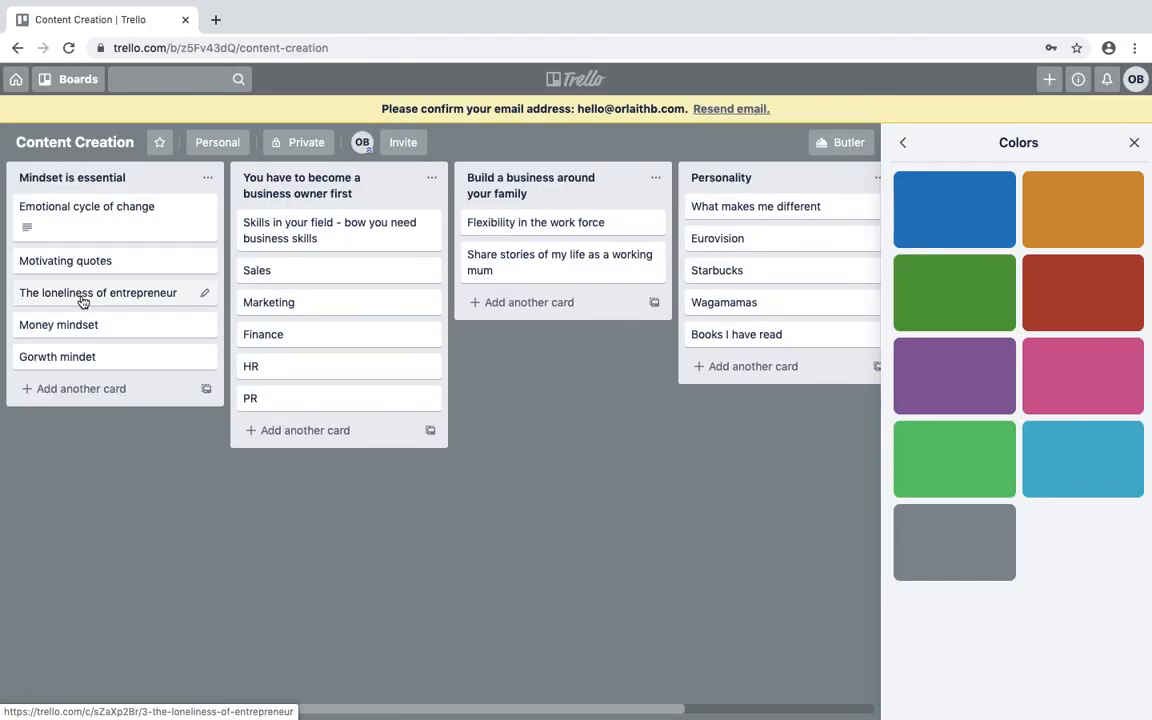
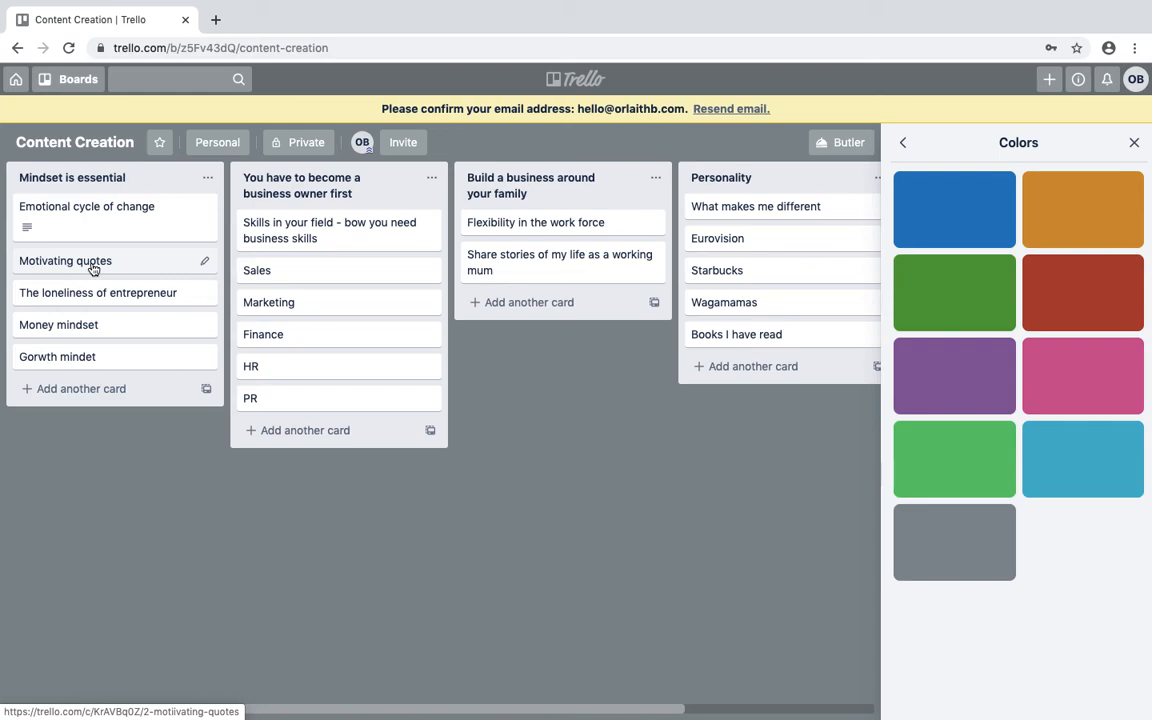
Write the Motivating quotes card's description: 'what kind of quotes / Fluffy ones? Direct ones?'.
{"action": "left_click", "coordinate": [92, 262]}
{"action": "left_click", "coordinate": [388, 235]}
{"action": "type", "text": "what kind of q"}
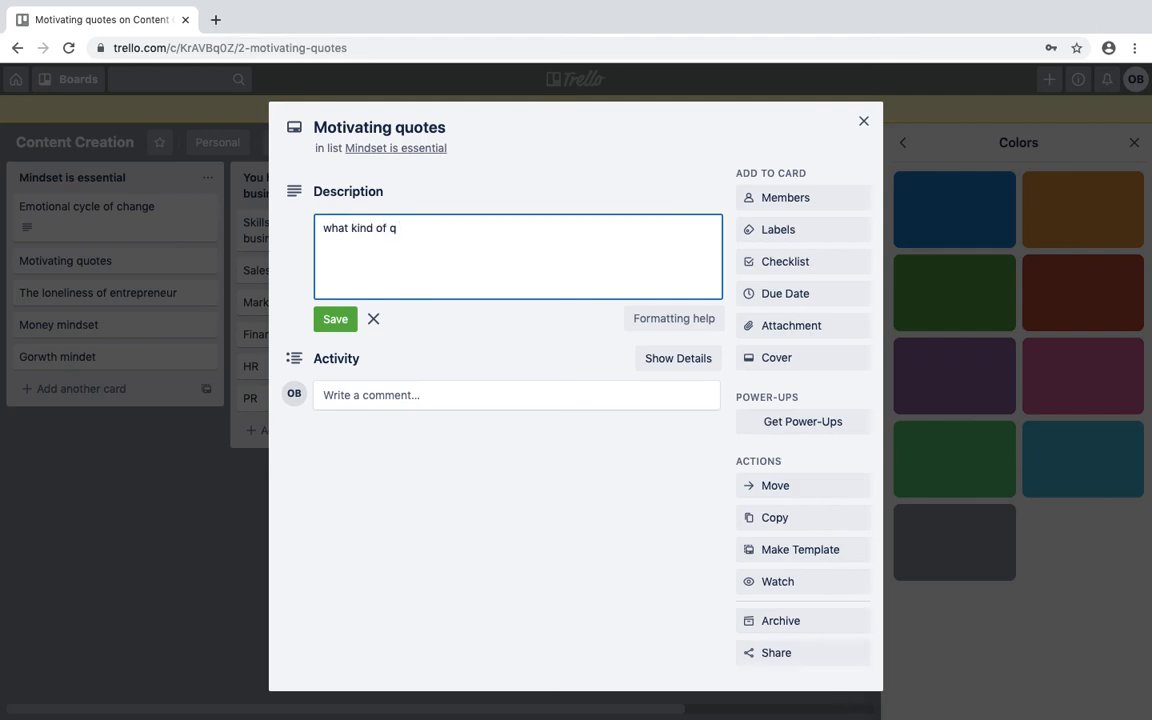
{"action": "type", "text": "uotes Fluffy ones? "}
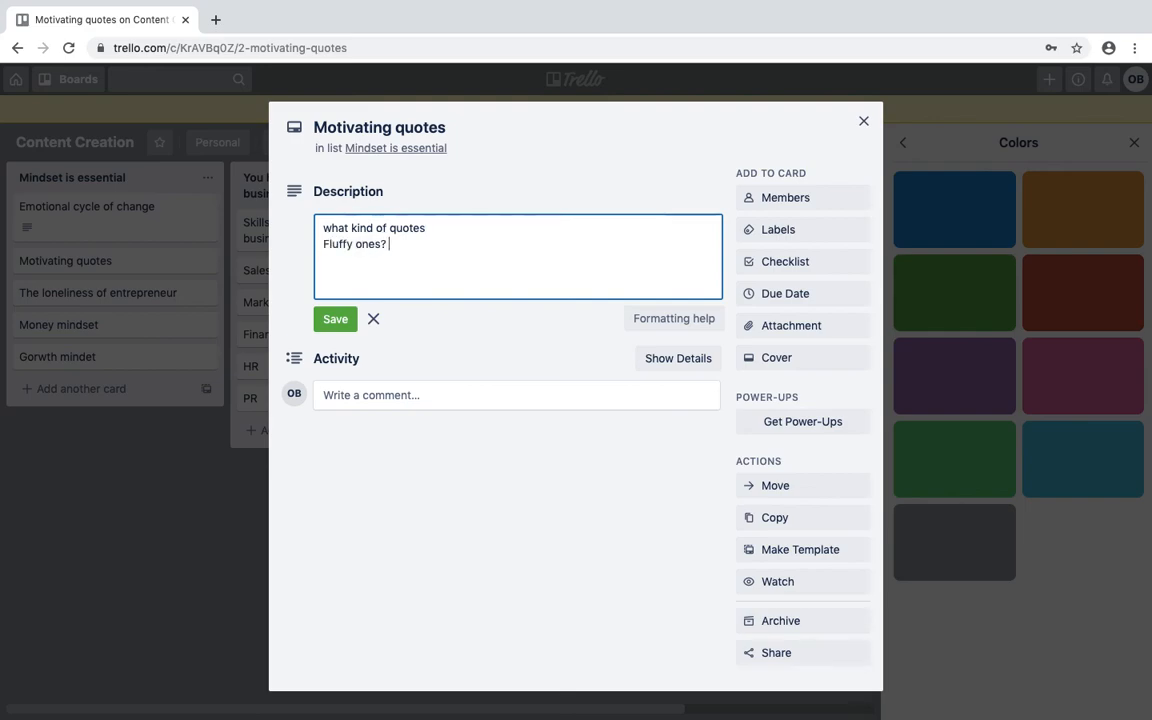
{"action": "type", "text": "Direct ones?"}
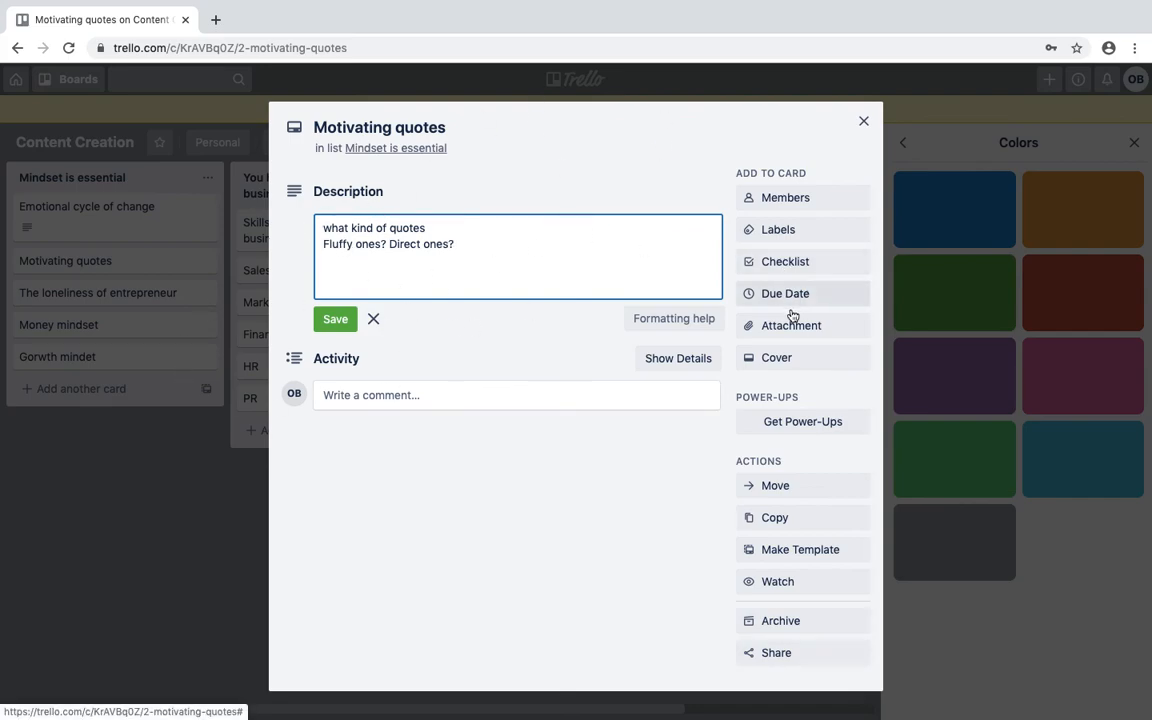
Save the description and upload a photo from the computer as the Motivating quotes card's cover.
{"action": "left_click", "coordinate": [781, 360]}
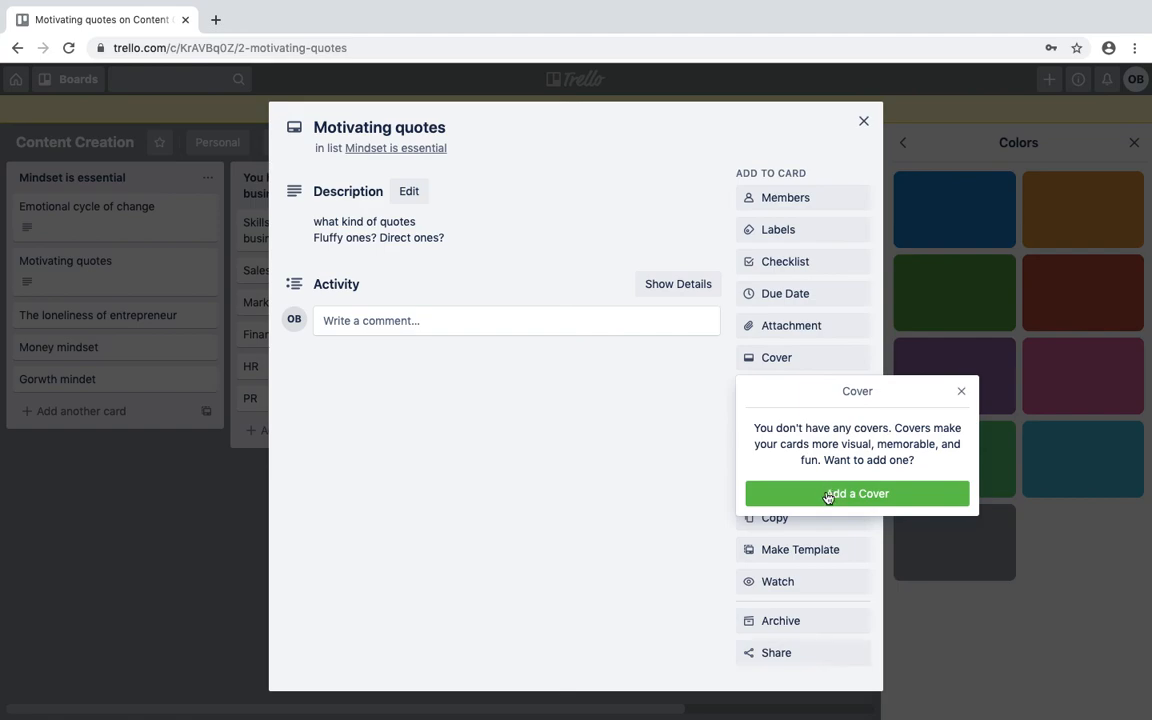
{"action": "left_click", "coordinate": [826, 493]}
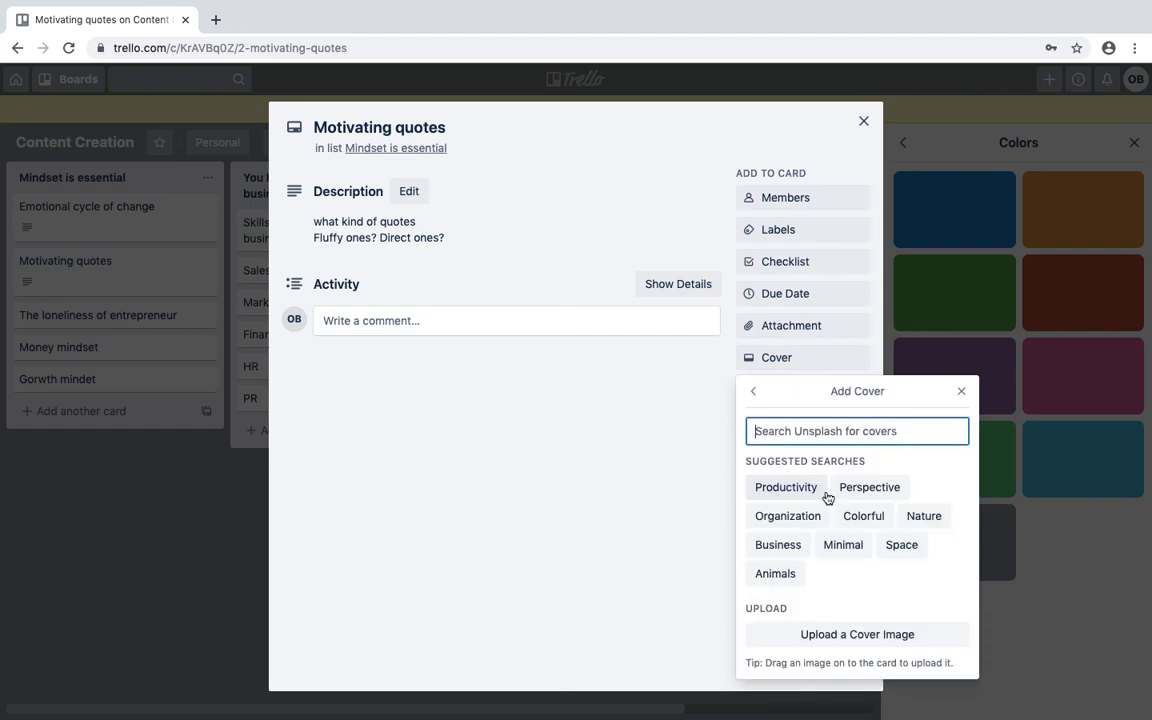
{"action": "left_click", "coordinate": [838, 637]}
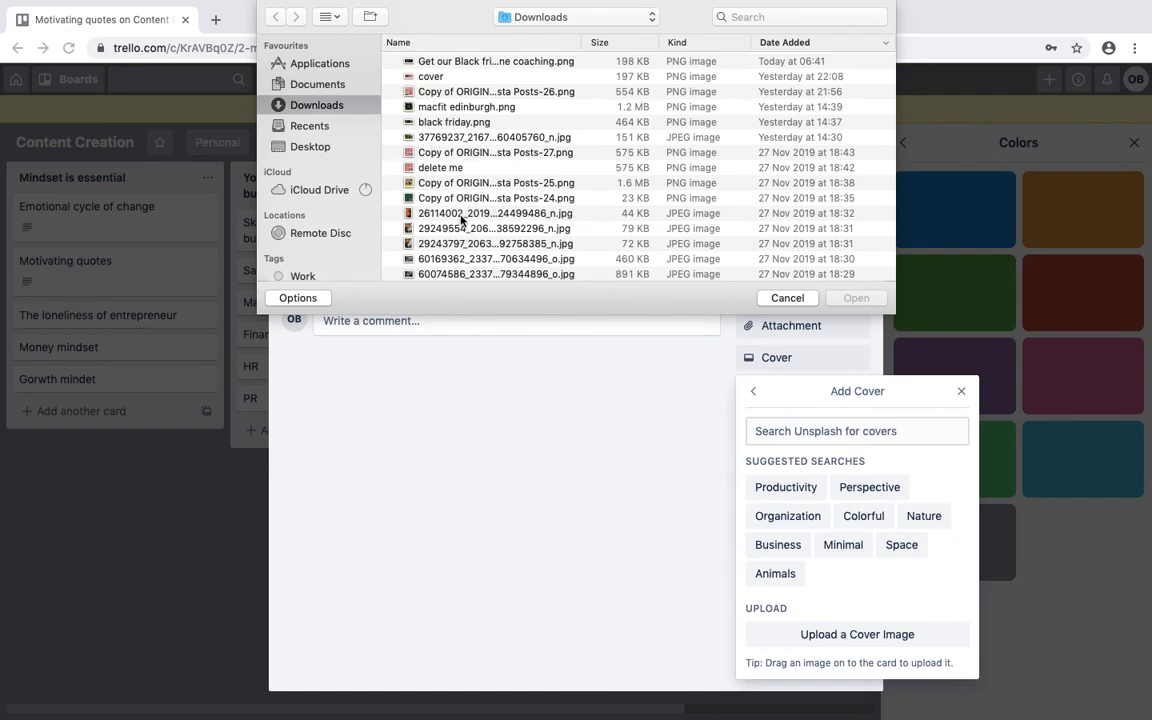
{"action": "double_click", "coordinate": [458, 250]}
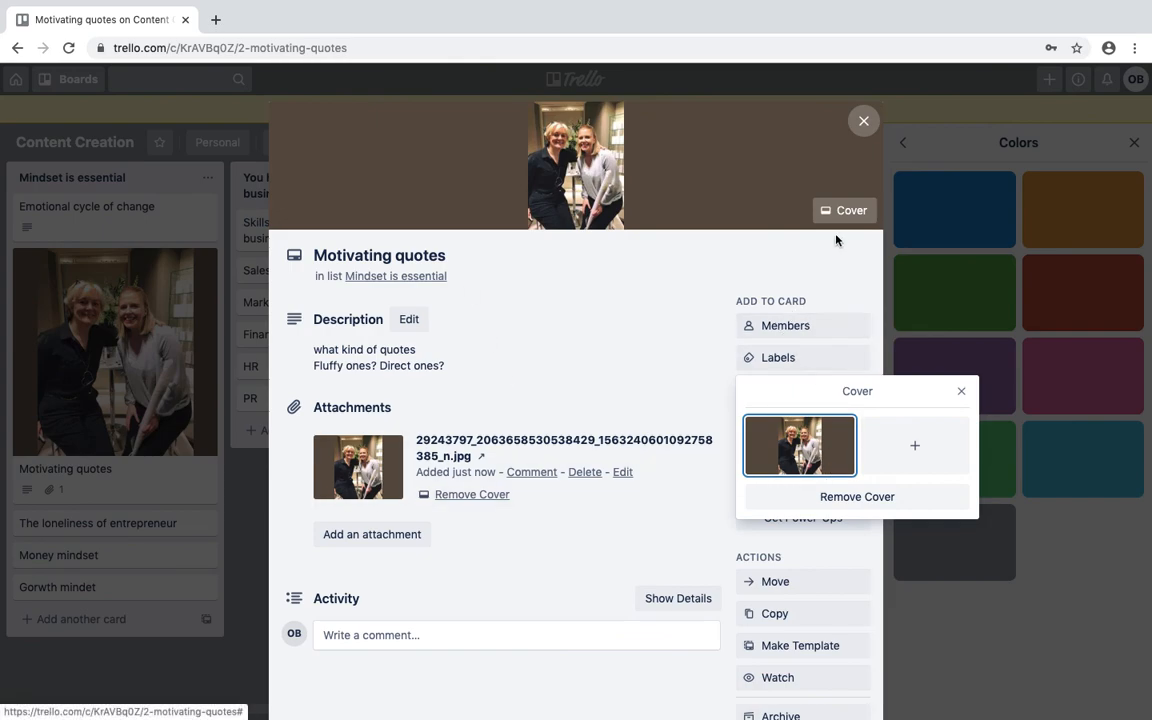
{"action": "left_click", "coordinate": [865, 124]}
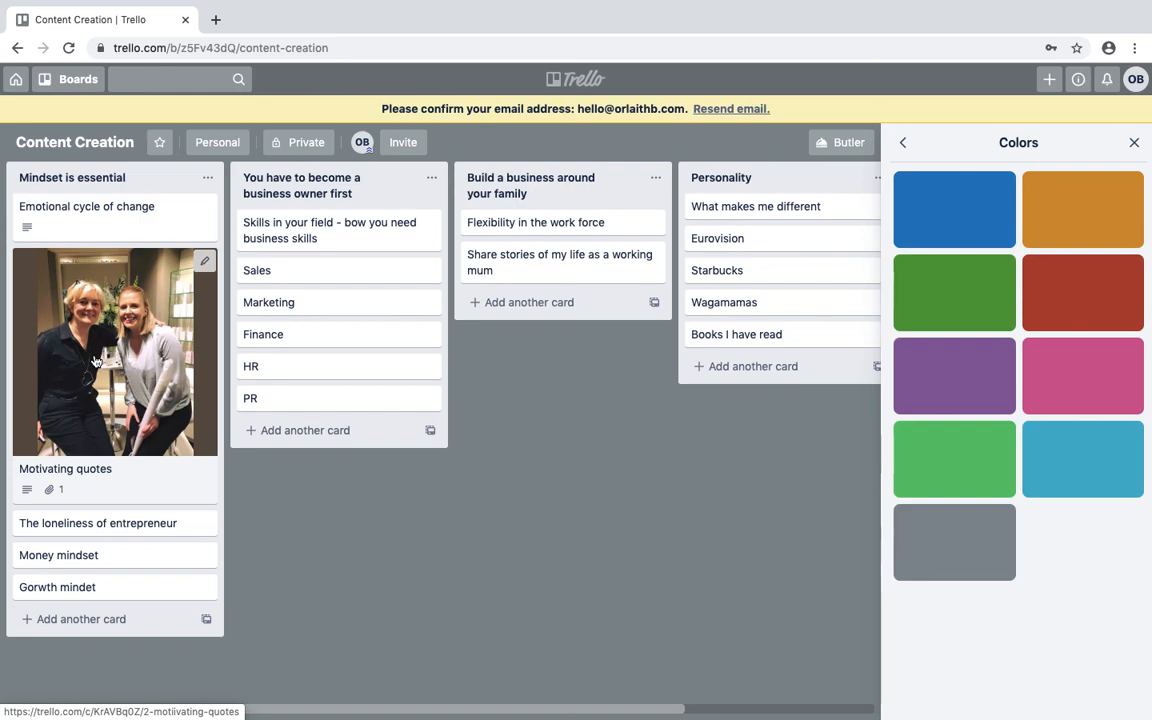
{"action": "key", "text": "XF86AudioRaiseVolume"}
{"action": "key", "text": "XF86AudioRaiseVolume"}
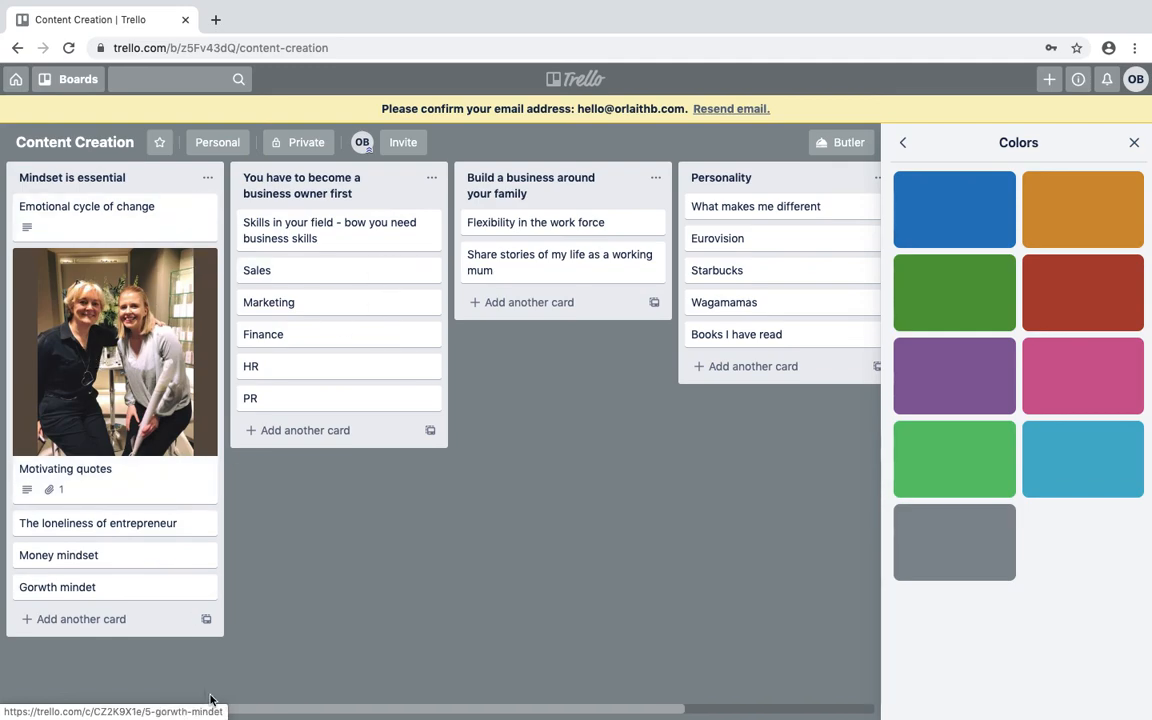
{"action": "left_click_drag", "start_coordinate": [279, 714], "coordinate": [503, 702]}
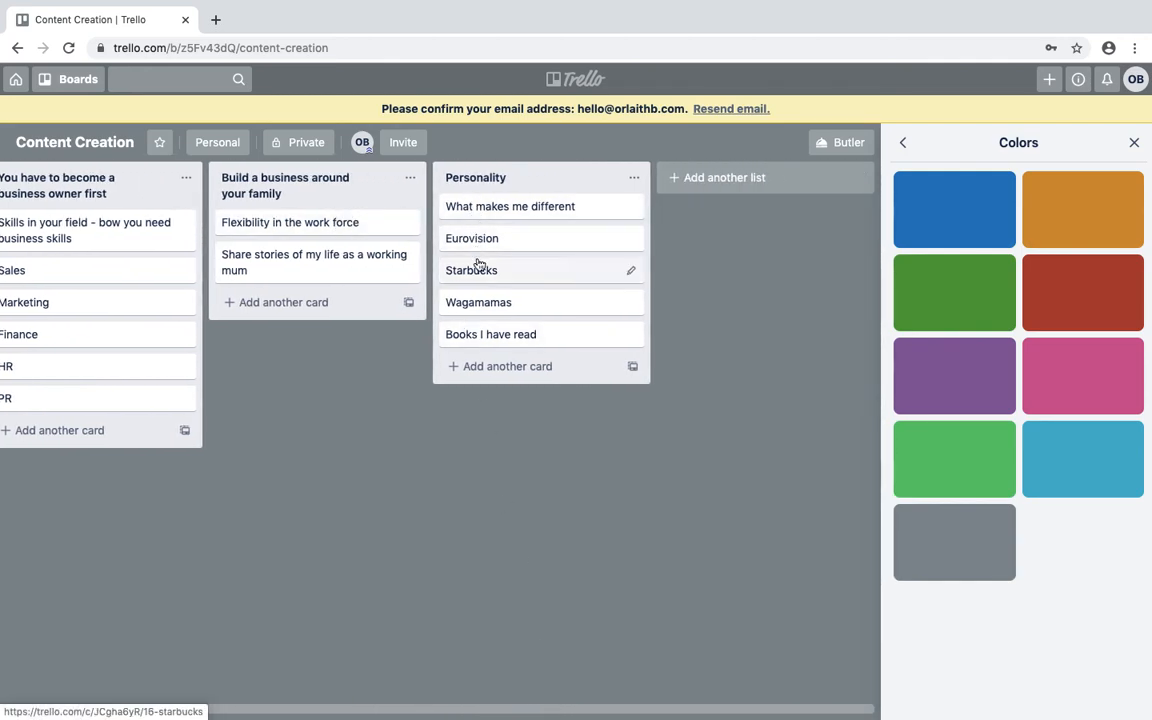
{"action": "left_click_drag", "start_coordinate": [301, 712], "coordinate": [85, 706]}
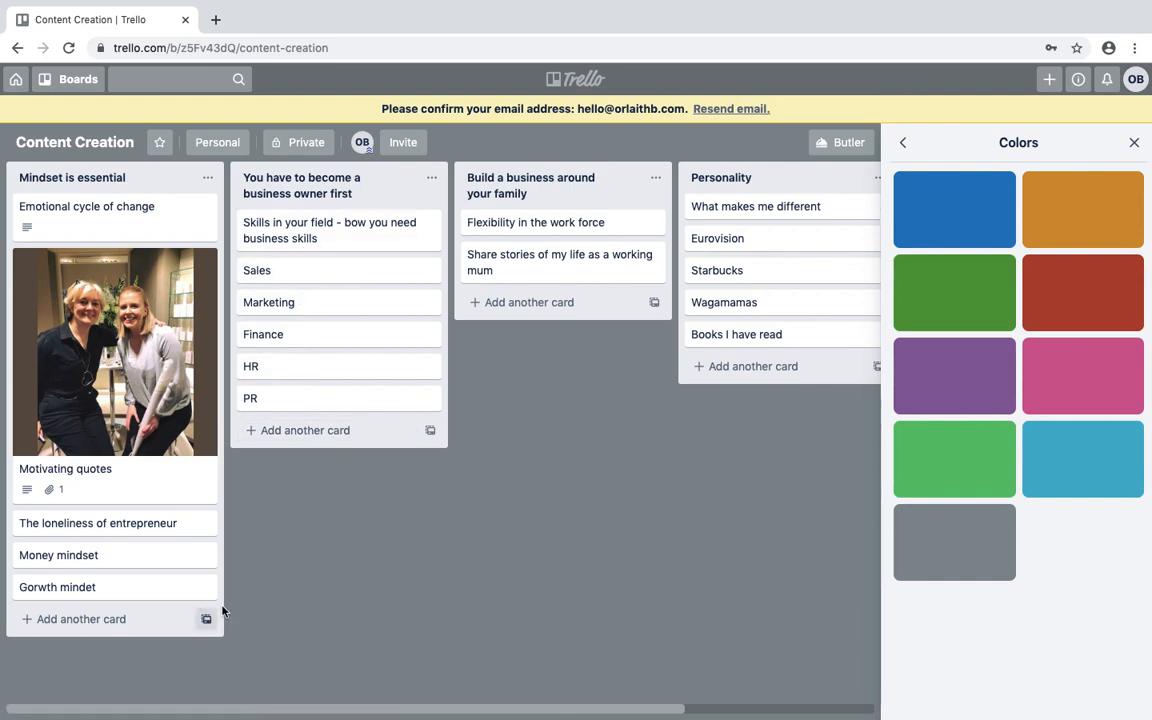
Look at the Goals for 2020 (Jan-March) board, then return to the Content Creation board.
{"action": "left_click", "coordinate": [15, 80]}
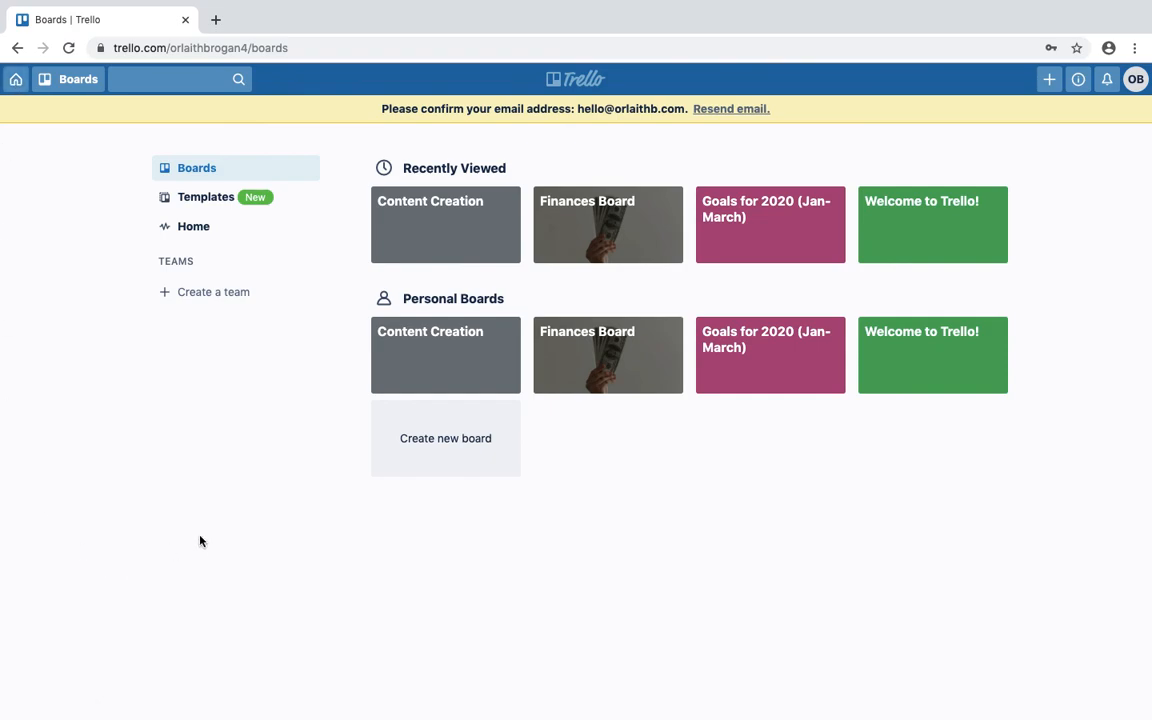
{"action": "left_click", "coordinate": [775, 235]}
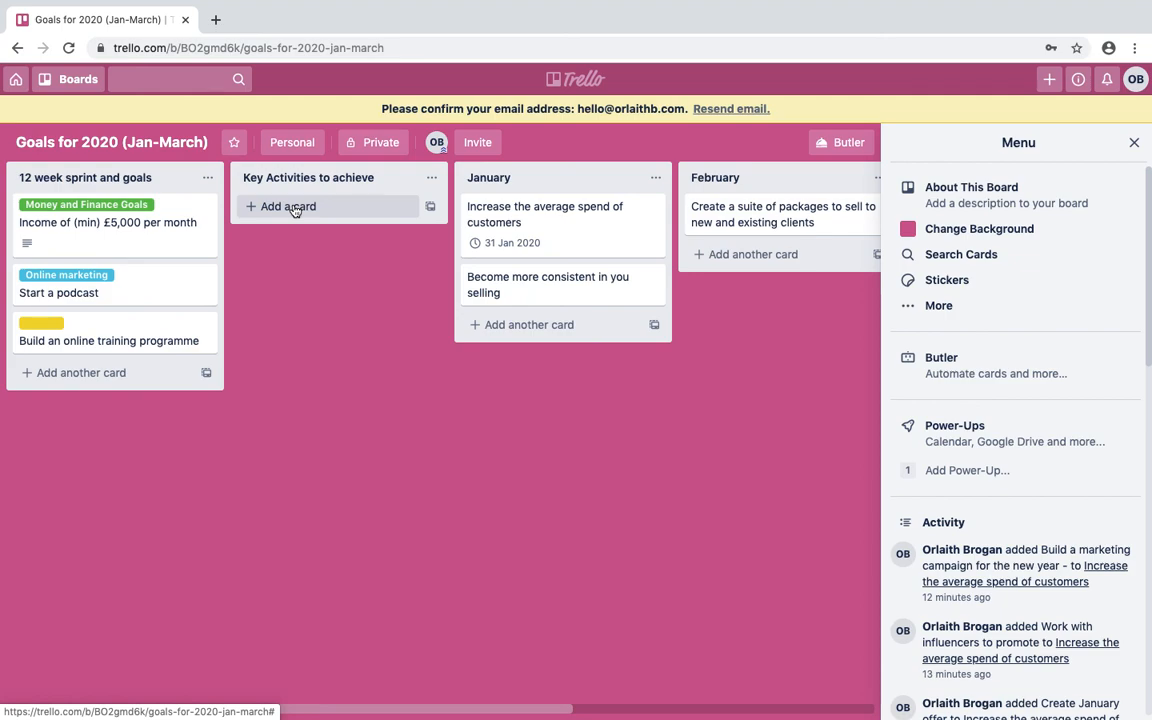
{"action": "left_click", "coordinate": [16, 81]}
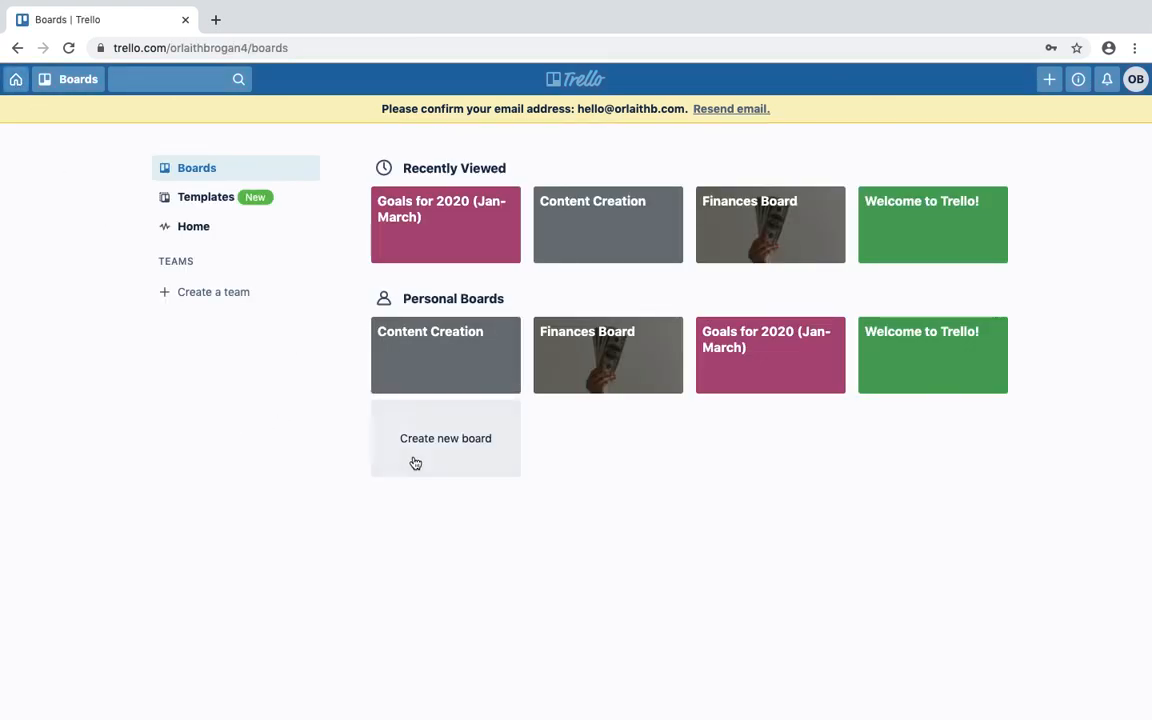
{"action": "left_click", "coordinate": [424, 331]}
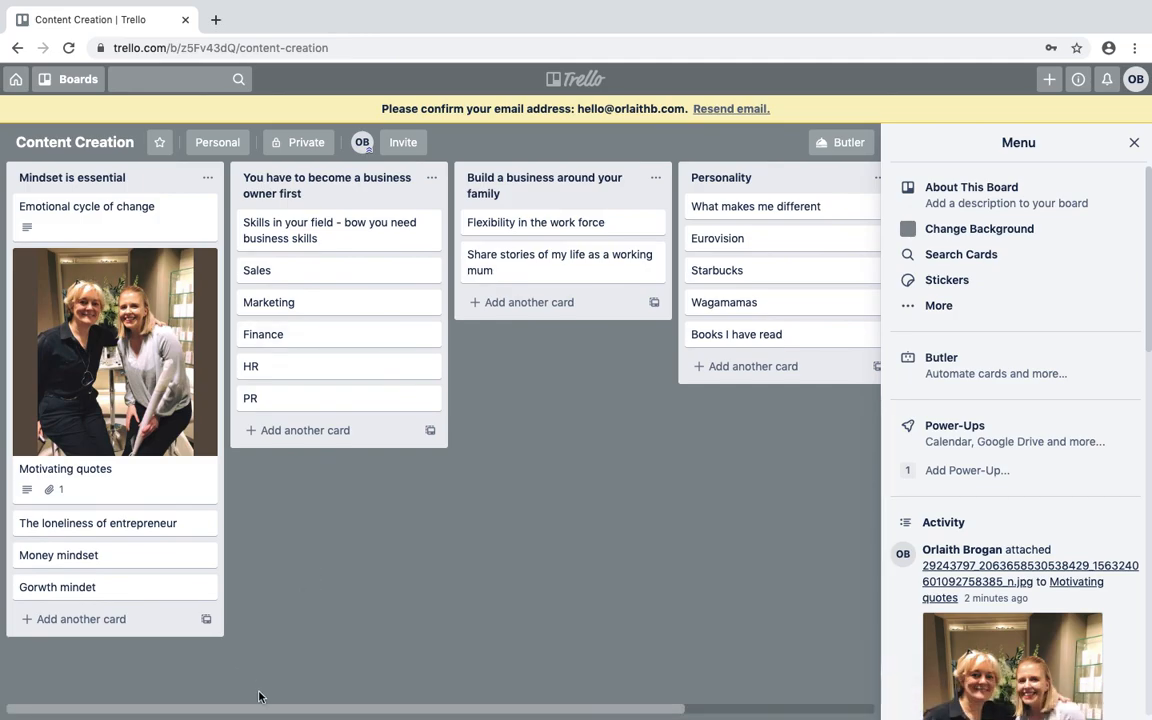
{"action": "left_click_drag", "start_coordinate": [255, 713], "coordinate": [40, 665]}
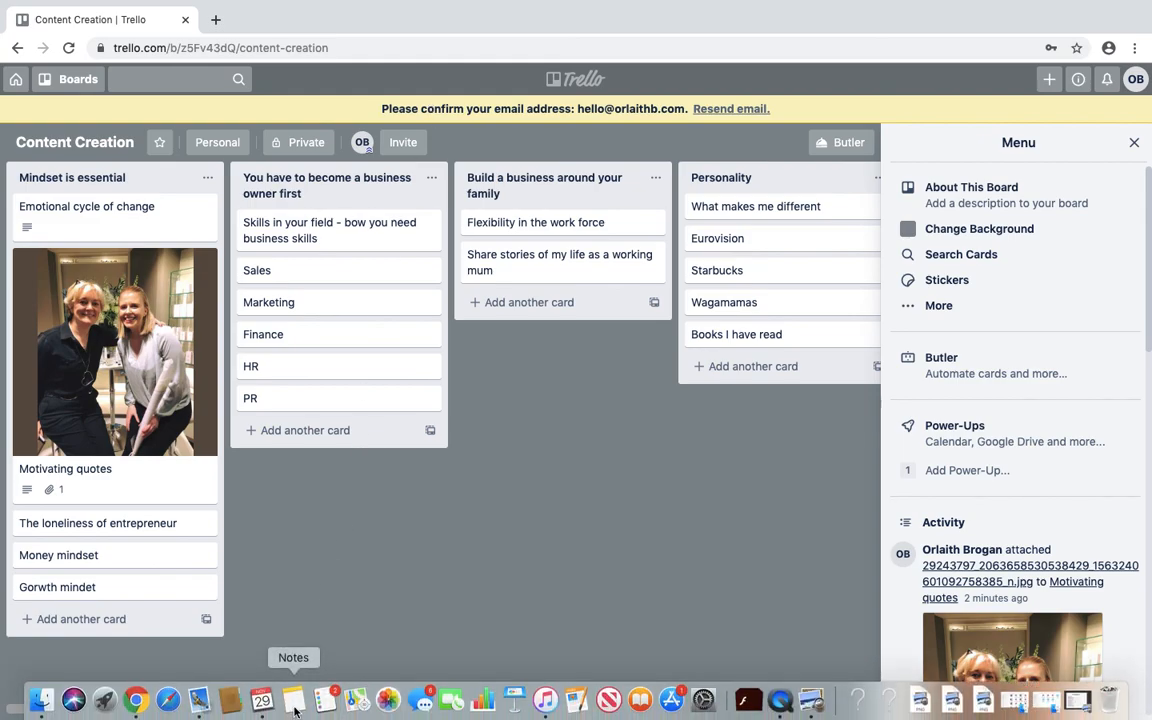
{"action": "left_click_drag", "start_coordinate": [284, 710], "coordinate": [257, 648]}
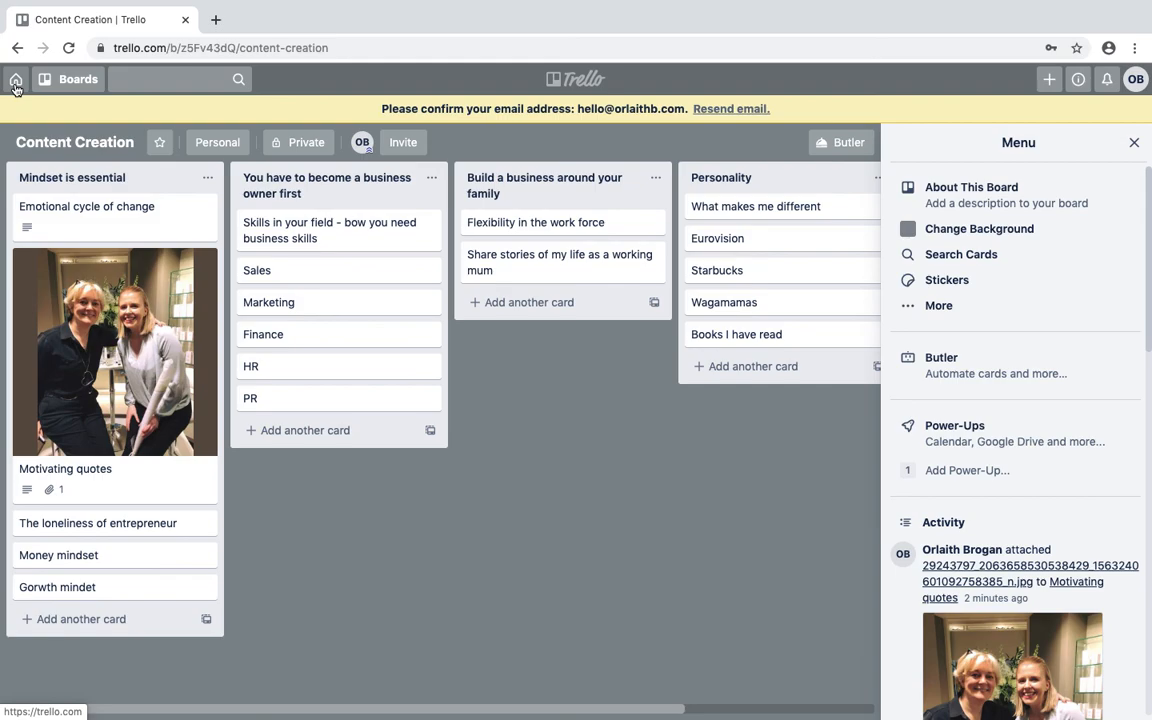
{"action": "mouse_move", "coordinate": [16, 2]}
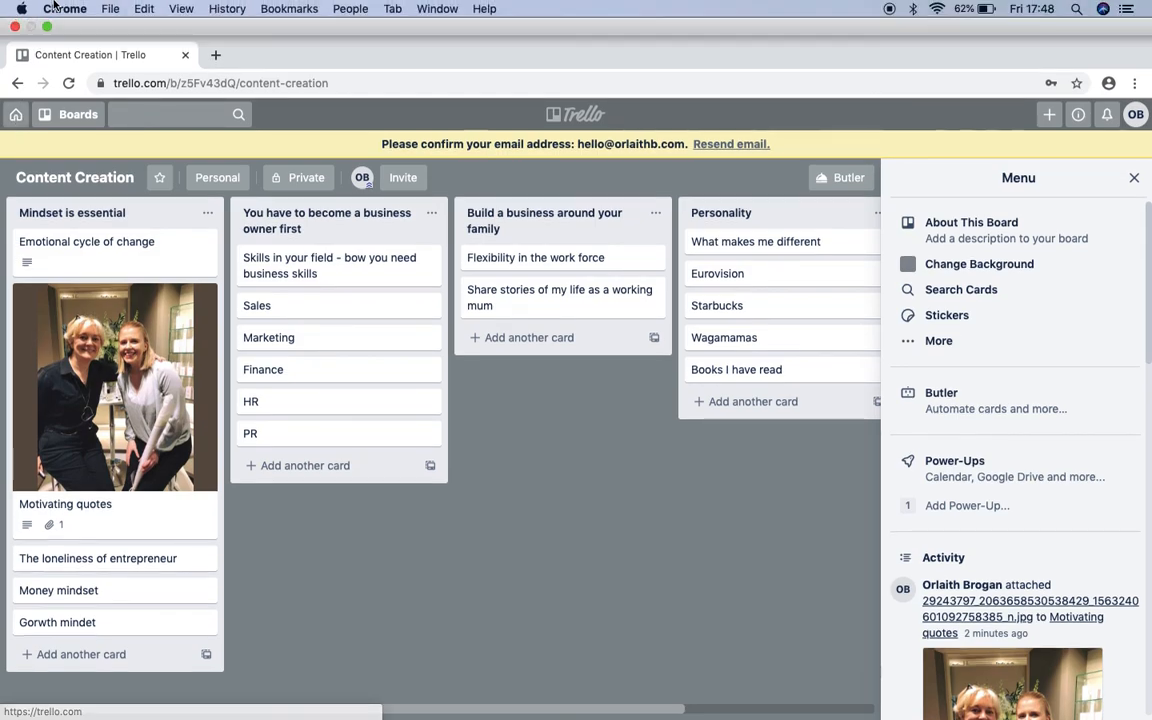
{"action": "left_click", "coordinate": [110, 9]}
{"action": "left_click", "coordinate": [425, 185]}
{"action": "mouse_move", "coordinate": [454, 716]}
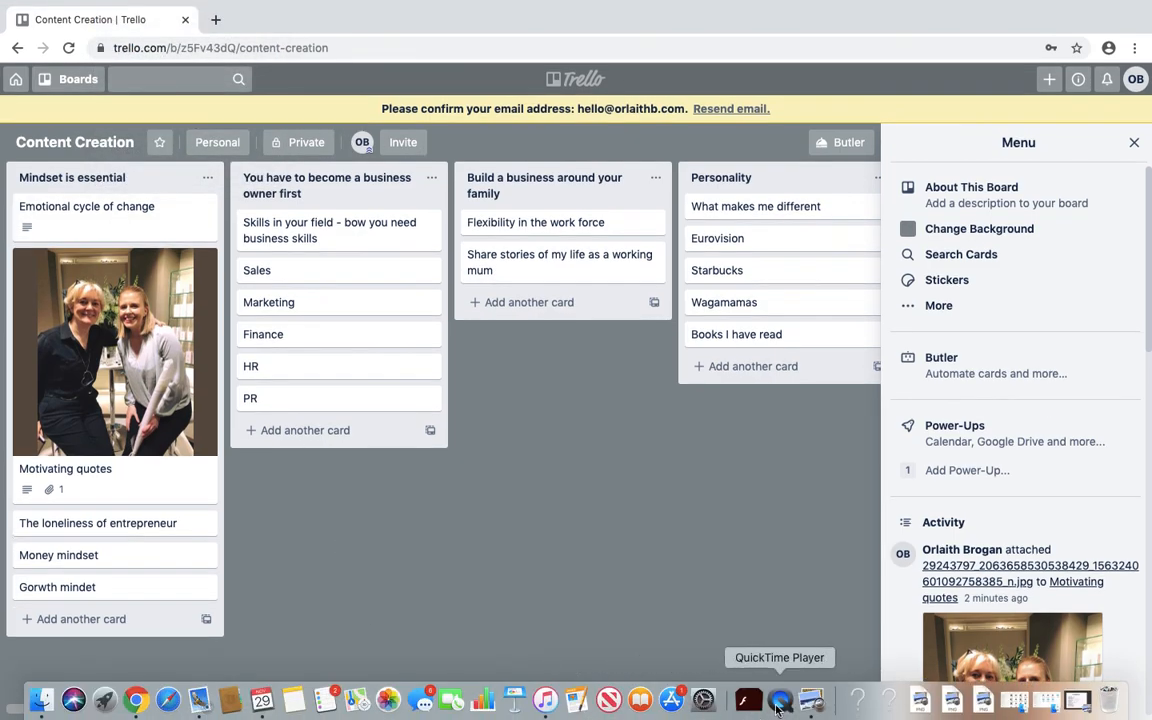
Quit QuickTime Player to end the screen recording and rename it starting 'Trello Trian'.
{"action": "left_click", "coordinate": [779, 694]}
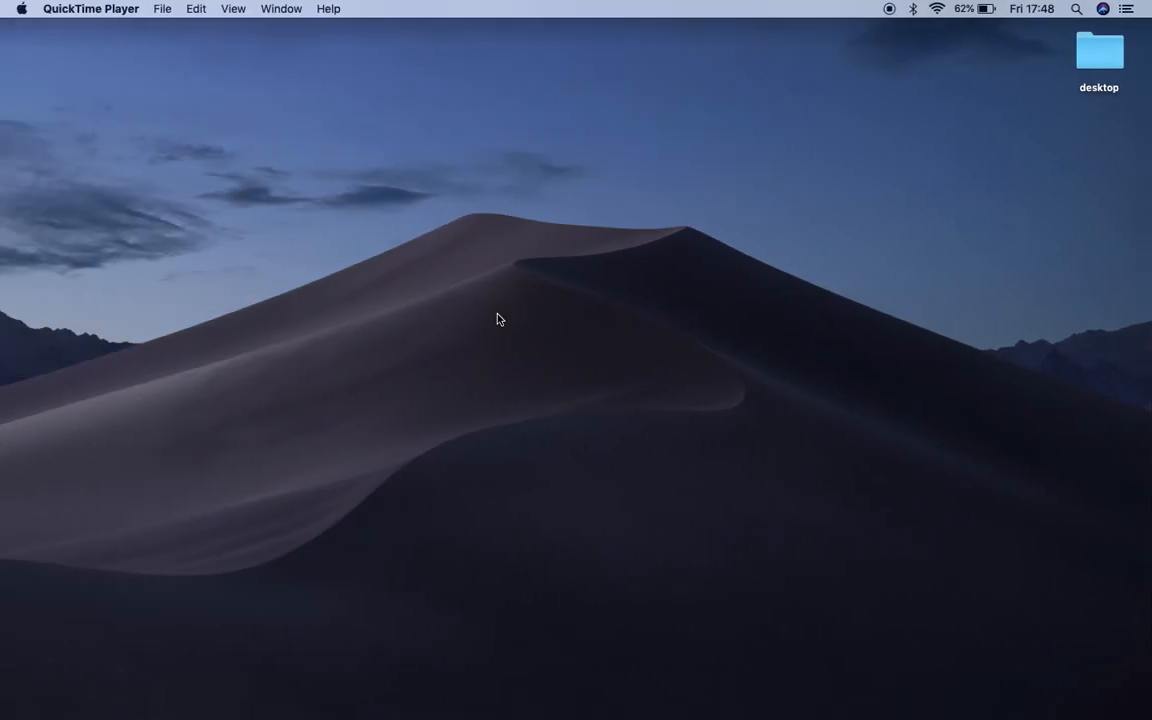
{"action": "left_click", "coordinate": [160, 11]}
{"action": "mouse_move", "coordinate": [132, 14]}
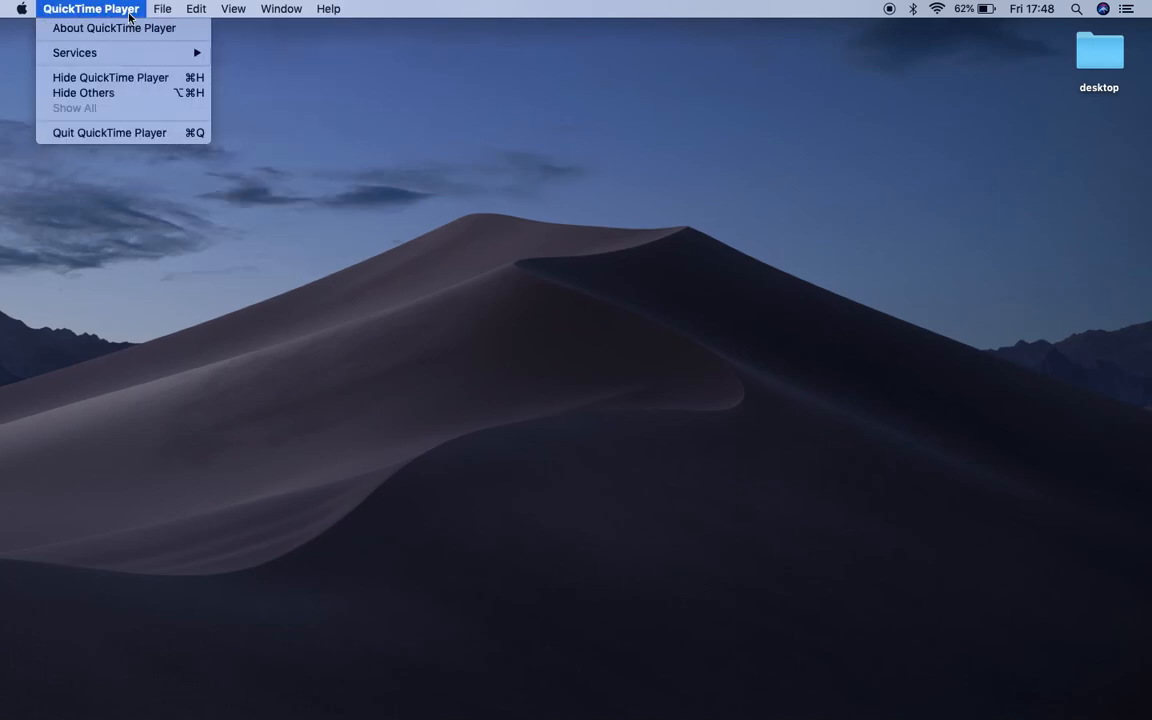
{"action": "left_click", "coordinate": [100, 134]}
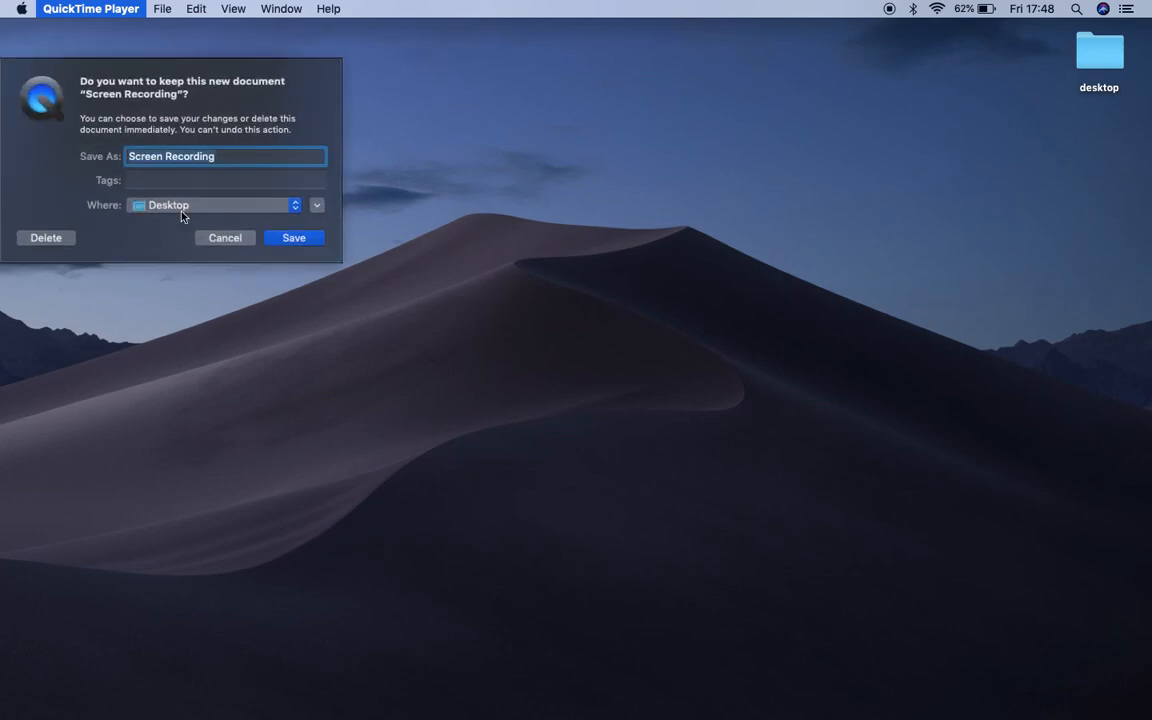
{"action": "type", "text": "Trello T"}
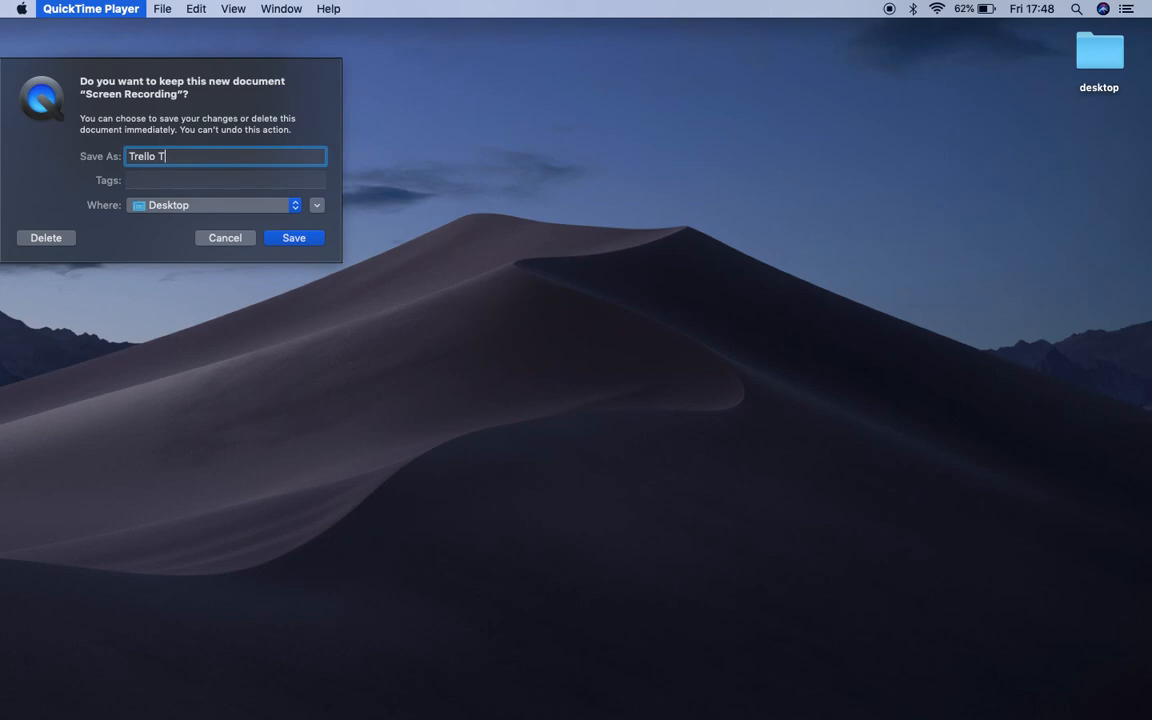